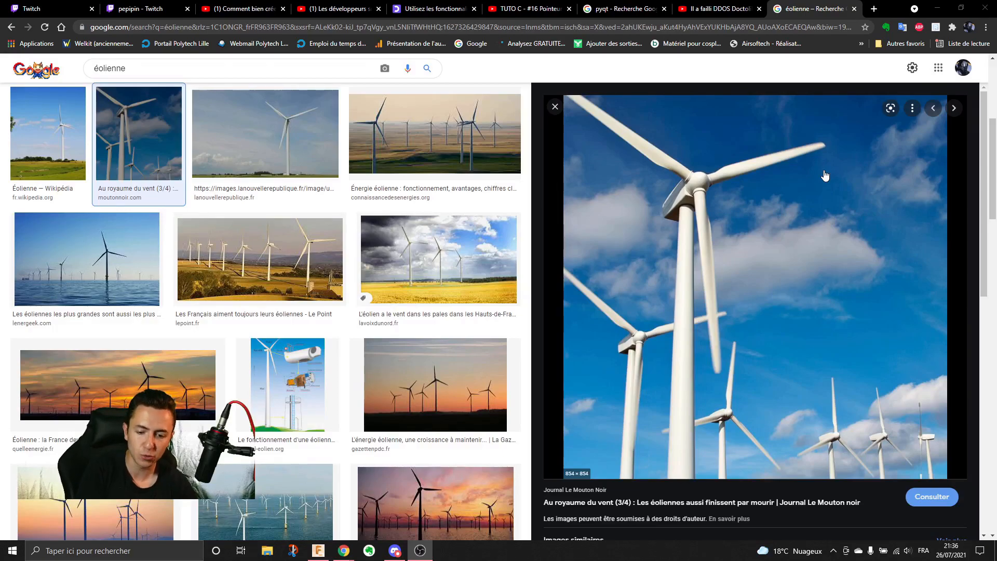
- Switch to Fusion 360, start a sketch on the front XY plane, and consult the wind turbine photo in the browser
left_click(318, 551)
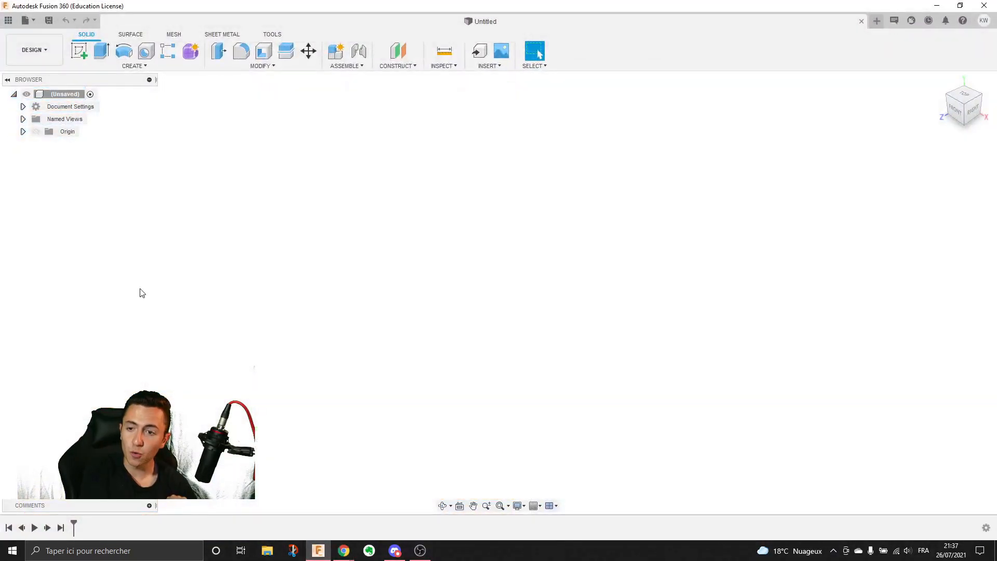
left_click(79, 52)
left_click(512, 329)
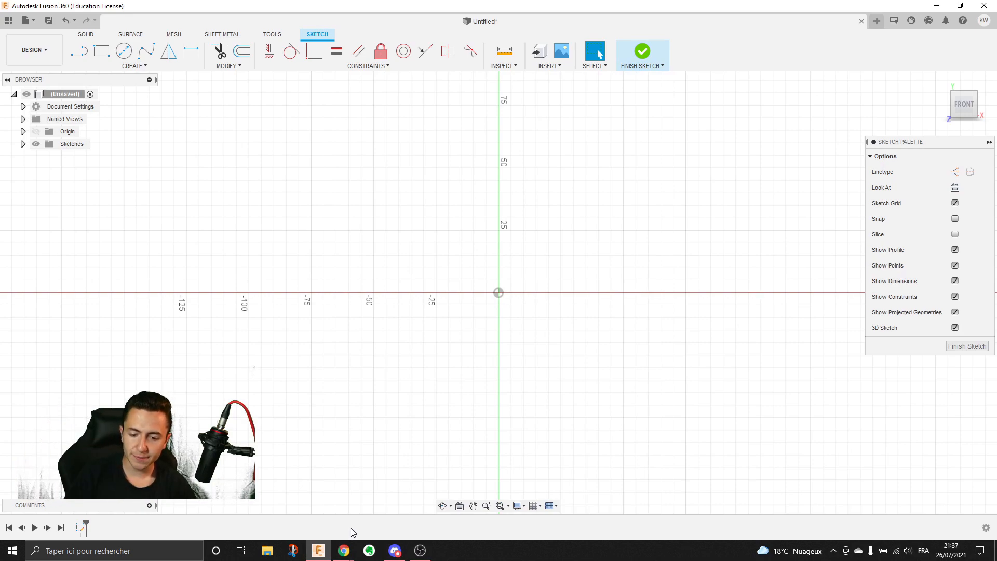
left_click(344, 551)
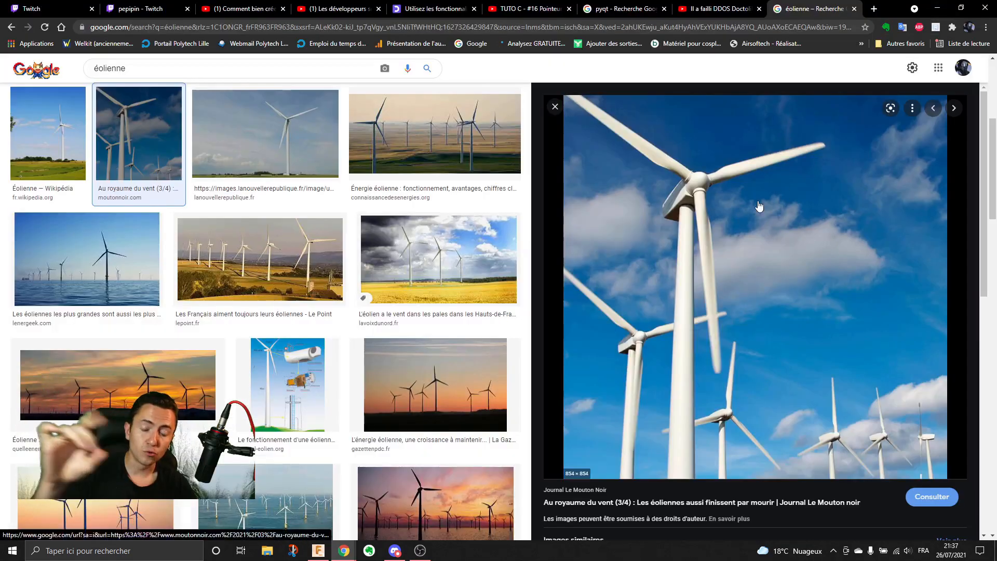
left_click(946, 13)
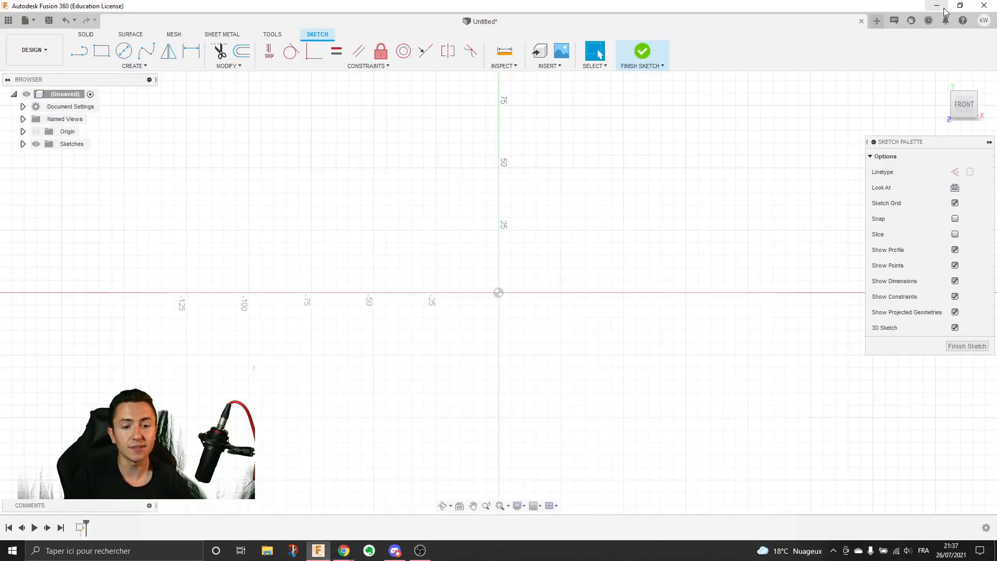
- Turn off 3D Sketch and draw a center-diameter circle about 124 mm in diameter at the origin
left_click(125, 51)
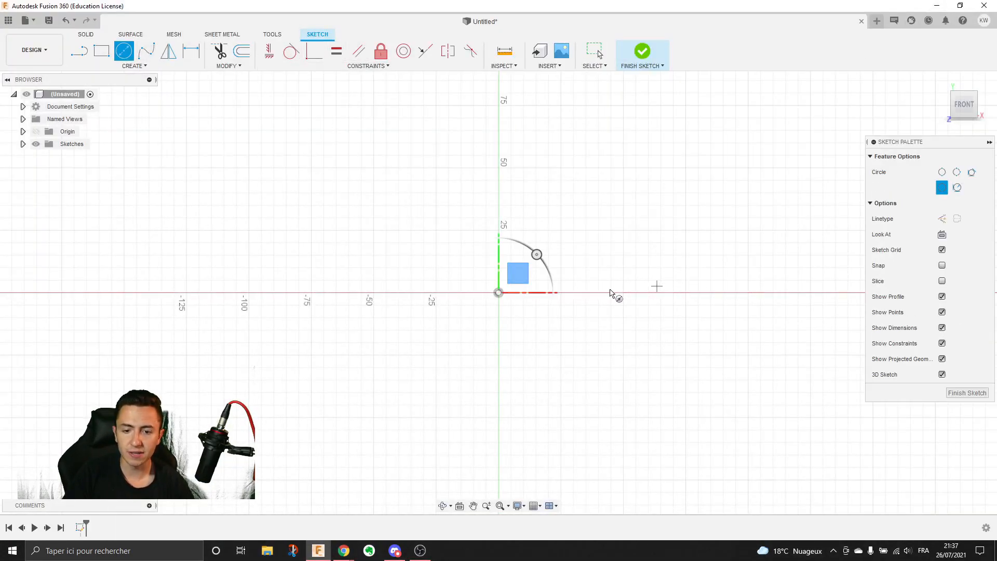
left_click(942, 374)
key("Escape")
key("c")
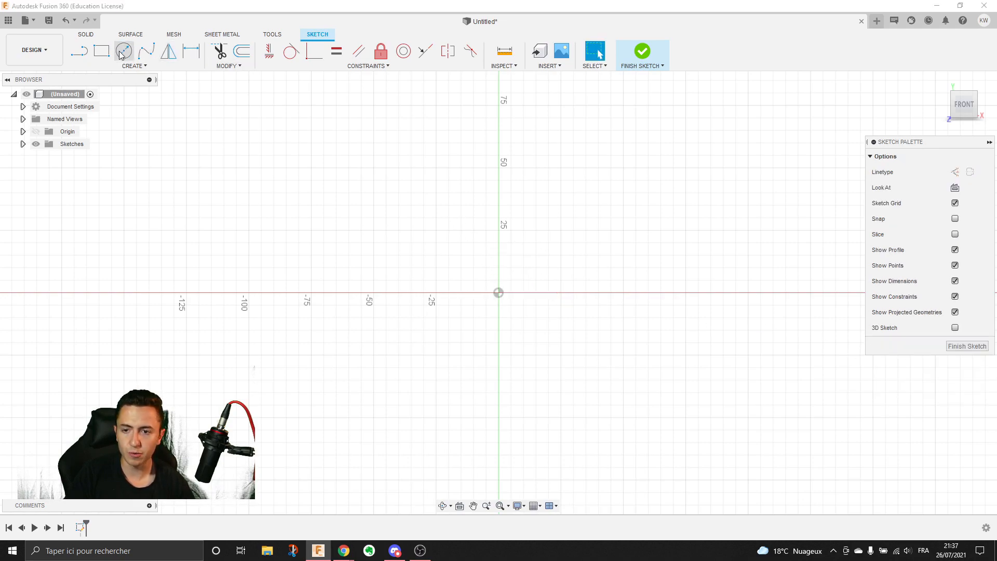
left_click(499, 293)
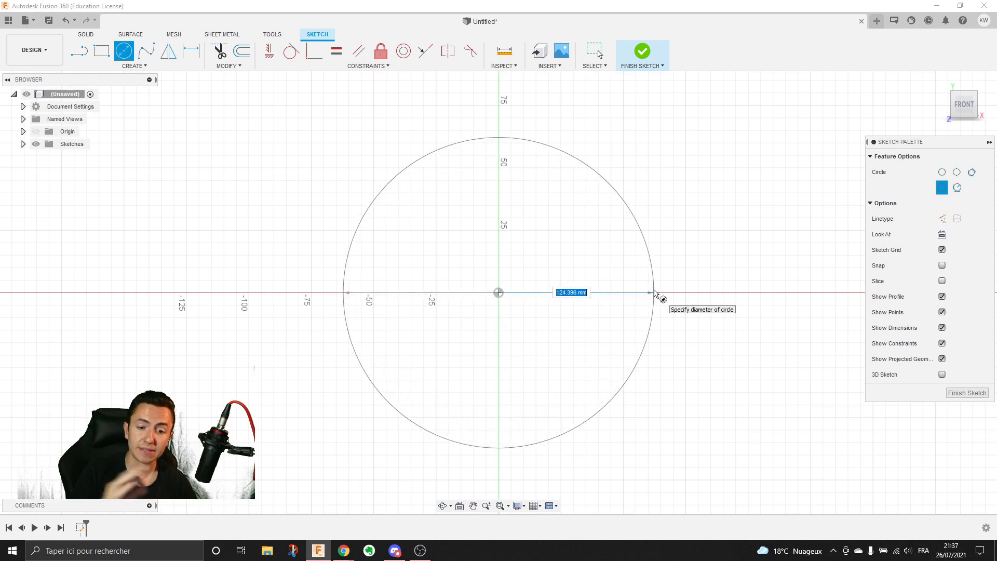
left_click(655, 293)
- Dimension the circle's diameter to 125 mm and finish the sketch
key("d")
left_click(650, 255)
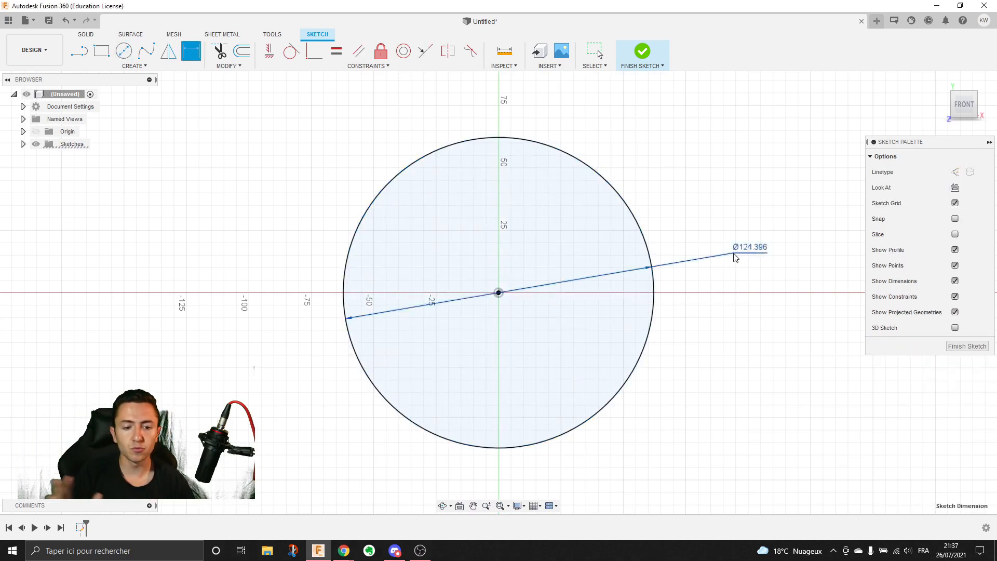
left_click(734, 255)
type("125")
key("Return")
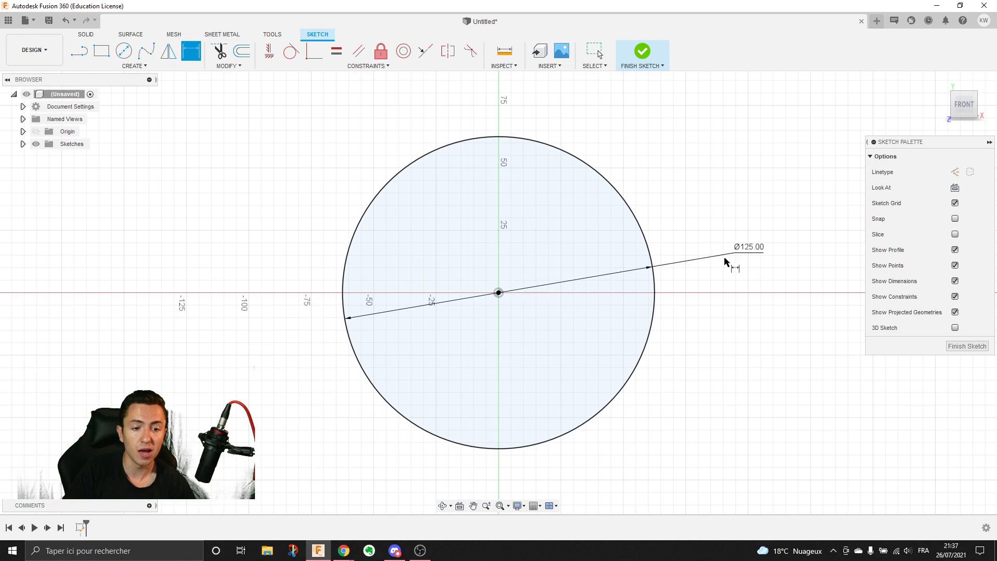
key("Escape")
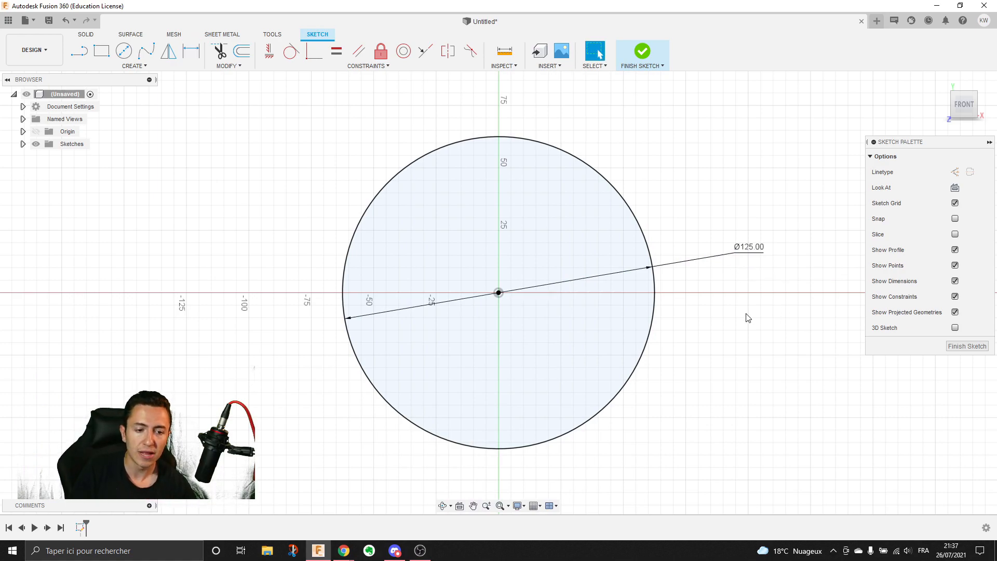
left_click(968, 346)
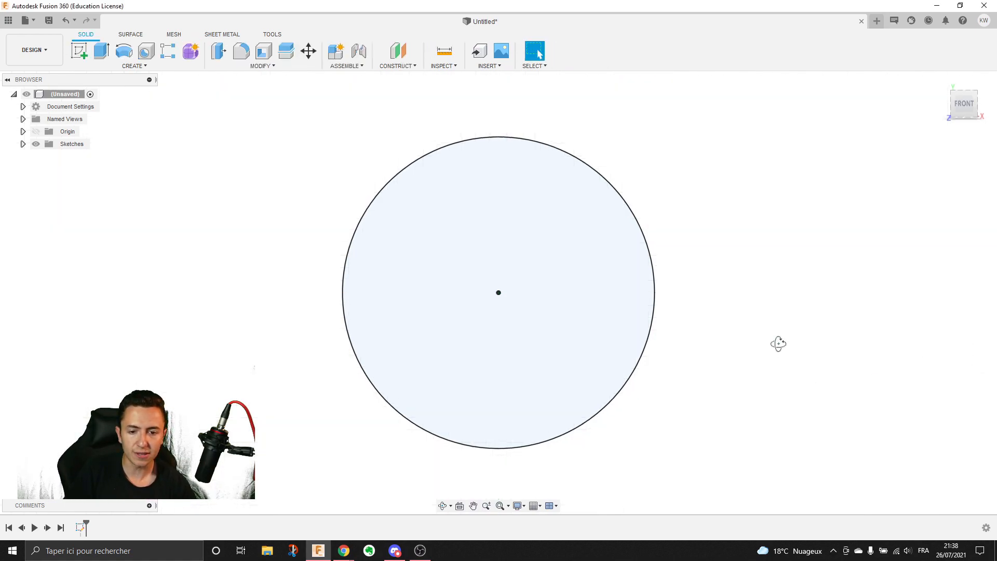
- Start a new sketch on the XZ origin plane, perpendicular to the circle
middle_click_drag(779, 349, 301, 154, "shift")
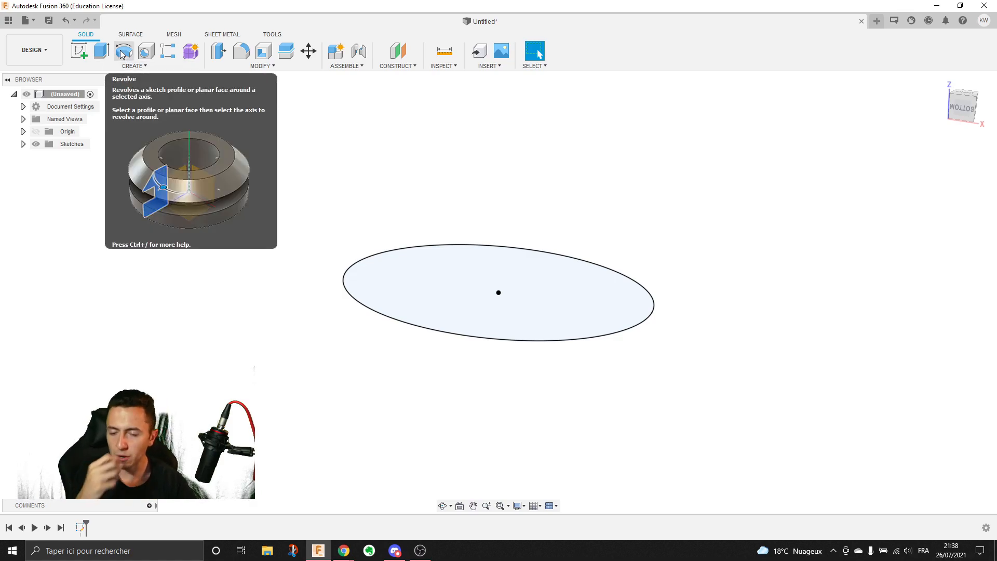
middle_click_drag(410, 164, 401, 172)
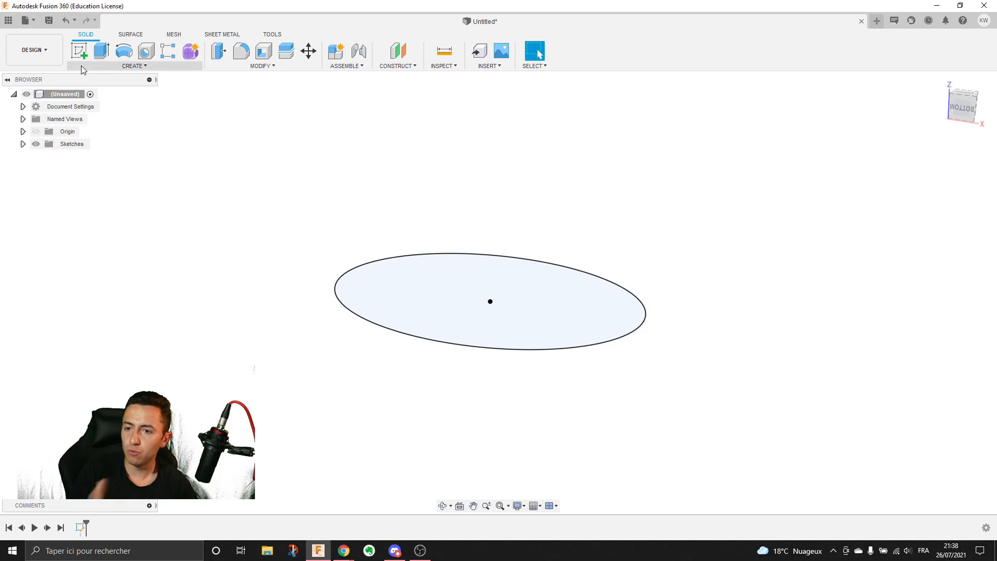
key("d")
key("Escape")
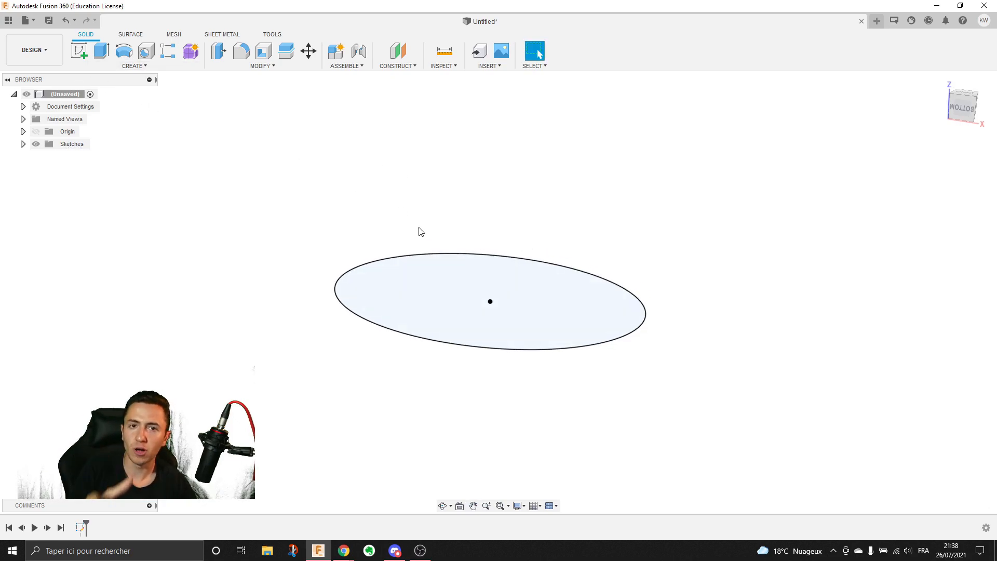
left_click(439, 276)
left_click(619, 258)
left_click(82, 54)
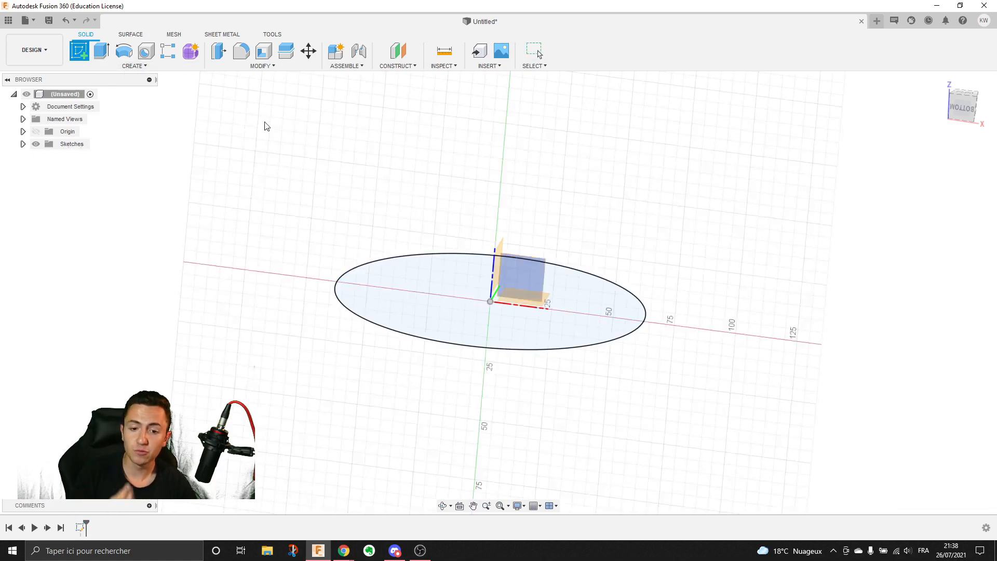
left_click(526, 271)
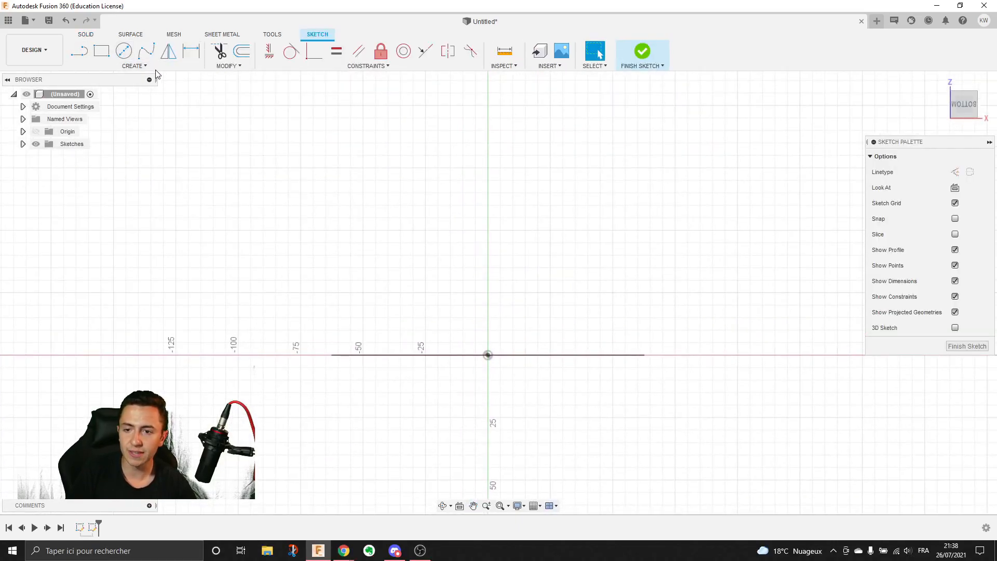
- Place a sketch point on the vertical axis above the circle's center
left_click(133, 66)
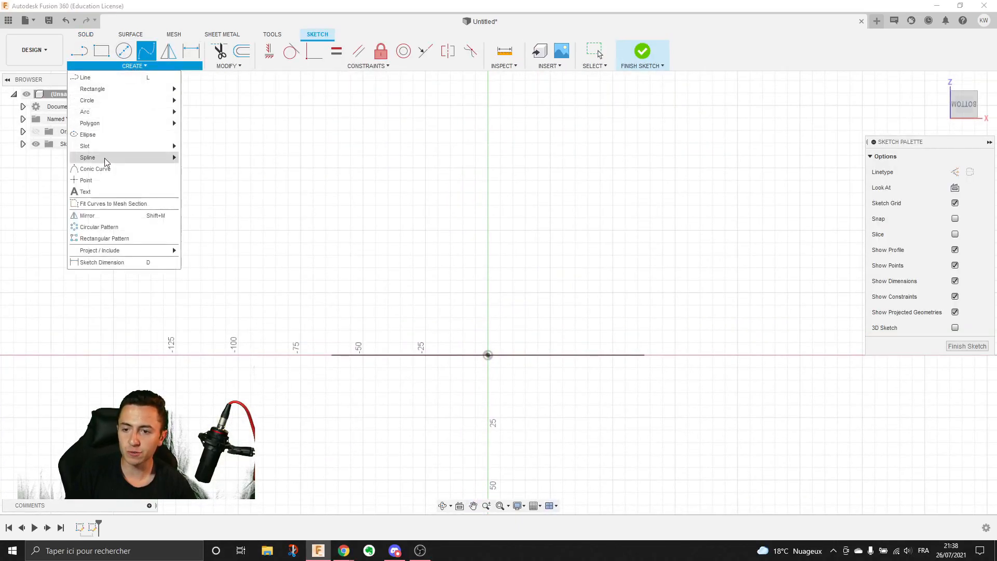
left_click(98, 180)
left_click(487, 87)
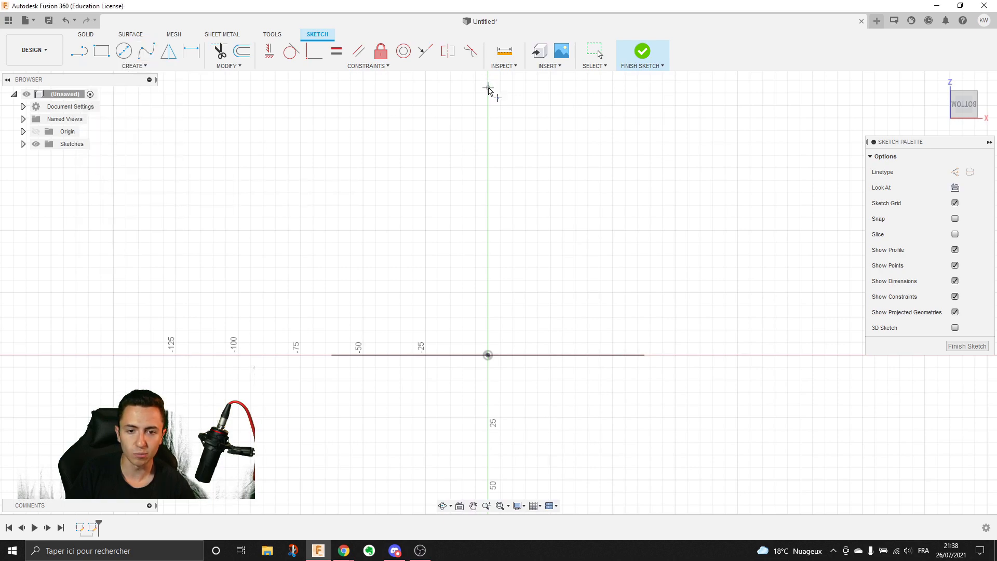
middle_click_drag(667, 143, 664, 176)
key("Escape")
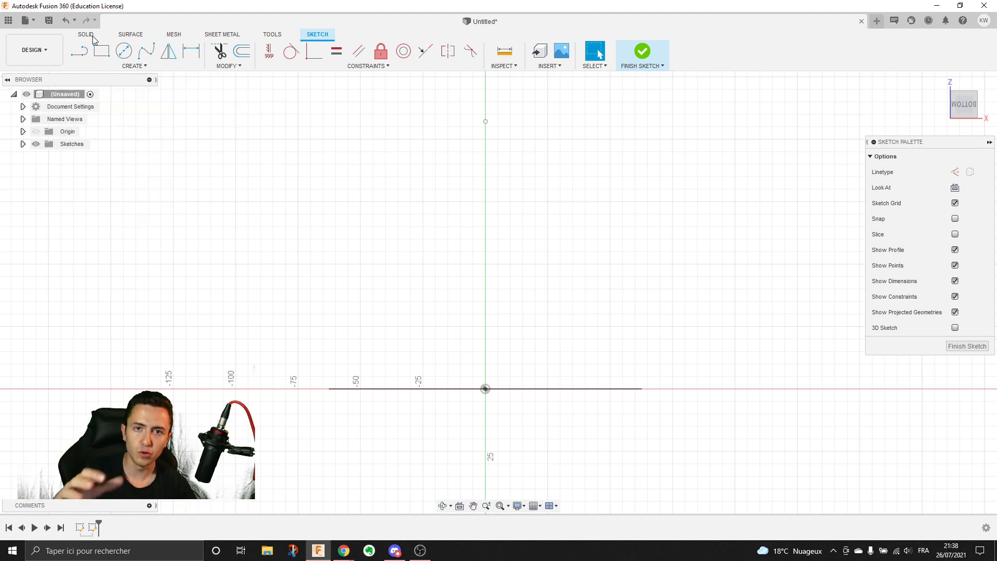
- Draw a construction line from the origin to the sketch point and constrain it vertical
left_click(79, 52)
left_click(485, 390)
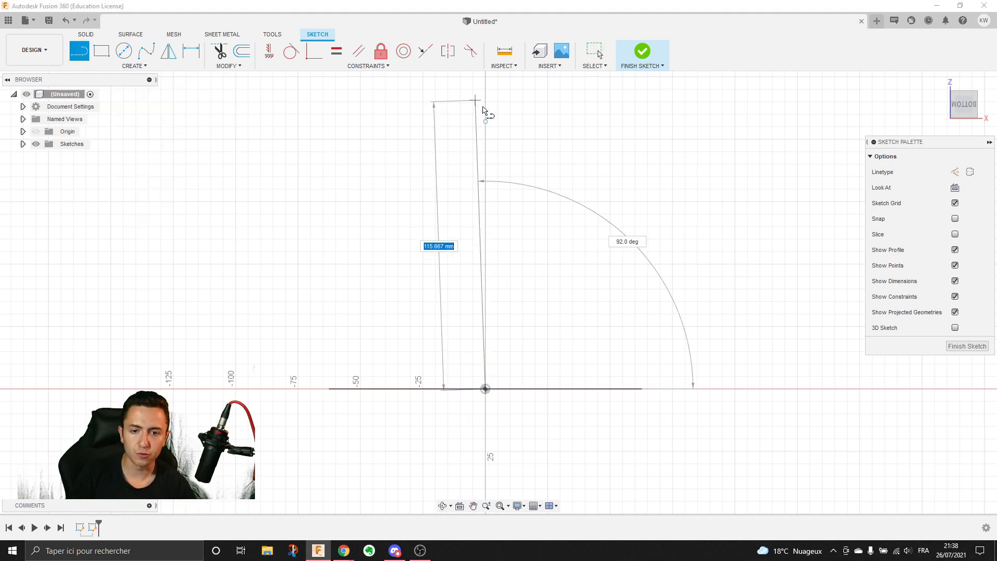
left_click(486, 122)
key("Escape")
left_click(955, 172)
left_click(491, 152)
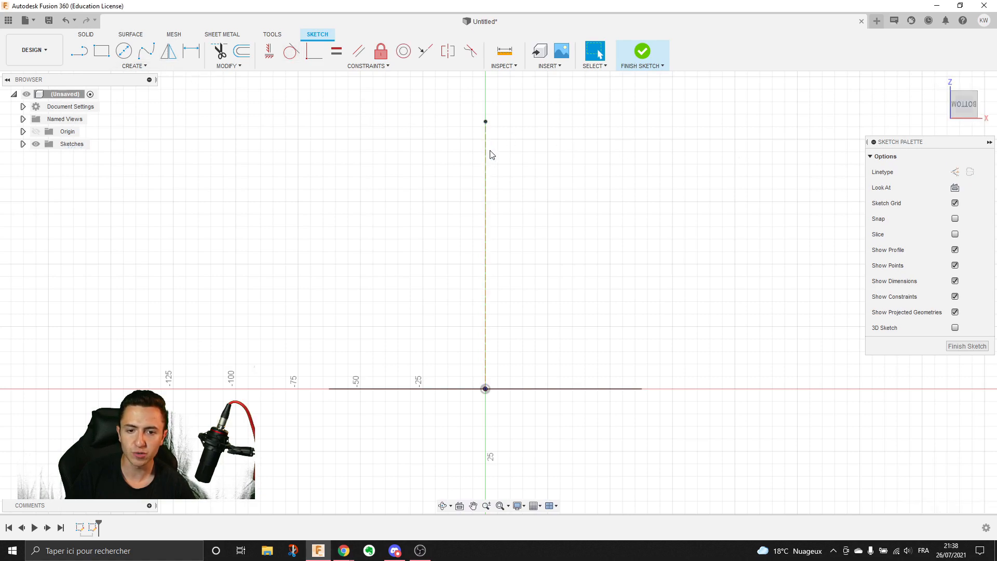
left_click(486, 148)
left_click(270, 51)
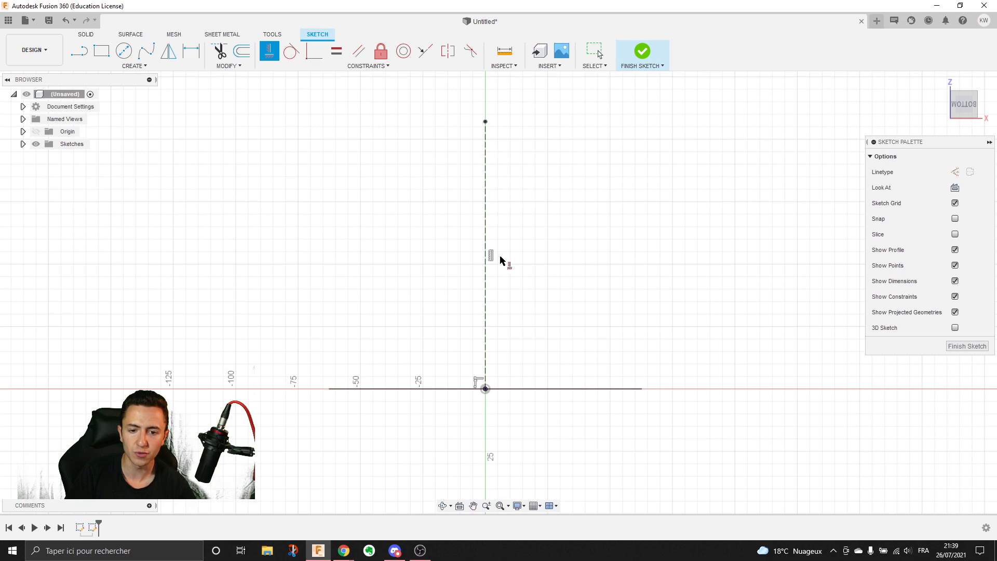
key("Escape")
- Lower the construction line's upper endpoint to about 83 mm above the origin and finish the sketch
middle_click_drag(501, 243, 500, 272, "shift")
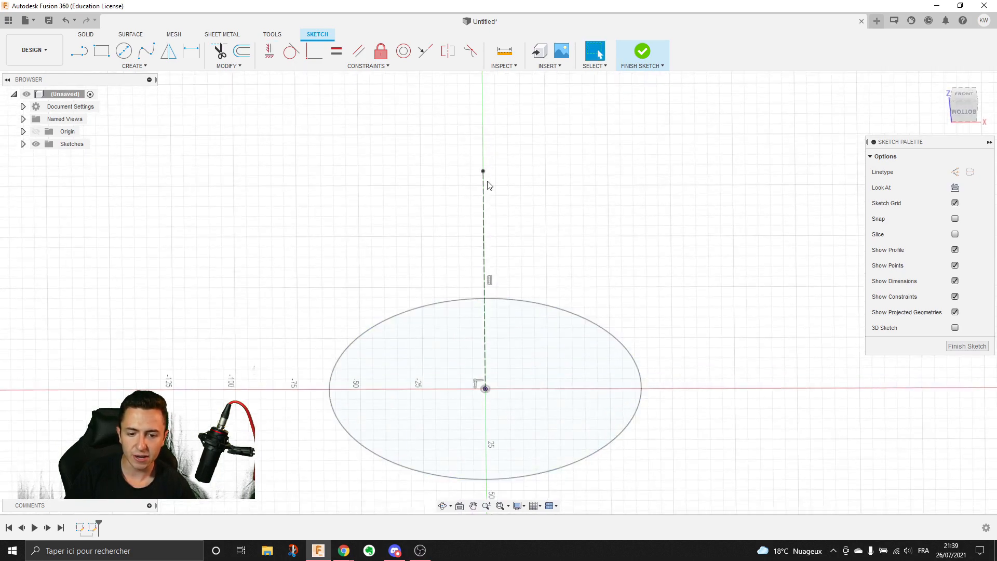
middle_click_drag(482, 220, 483, 185, "shift")
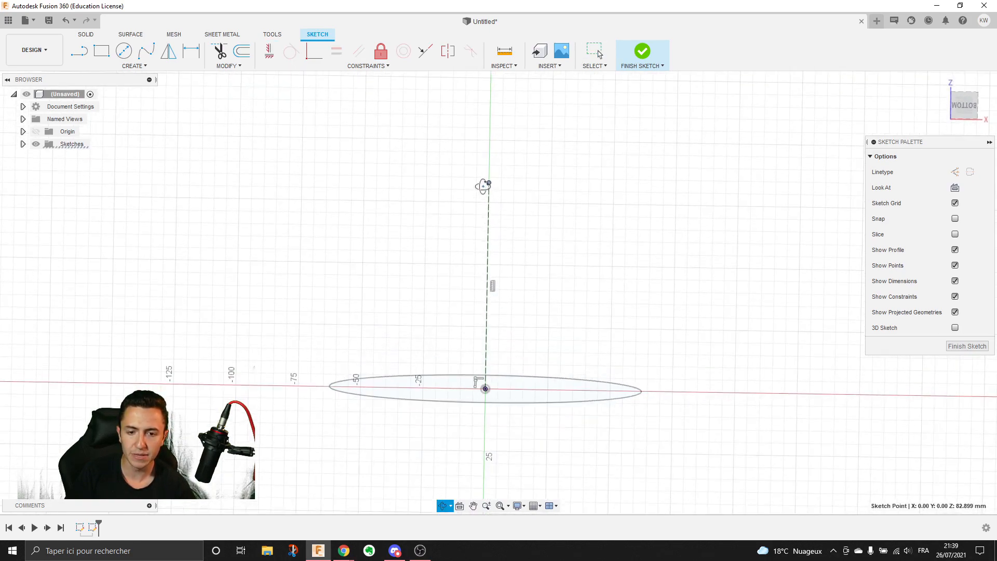
left_click(967, 346)
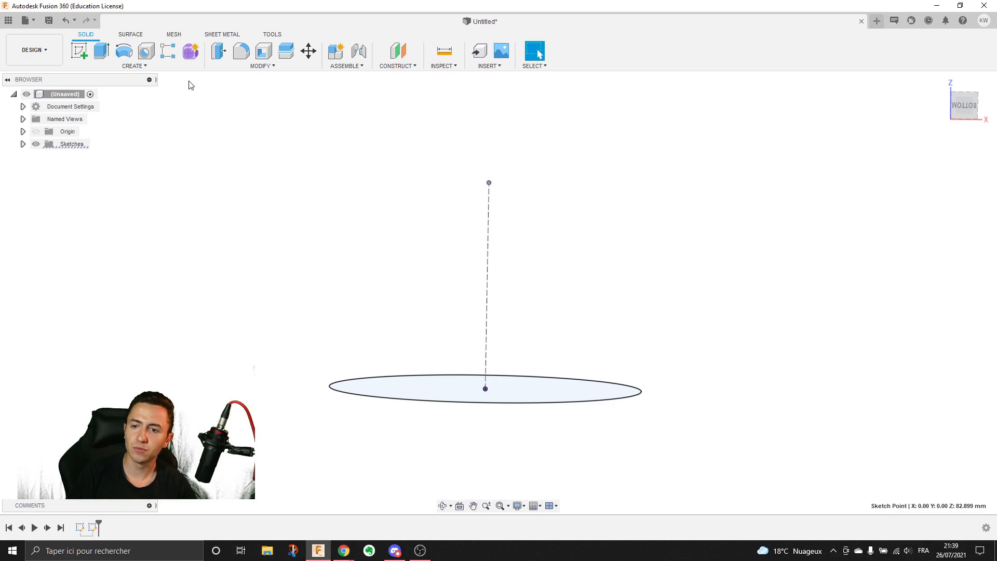
- Set up a New Body loft between the upper sketch point and the circle, and compare it with the wind turbine photo
left_click(169, 68)
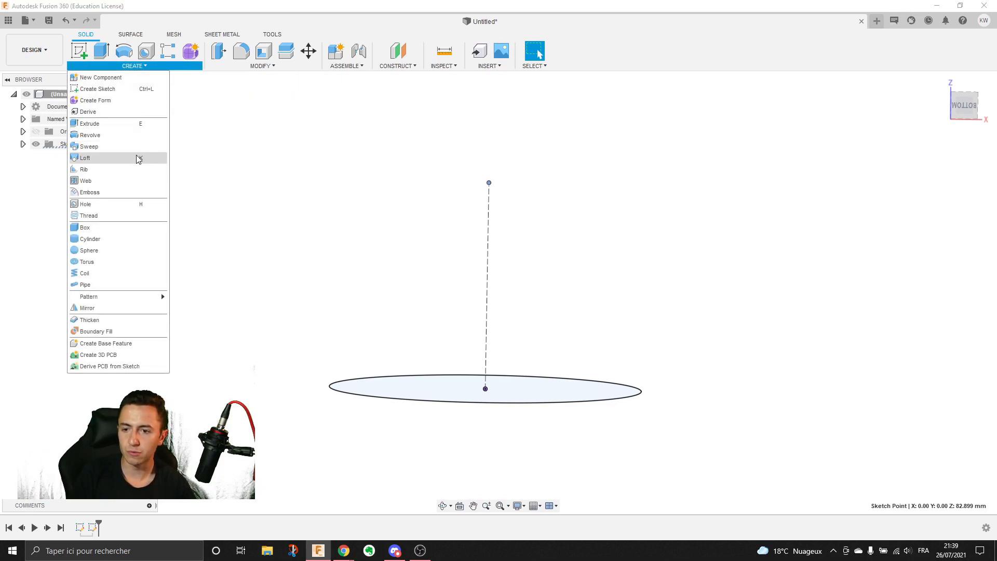
left_click(134, 165)
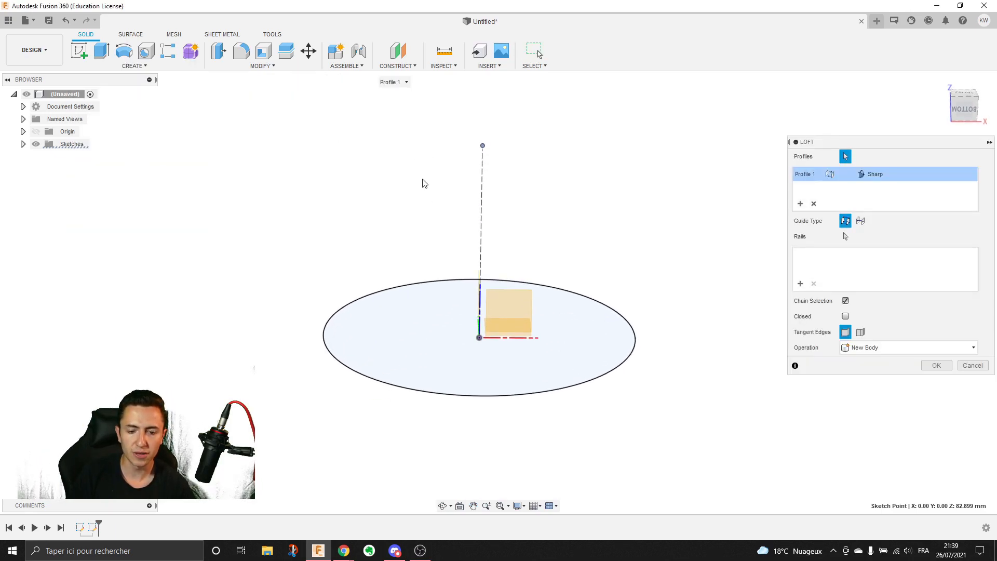
left_click(432, 305)
middle_click_drag(482, 191, 481, 218)
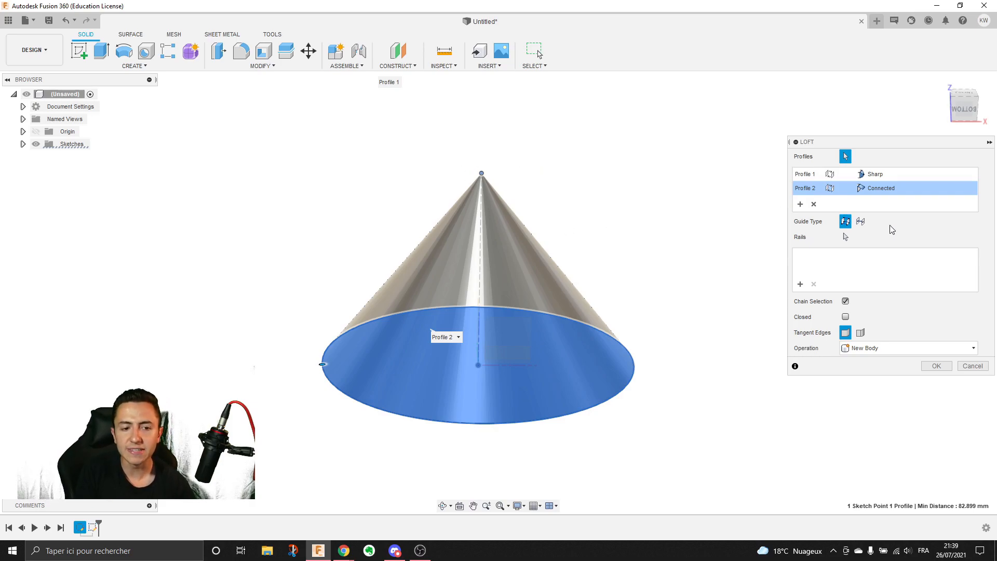
scroll(654, 159, "down", 3)
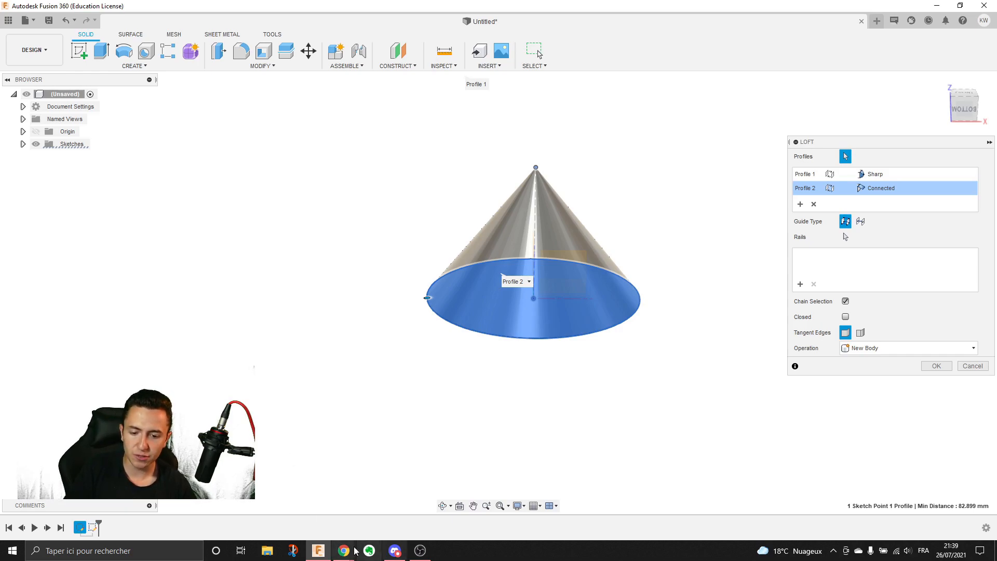
left_click(405, 517)
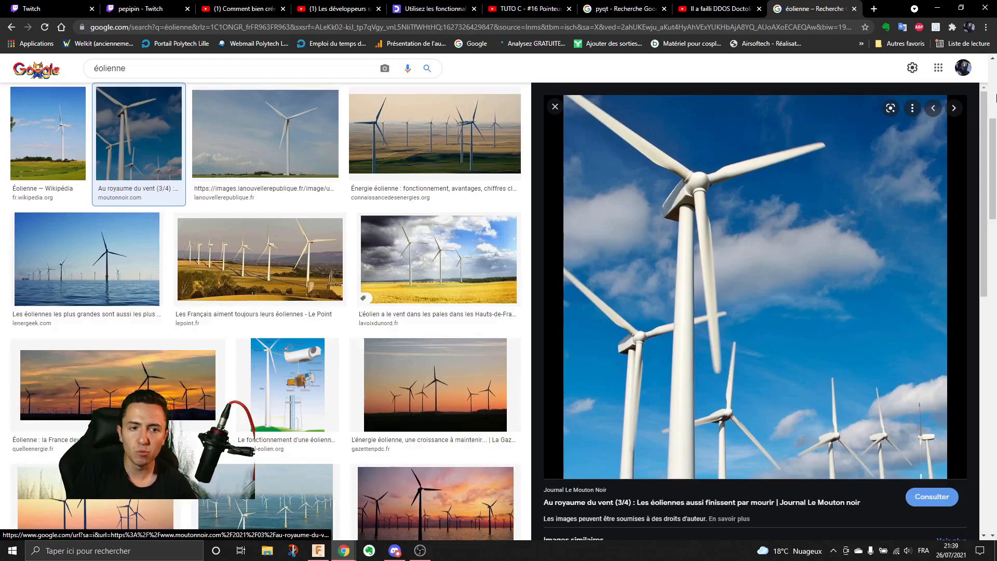
left_click(937, 8)
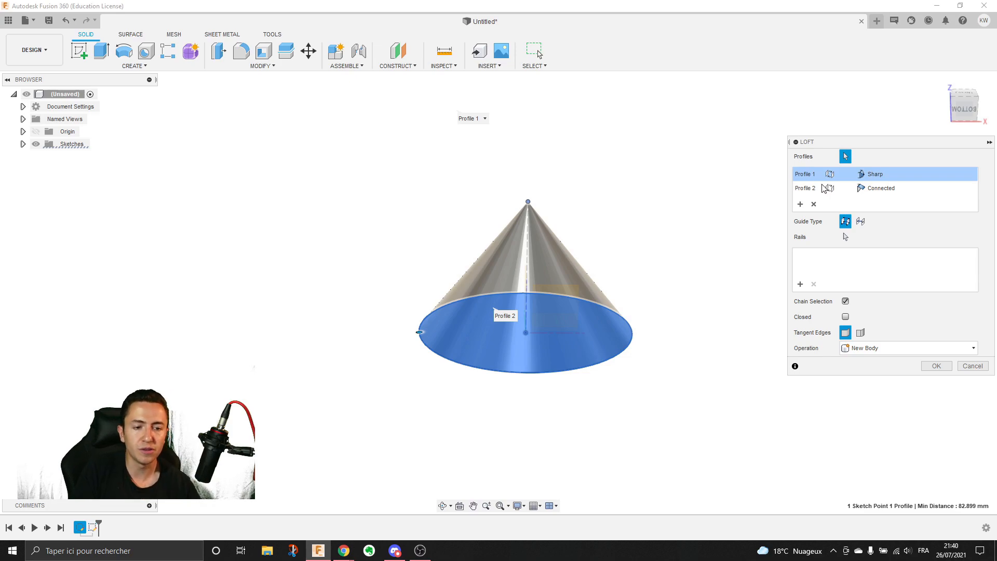
left_click(878, 191)
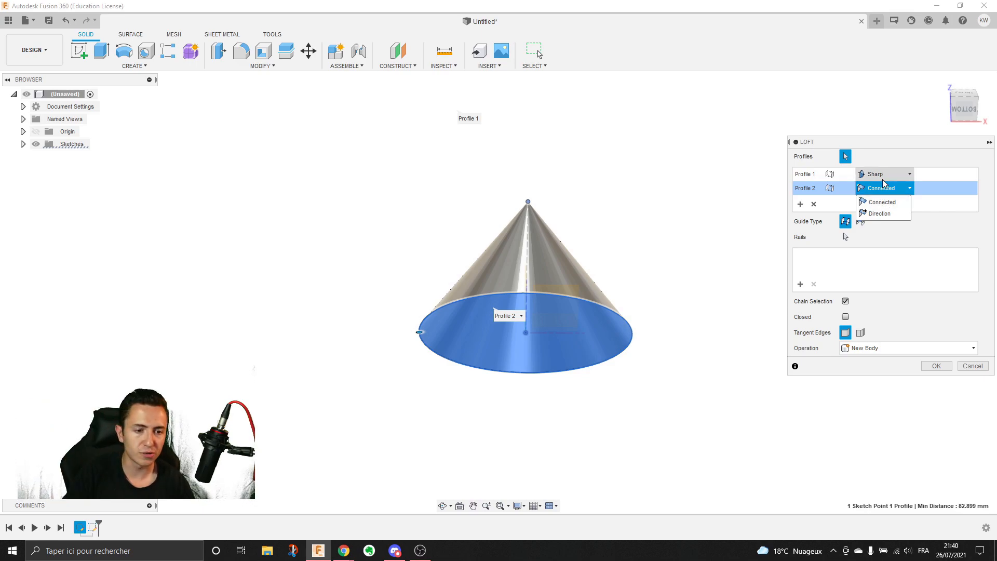
left_click(883, 191)
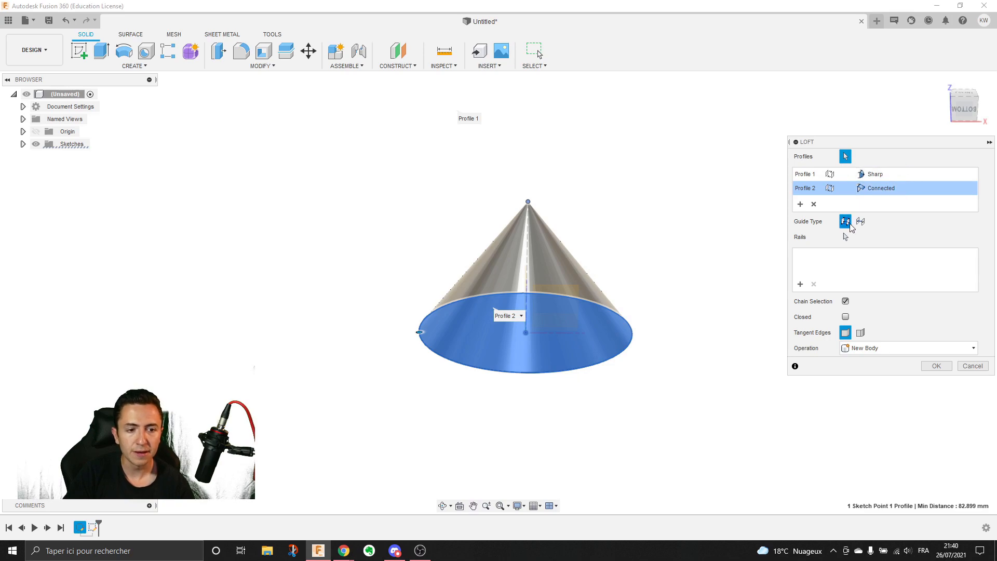
left_click(885, 174)
left_click(873, 189)
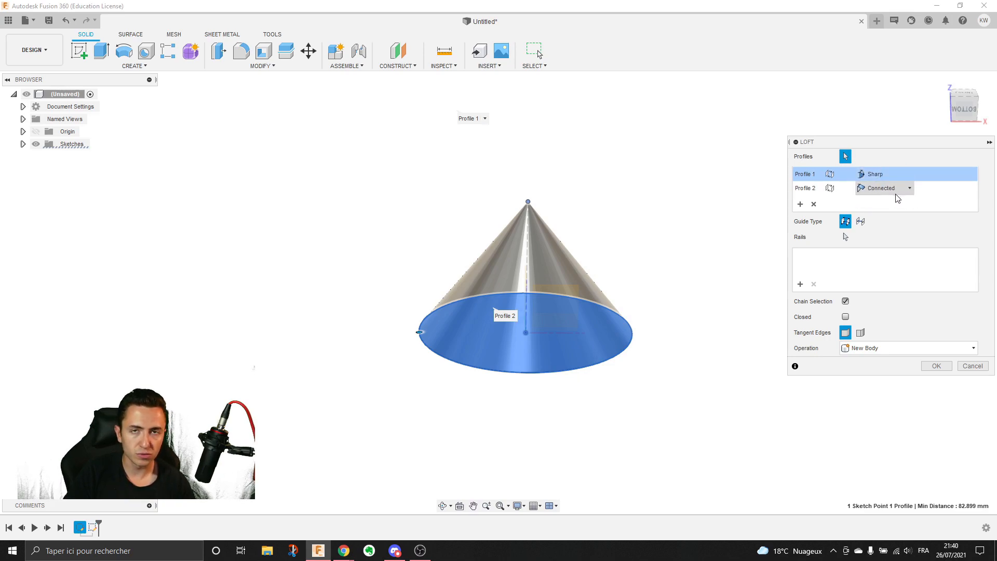
- Set the loft's upper point profile to Point Tangent and inspect the rounded tip in a straight side view
left_click(886, 173)
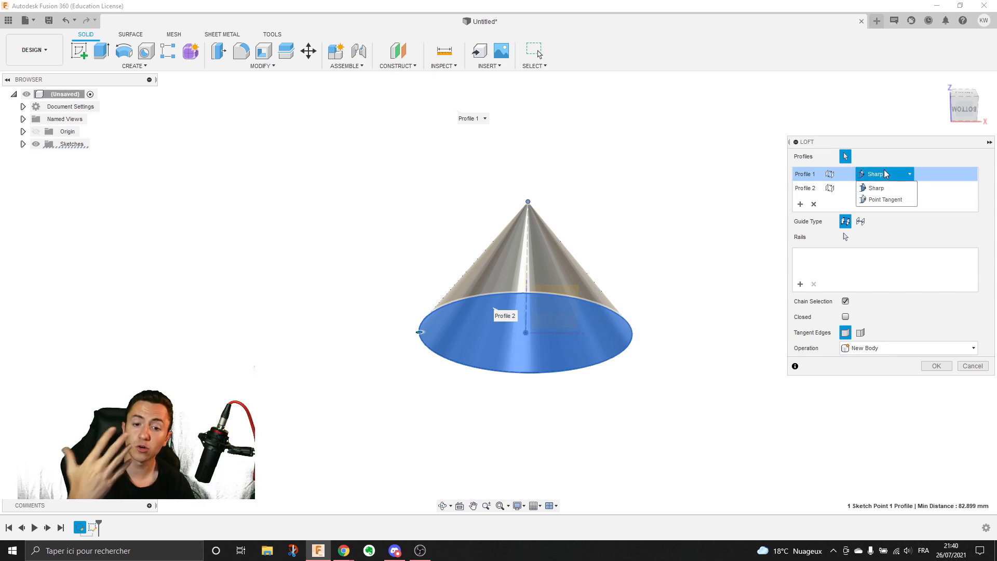
scroll(668, 259, "up", 3)
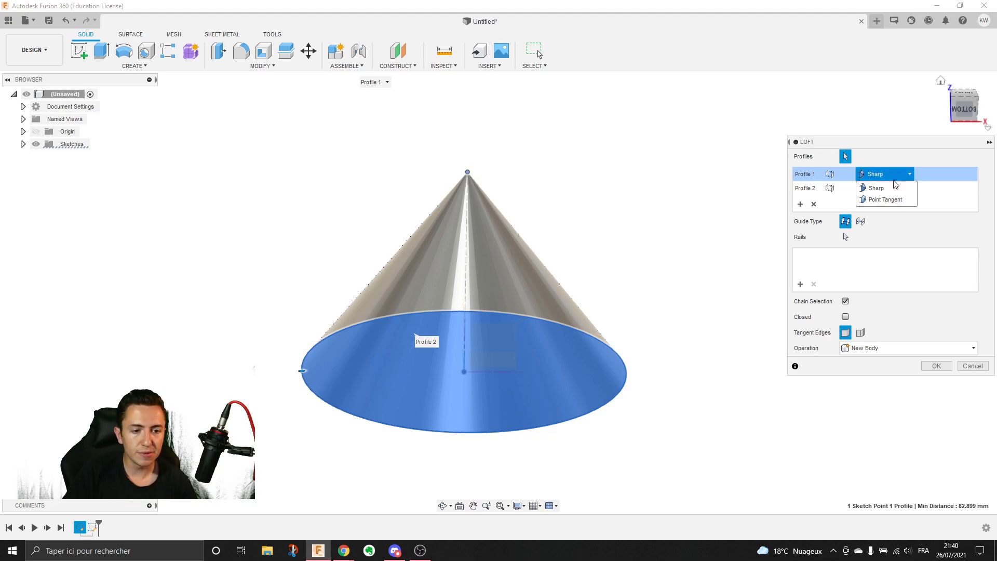
left_click(885, 200)
scroll(606, 223, "down", 2)
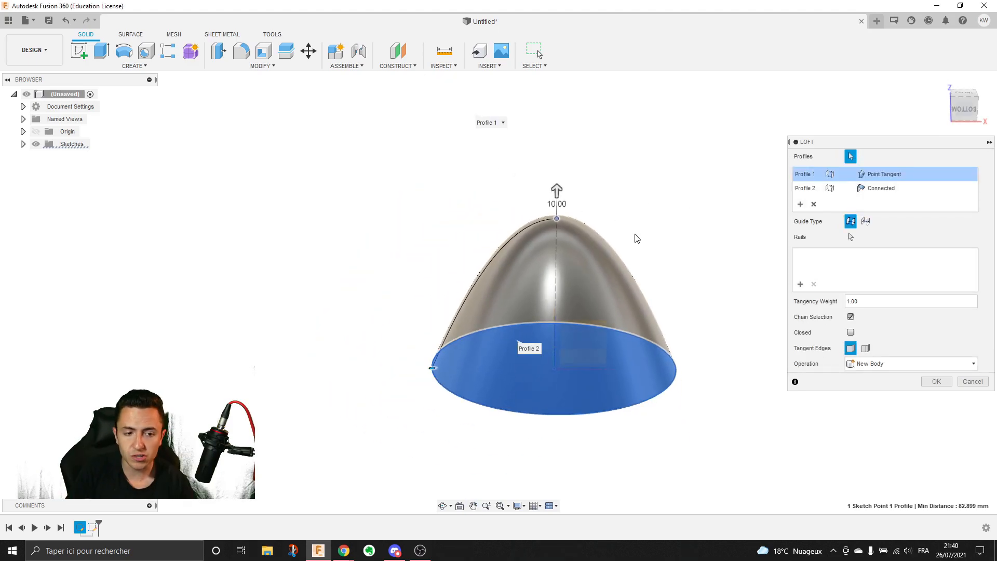
scroll(594, 248, "up", 4)
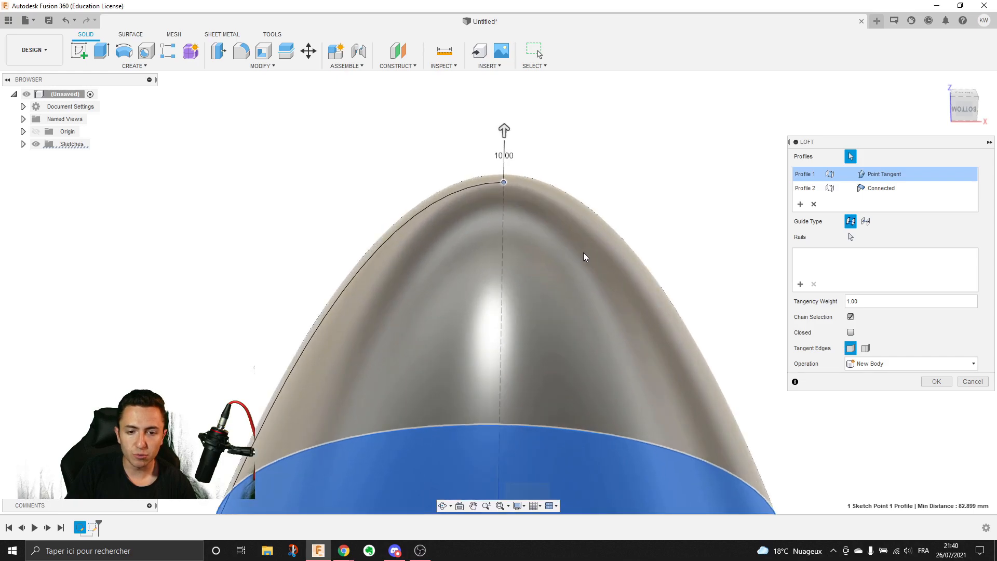
scroll(600, 214, "down", 2)
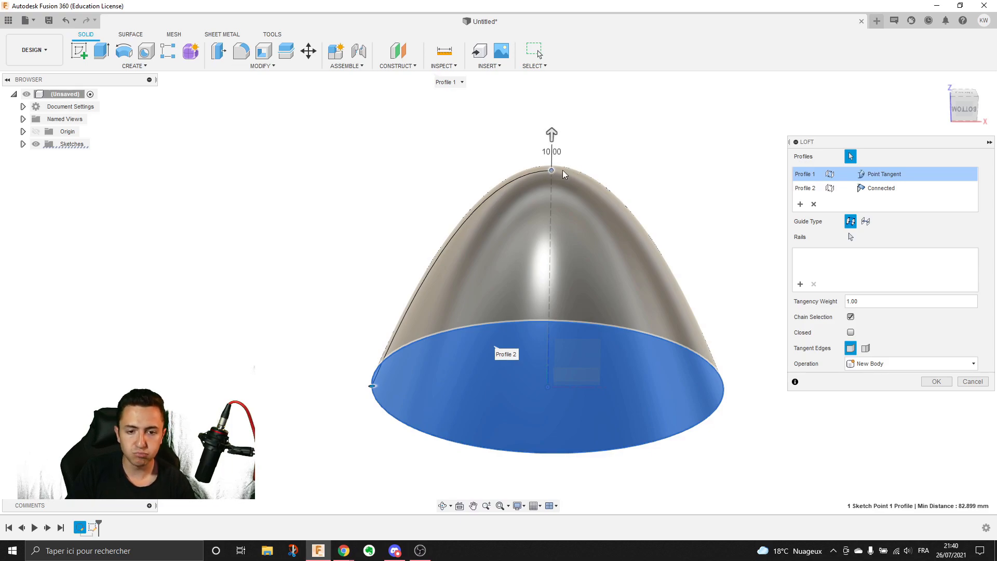
scroll(552, 181, "up", 2)
left_click(973, 108)
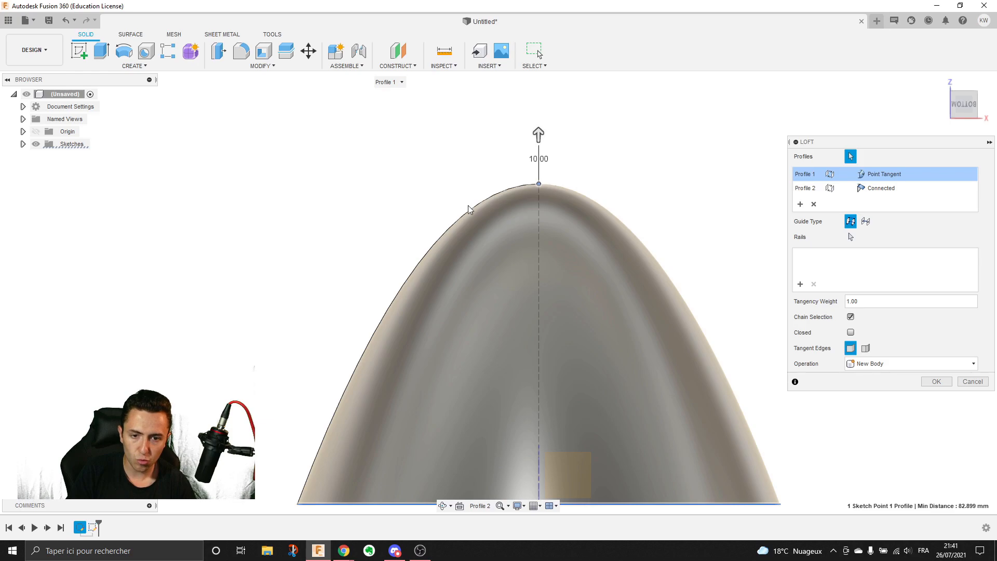
- Switch the point profile to Sharp to compare the shapes, and return it to Point Tangent
left_click(884, 174)
left_click(883, 189)
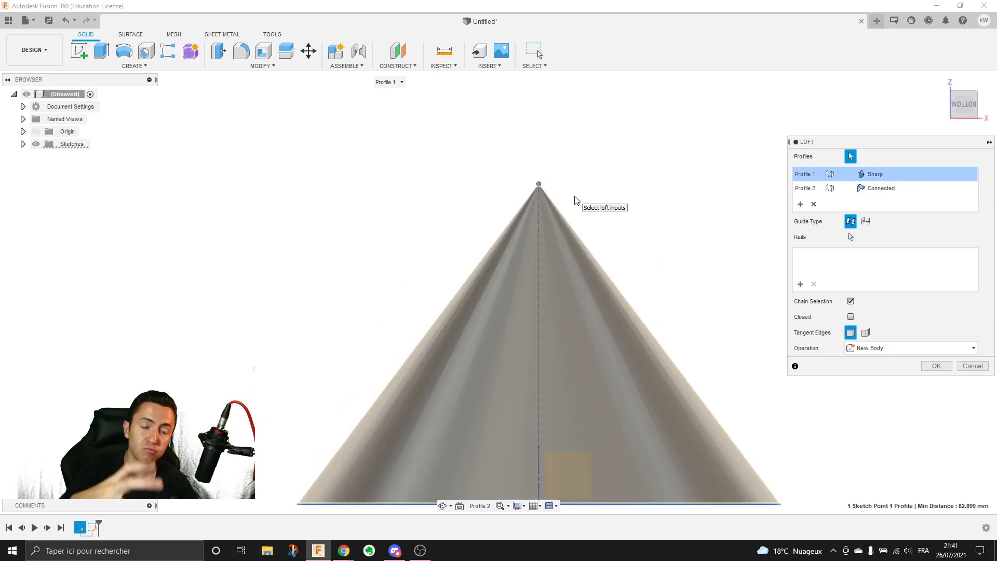
left_click(894, 174)
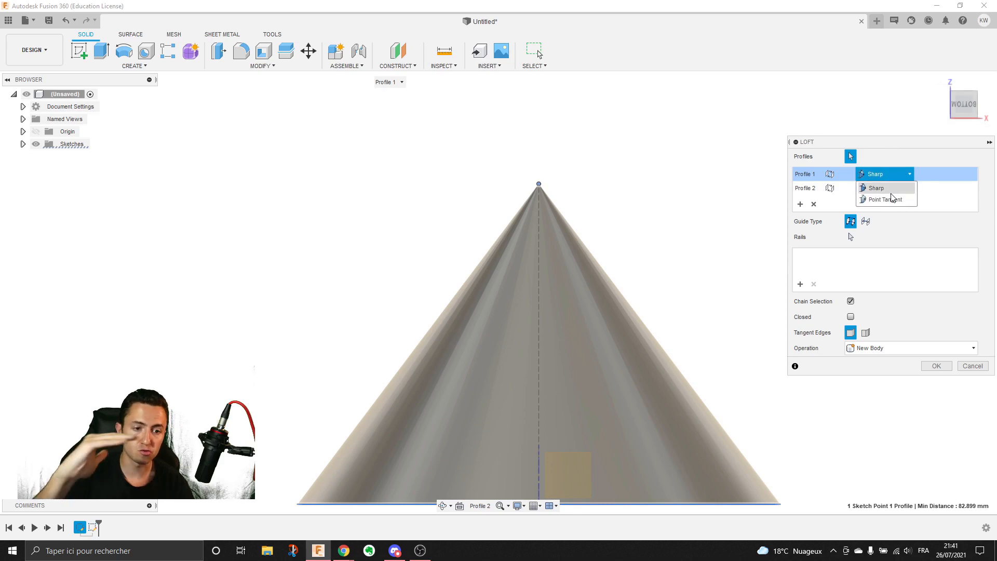
left_click(890, 199)
scroll(543, 323, "down", 2)
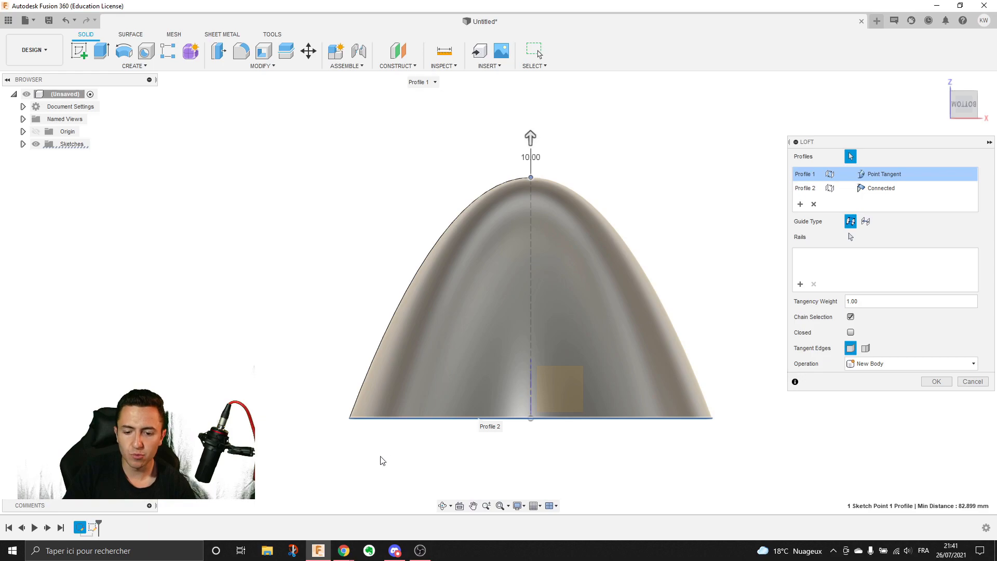
- Compare the wind turbine photo in Chrome with image results for "messerschmitt", and return to Fusion 360
left_click(344, 550)
left_click(410, 516)
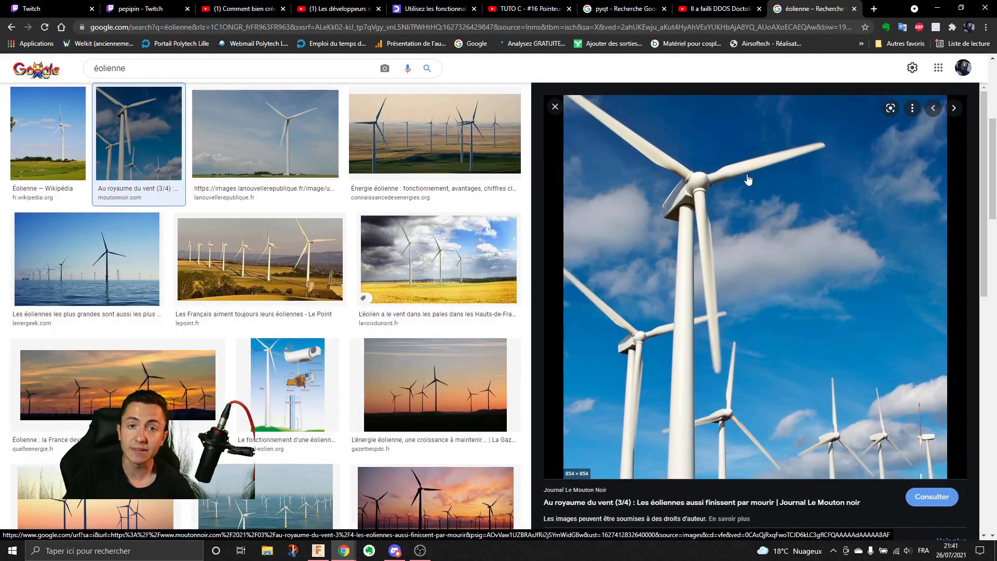
left_click(875, 10)
type("messerschmitt")
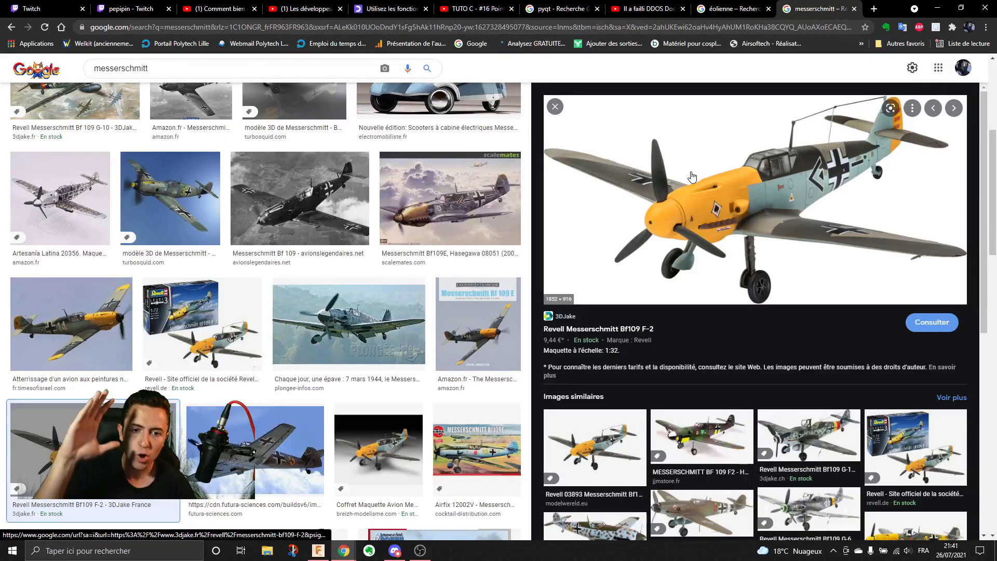
left_click(730, 10)
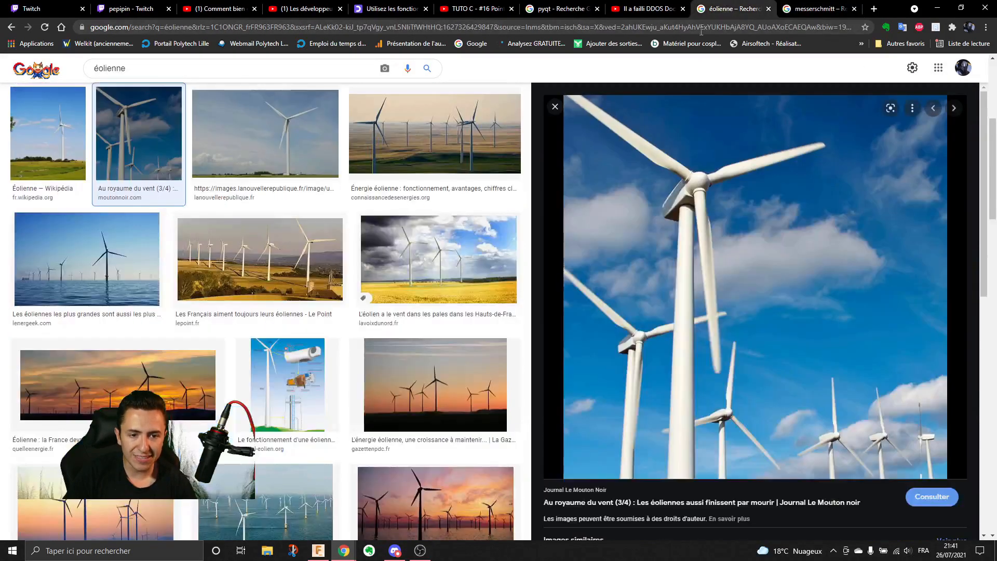
left_click(810, 10)
left_click(733, 8)
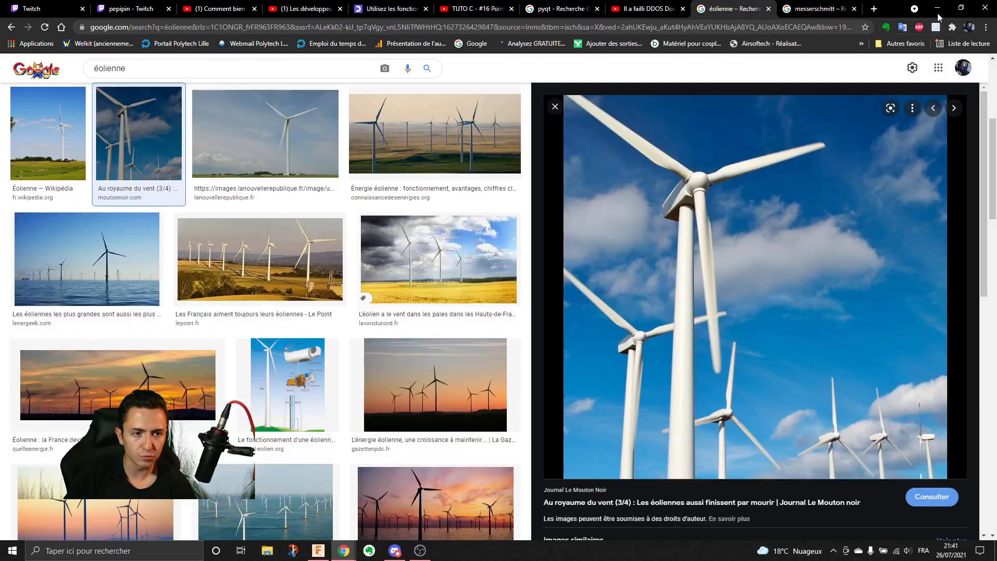
left_click(937, 11)
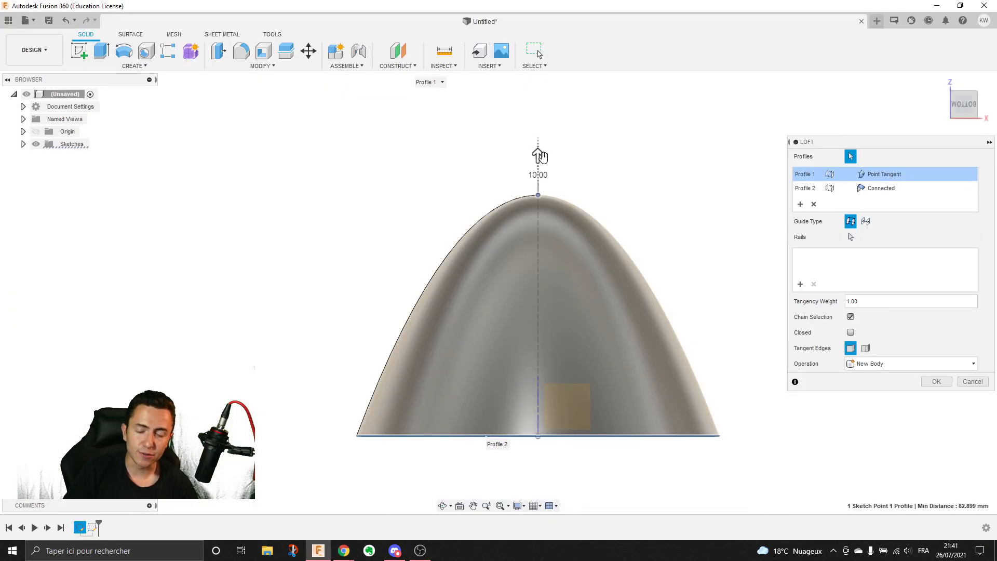
- Try tangency weights of about 1.447, 0.439, 1.897 and 1.144 at the loft's tip to compare the rounding
mouse_move(540, 156)
left_mouse_down()
mouse_move(547, 130)
mouse_move(549, 143)
left_mouse_up()
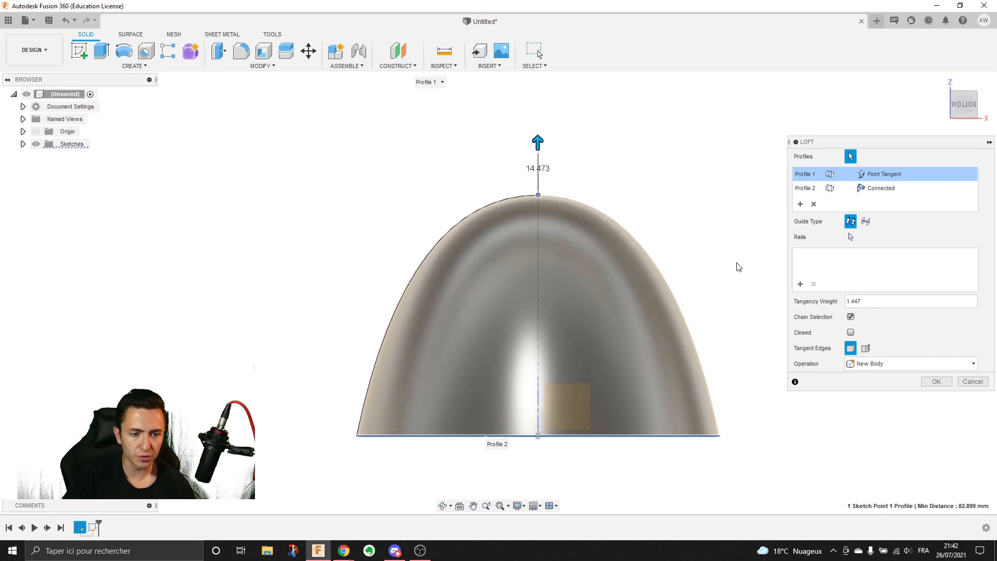
mouse_move(736, 235)
middle_mouse_down("shift")
mouse_move(705, 278)
mouse_move(706, 340)
mouse_move(722, 231)
middle_mouse_up("shift")
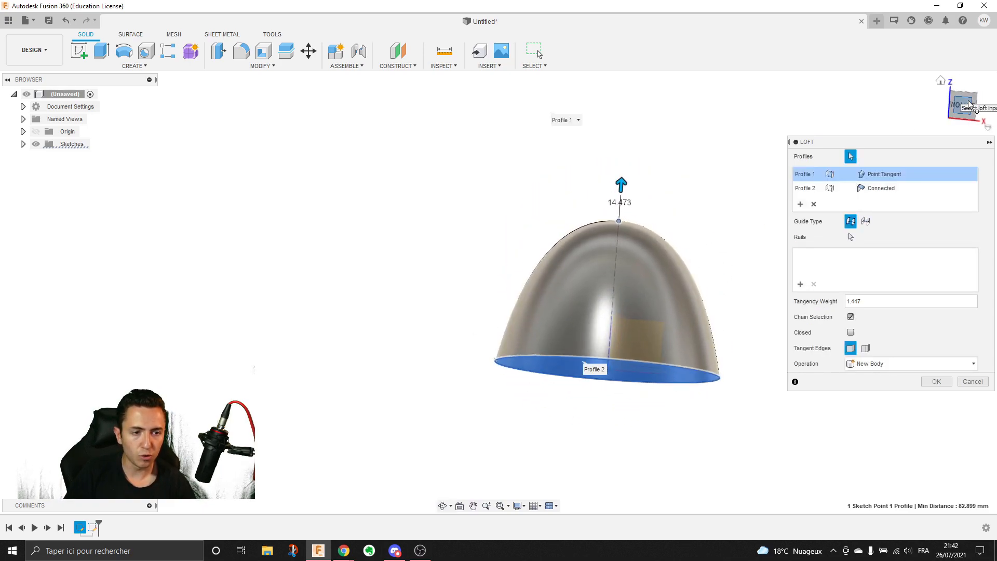
left_click(969, 105)
left_click_drag(614, 171, 614, 193)
scroll(622, 216, "up", 3)
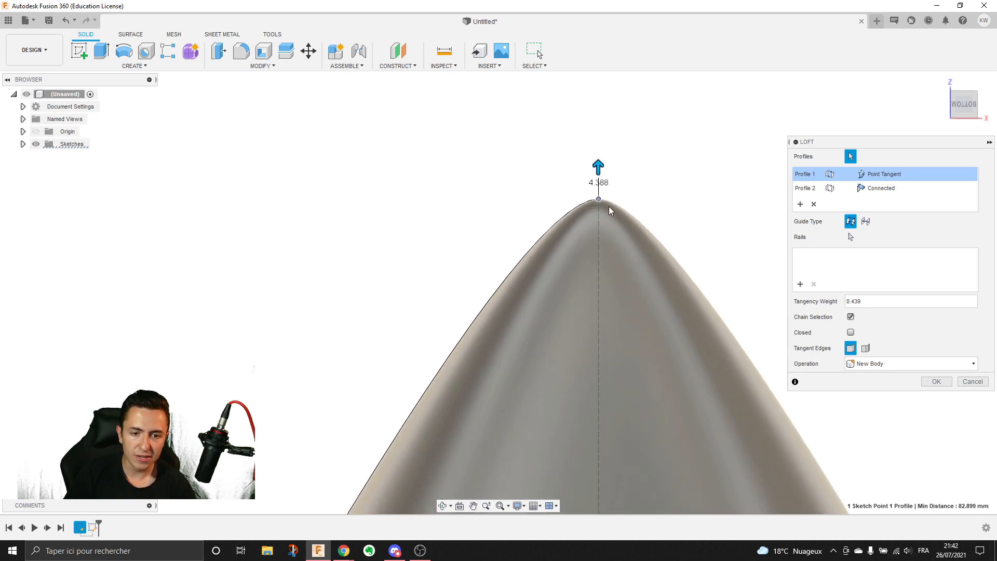
left_click_drag(600, 174, 604, 100)
scroll(600, 274, "down", 2)
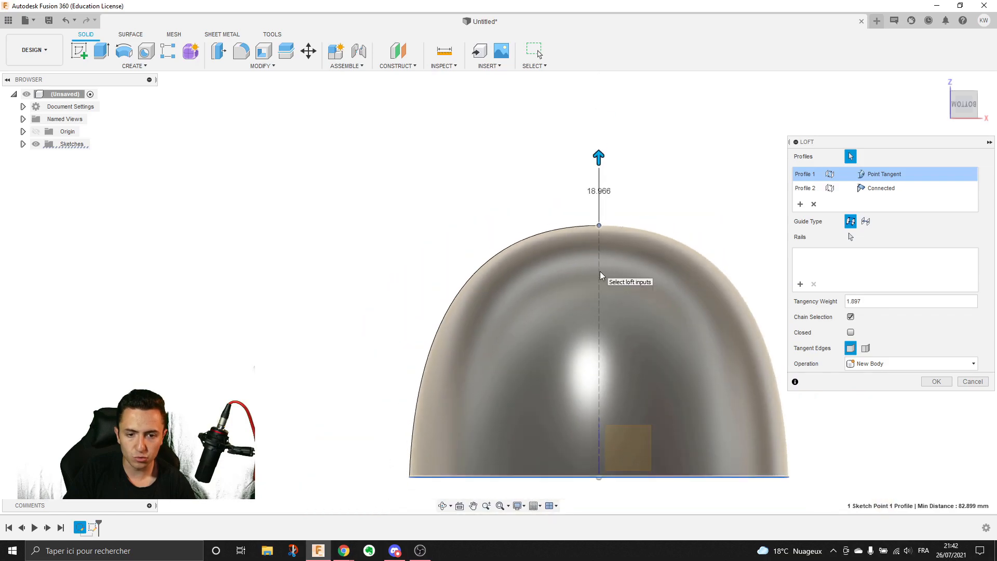
scroll(600, 275, "down", 2)
left_click_drag(568, 179, 570, 200)
scroll(567, 209, "up", 2)
- Set the tip's tangency weight to 1 and create the loft as a new body
left_click_drag(863, 301, 852, 301)
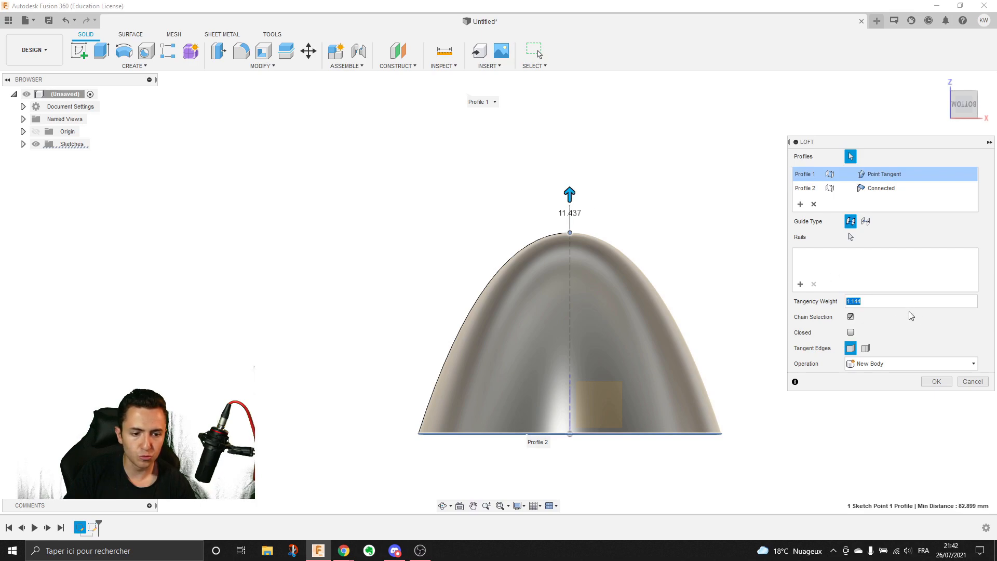
type("1")
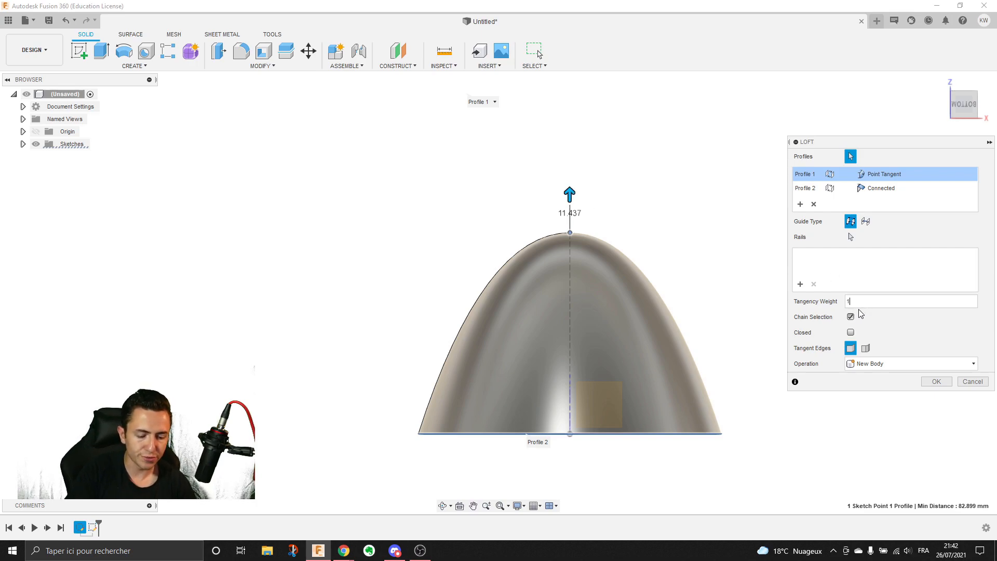
left_click(937, 381)
scroll(704, 344, "down", 3)
middle_click_drag(704, 343, 693, 367, "shift")
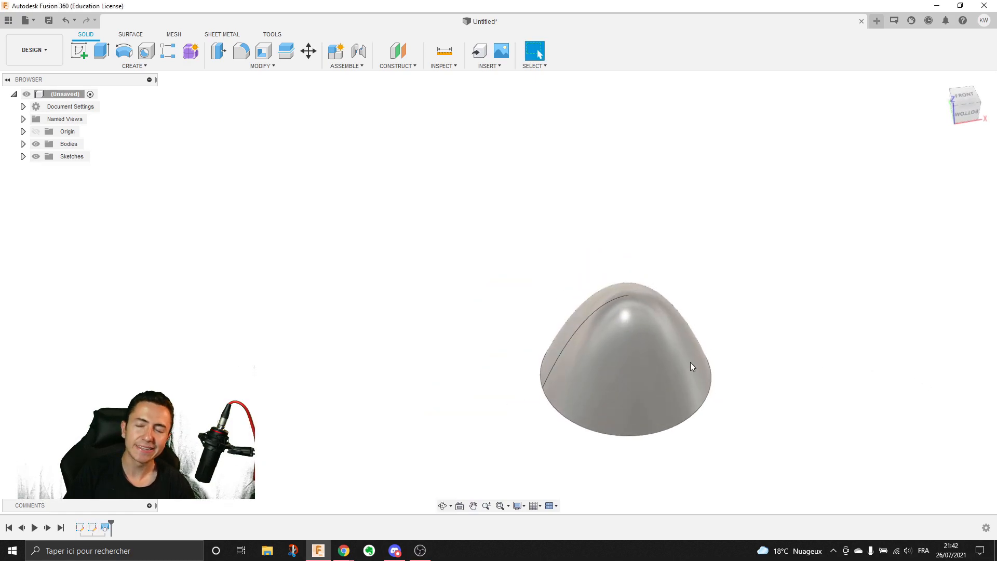
middle_click_drag(784, 363, 652, 266)
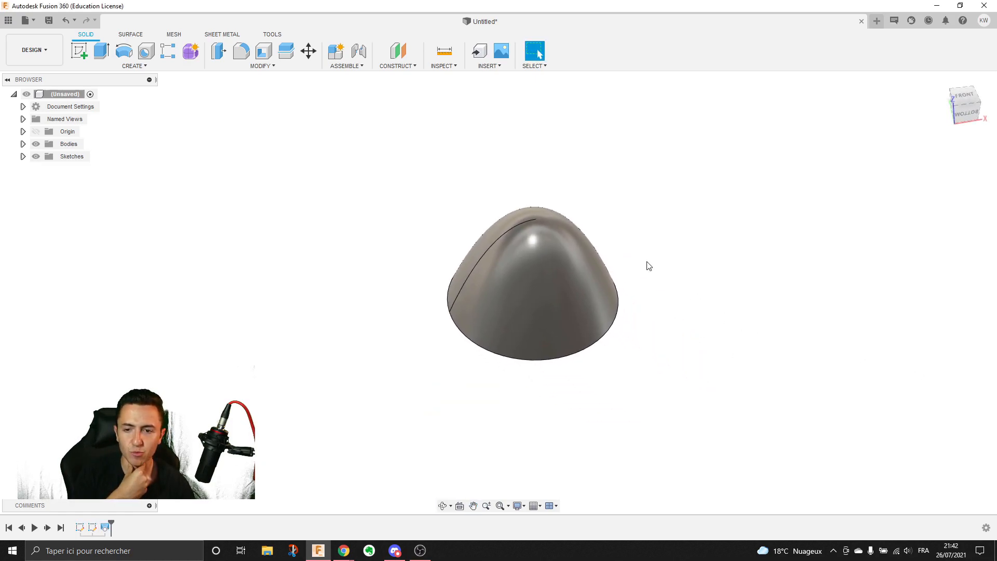
- Examine an enlarged view of the turbine photo's hub and blade roots in Chrome, and return to Fusion 360
left_click(344, 550)
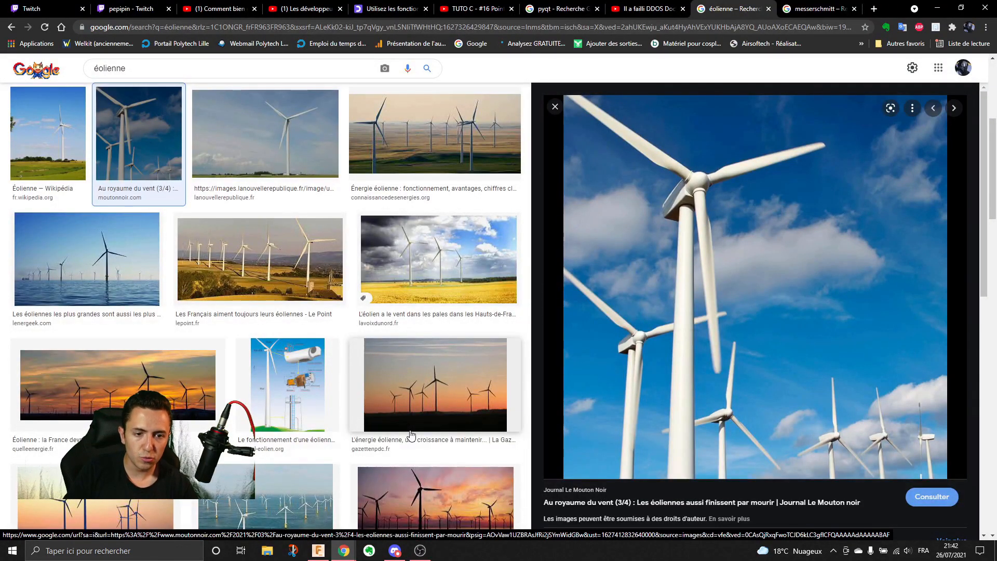
left_click(293, 147)
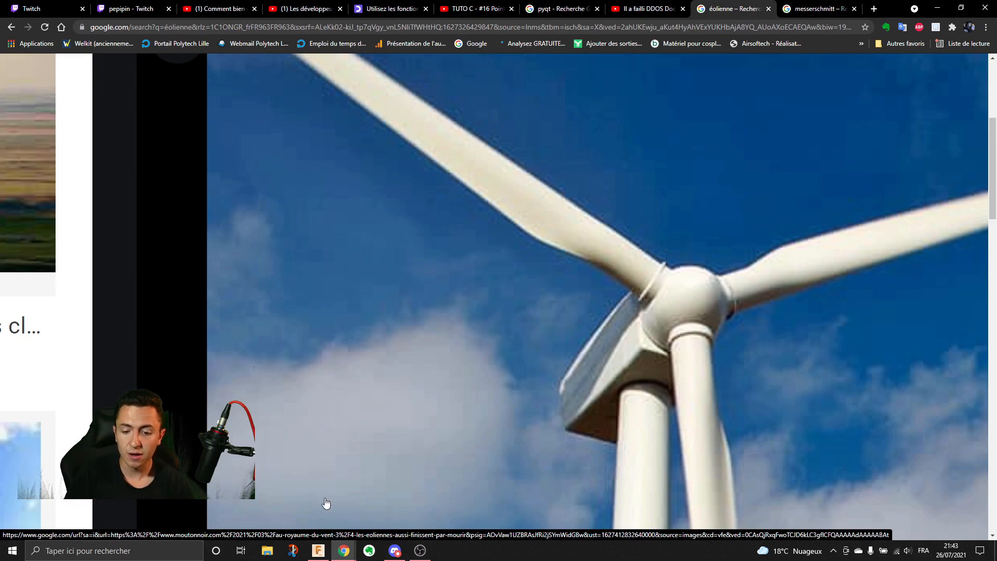
left_click(319, 550)
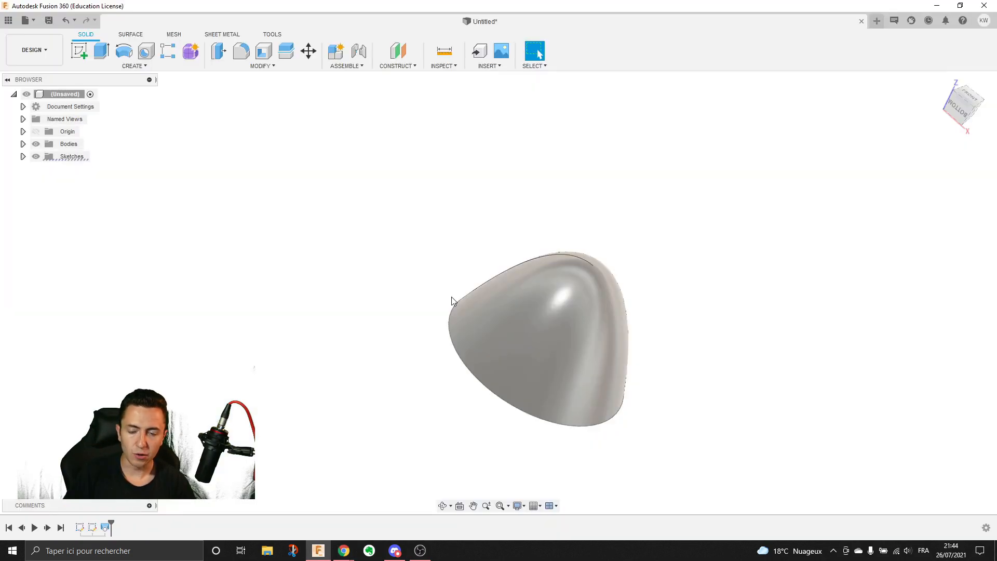
- Sketch a circle about 50 mm in diameter on the XZ plane, centered on the nose cone's vertical axis, and check it against the turbine photo
left_click(80, 54)
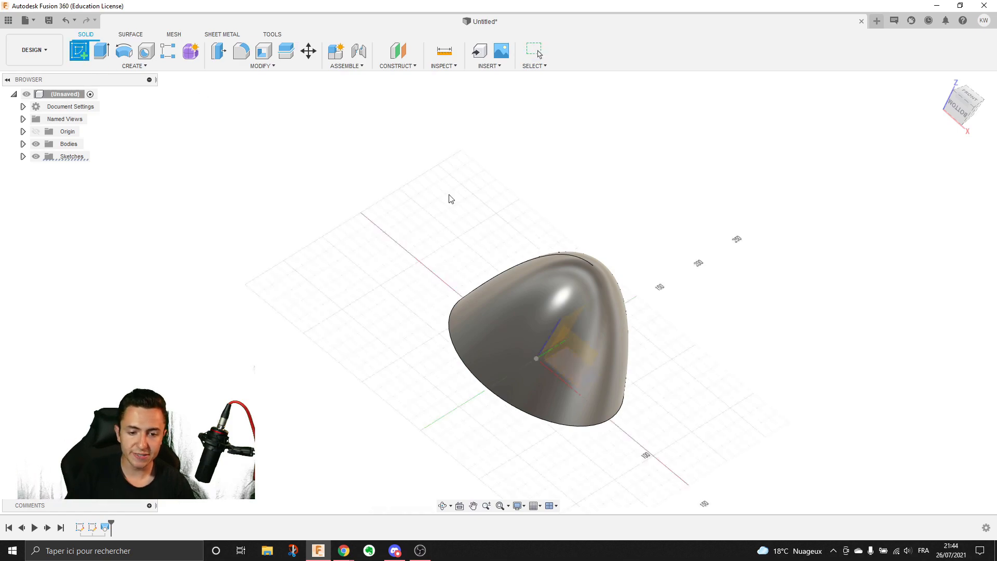
left_click(574, 343)
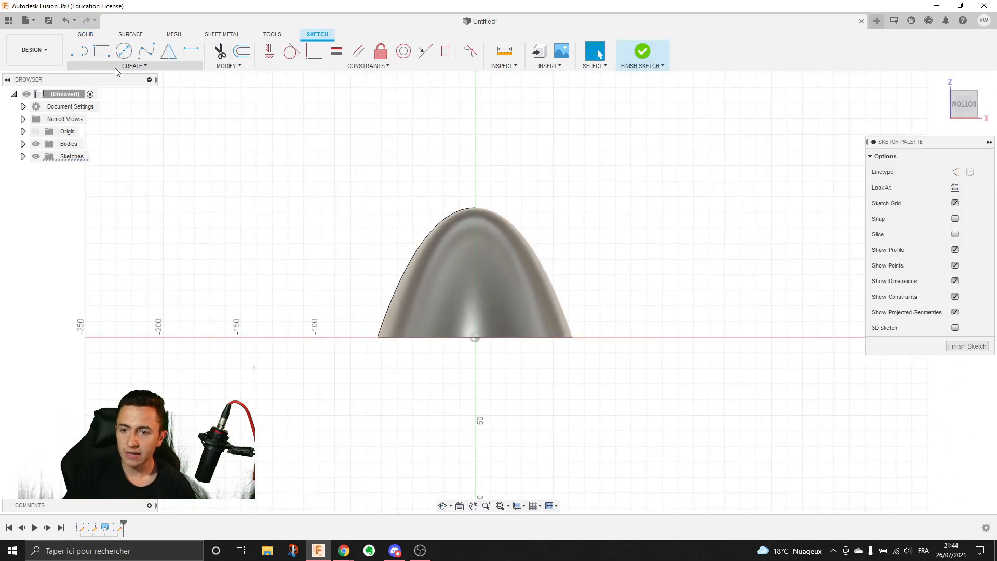
left_click(124, 51)
scroll(437, 210, "up", 3)
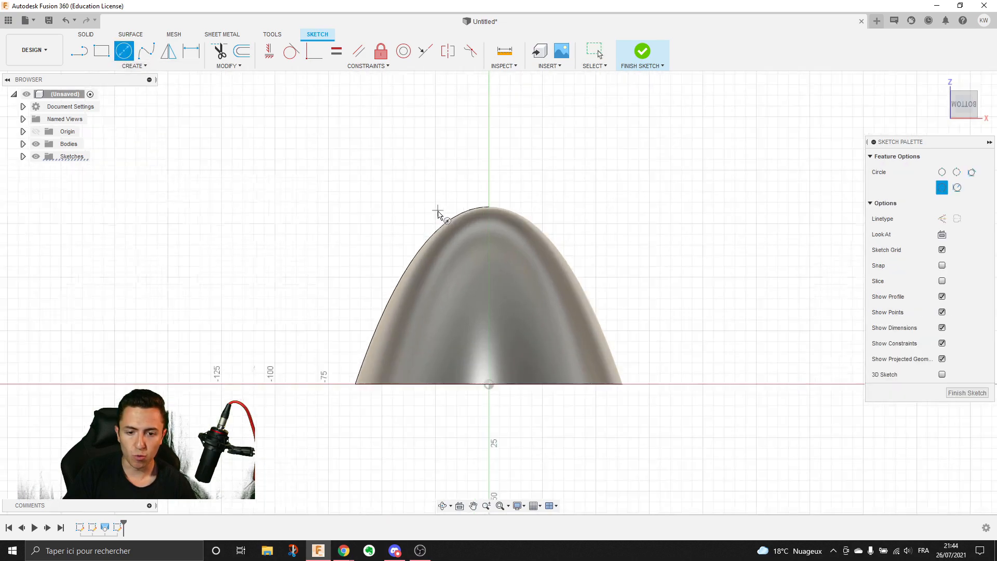
left_click(495, 327)
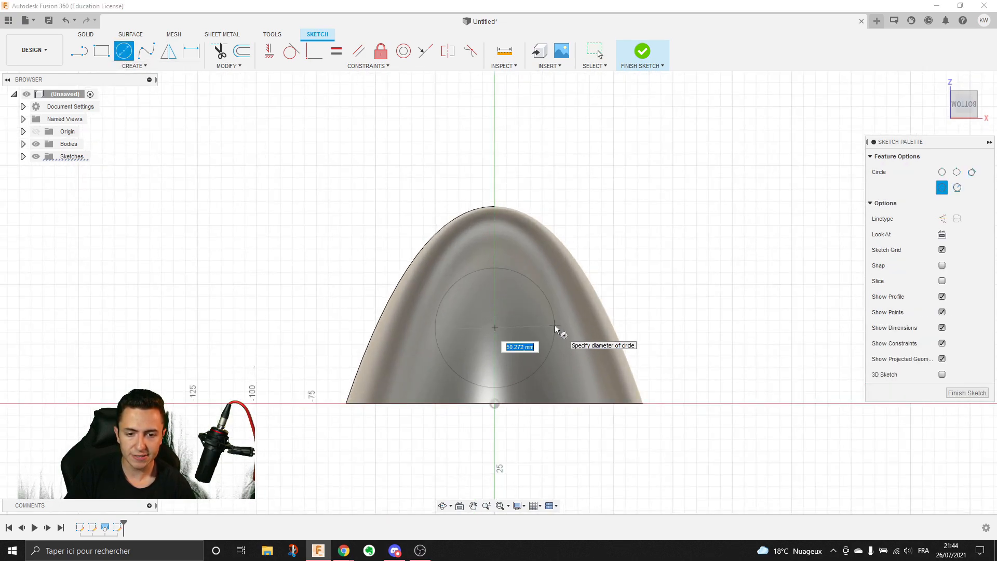
left_click(556, 328)
left_click(323, 550)
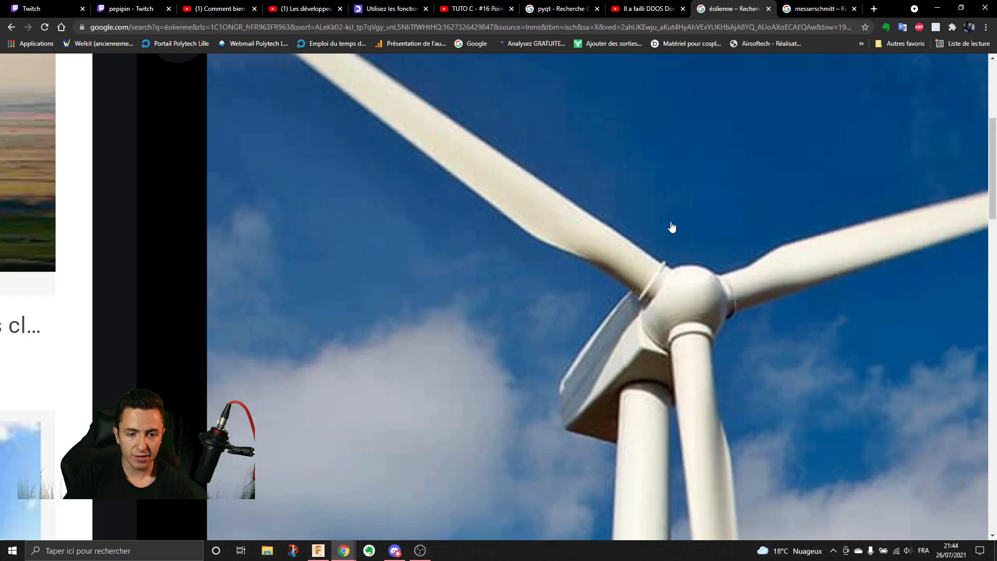
left_click(318, 551)
- Draw a line about 32 mm long from the origin up to the circle's center and make it a construction line
key("l")
left_click(472, 383)
left_click(474, 308)
key("Escape")
left_click(473, 323)
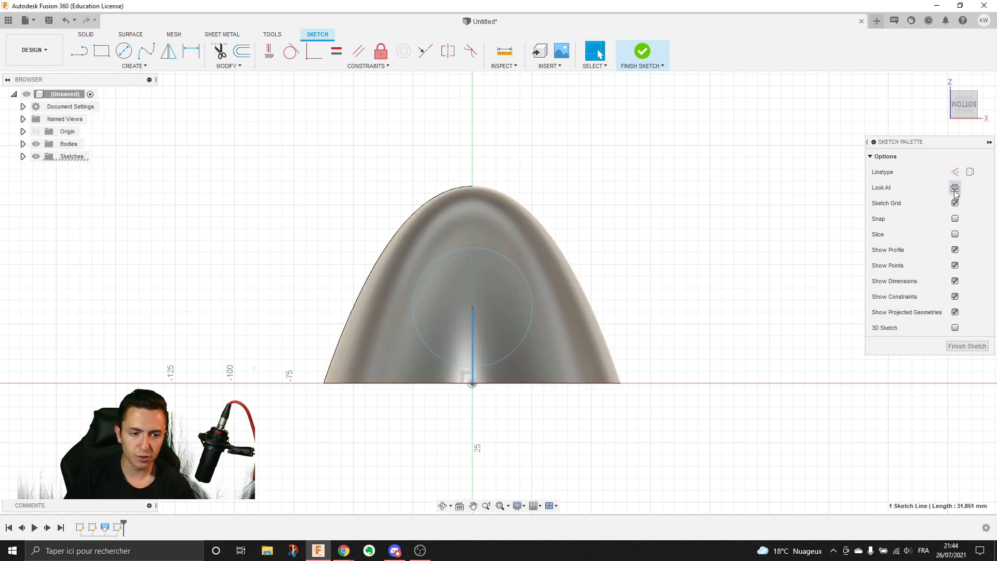
left_click(956, 172)
scroll(556, 256, "up", 5)
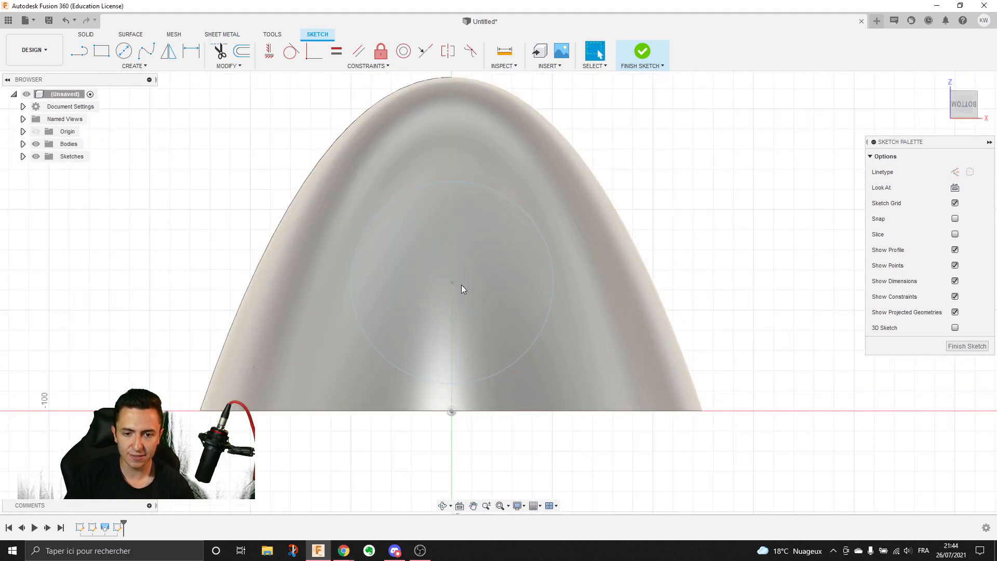
- Constrain the construction line between the origin and the circle's center to be vertical
left_click_drag(453, 285, 453, 261)
left_click(451, 278)
left_click(269, 50)
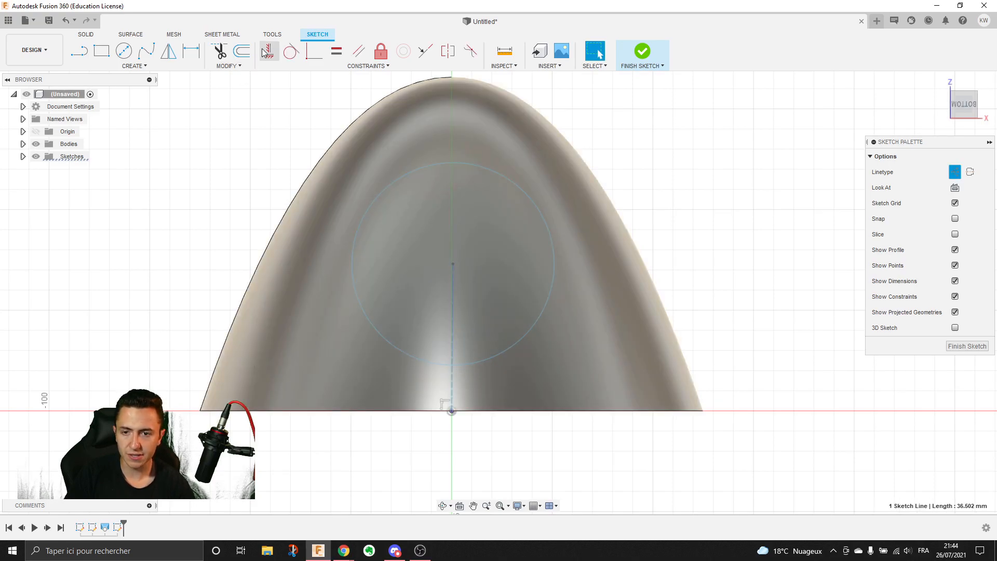
key("Escape")
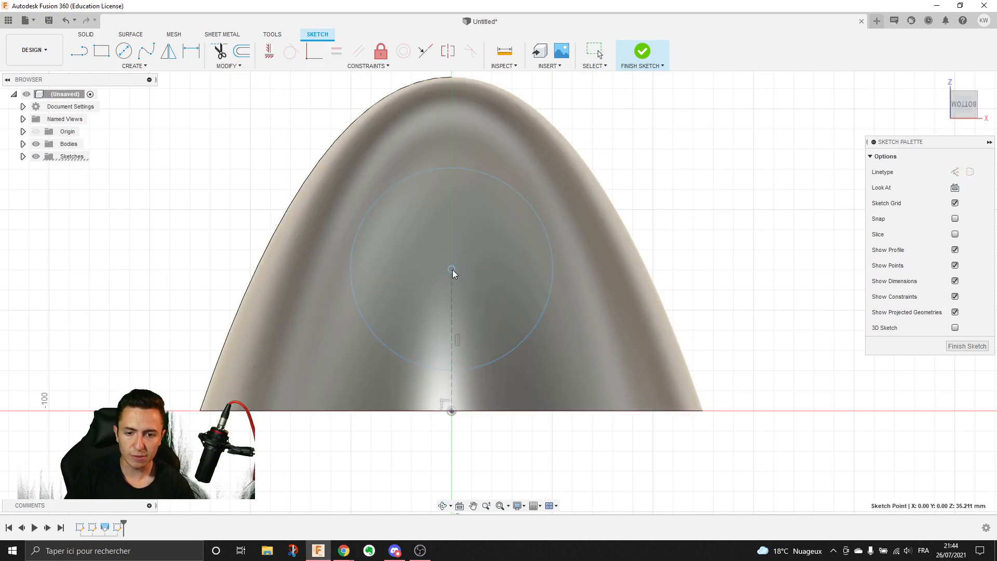
- Dimension the circle's diameter to 50 mm and finish the sketch
key("d")
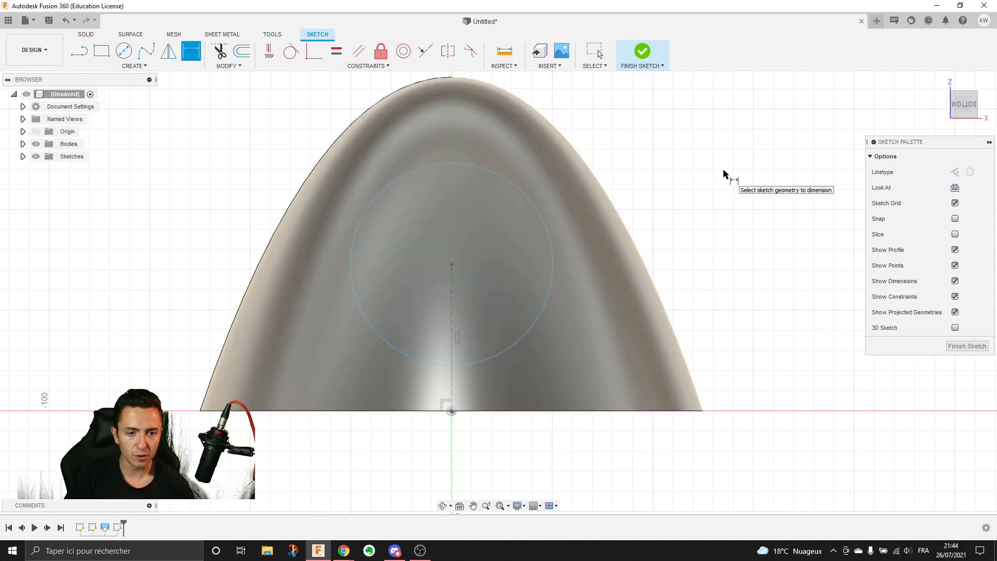
left_click(535, 205)
left_click(694, 177)
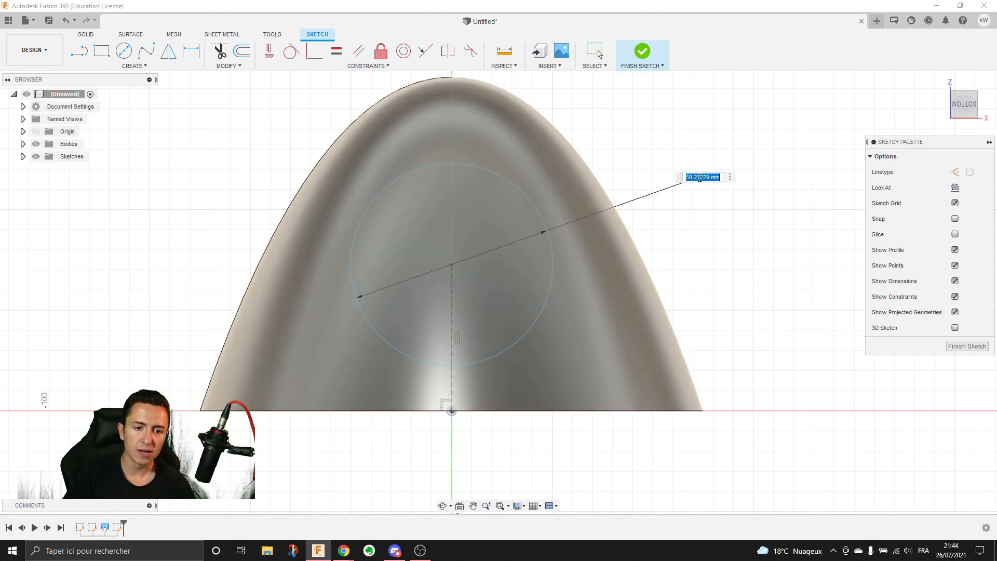
type("50")
key("Return")
scroll(670, 207, "down", 3)
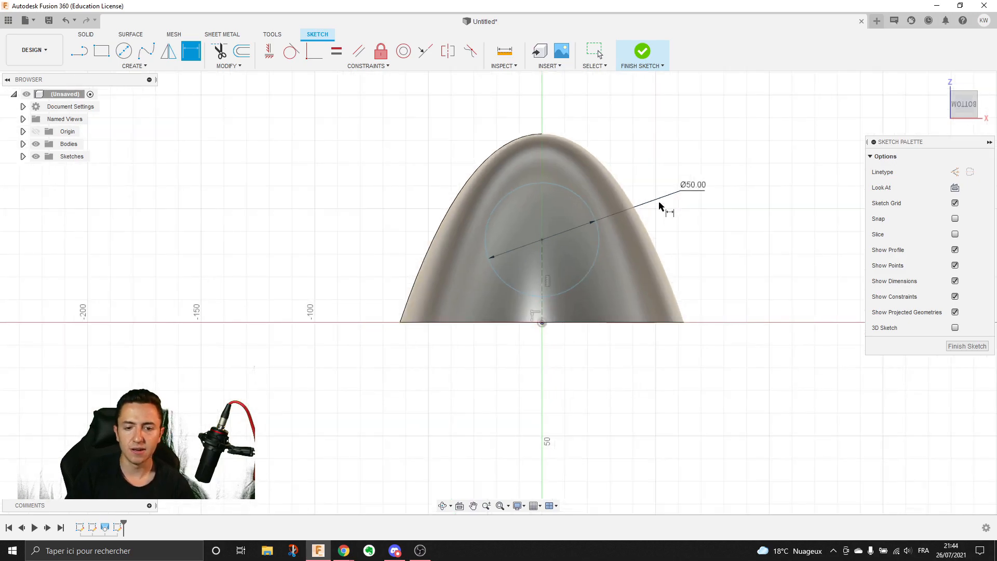
key("Escape")
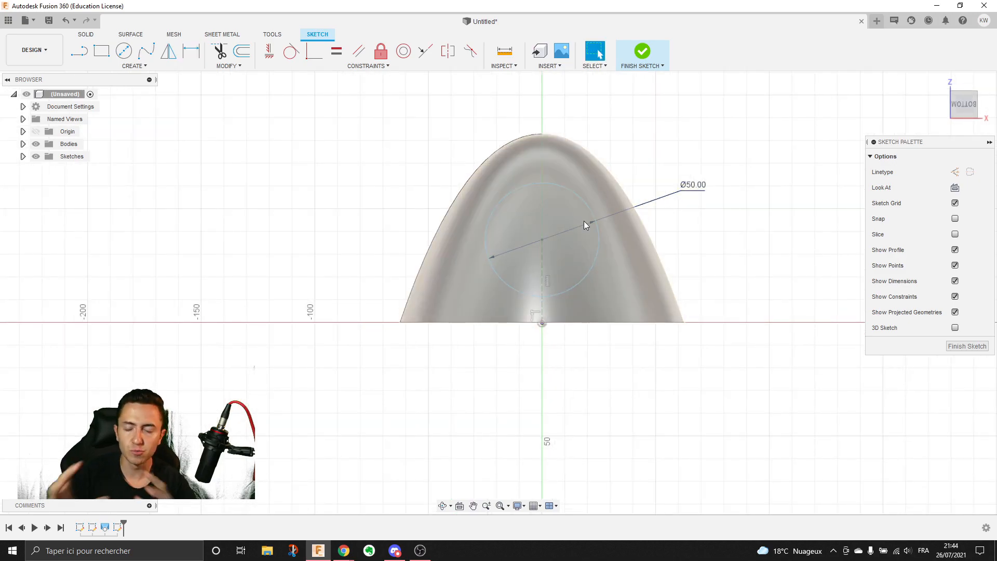
scroll(606, 219, "up", 3)
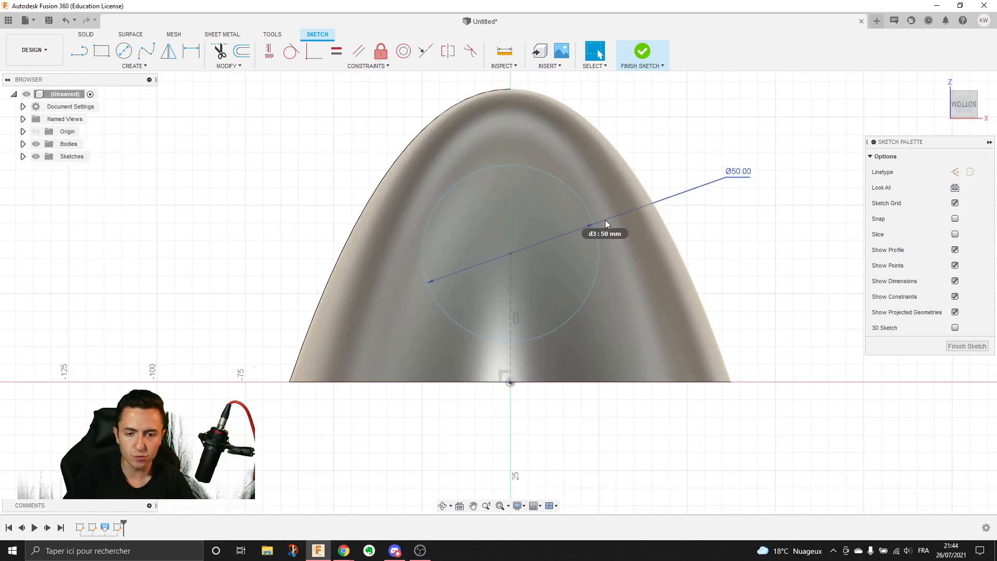
scroll(662, 217, "down", 3)
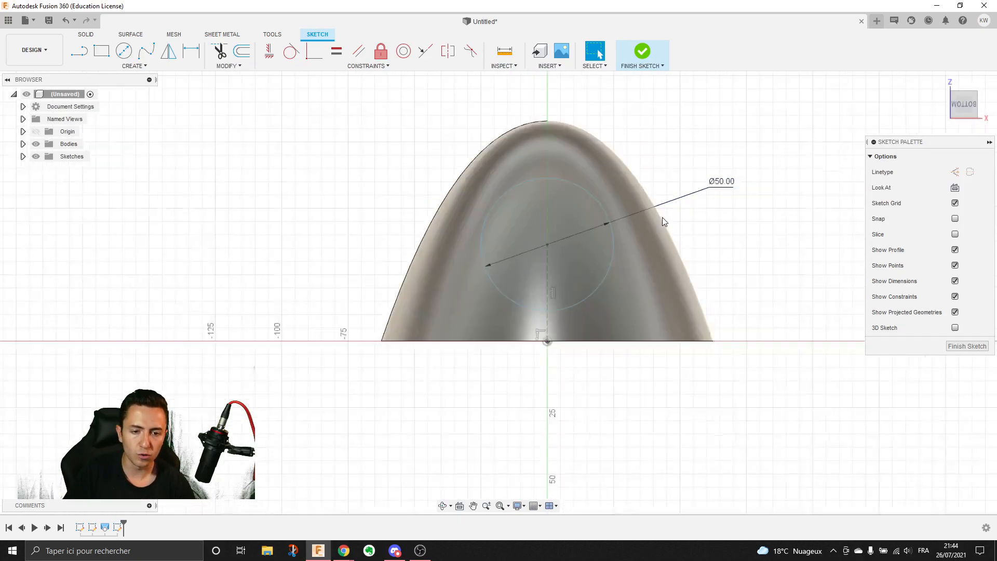
scroll(663, 217, "up", 3)
middle_click_drag(662, 217, 746, 186, "shift")
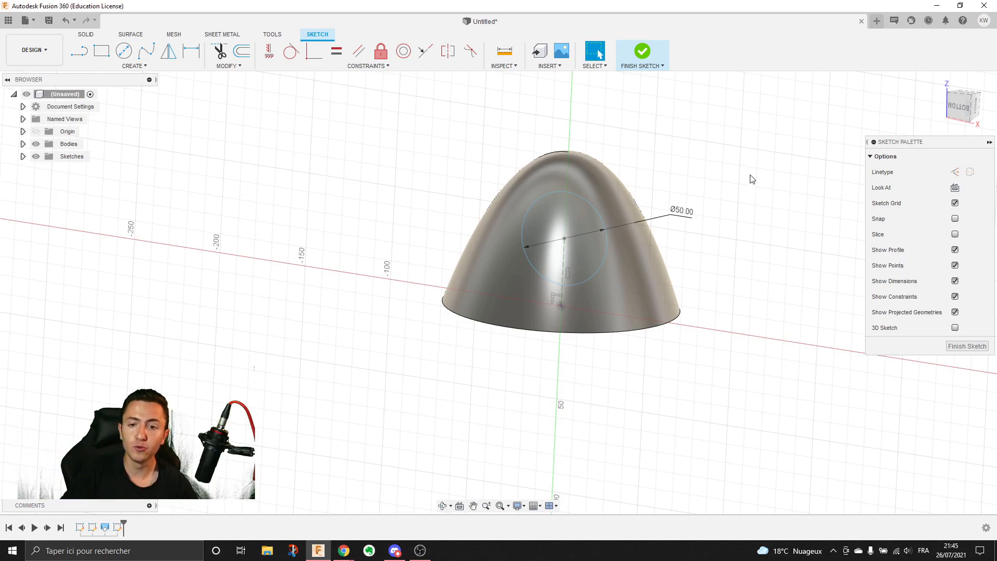
left_click(967, 345)
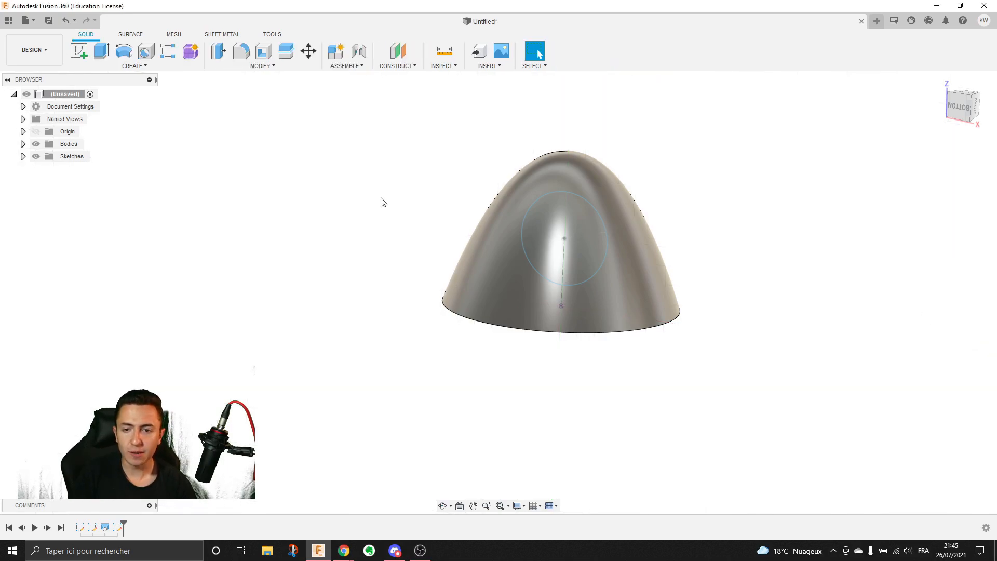
- Create a construction plane offset -135 mm from the blade root circle's profile, and start a sketch on it
left_click(399, 50)
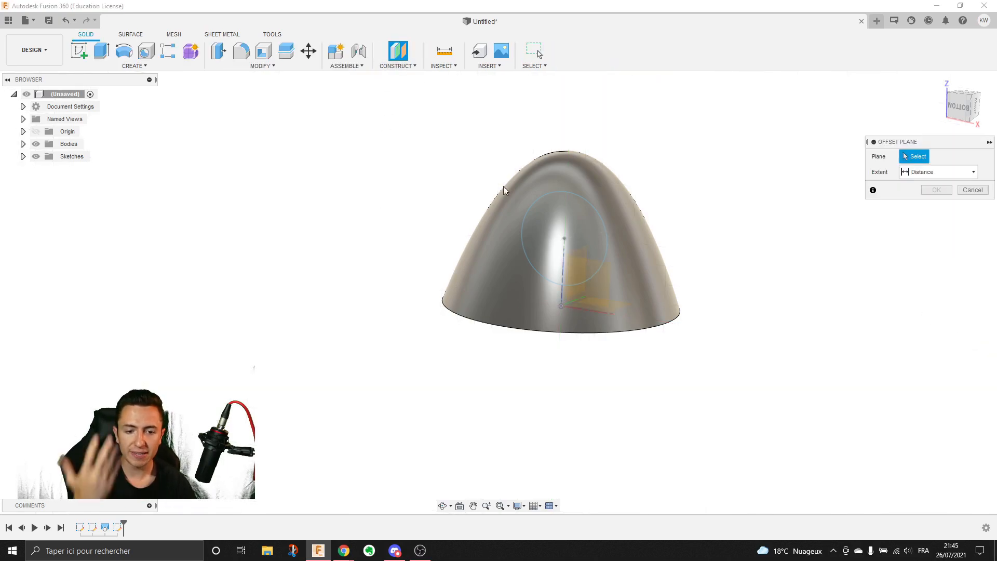
left_click(582, 264)
middle_click_drag(600, 285, 612, 280, "shift")
left_click_drag(570, 230, 465, 364)
type("-135")
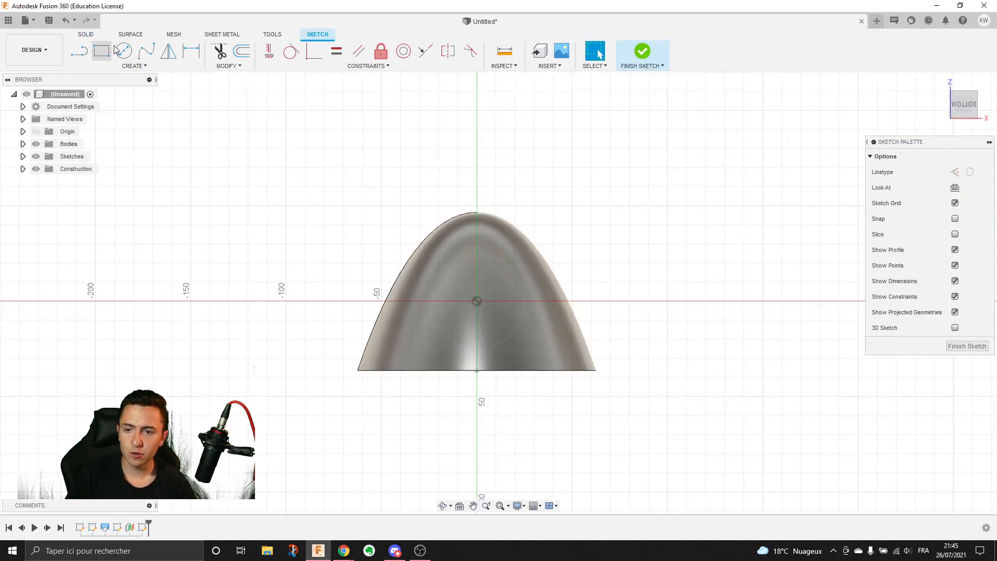
- Draw a circle about 55 mm in diameter centered on the sketch origin, and finish the sketch
left_click(124, 51)
left_click(477, 302)
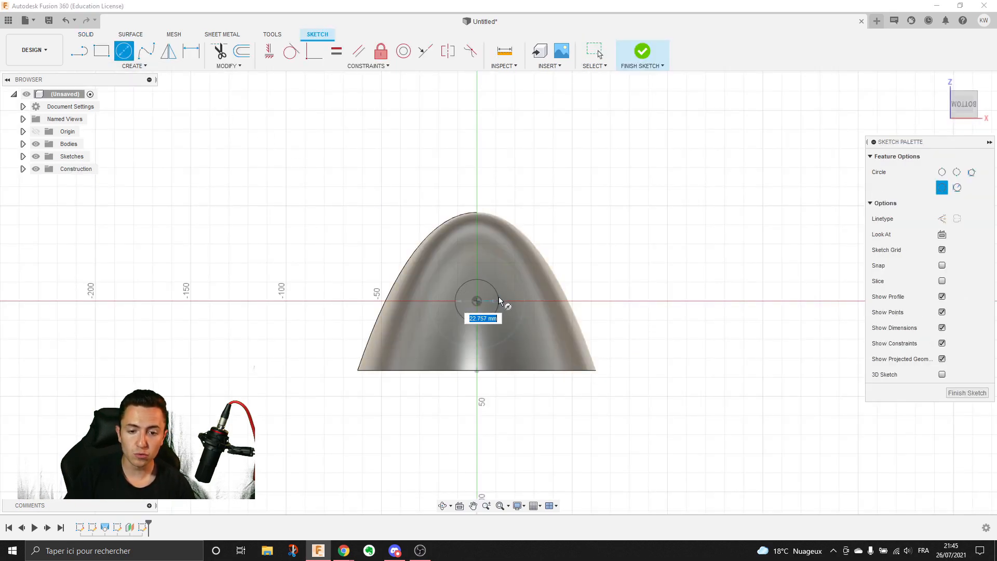
left_click(530, 298)
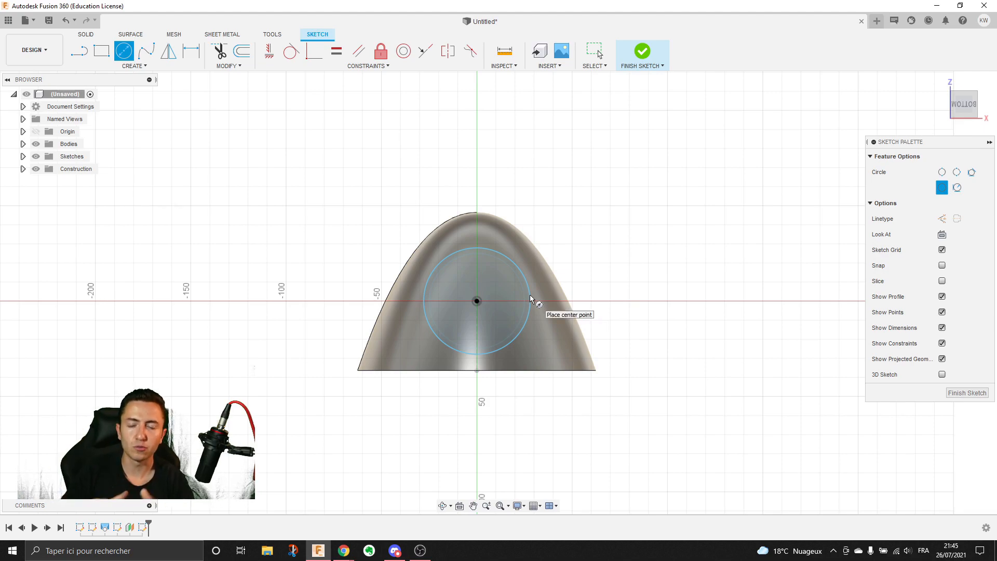
scroll(530, 298, "down", 2)
mouse_move(530, 298)
middle_mouse_down("shift")
mouse_move(504, 276)
mouse_move(469, 281)
mouse_move(457, 304)
middle_mouse_up("shift")
left_click(968, 392)
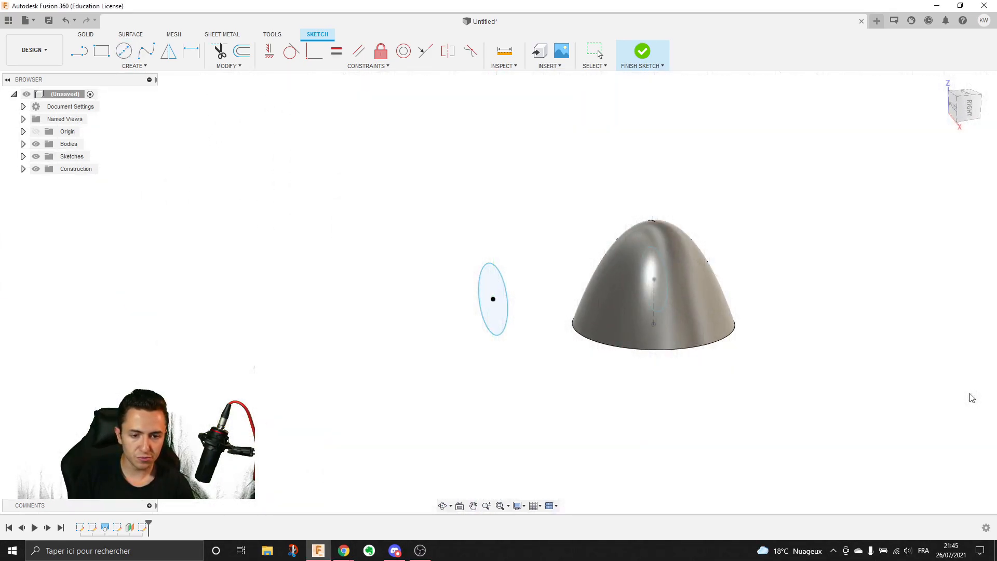
- Enlarge the circle on the offset plane slightly, comparing it with the blade root circle on the nose cone
mouse_move(591, 334)
middle_mouse_down("shift")
mouse_move(626, 323)
mouse_move(603, 300)
middle_mouse_up("shift")
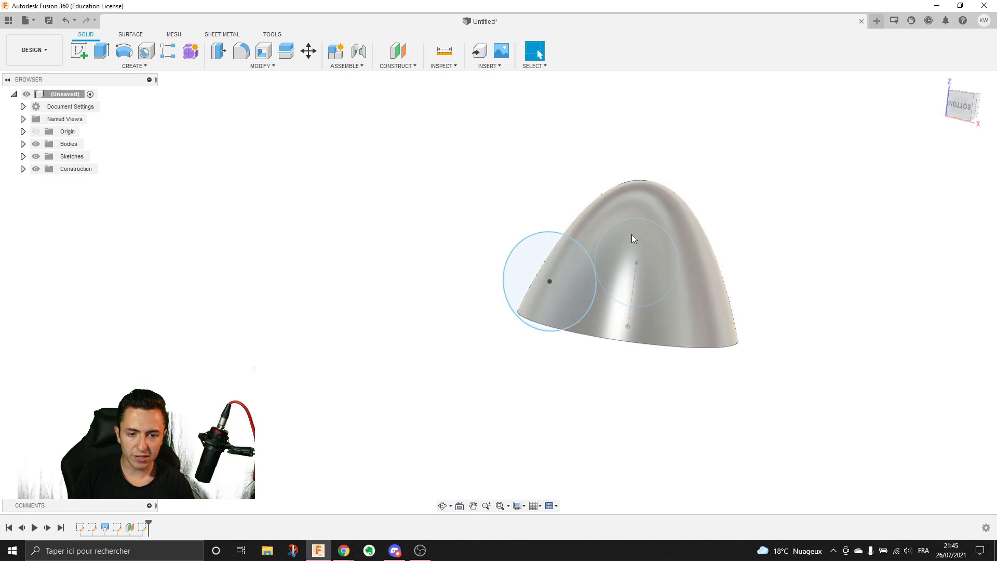
left_click(594, 256)
key("Escape")
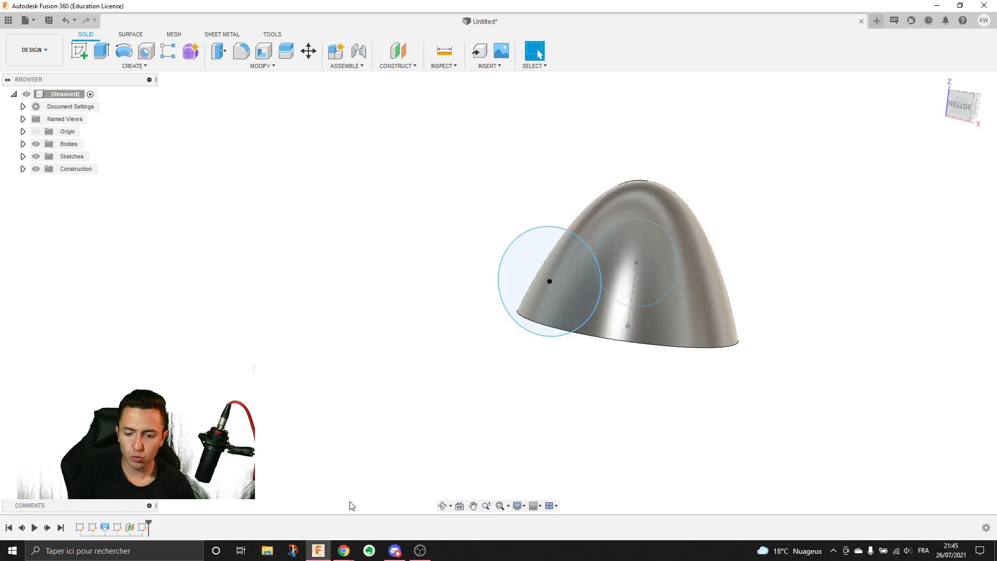
- Edit the offset plane and bring it closer to the nose cone, at a distance of about -107 mm
middle_click_drag(568, 345, 506, 343, "shift")
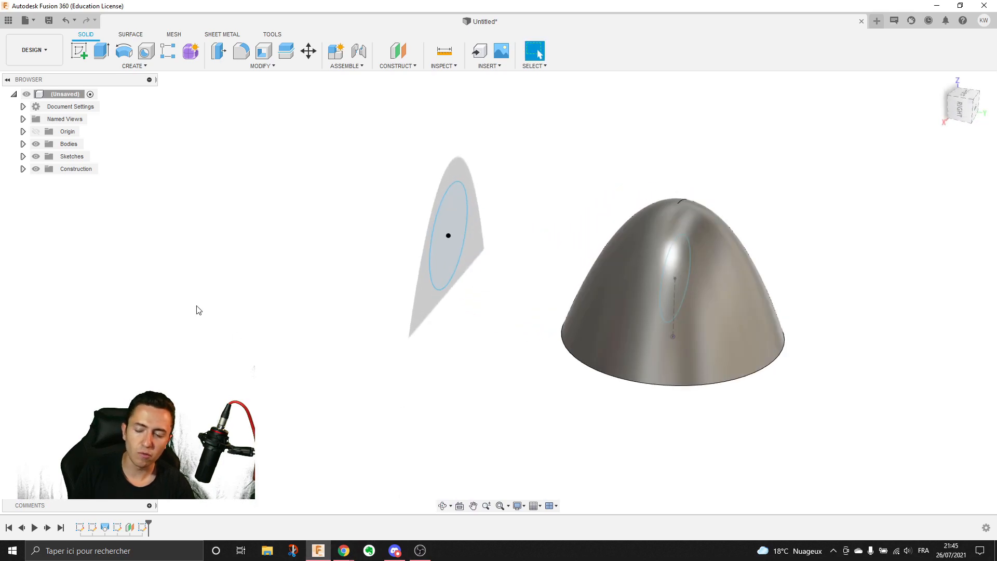
right_click(134, 527)
left_click(187, 433)
left_click_drag(436, 237, 484, 258)
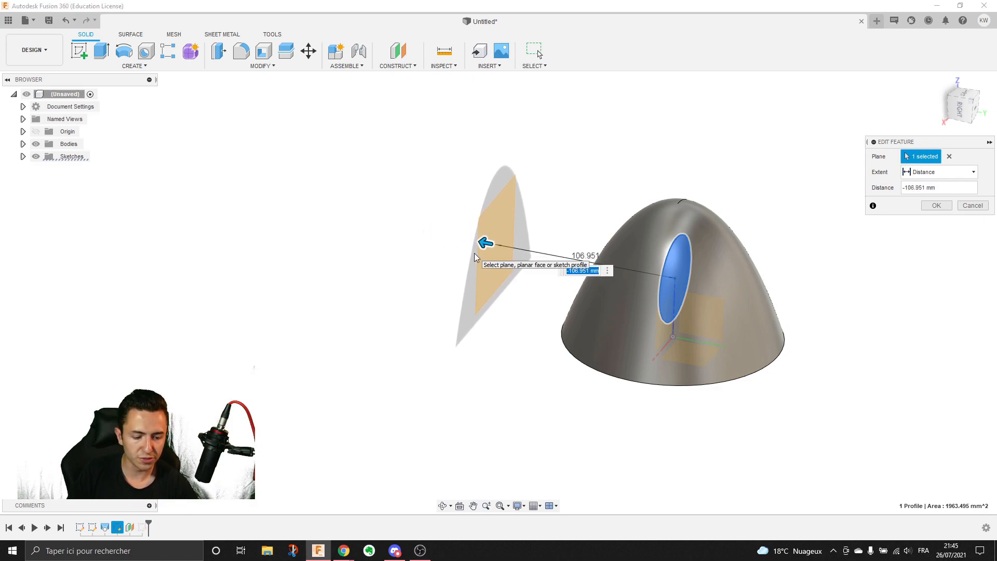
key("Return")
- Check the blade's shape near the hub in the turbine photo in Chrome, and return to Fusion 360
mouse_move(472, 241)
middle_mouse_down("shift")
mouse_move(501, 223)
mouse_move(462, 229)
middle_mouse_up("shift")
scroll(345, 240, "down", 3)
middle_click_drag(347, 242, 359, 261, "shift")
left_click(316, 551)
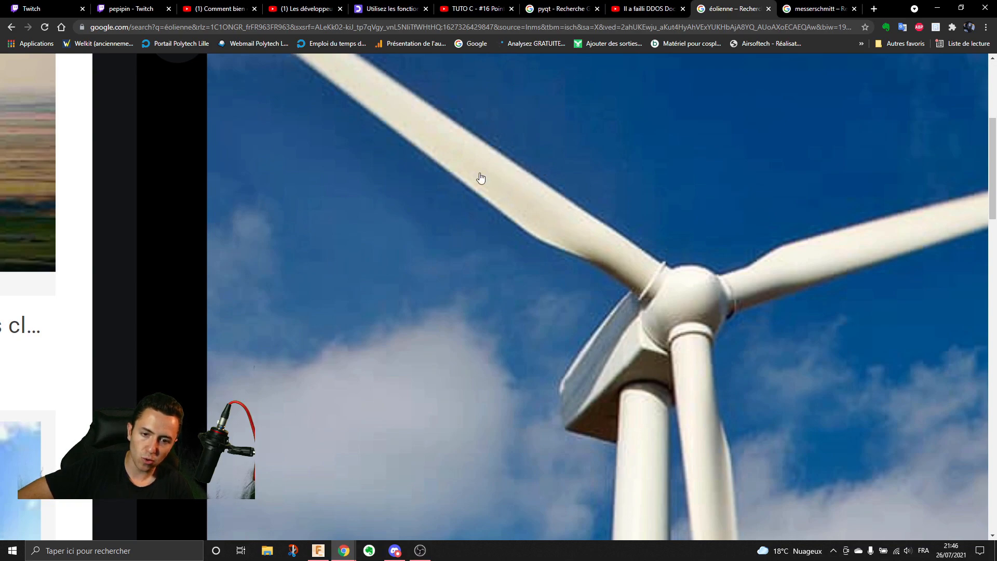
left_click(325, 549)
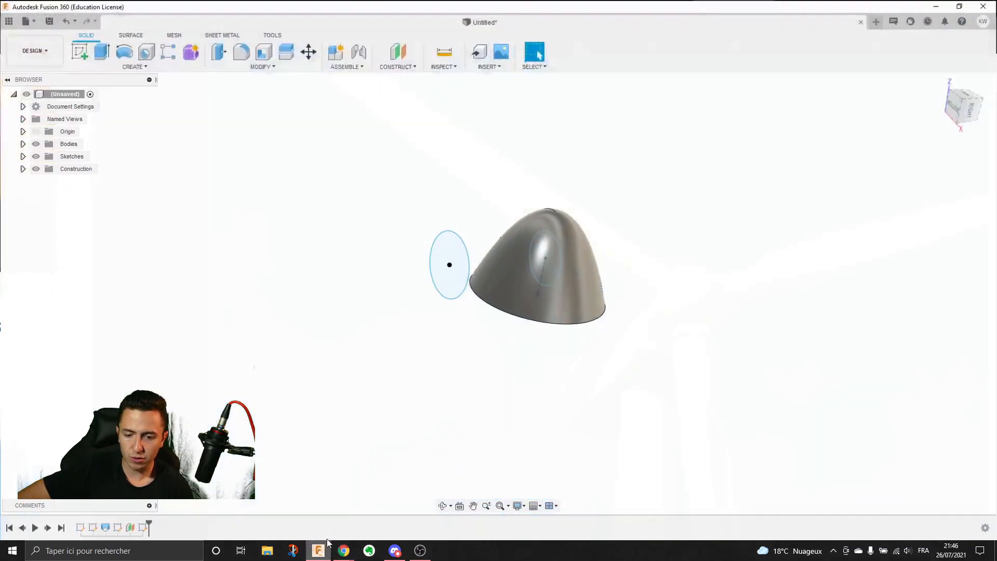
- Create a second construction plane offset -235 mm from the XZ plane, beyond the existing blade circle
middle_click_drag(457, 305, 552, 267, "shift")
left_click(405, 57)
left_click(576, 261)
left_click_drag(563, 263, 468, 395)
middle_click_drag(468, 394, 413, 358, "shift")
left_click_drag(324, 340, 319, 341)
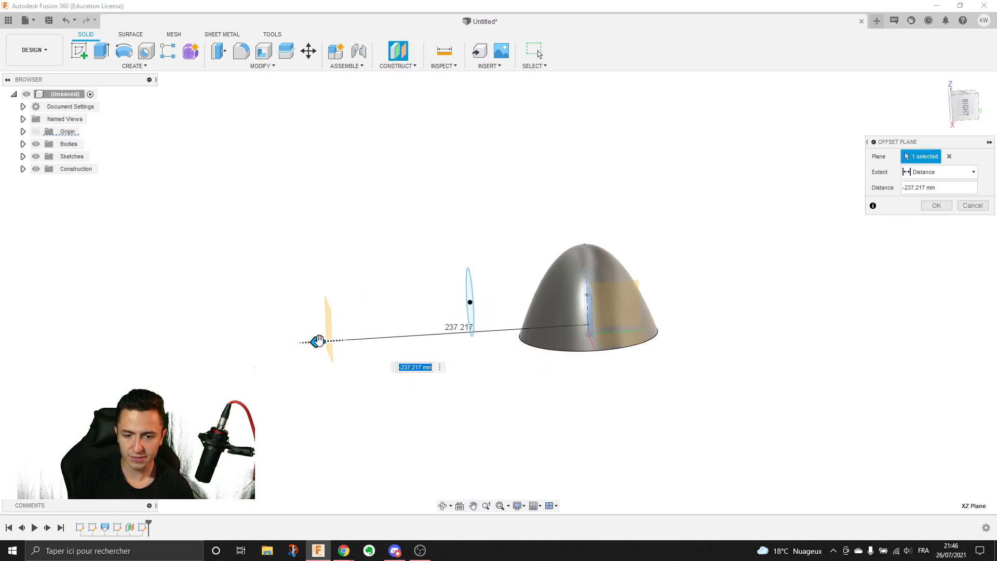
key("Return")
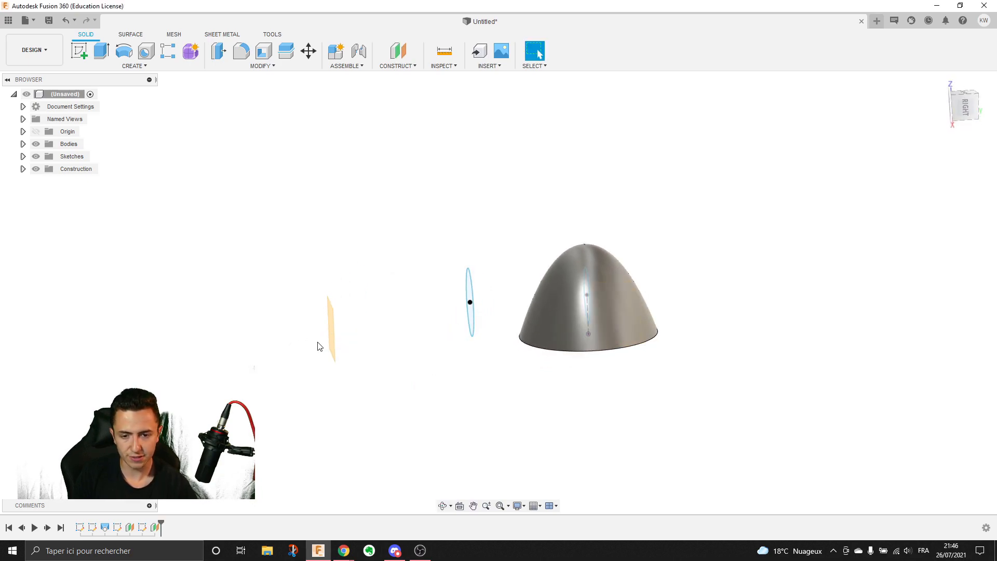
- Start a sketch on the new offset plane and hide the bodies and all the earlier sketches
middle_click_drag(323, 345, 363, 310, "shift")
right_click(380, 327)
left_click(364, 380)
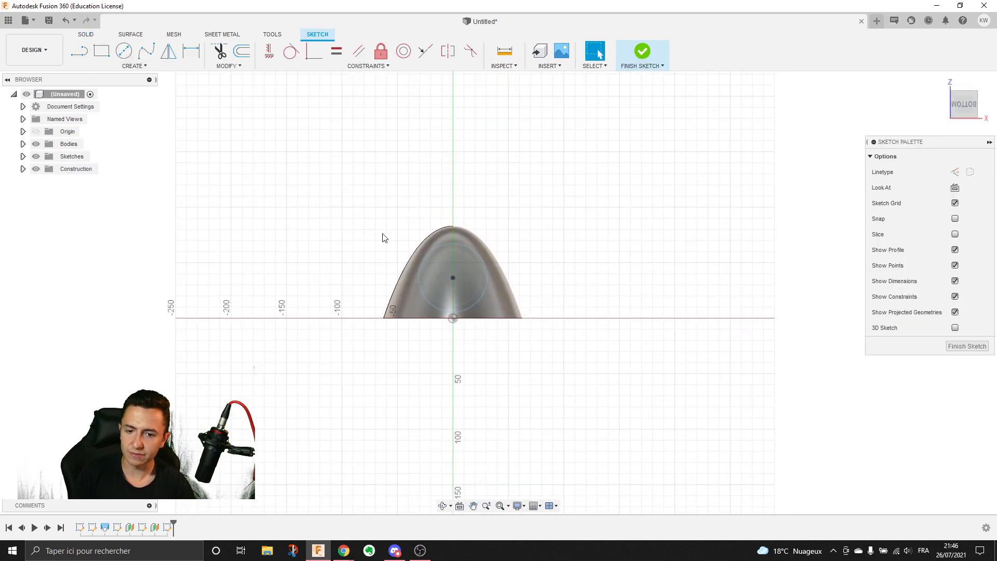
left_click(36, 145)
left_click(36, 156)
left_click(36, 157)
left_click(23, 157)
left_click(45, 218)
left_click(45, 206)
mouse_move(239, 245)
middle_mouse_down()
mouse_move(248, 208)
mouse_move(234, 214)
middle_mouse_up()
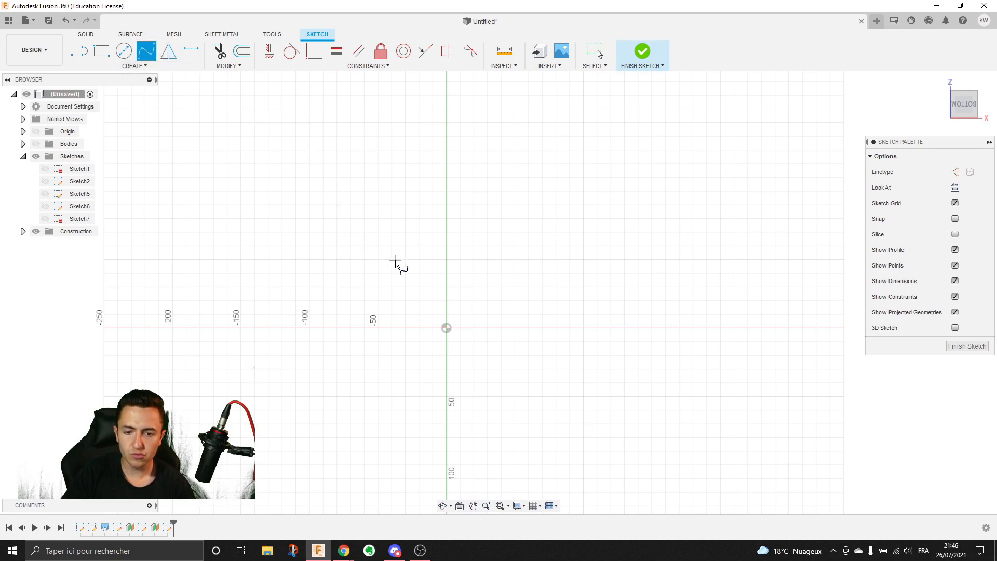
- Draw a sloping line about 87 mm long across the vertical axis above the origin, and show the active sketch
left_click(79, 51)
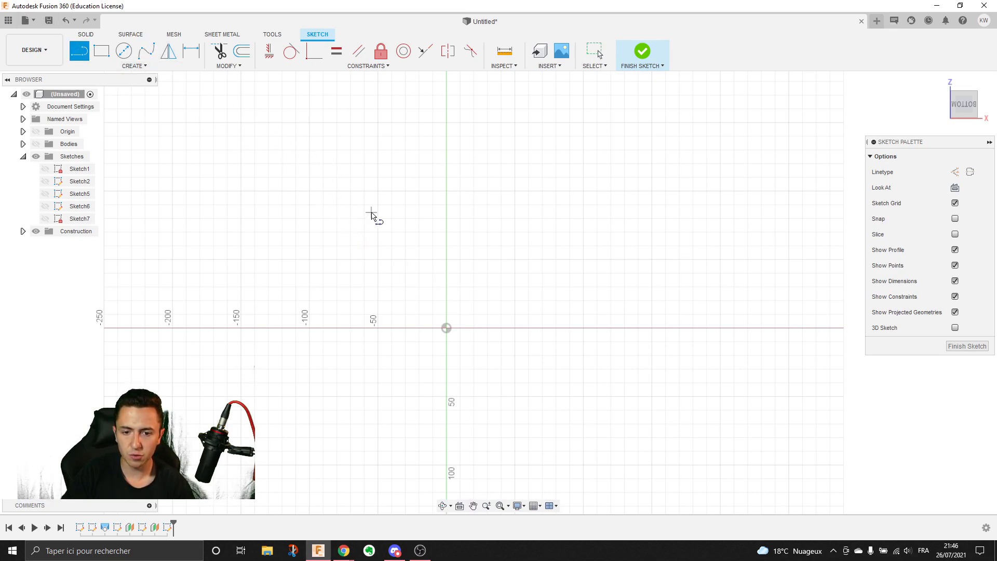
left_click(401, 246)
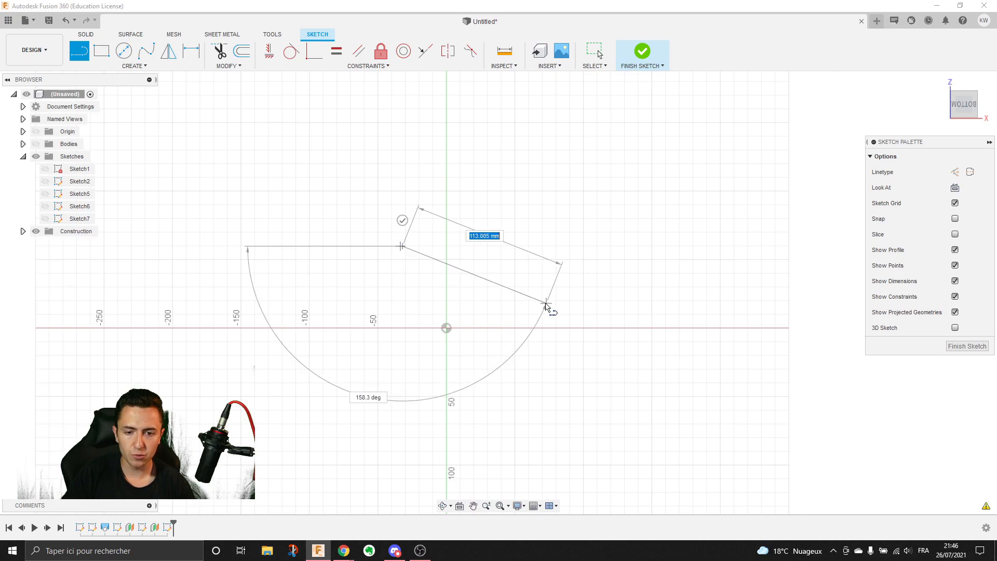
left_click(513, 293)
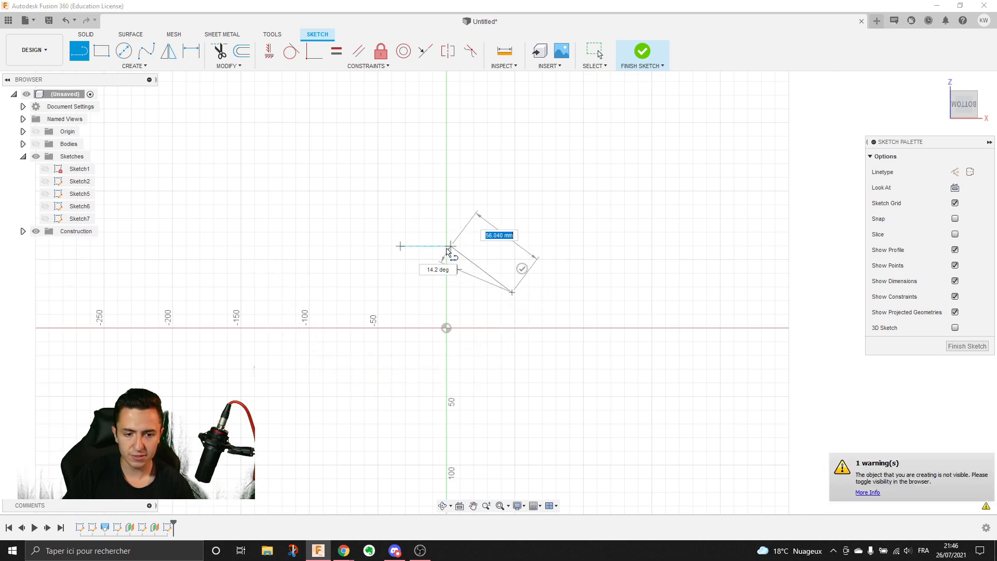
key("Escape")
left_click(44, 218)
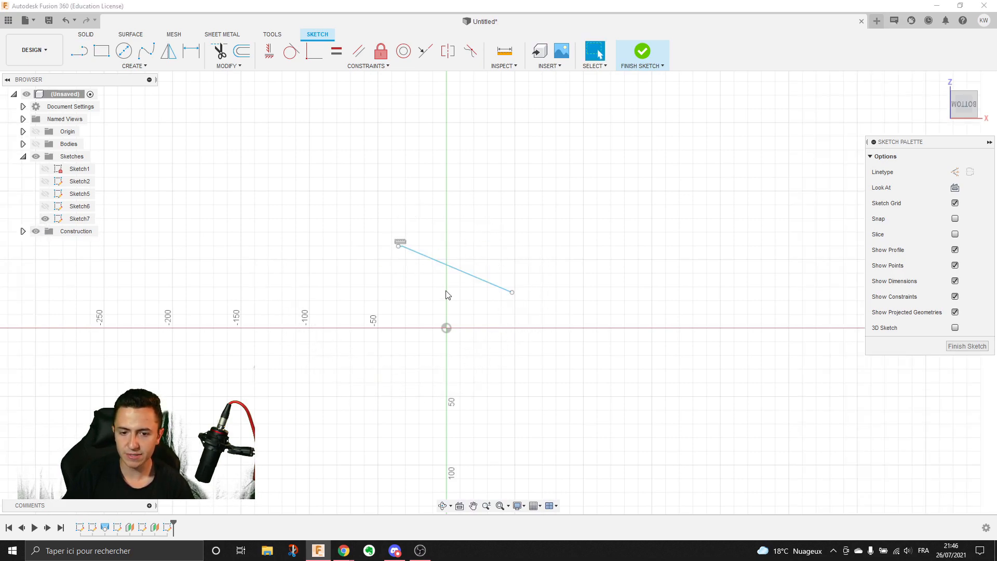
- Make the sloping line a construction line and eliminate the tiny horizontal segment at its upper end
scroll(494, 290, "up", 2)
left_click(485, 281)
left_click(955, 172)
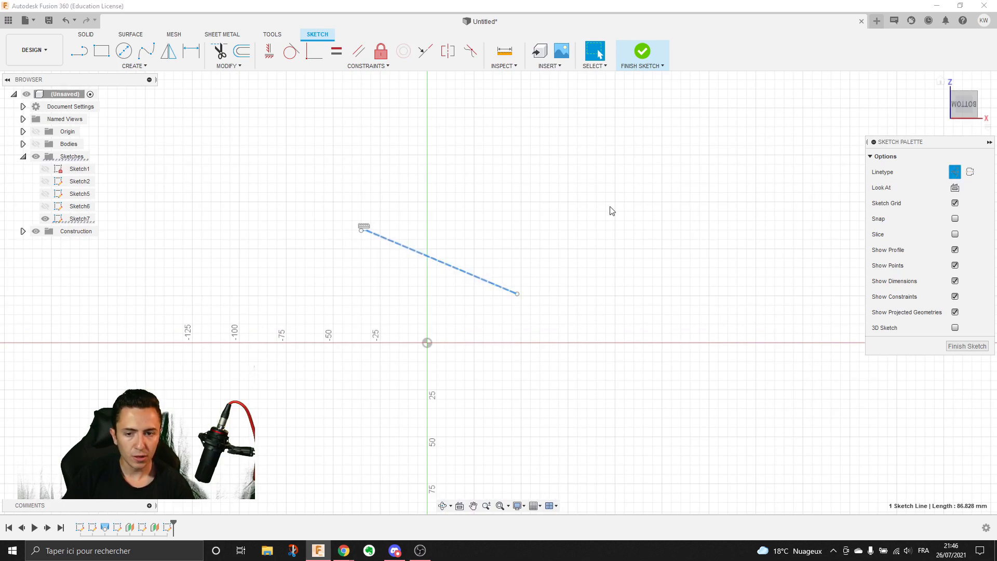
key("Escape")
scroll(370, 229, "up", 4)
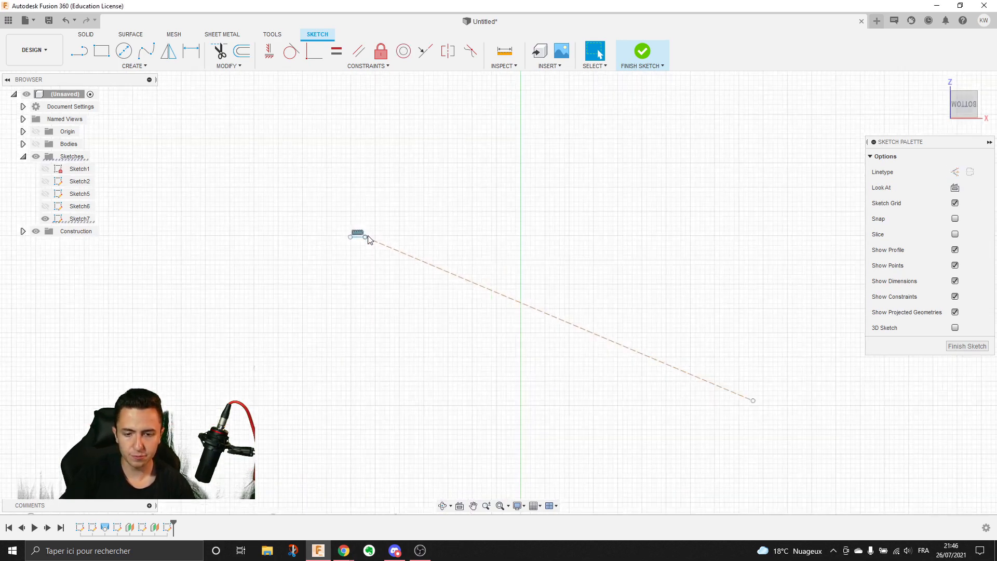
scroll(358, 240, "down", 2)
left_click(348, 237)
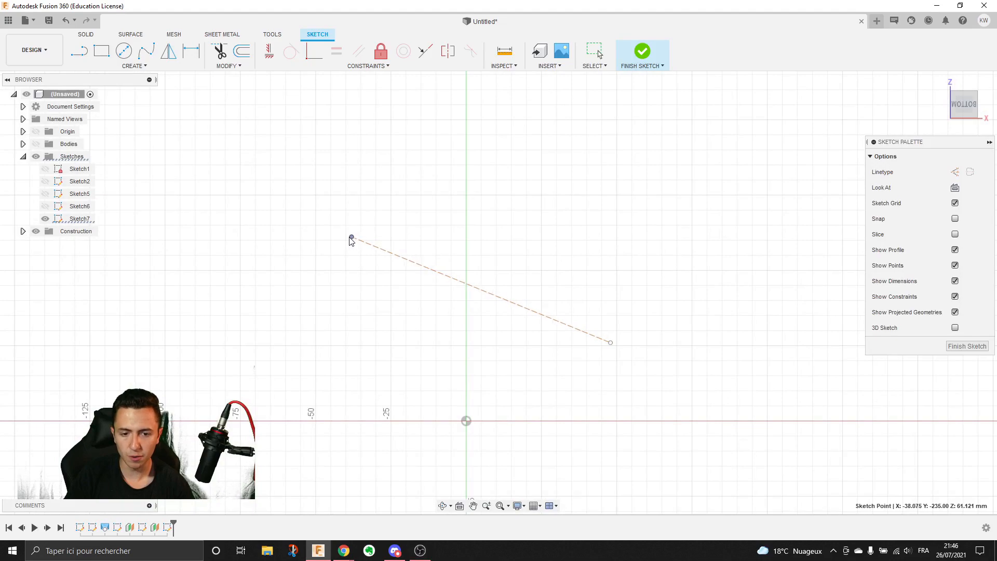
left_click(513, 311)
key("Escape")
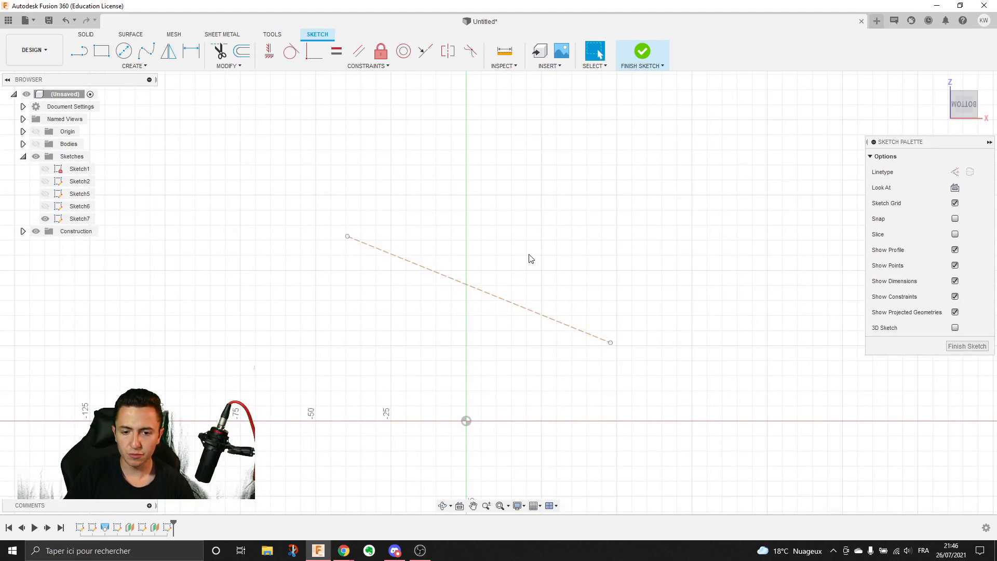
- Draw a spline between the construction line's two ends and bow it below the line by reshaping its end tangent handles
left_click(147, 52)
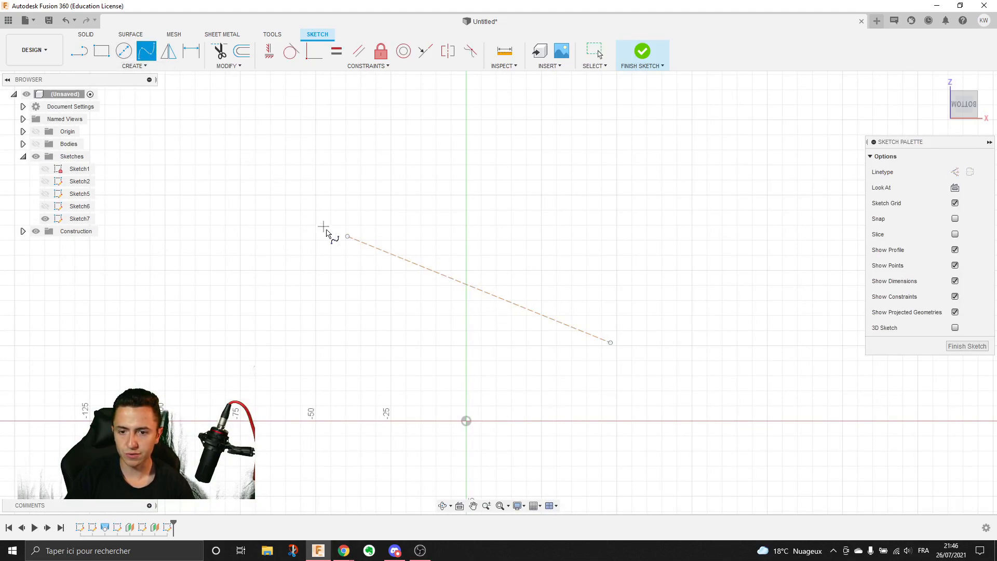
left_click(347, 237)
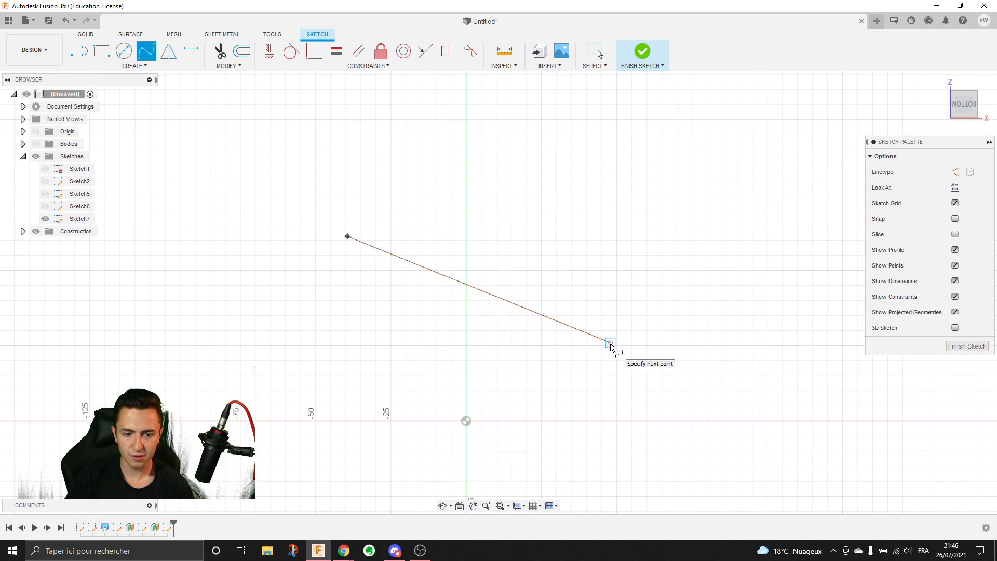
left_click(620, 319)
key("Escape")
left_click_drag(584, 332, 580, 346)
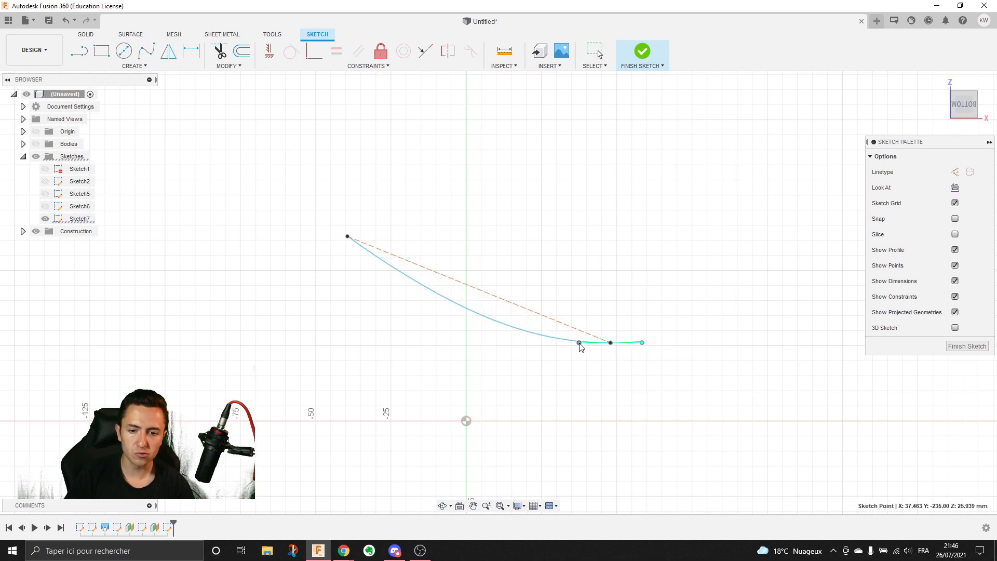
left_click(349, 239)
left_click_drag(367, 257, 343, 249)
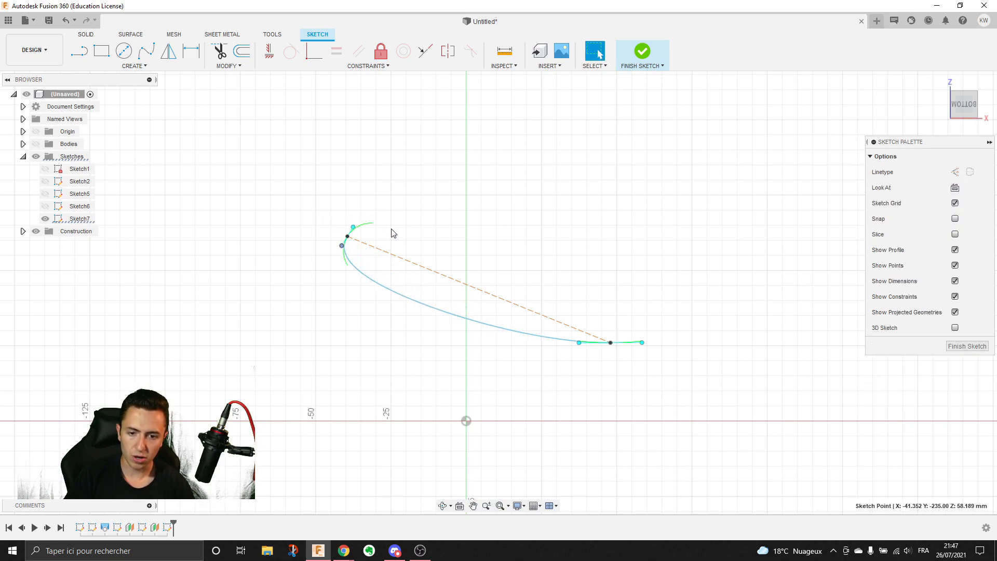
- Constrain the spline's upper-end tangent handle perpendicular to the construction line
scroll(348, 236, "up", 5)
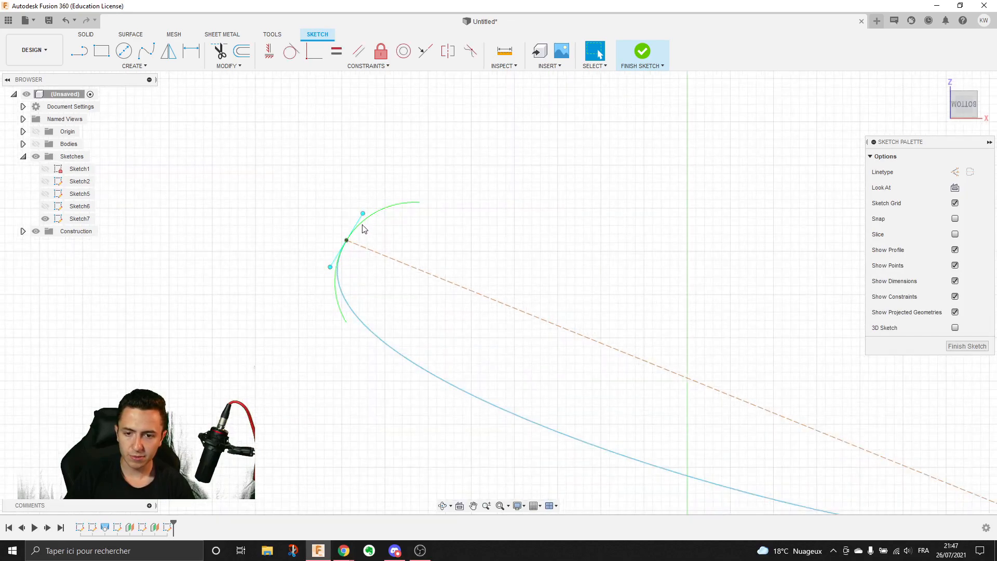
left_click(362, 214)
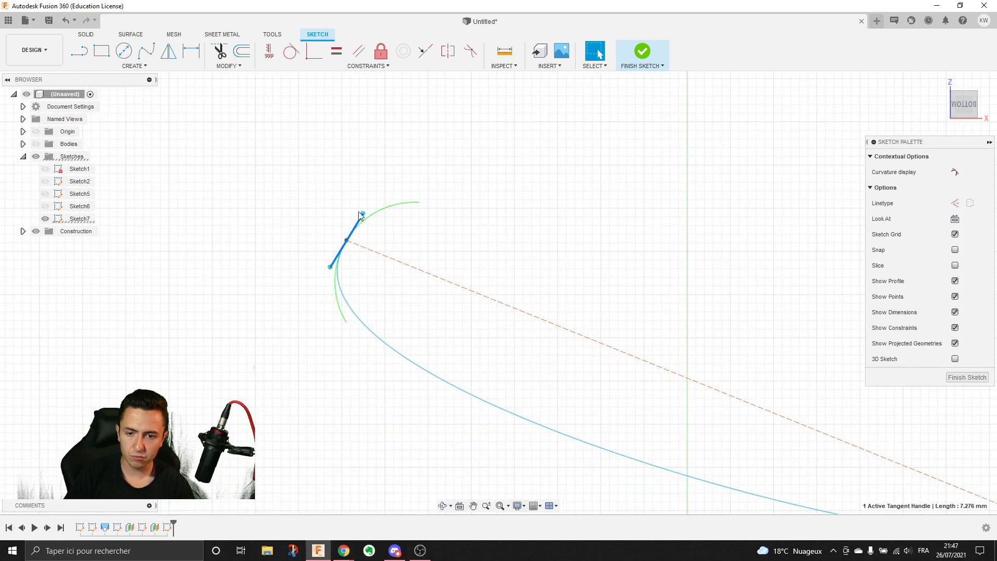
left_click(333, 68)
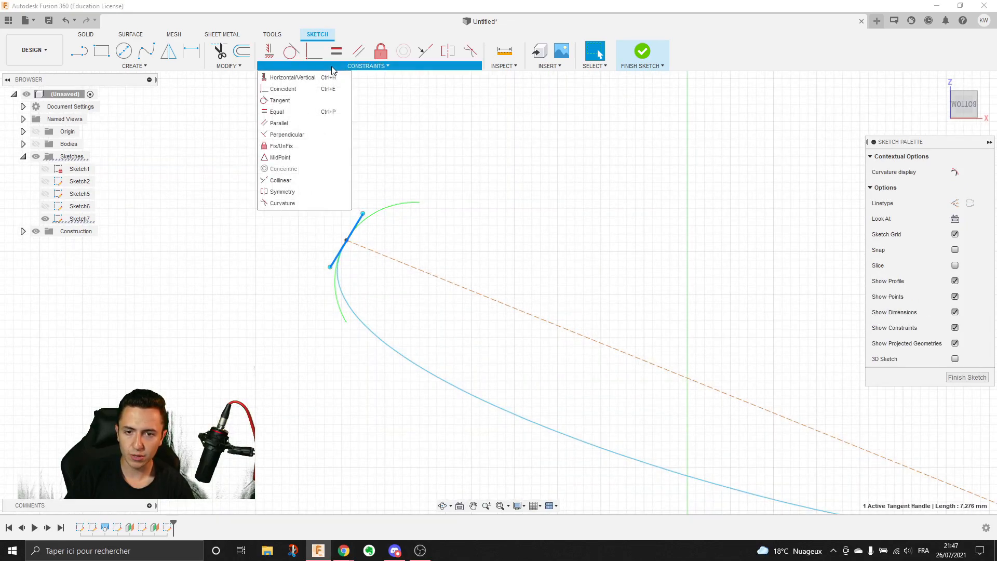
left_click(291, 134)
left_click(396, 262)
- Reshape the spline's trailing end with its tangent handle so the curve slopes gently downward into the lower endpoint
scroll(514, 296, "down", 3)
scroll(514, 297, "down", 2)
middle_click_drag(514, 297, 351, 198)
mouse_move(524, 326)
left_mouse_down()
mouse_move(534, 298)
mouse_move(493, 289)
left_mouse_up()
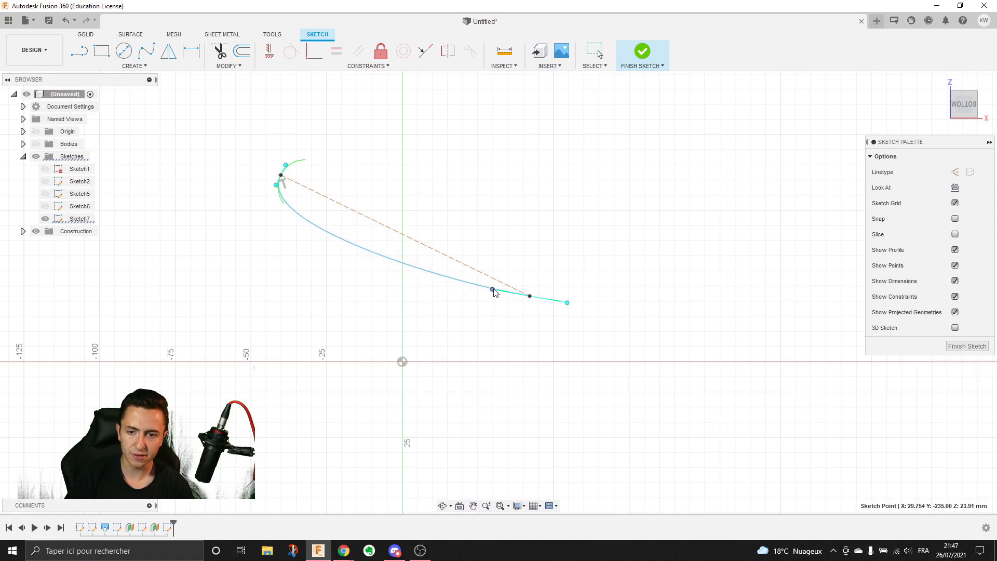
middle_click_drag(414, 219, 418, 261)
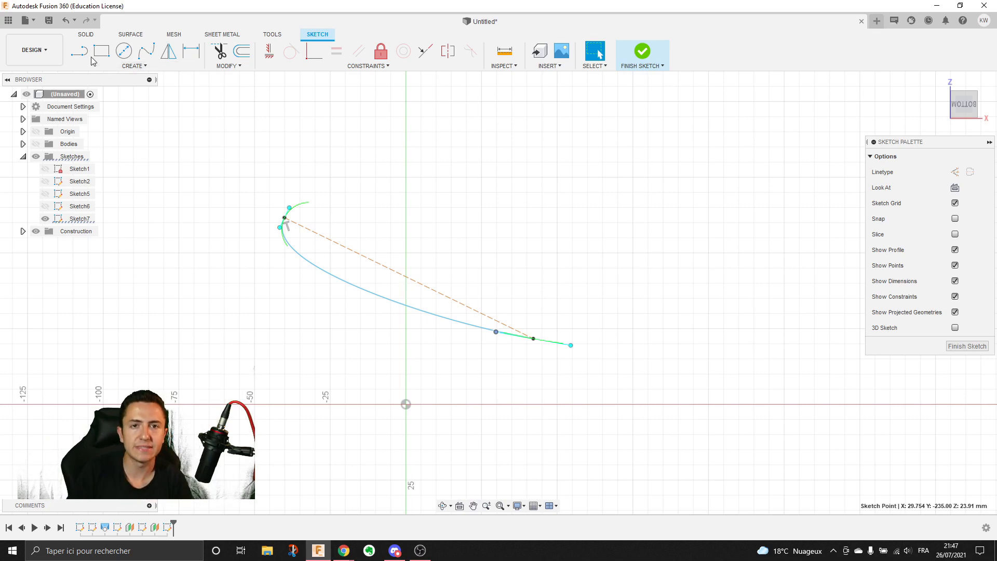
- Draw a second spline between the same two endpoints to close the airfoil profile
scroll(334, 231, "up", 2)
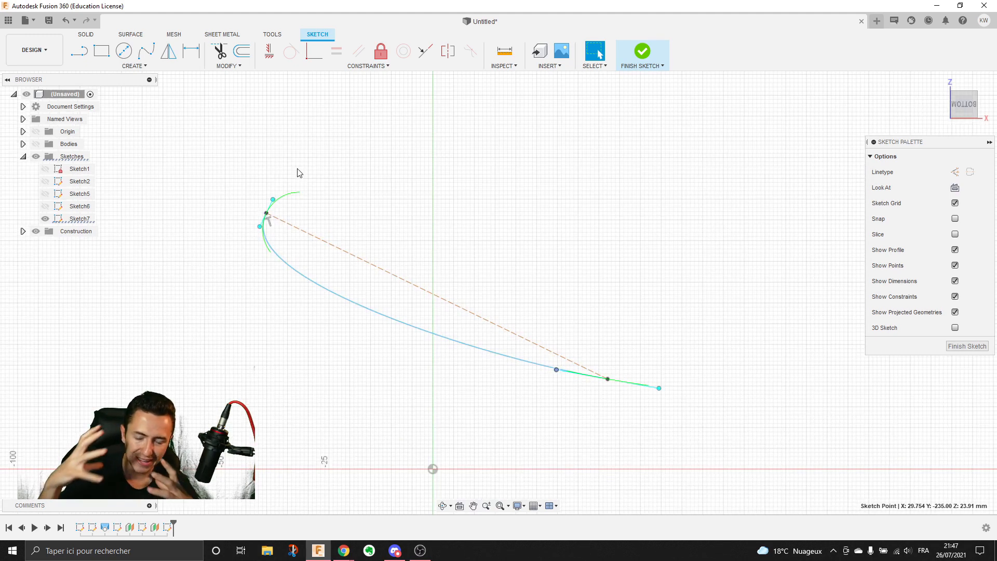
left_click(146, 51)
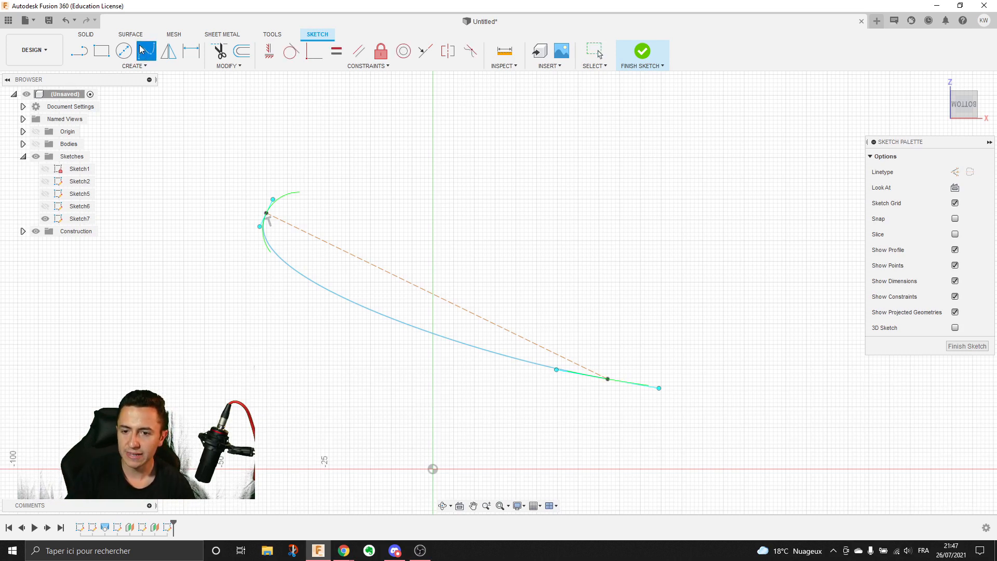
scroll(291, 234, "up", 4)
scroll(393, 303, "down", 3)
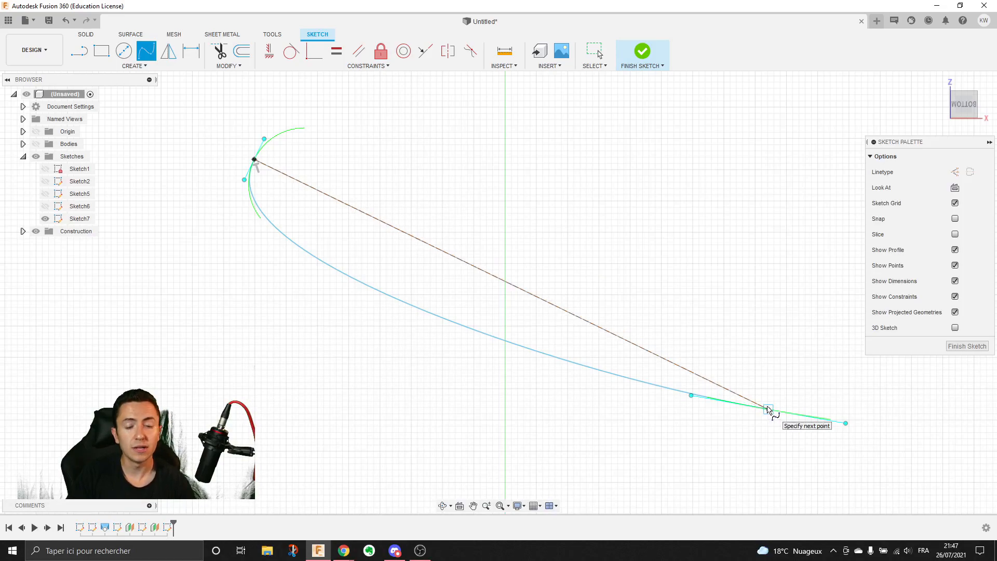
double_click(768, 409)
key("Escape")
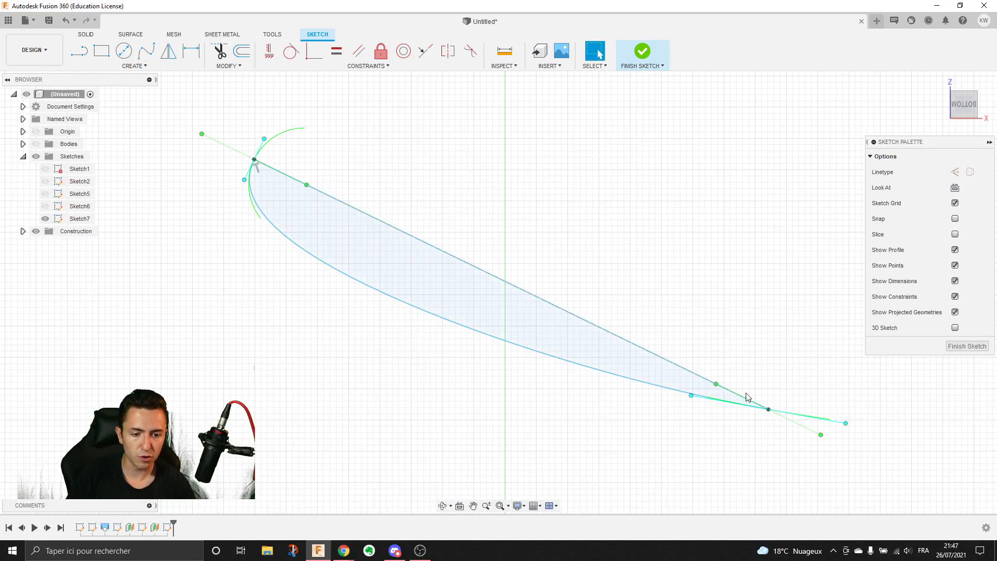
- Bow the second spline above the construction line by reshaping its trailing-end and upper-end tangent handles
left_click_drag(717, 383, 726, 371)
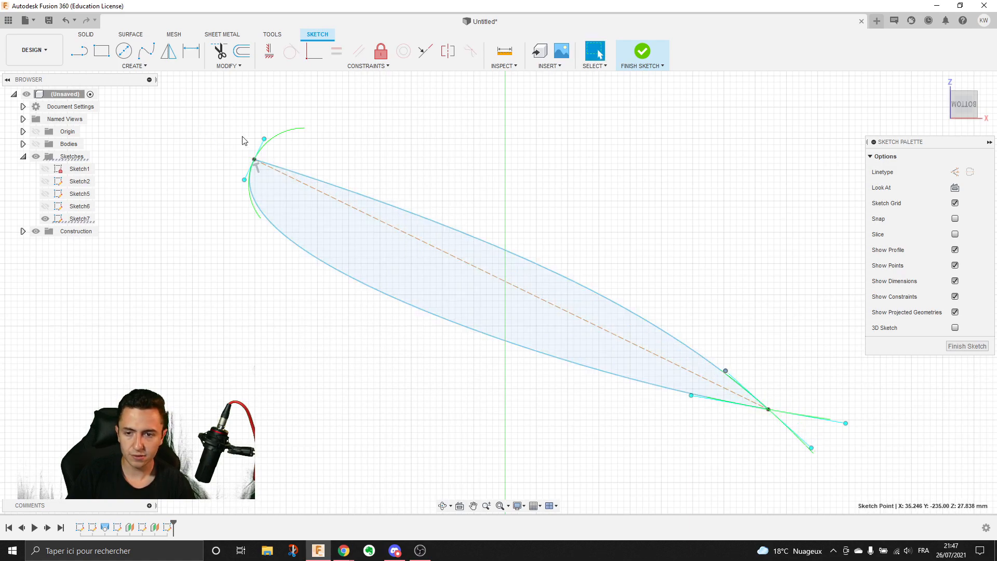
left_click(256, 161)
left_click_drag(310, 177, 304, 146)
middle_click_drag(279, 170, 323, 223)
left_click(320, 206)
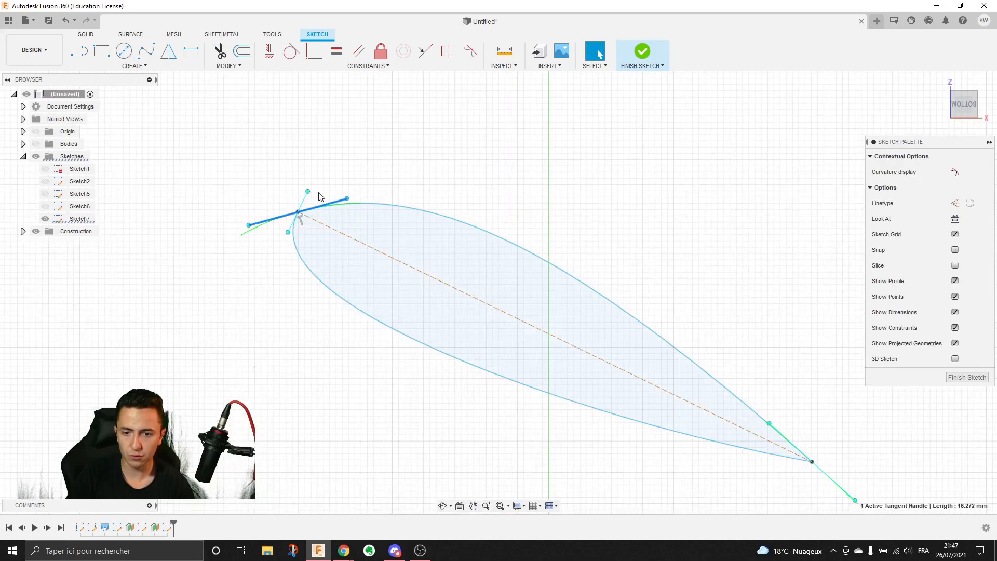
middle_click_drag(211, 197, 216, 208)
left_click(256, 173)
scroll(256, 173, "up", 2)
scroll(578, 354, "down", 1)
- Lengthen the second spline's tangent handle at the trailing endpoint to straighten the airfoil's upper surface
middle_click_drag(579, 353, 335, 156)
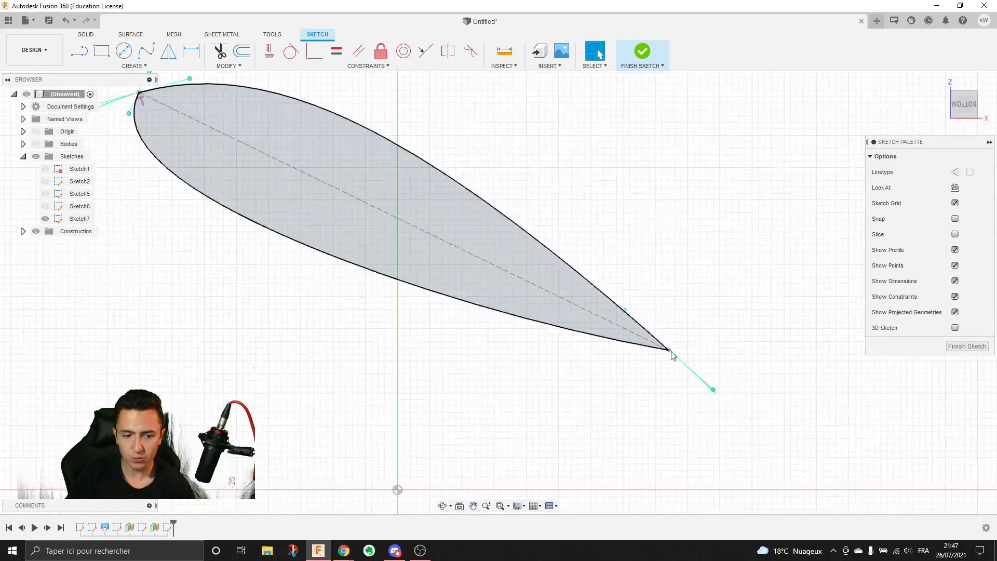
left_click(668, 350)
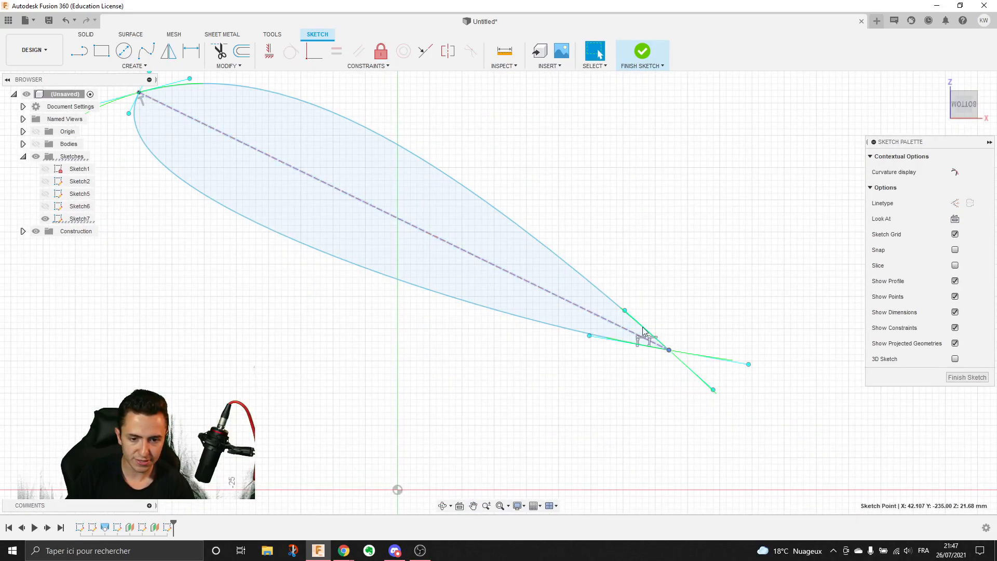
mouse_move(625, 312)
left_mouse_down()
mouse_move(636, 295)
mouse_move(619, 305)
mouse_move(529, 255)
left_mouse_up()
- Try to constrain the second spline's upper-end tangent handle perpendicular to the construction line, and undo the constraint
middle_click_drag(483, 254, 591, 358)
middle_click_drag(405, 306, 514, 363)
scroll(333, 265, "up", 3)
left_click(316, 264)
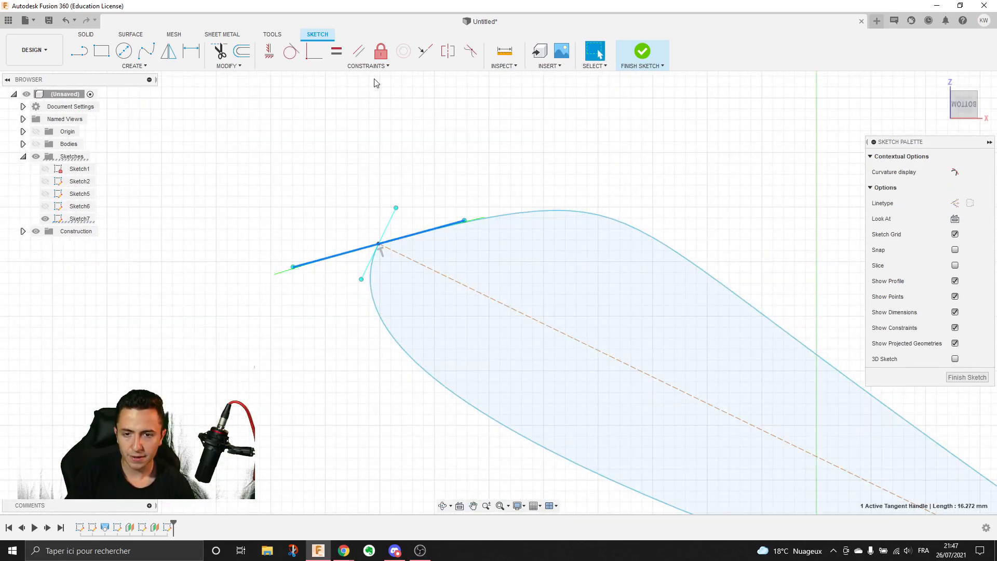
left_click(399, 66)
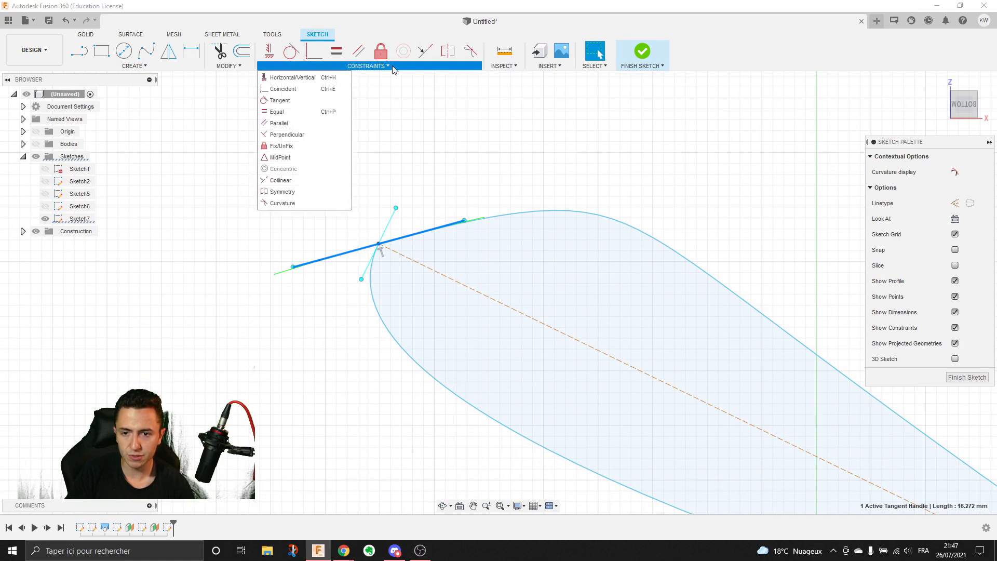
left_click(413, 120)
left_click(349, 66)
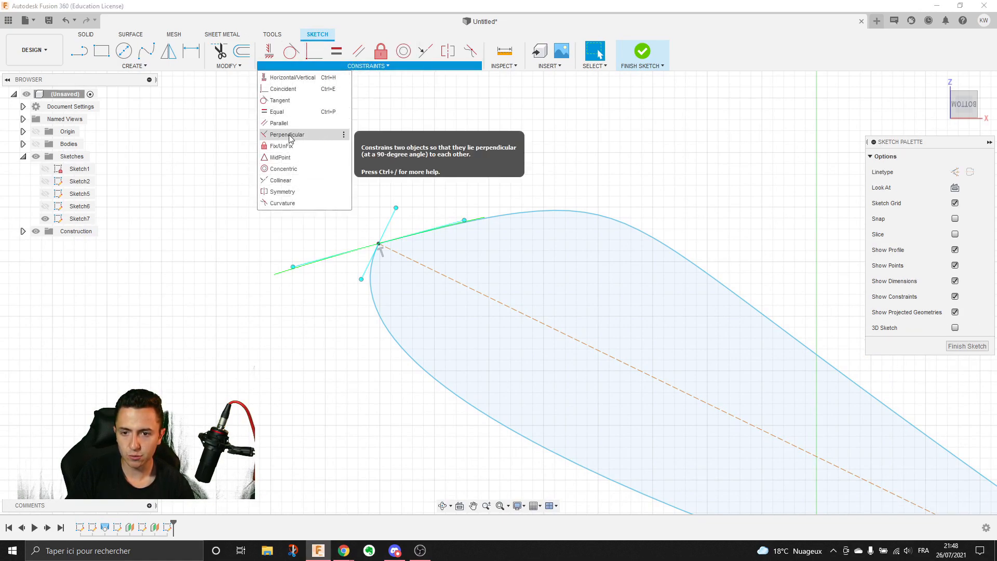
left_click(287, 135)
left_click(431, 235)
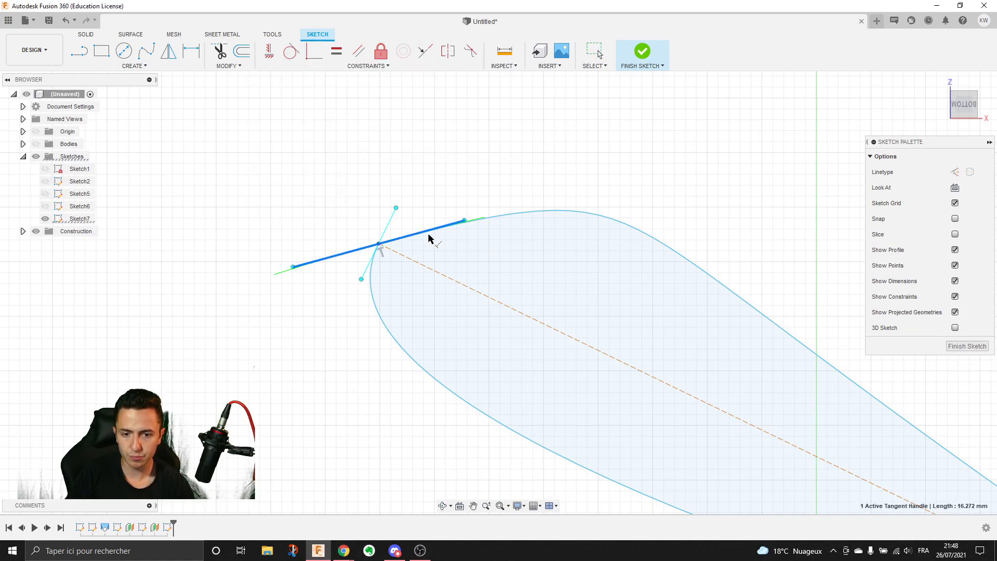
left_click(423, 265)
scroll(467, 285, "down", 4)
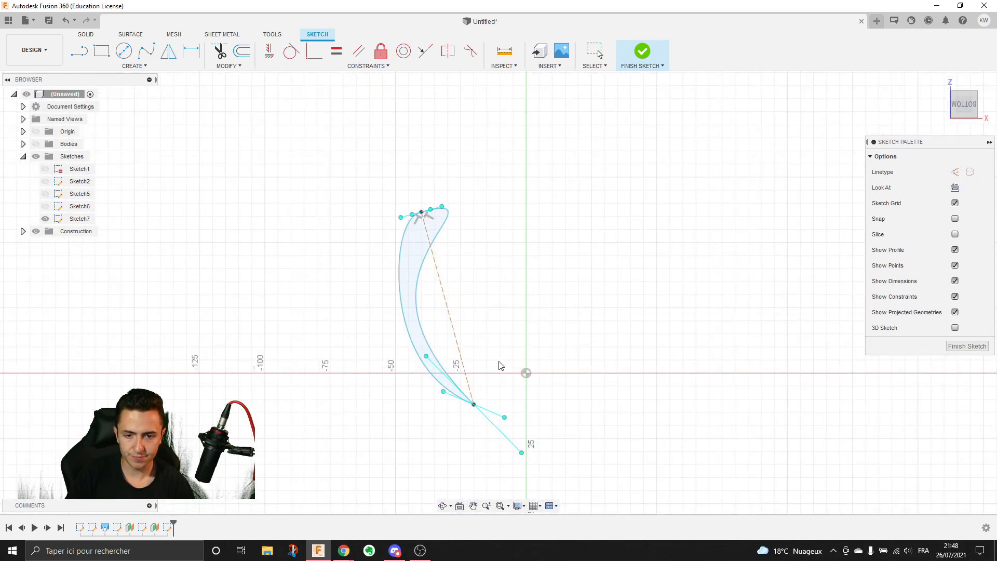
middle_click_drag(499, 364, 560, 375)
middle_click_drag(565, 337, 455, 282)
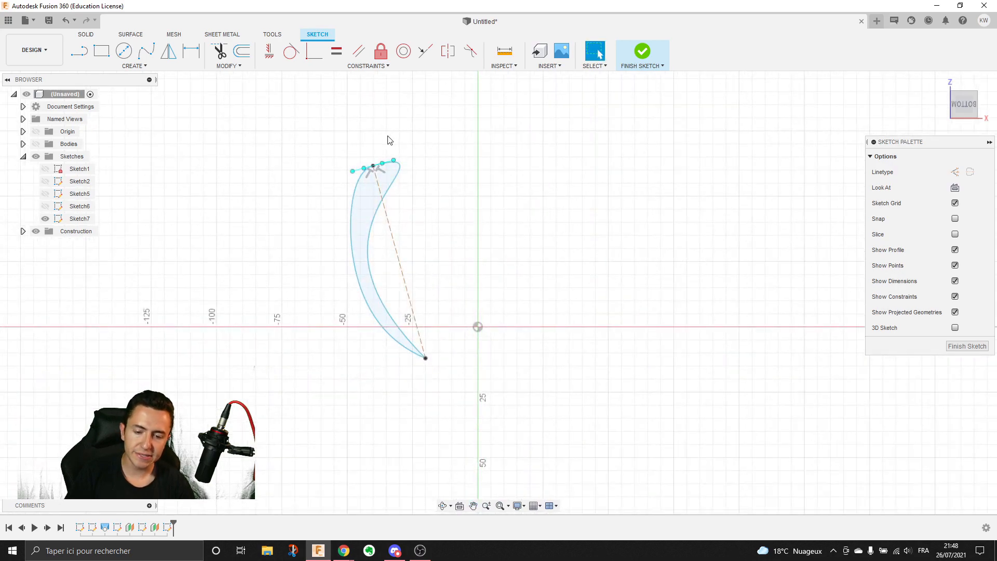
key("ctrl+z")
- Rotate and shorten the second spline's nose tangent handle and make it parallel to the first spline's nose handle
middle_click_drag(445, 220, 444, 228)
scroll(392, 167, "up", 4)
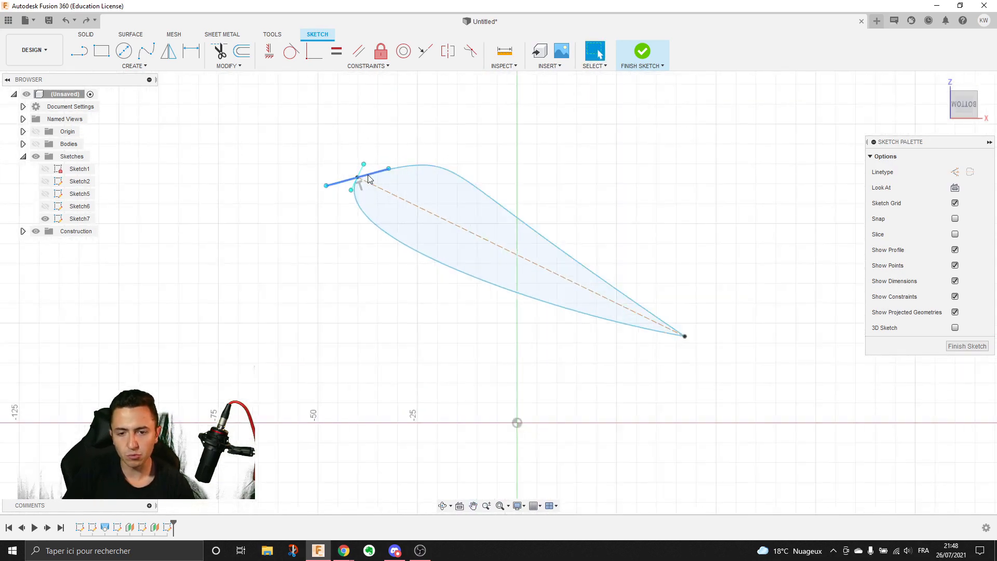
left_click_drag(308, 192, 347, 203)
scroll(336, 216, "up", 4)
left_click(383, 196)
left_click(381, 192)
scroll(386, 182, "down", 4)
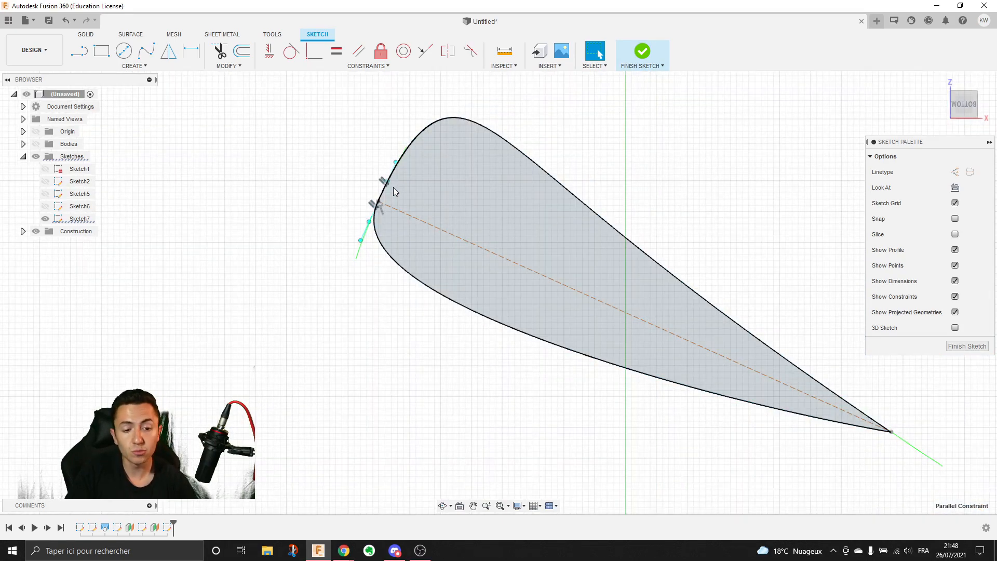
- Shorten the second spline's nose tangent handle to round the airfoil's leading edge
left_click(394, 162)
left_click_drag(397, 162, 389, 176)
middle_click_drag(607, 286, 454, 263)
scroll(453, 267, "down", 5)
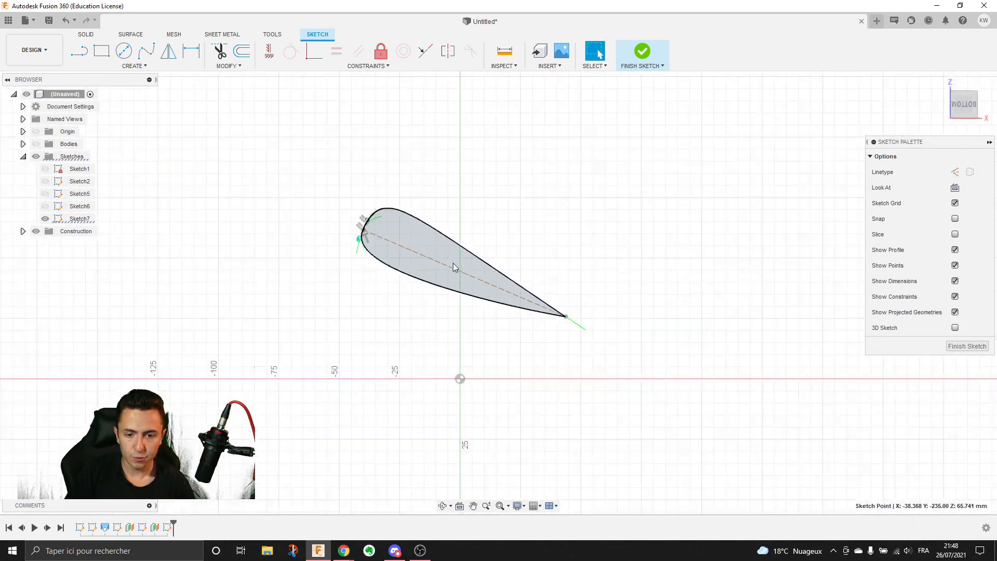
- Show the previous blade circle sketch and move the airfoil so its construction line passes near the circle's centre
left_click(45, 207)
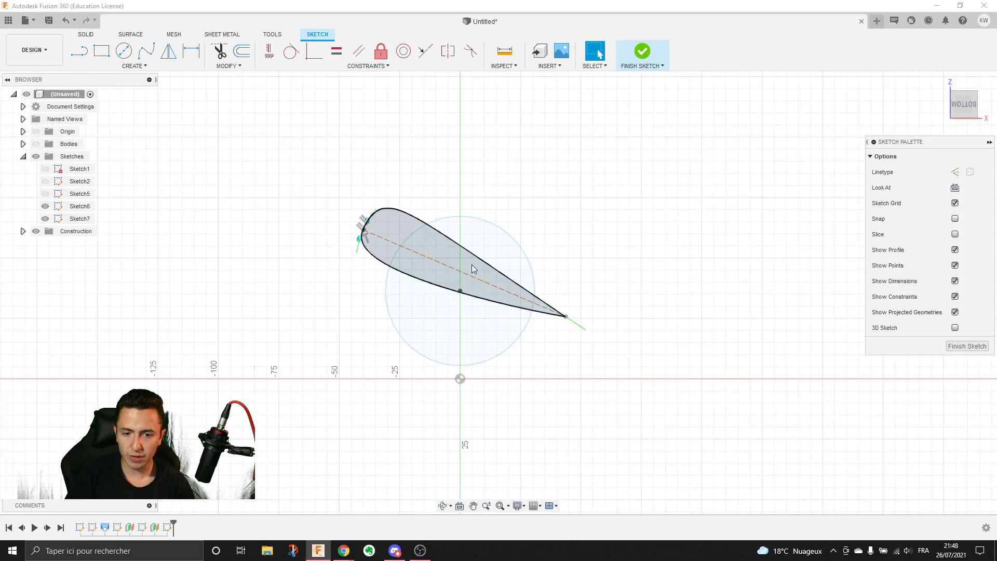
left_click(478, 287)
key("Escape")
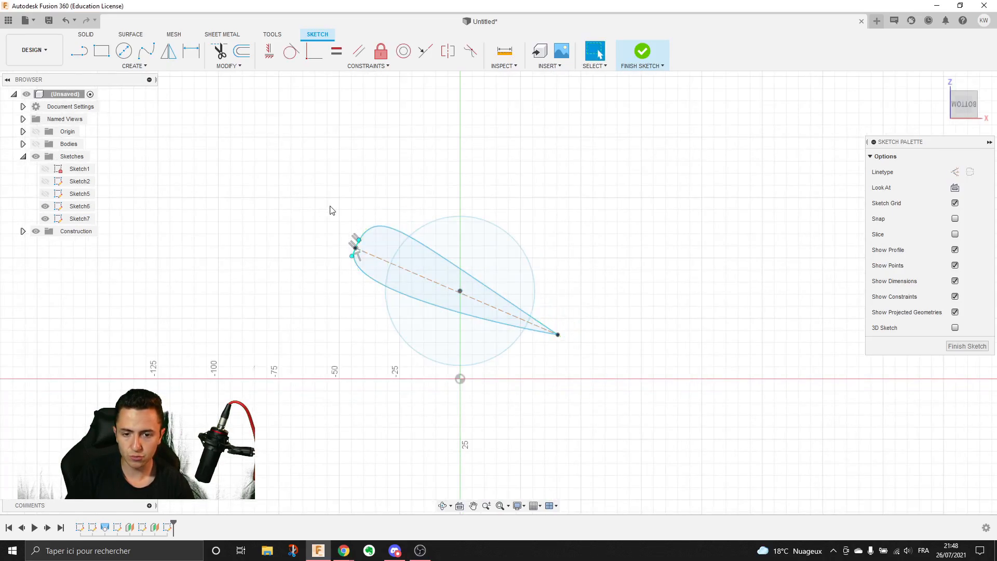
- Constrain the construction line's midpoint to the circle's centre and tilt the airfoil slightly more steeply about it
scroll(312, 202, "up", 3)
left_click(368, 66)
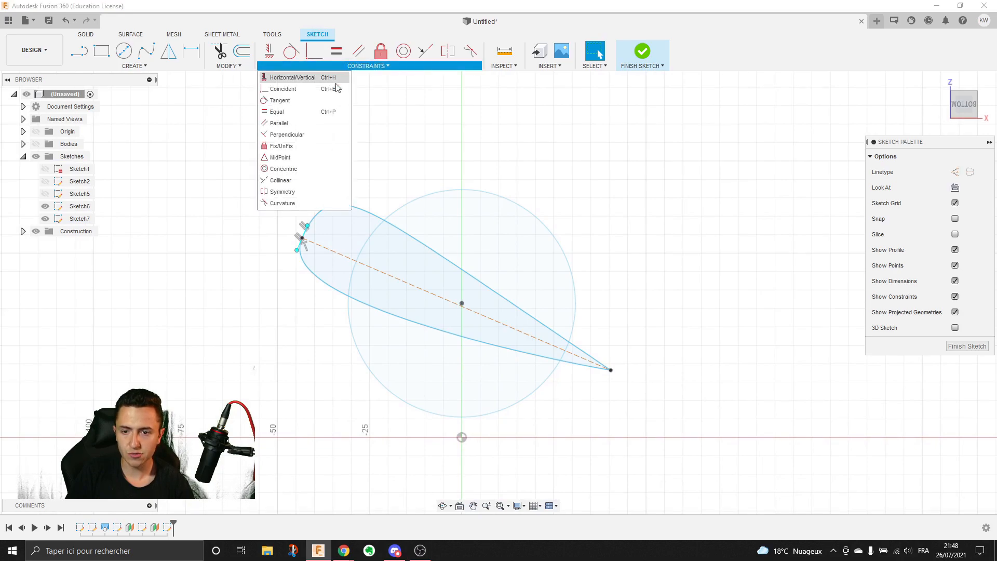
left_click(288, 158)
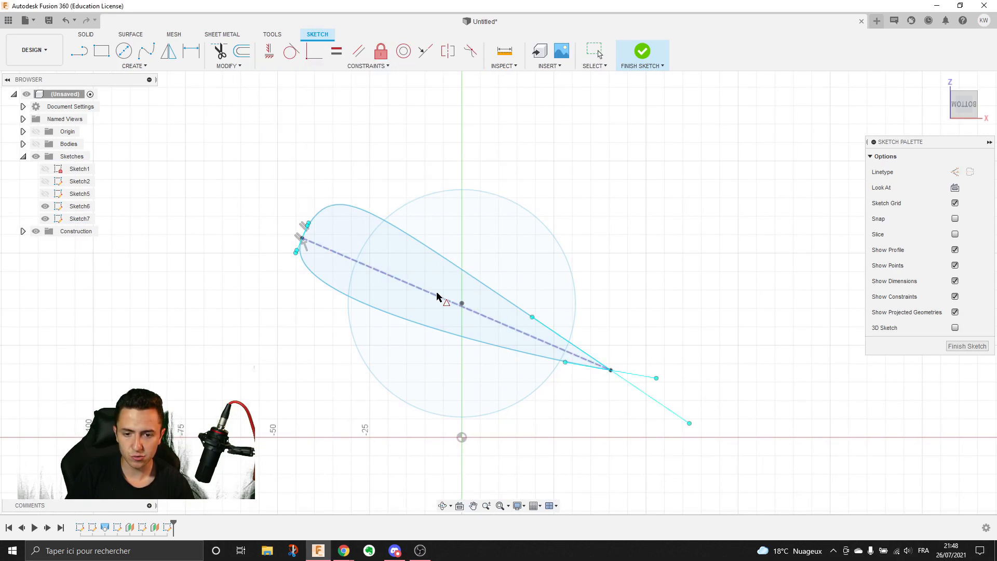
left_click(462, 304)
left_click(462, 305)
scroll(558, 293, "down", 4)
scroll(547, 290, "up", 2)
key("Escape")
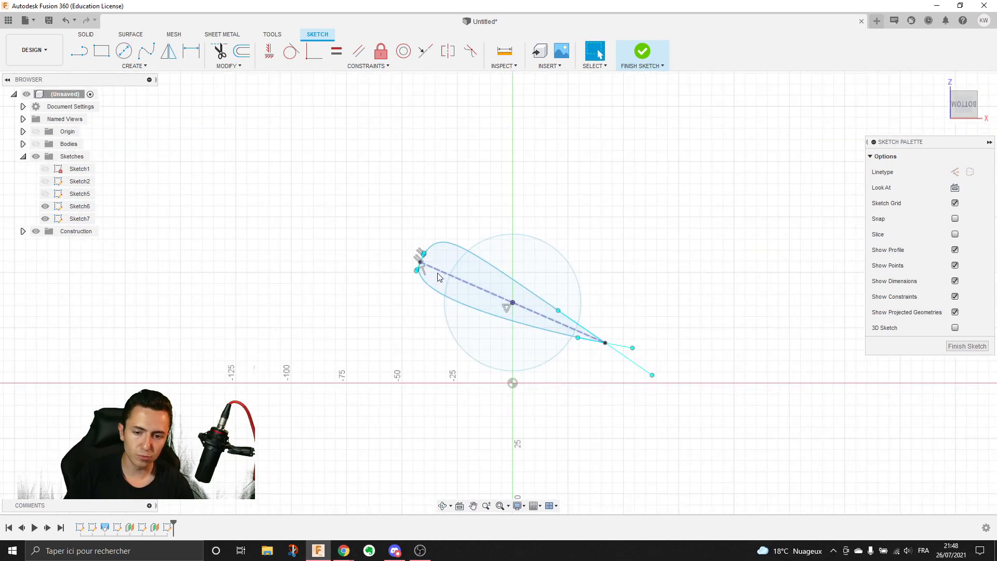
left_click_drag(437, 279, 442, 273)
scroll(519, 281, "up", 5)
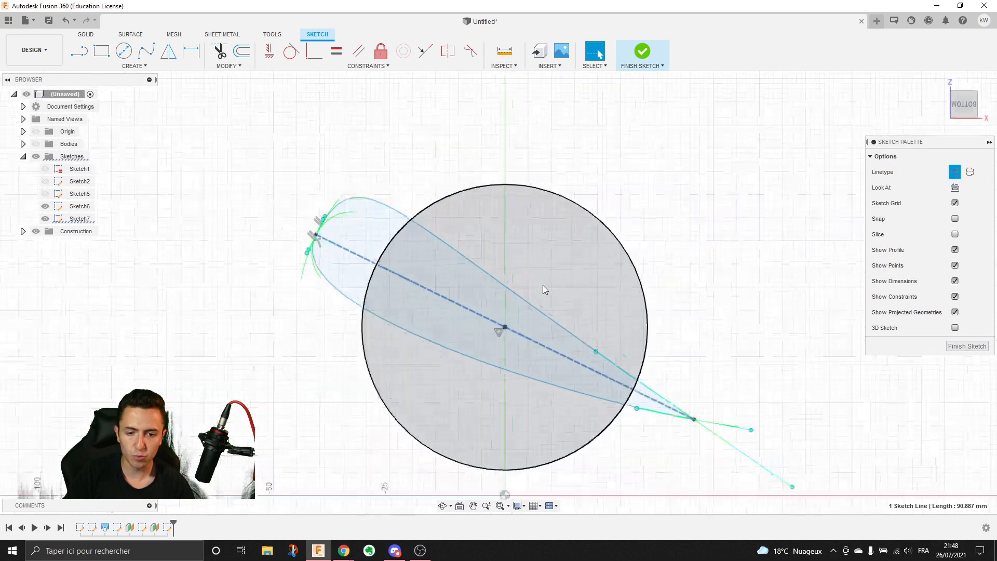
- Try to refine the upper spline with its nose and trailing-end tangent handles, and undo the adjustments
scroll(304, 210, "up", 6)
left_click_drag(295, 205, 291, 211)
scroll(291, 211, "down", 8)
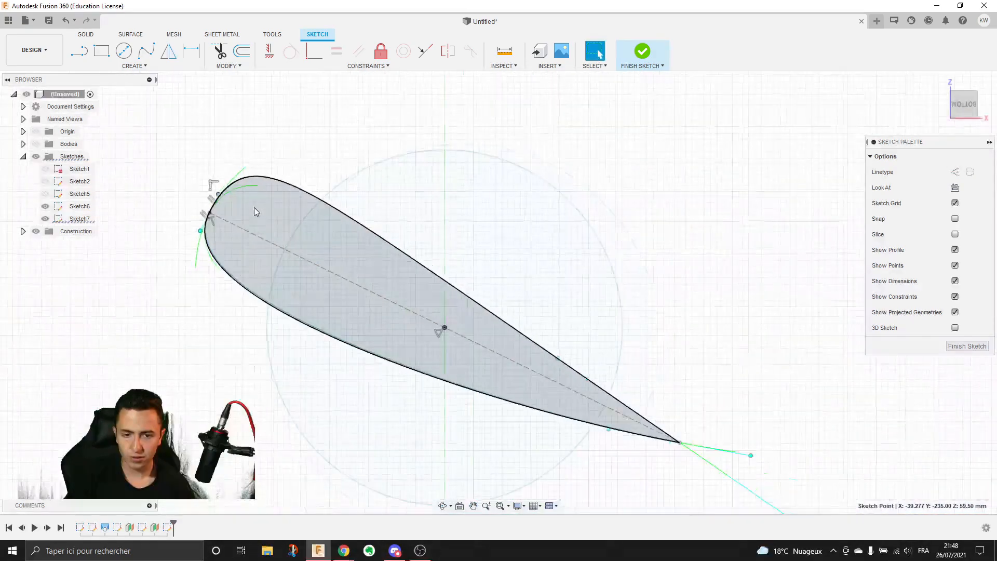
mouse_move(485, 314)
left_mouse_down()
mouse_move(452, 294)
mouse_move(483, 316)
left_mouse_up()
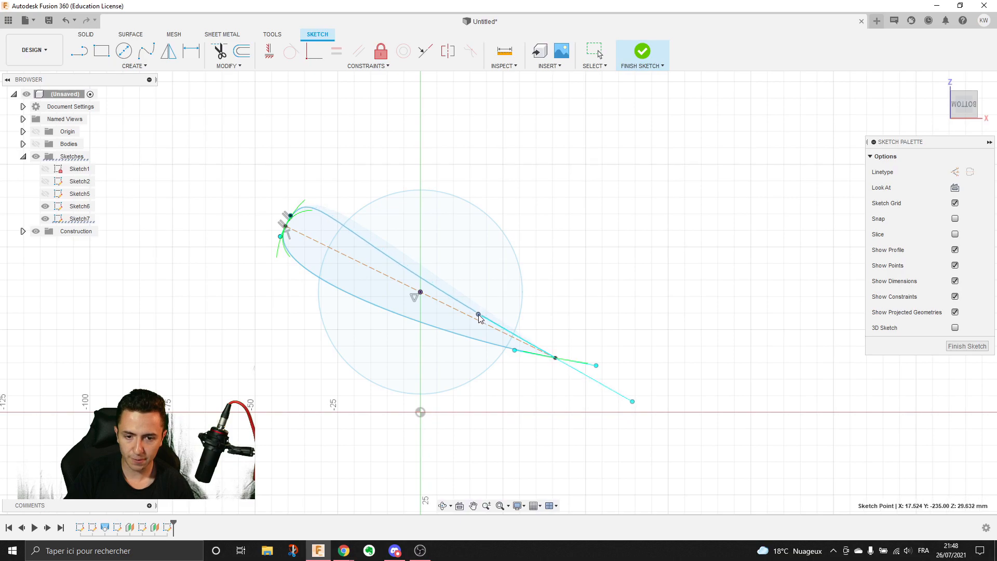
scroll(432, 274, "up", 3)
key("ctrl+z")
left_click(367, 139)
key("ctrl+z")
key("ctrl+z")
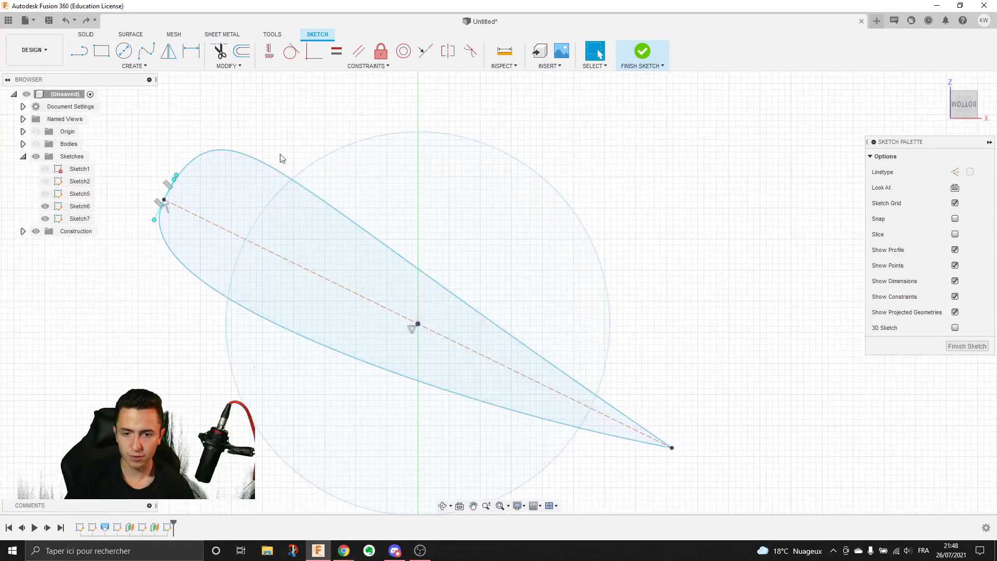
- Try to add a sketch point on the airfoil's upper spline for reshaping it, and remove the point
left_click(456, 285)
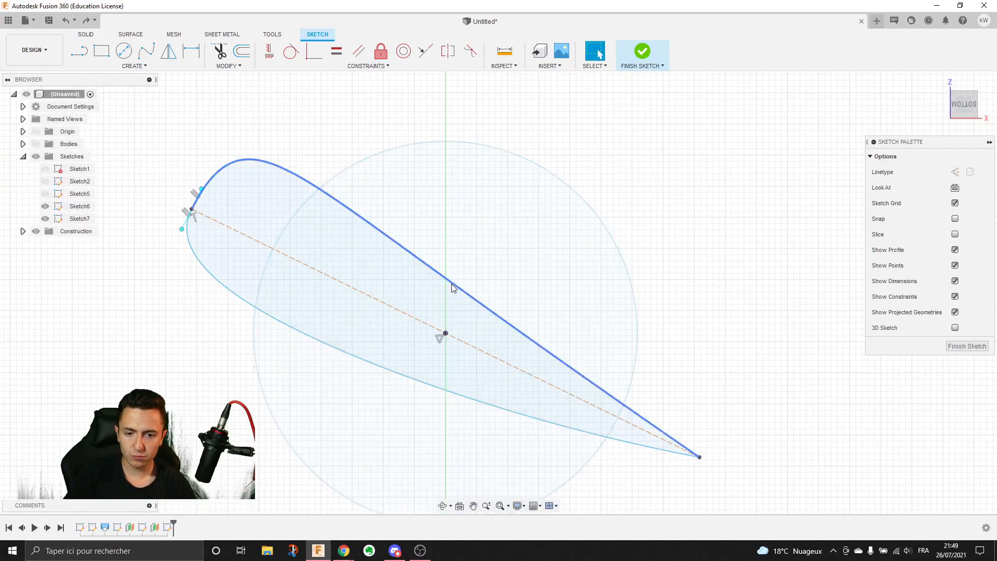
right_click(453, 288)
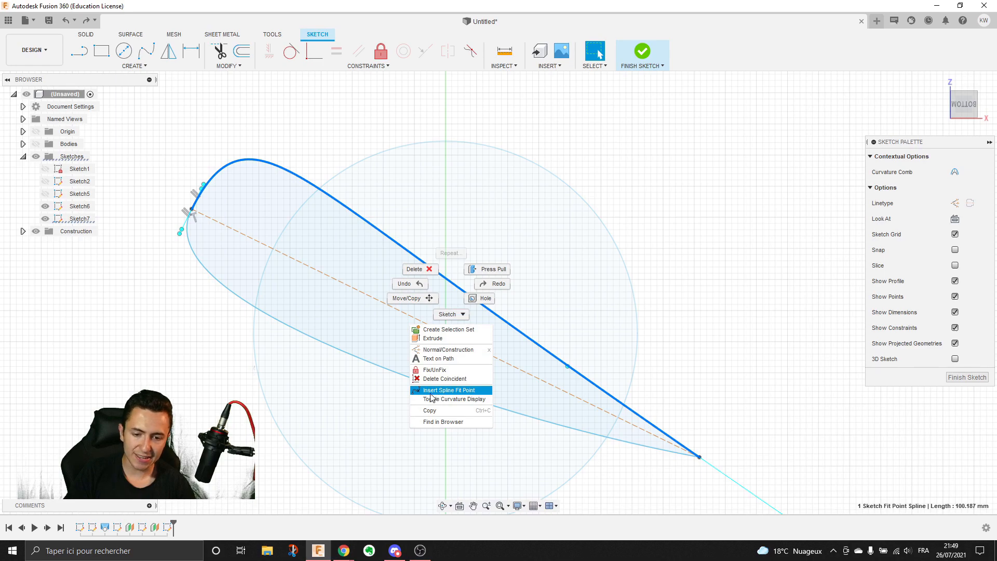
left_click(719, 324)
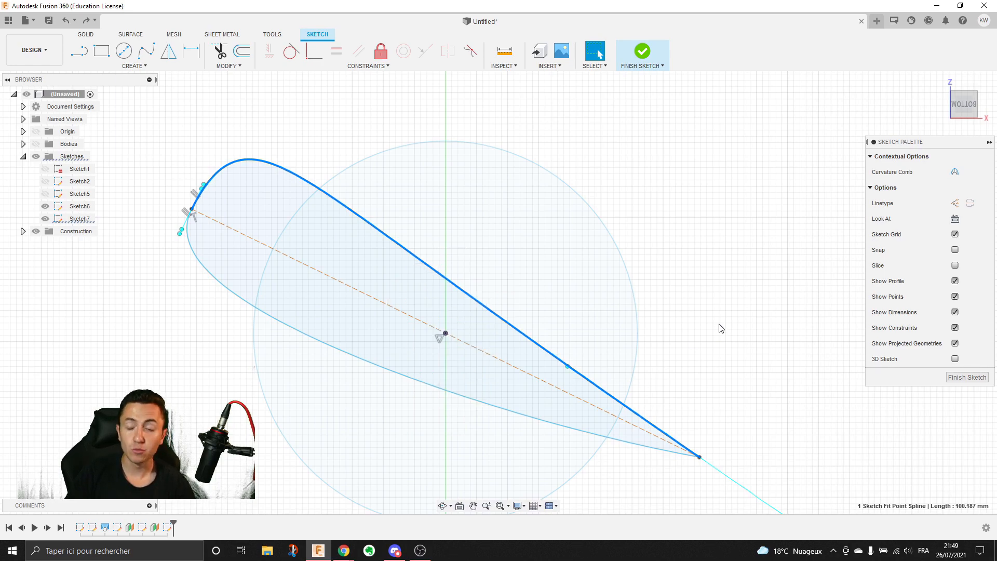
key("Escape")
left_click(135, 66)
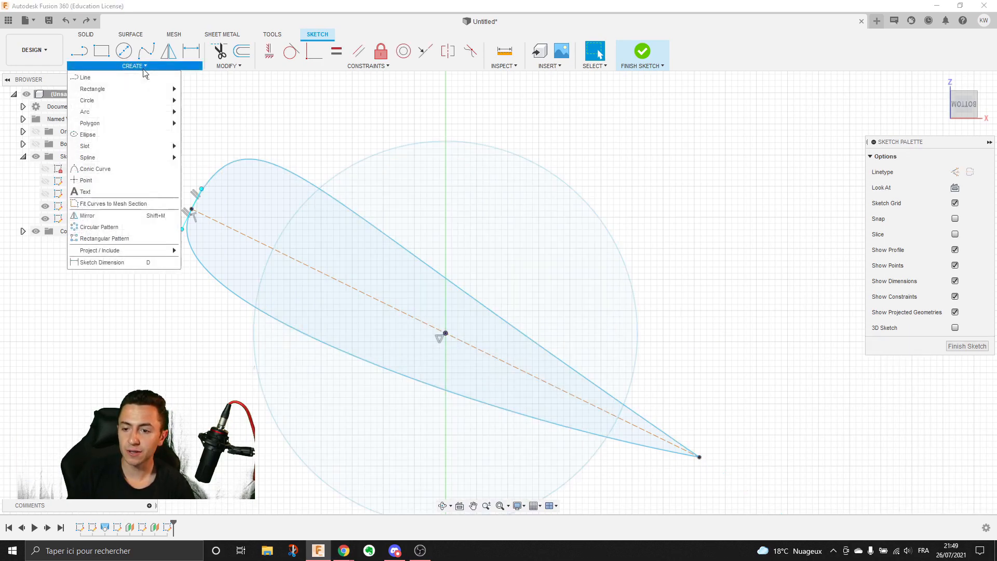
left_click(100, 180)
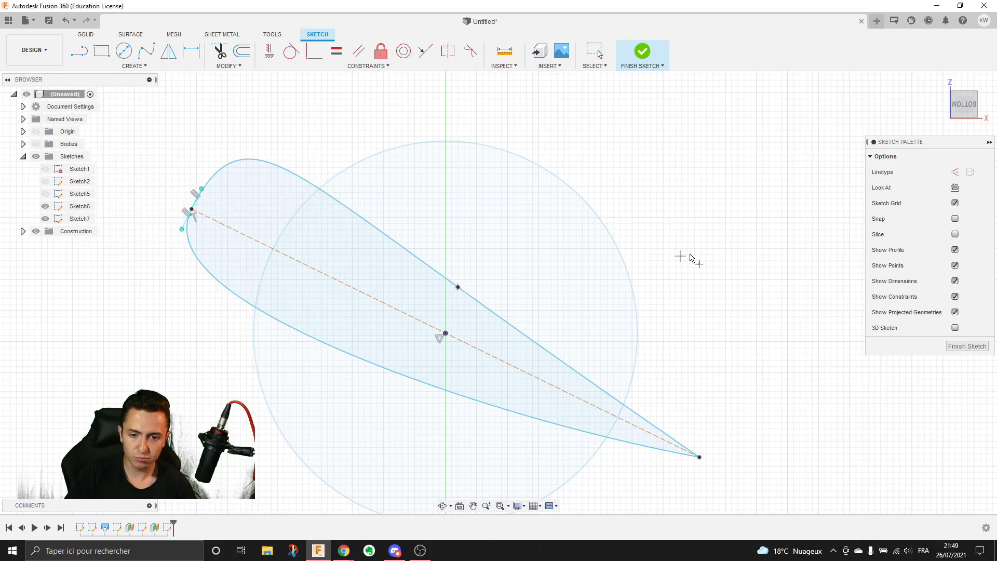
key("Escape")
mouse_move(459, 287)
left_mouse_down()
mouse_move(458, 296)
mouse_move(445, 286)
left_mouse_up()
key("ctrl+z")
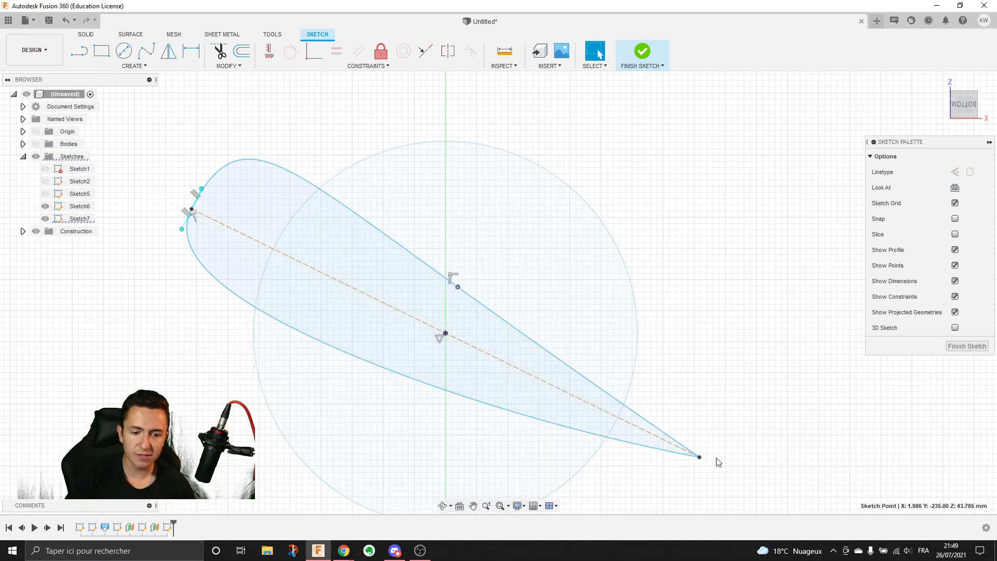
left_click(697, 455)
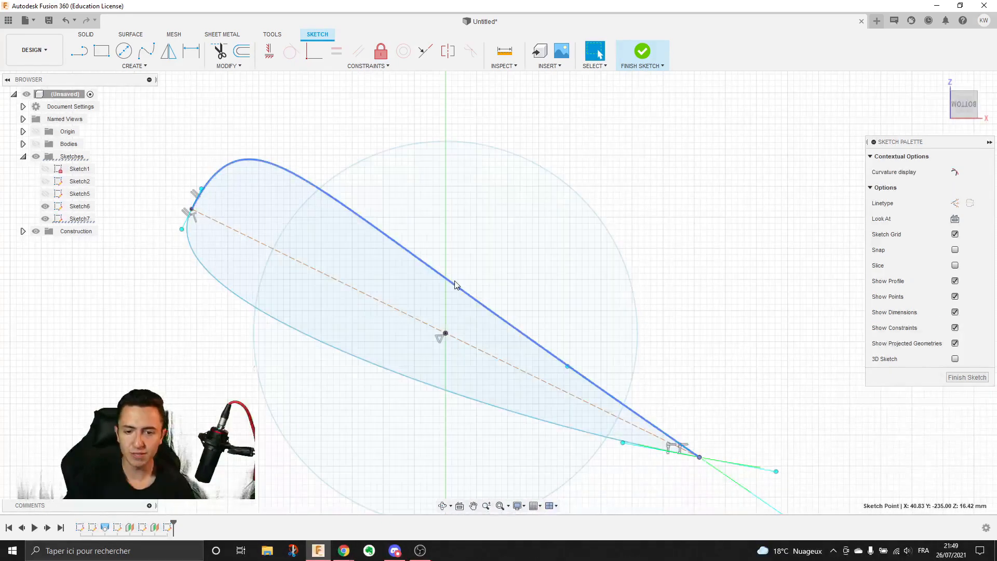
key("Escape")
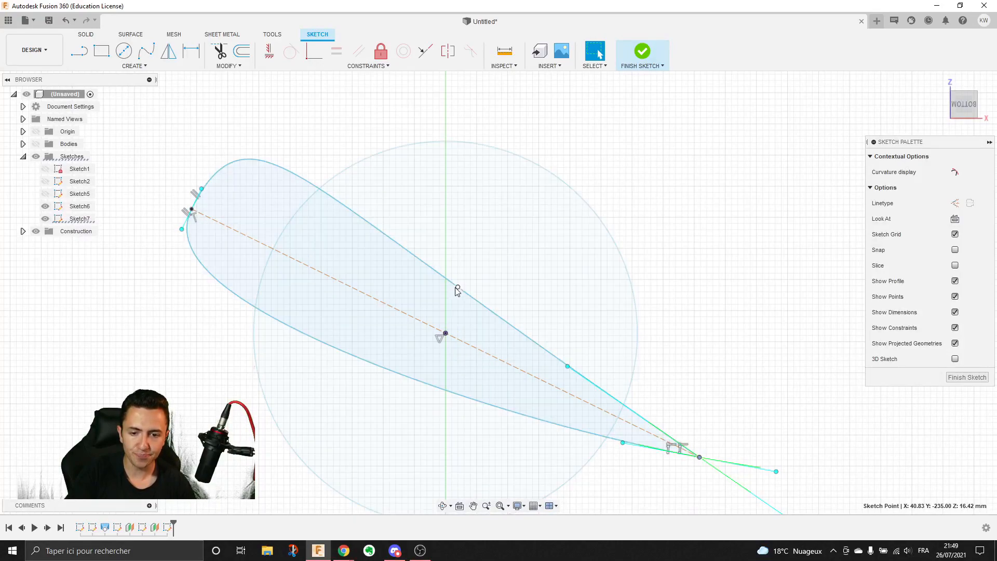
- Insert a spline fit point near the middle of the airfoil's upper spline and select it
left_click(471, 302)
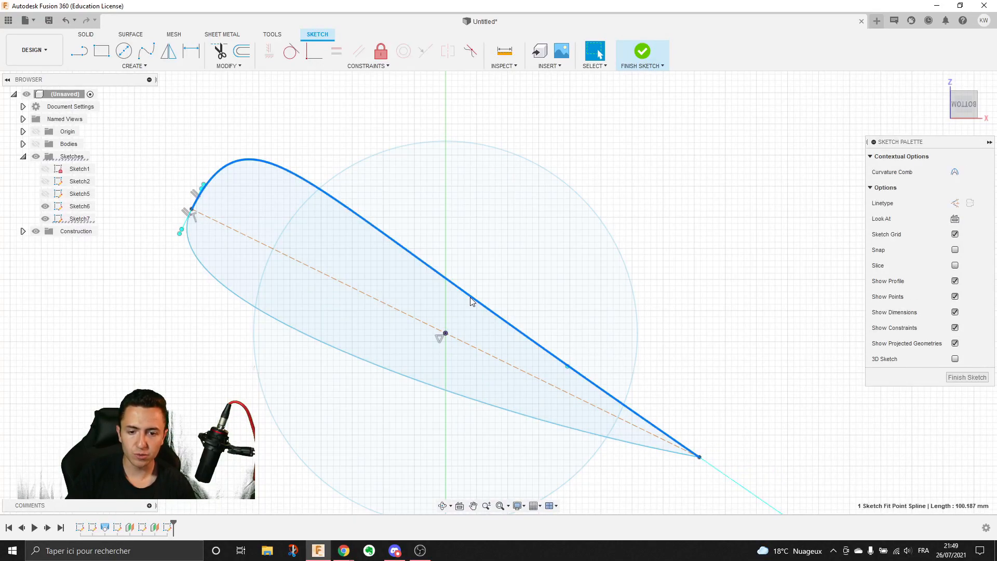
right_click(471, 302)
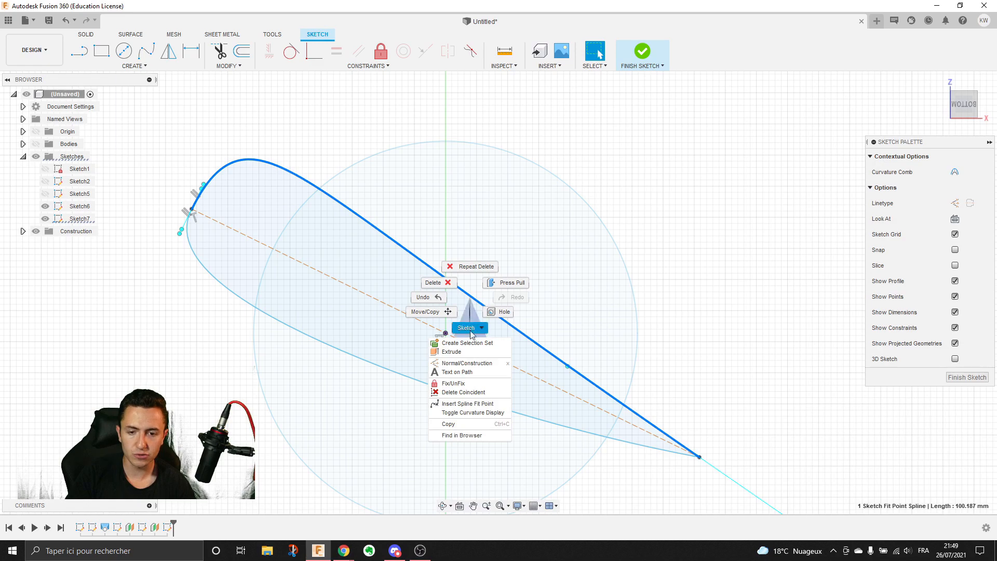
left_click(470, 404)
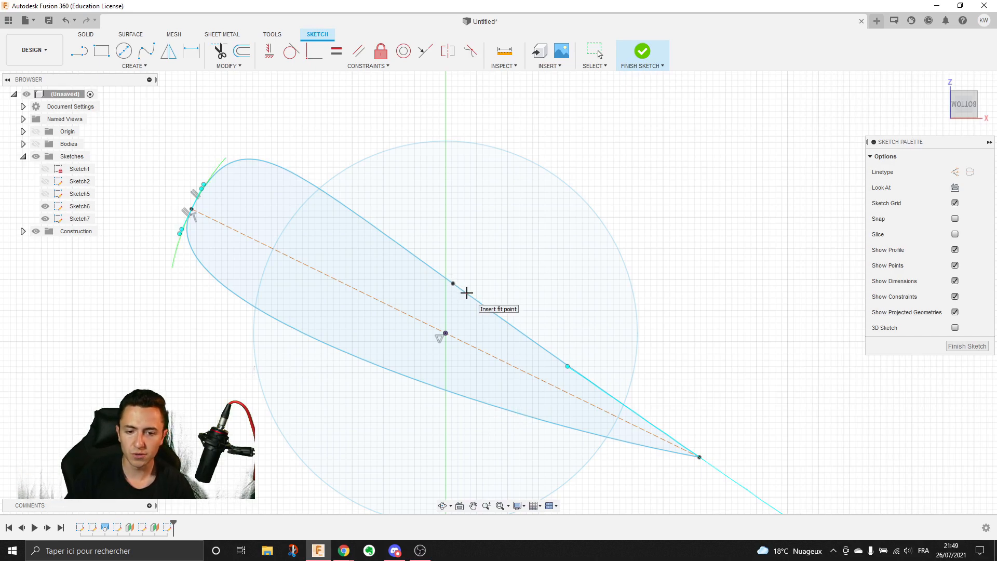
key("Escape")
left_click(453, 284)
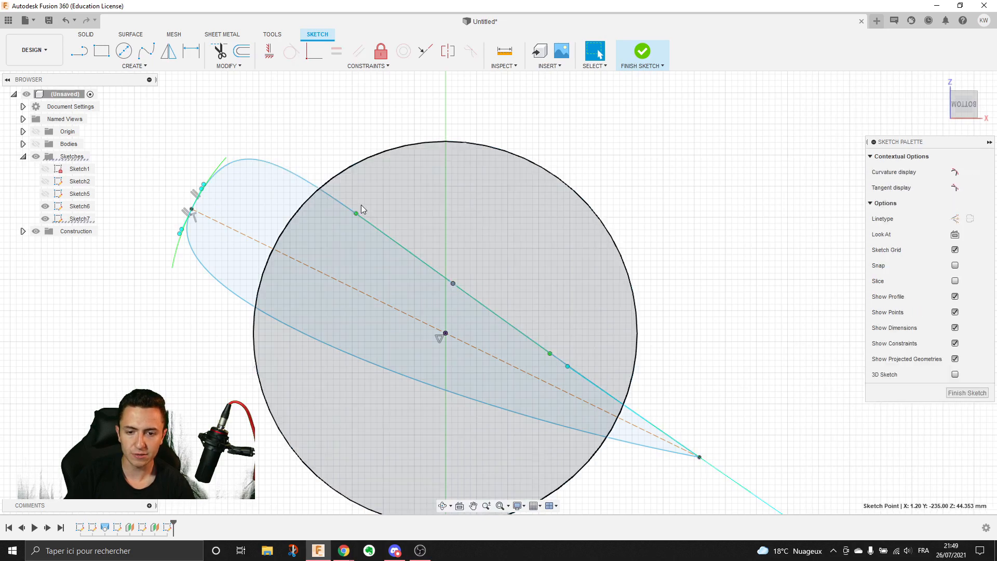
- Try to reshape the upper spline by shifting its middle fit point and the middle and trailing-end tangent handles
left_click_drag(356, 214, 369, 224)
left_click_drag(453, 283, 434, 293)
middle_click_drag(575, 367, 499, 311)
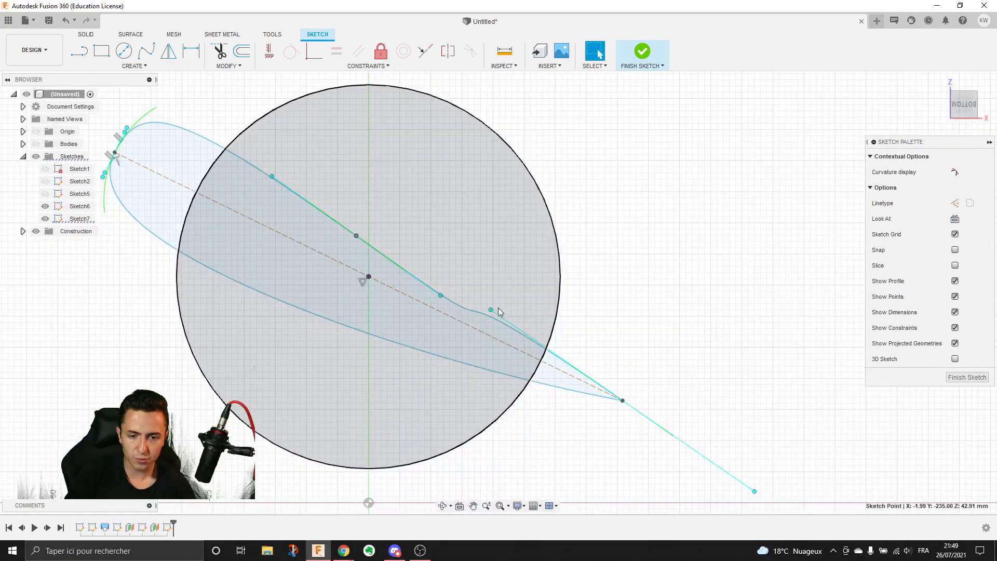
left_click_drag(491, 310, 529, 343)
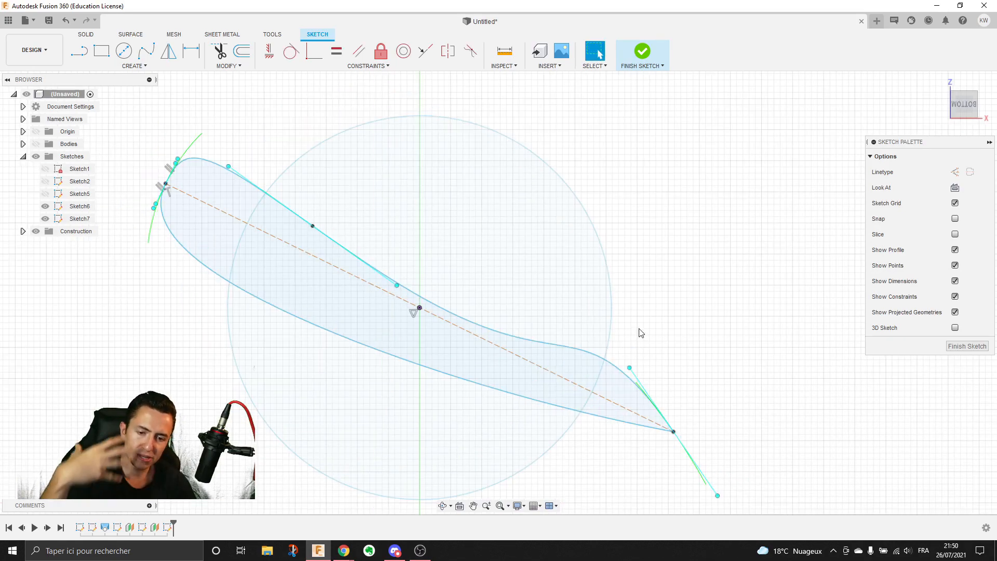
- Delete the distorted upper spline of the airfoil
left_click(622, 372)
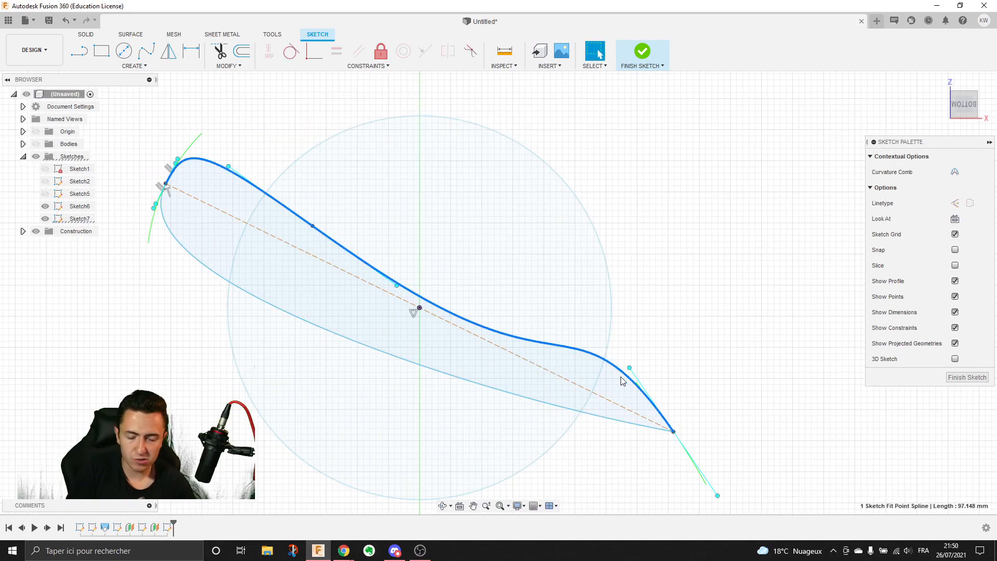
left_click(639, 357)
left_click(674, 430)
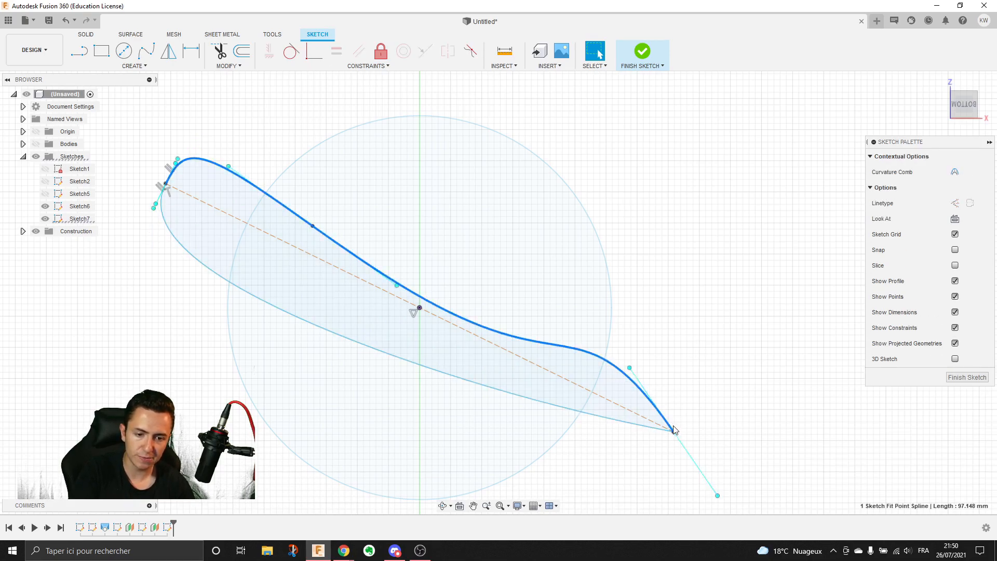
left_click(408, 299)
left_click(423, 298)
key("Escape")
left_click(560, 343)
key("Delete")
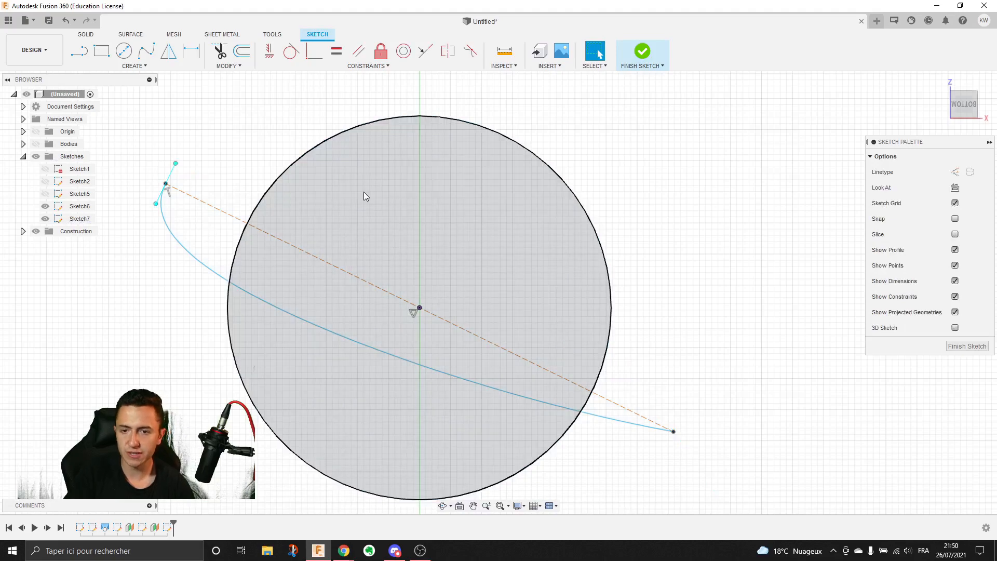
- Draw a new upper fit point spline from the airfoil's nose through one middle point to its trailing end
left_click(146, 51)
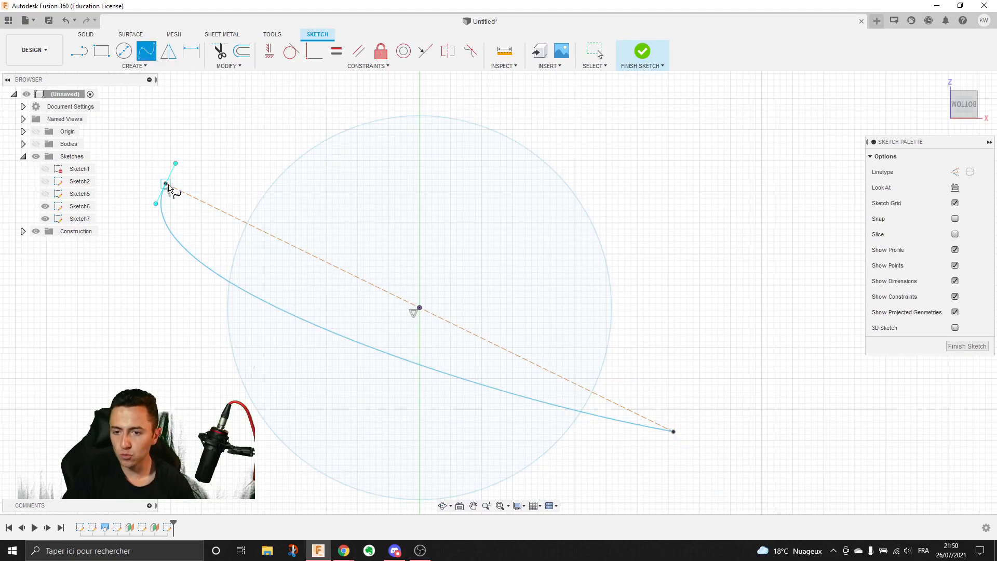
left_click(440, 250)
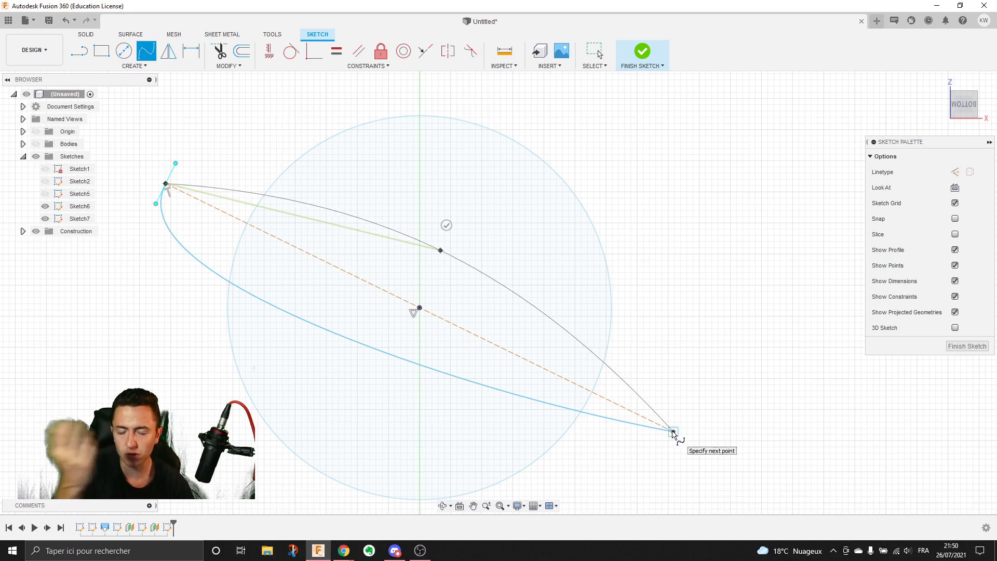
left_click(673, 432)
left_click(692, 415)
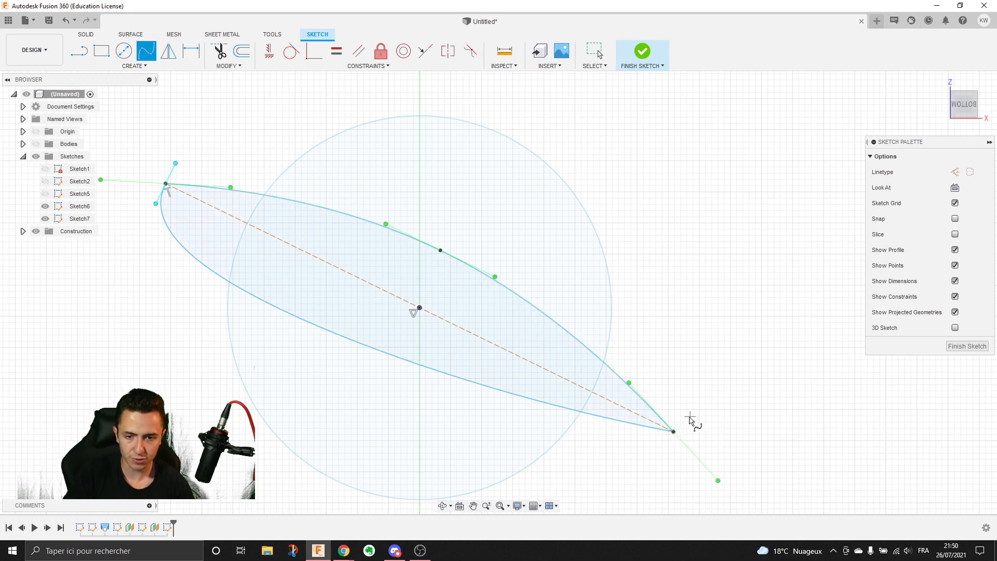
key("Escape")
- Lower the new spline's middle point and adjust its nose and trailing-end tangents into a rounded nose and tapered tail
left_click_drag(441, 250, 415, 274)
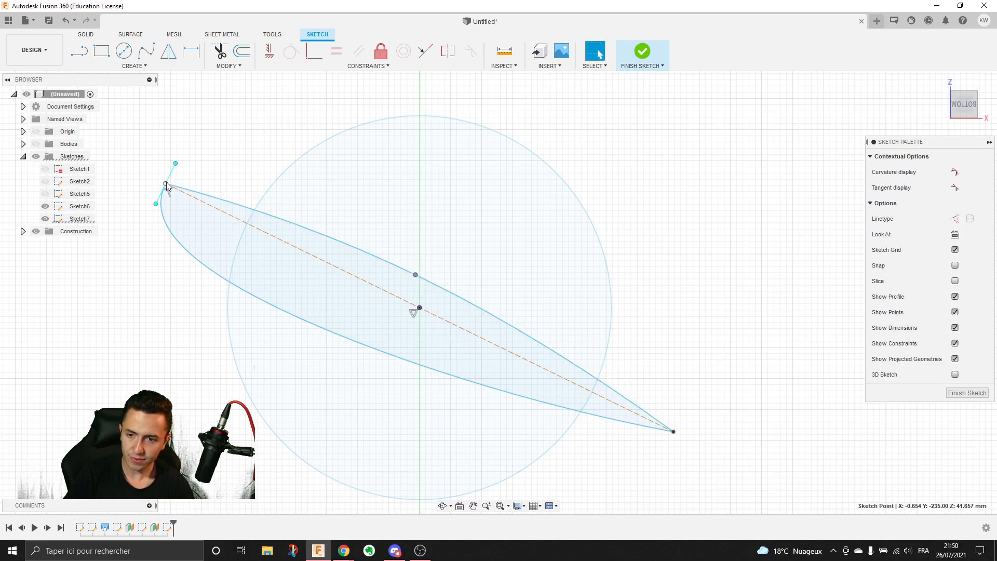
left_click_drag(222, 198, 188, 136)
left_click(673, 433)
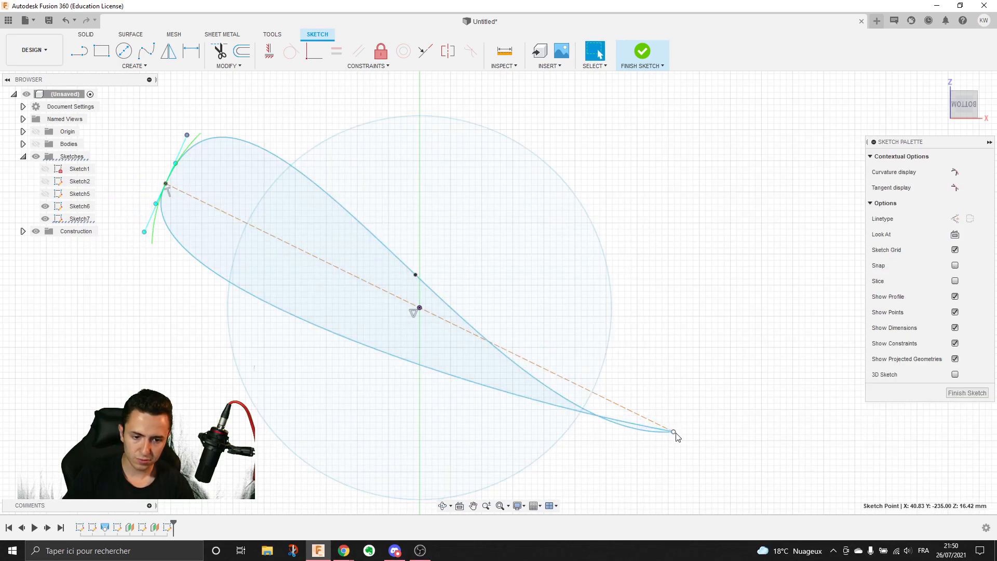
left_click_drag(639, 435, 640, 414)
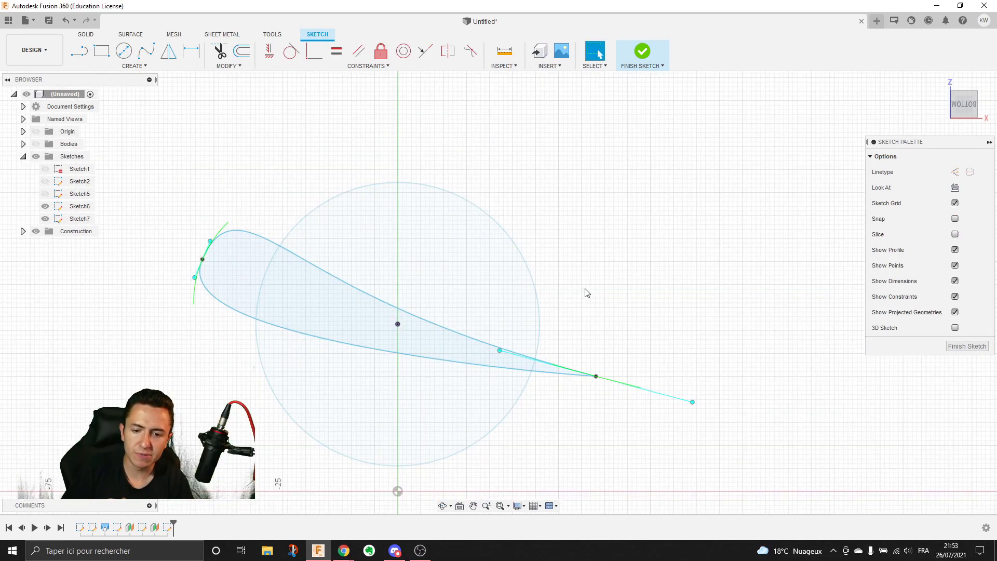
- Select the whole airfoil profile and shift it slightly towards its trailing end across the reference circle
middle_click_drag(211, 204, 287, 229)
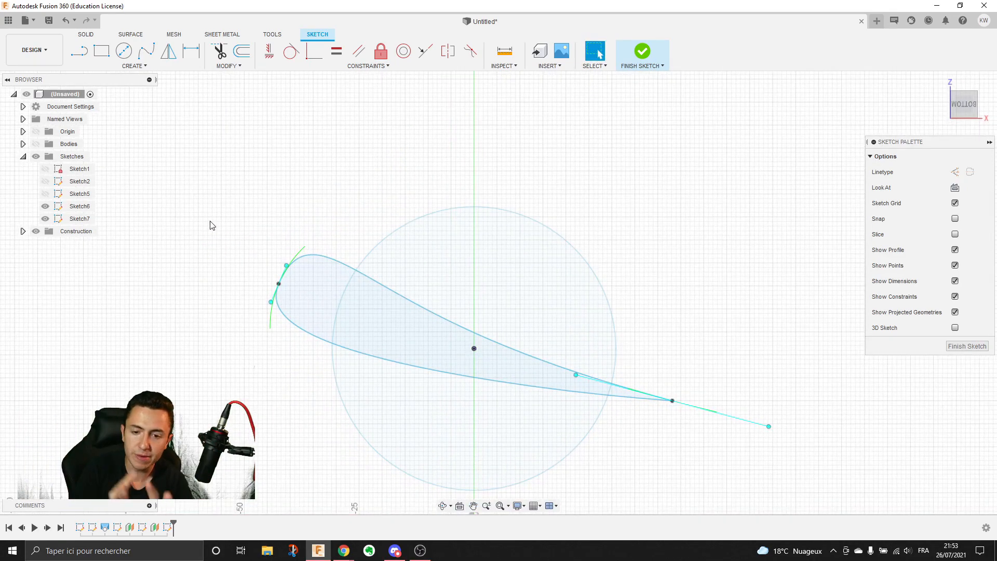
middle_click_drag(483, 298, 483, 267)
left_click_drag(234, 209, 798, 453)
left_click_drag(489, 311, 499, 314)
left_click(672, 266)
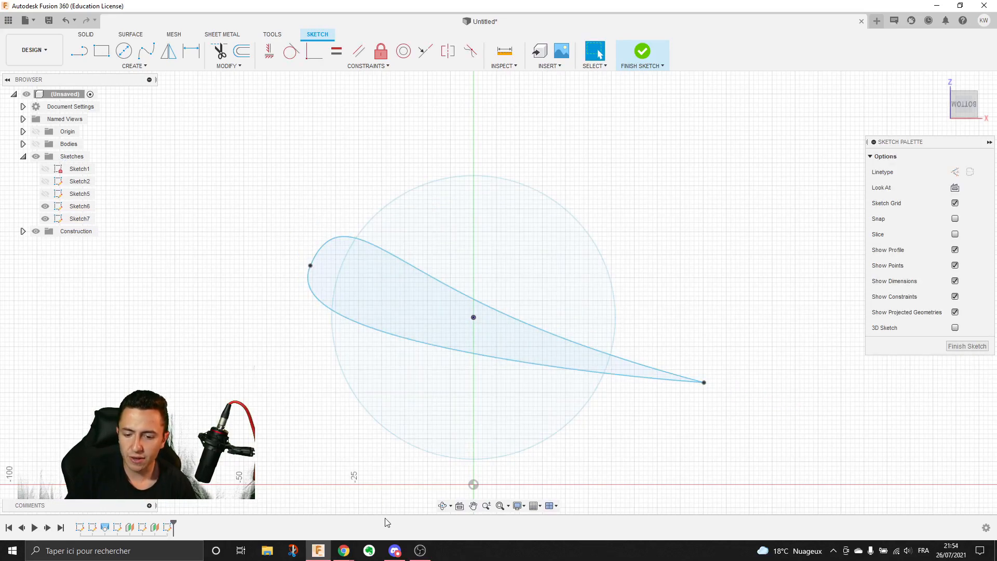
- Check the blade in Chrome's turbine photo, return to Fusion 360 and slightly lower the upper spline's trailing-end tangent handle
left_click(343, 551)
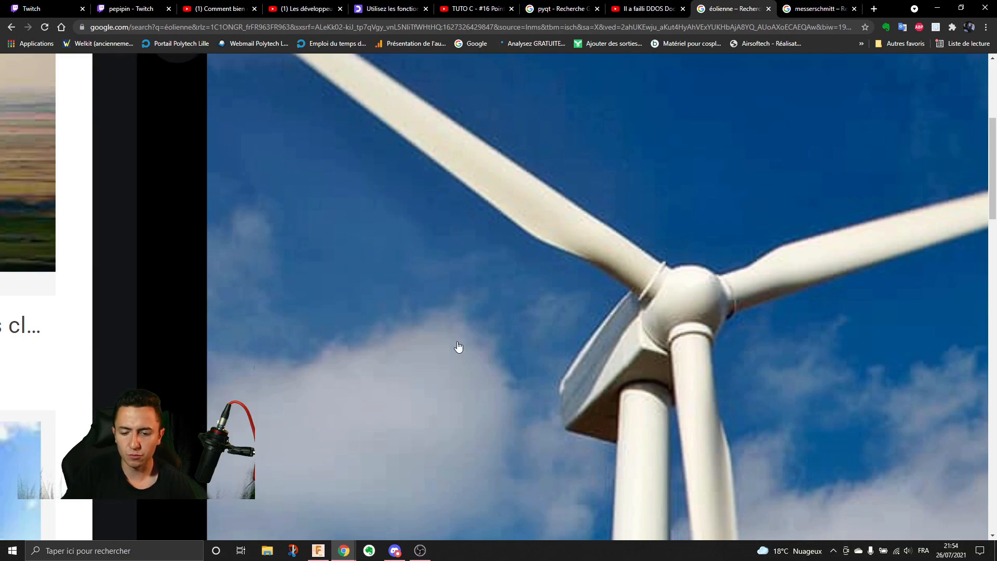
left_click(319, 550)
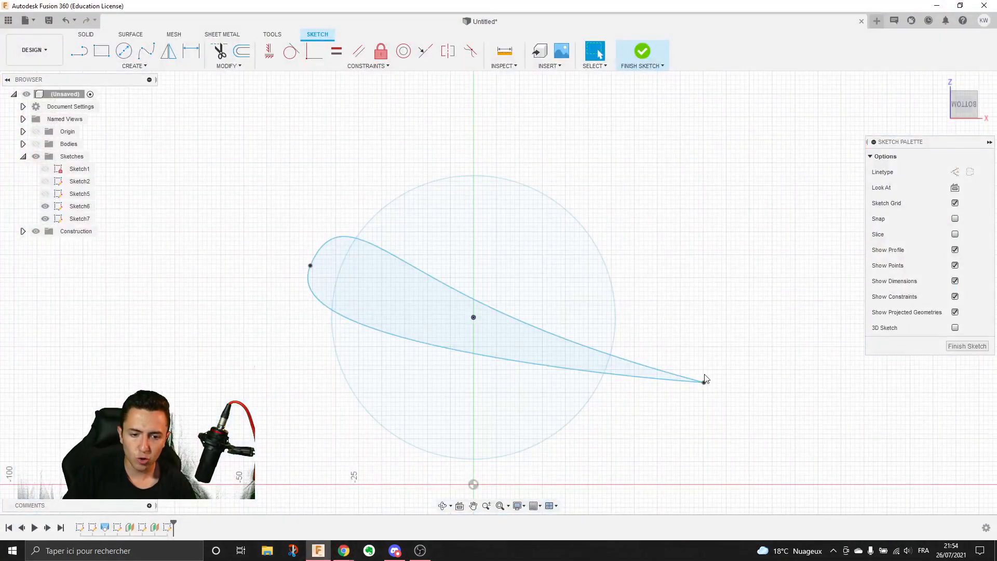
left_click(705, 383)
left_click_drag(607, 357, 609, 360)
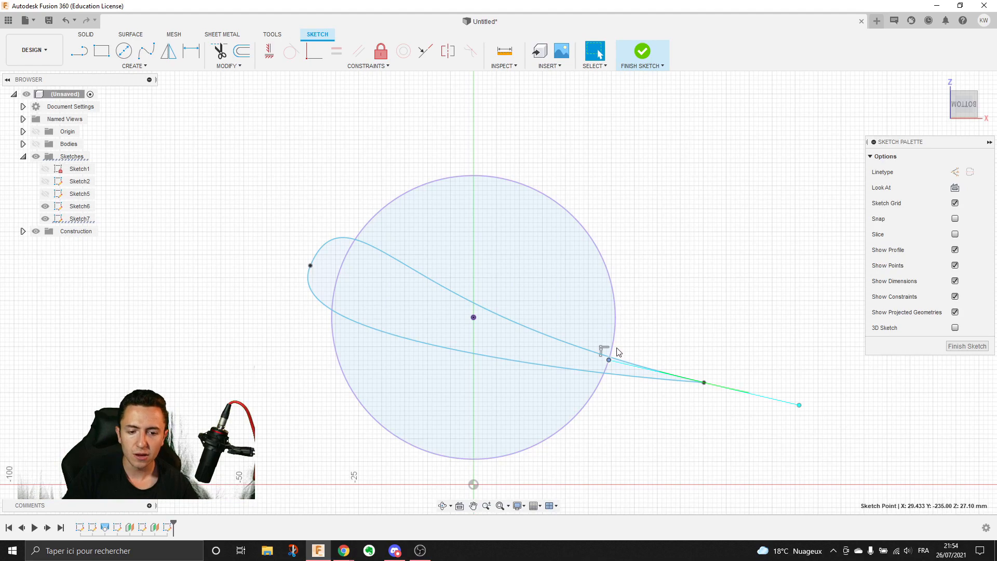
middle_click_drag(626, 316, 670, 330)
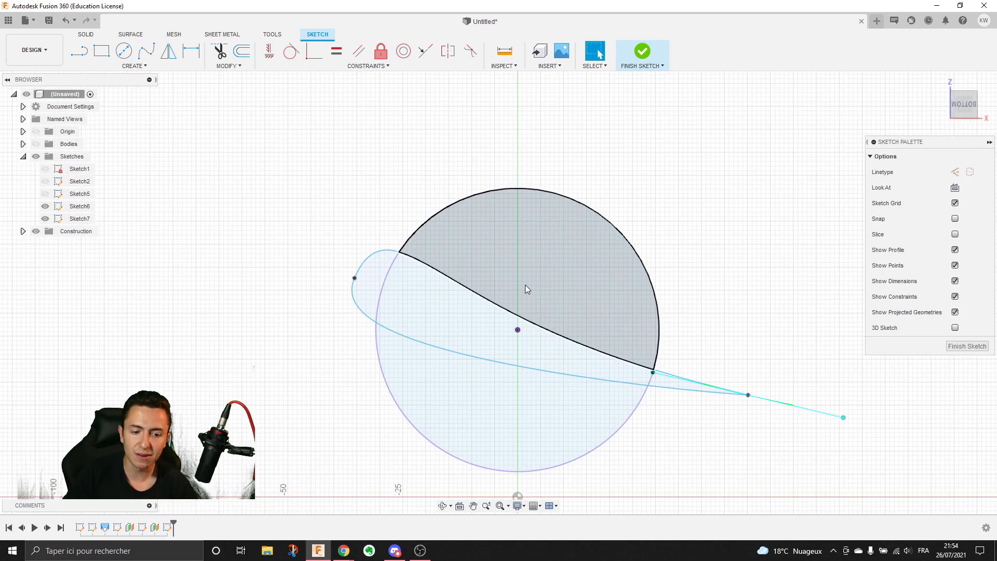
- Examine the blade's shape near the hub in the Chrome reference photo and return to Fusion 360
key("alt+Tab")
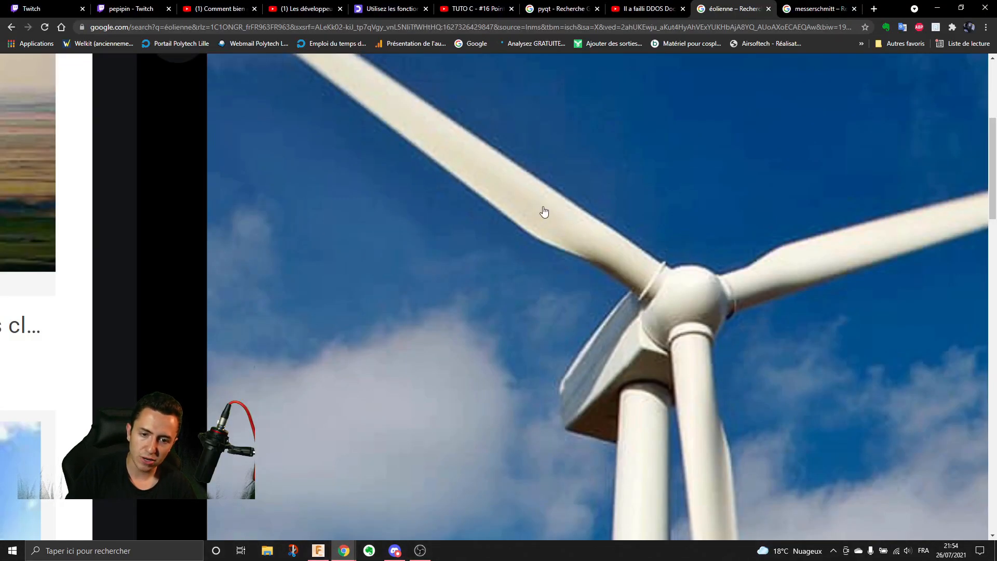
scroll(545, 211, "up", 2)
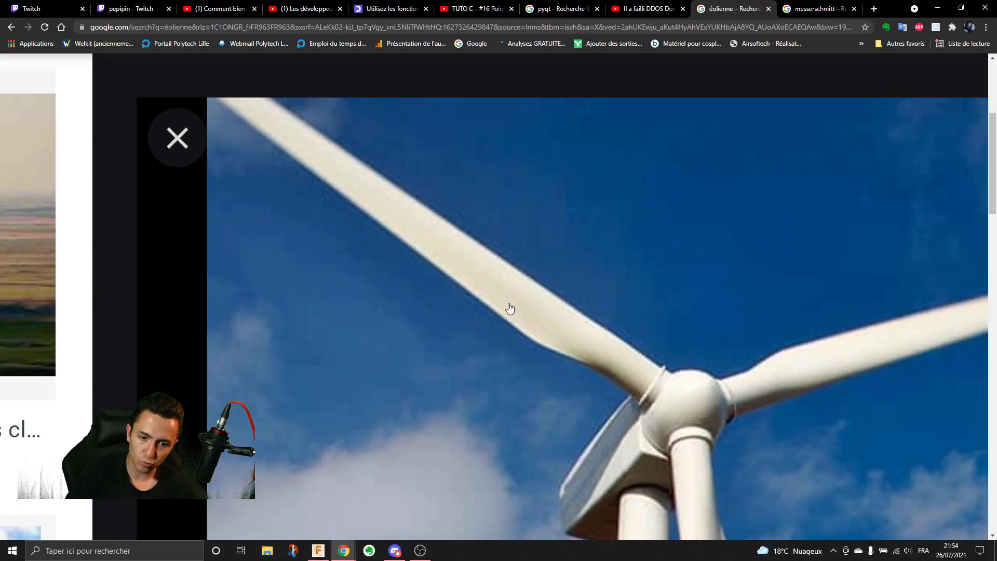
left_click(318, 551)
- Finish the airfoil sketch and show the first blade circle sketch, Sketch5
left_click(970, 342)
mouse_move(755, 314)
middle_mouse_down()
mouse_move(588, 299)
mouse_move(573, 317)
mouse_move(496, 287)
middle_mouse_up()
scroll(571, 320, "down", 4)
left_click(45, 194)
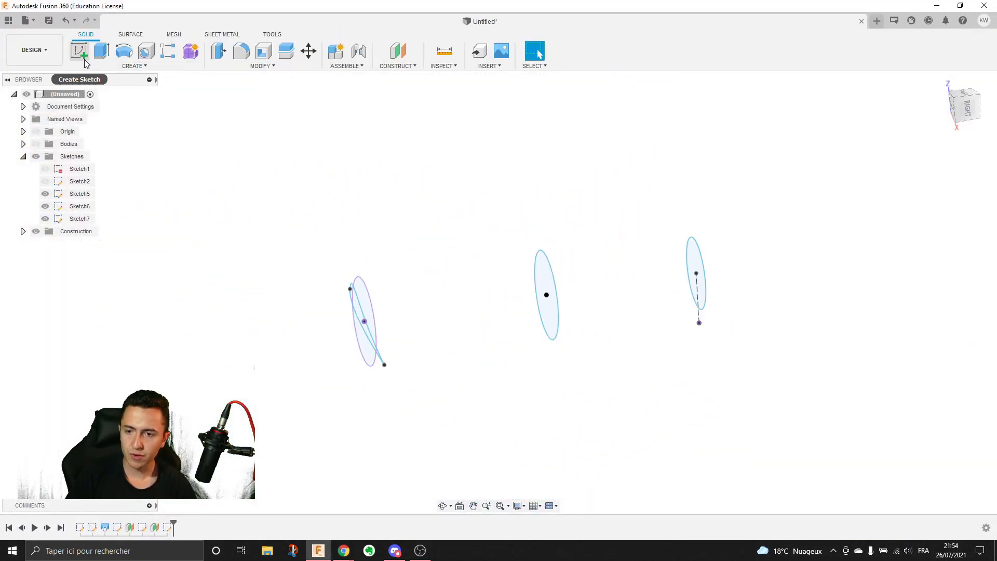
- Start a loft using the Sketch5 circle as the first profile and the Sketch6 circle as the second
left_click(98, 66)
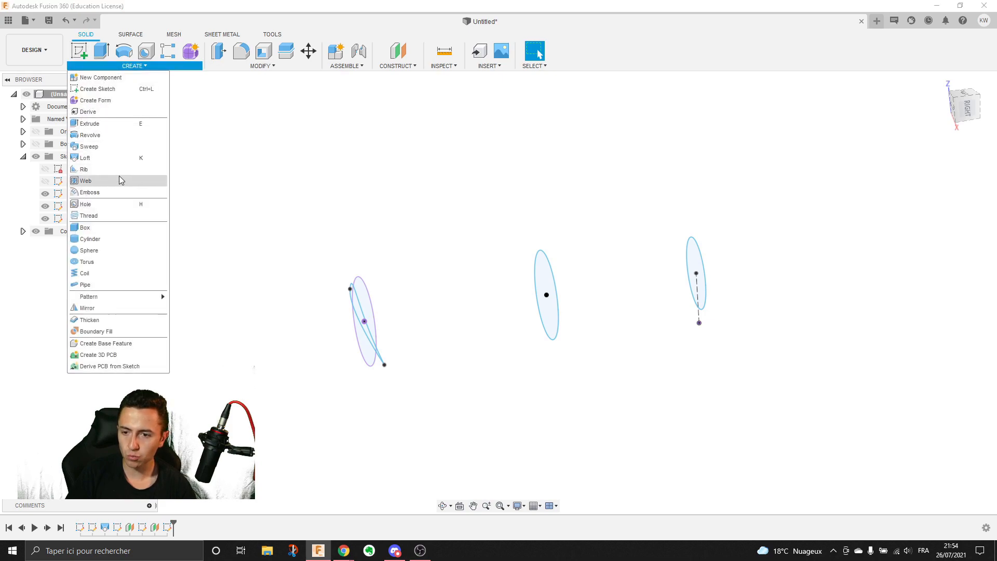
left_click(106, 156)
left_click(687, 261)
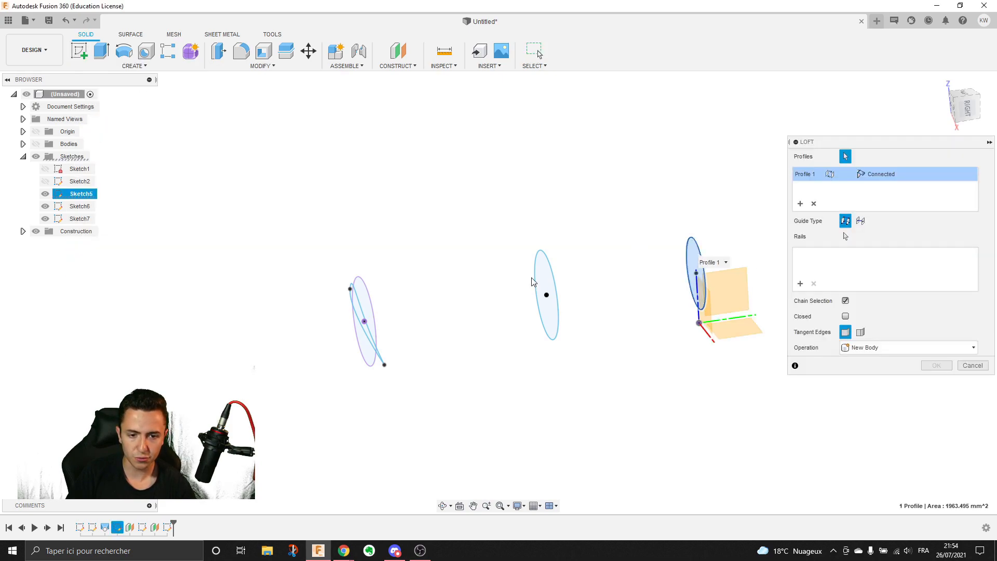
left_click(536, 281)
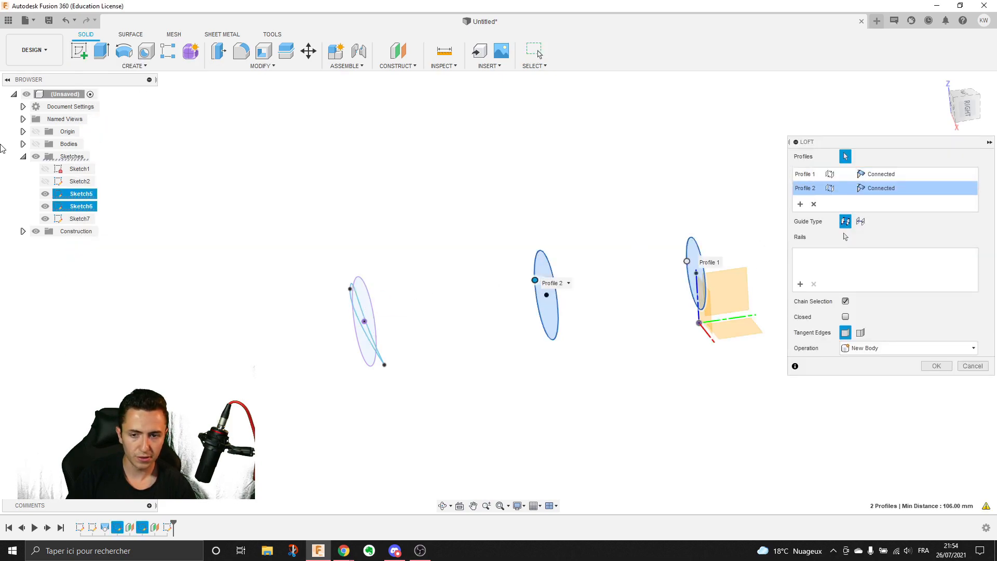
- Show the bodies and set the loft operation to Join
left_click(36, 144)
left_click(894, 349)
left_click(878, 362)
middle_click_drag(485, 216, 462, 229, "shift")
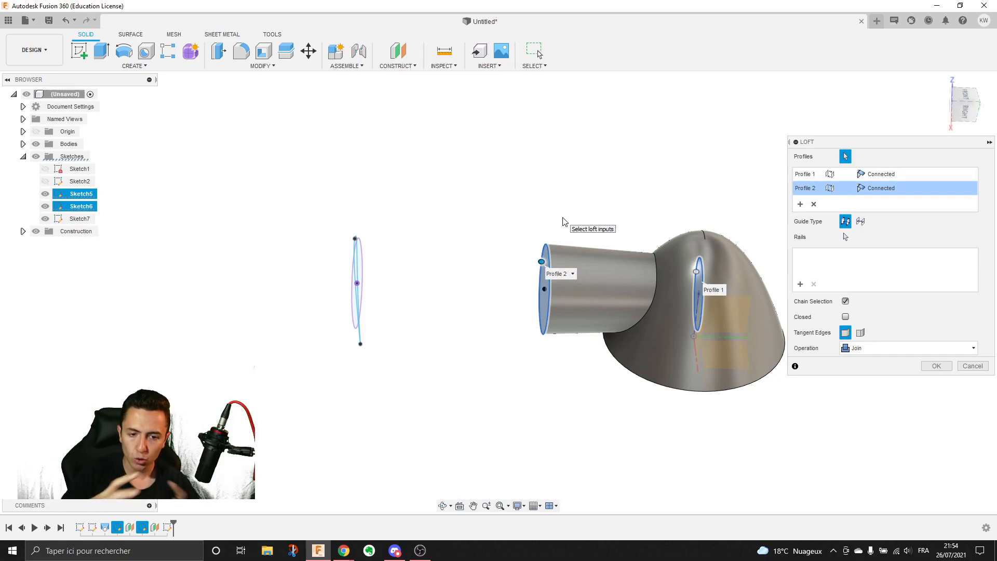
middle_click_drag(562, 244, 463, 224)
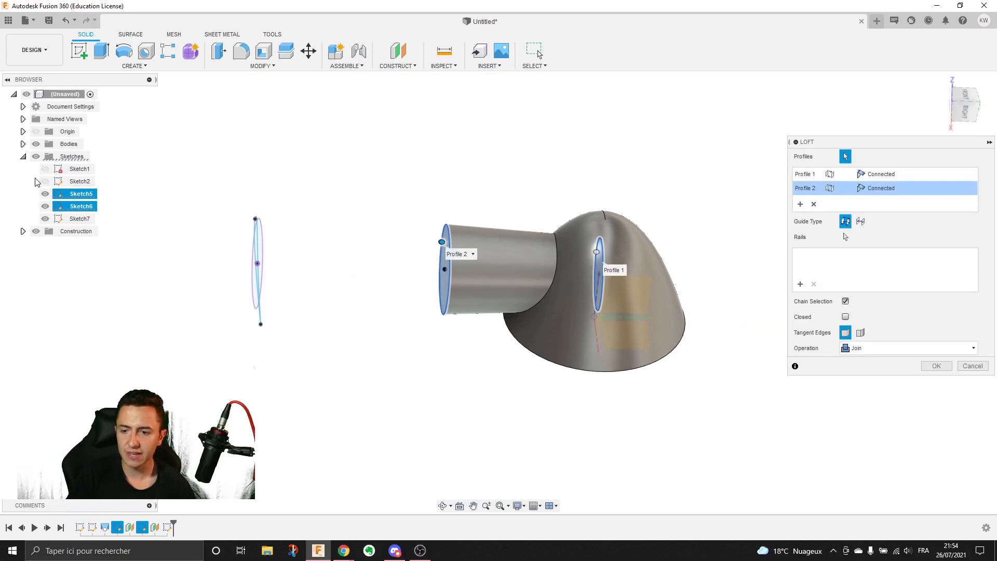
- Hide the hub body Body1 and add the complete Sketch7 airfoil, including its nose and tail regions, as the third loft profile
left_click(23, 144)
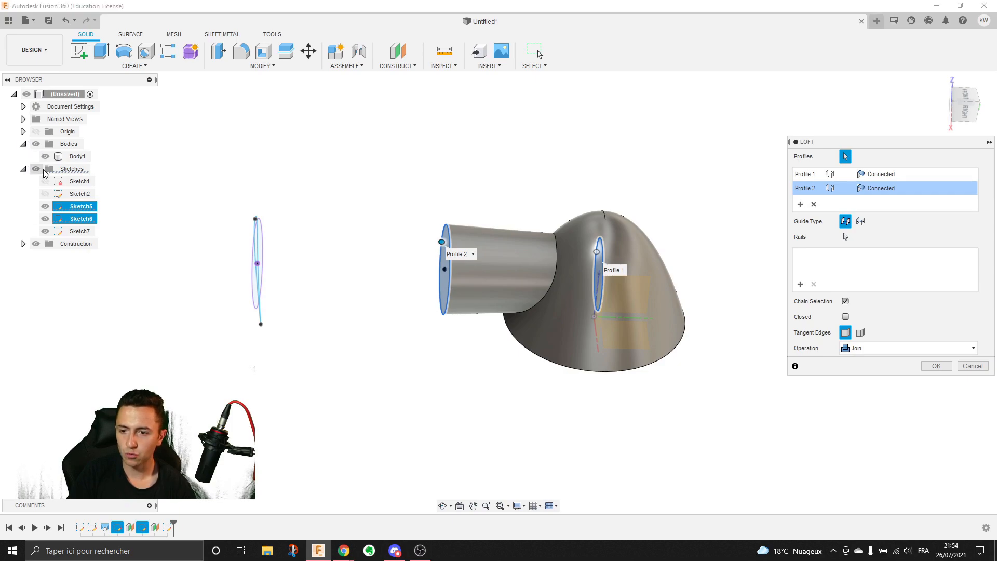
left_click(45, 156)
middle_click_drag(582, 232, 562, 235, "shift")
middle_click_drag(291, 213, 321, 219, "shift")
scroll(287, 241, "up", 3)
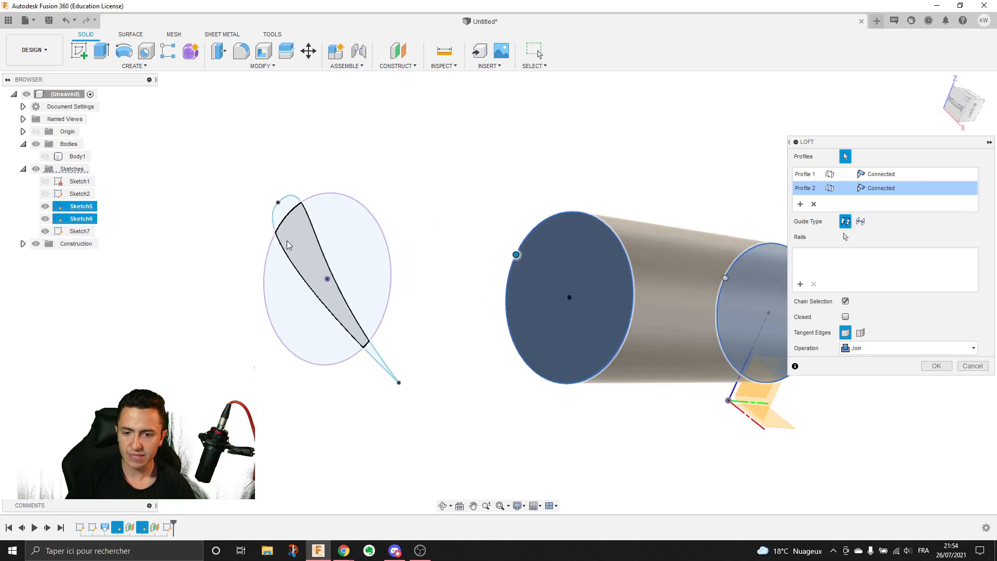
left_click(290, 214)
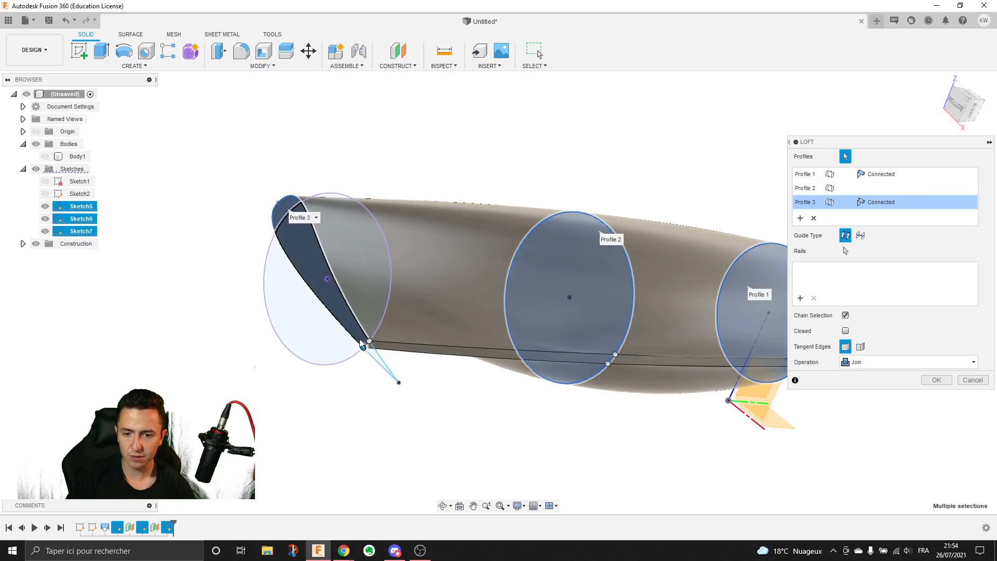
middle_click_drag(358, 338, 402, 306, "shift")
scroll(374, 267, "down", 5)
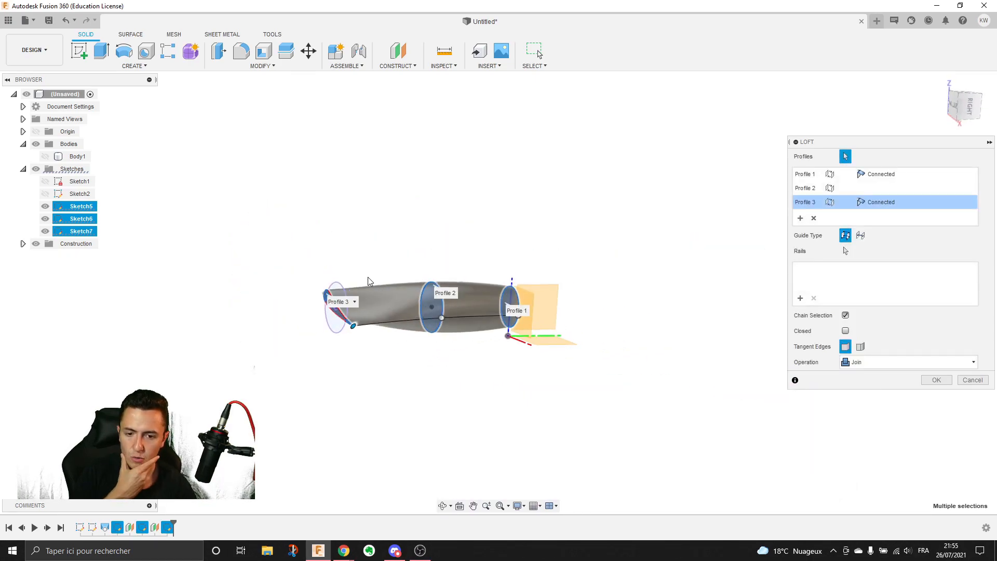
scroll(364, 289, "up", 5)
scroll(529, 291, "down", 3)
middle_click_drag(526, 295, 581, 285, "shift")
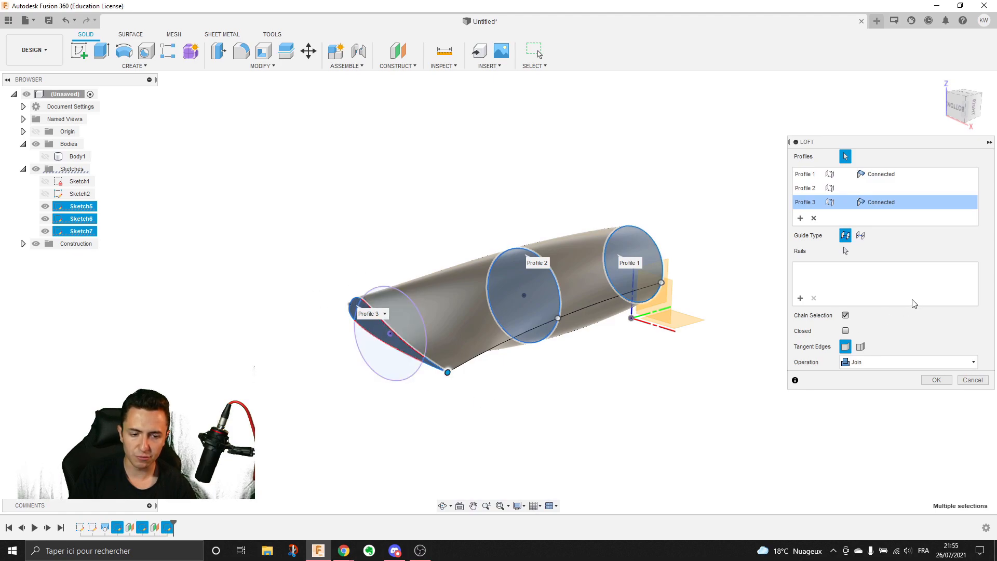
- Keep the Connected end condition on the airfoil and the first circle, and complete the blade loft
left_click(891, 202)
left_click(882, 216)
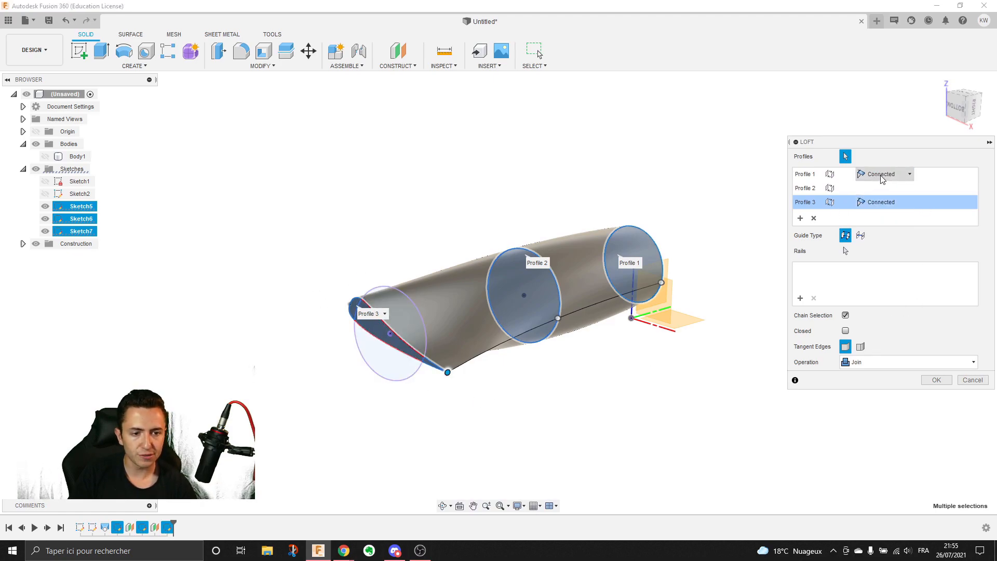
left_click(882, 175)
left_click(883, 189)
left_click(936, 380)
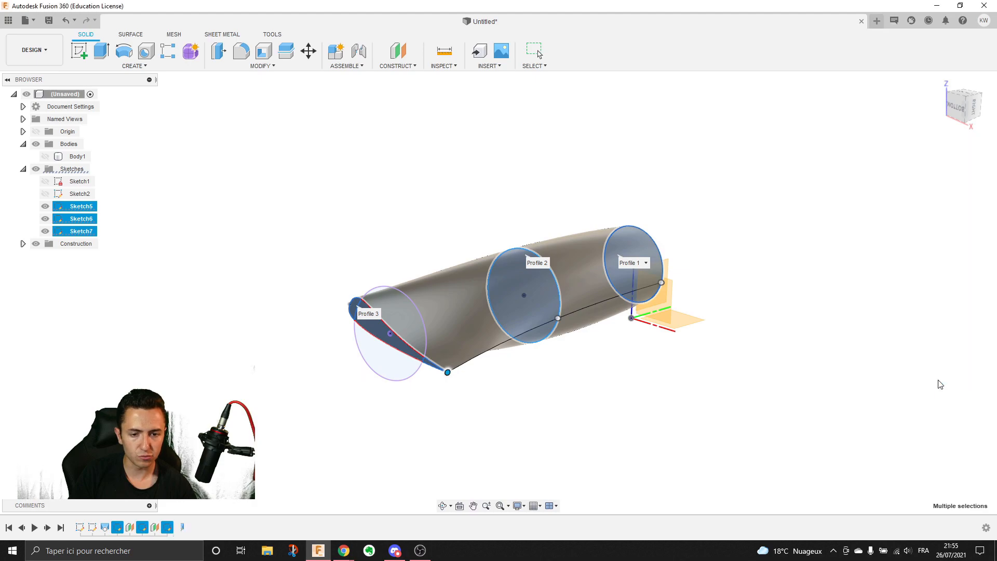
- Edit Sketch7 and delete the reference circle around the airfoil
middle_click_drag(601, 275, 621, 278, "shift")
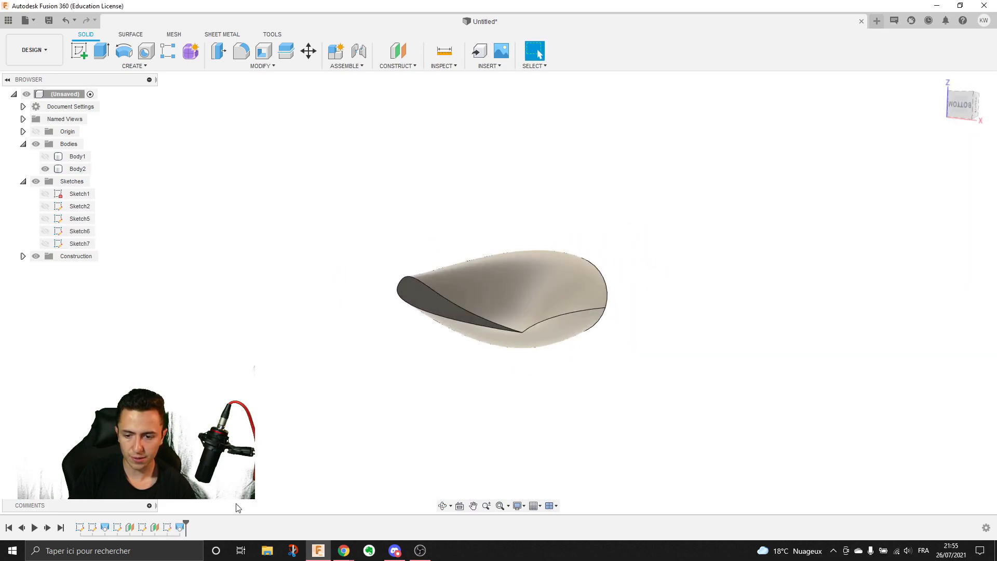
left_click(167, 528)
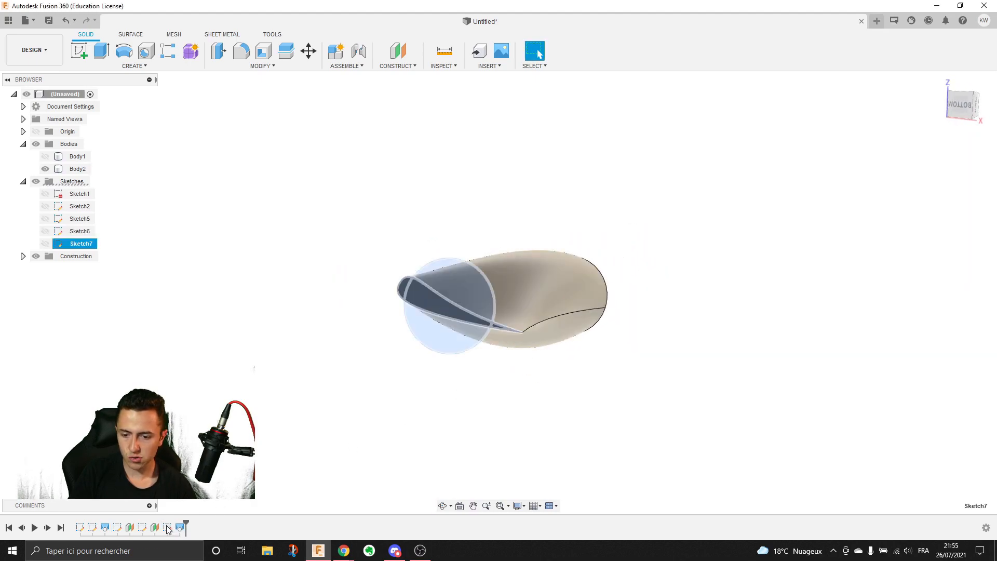
left_click(194, 419)
left_click(532, 328)
left_click(532, 328)
key("Delete")
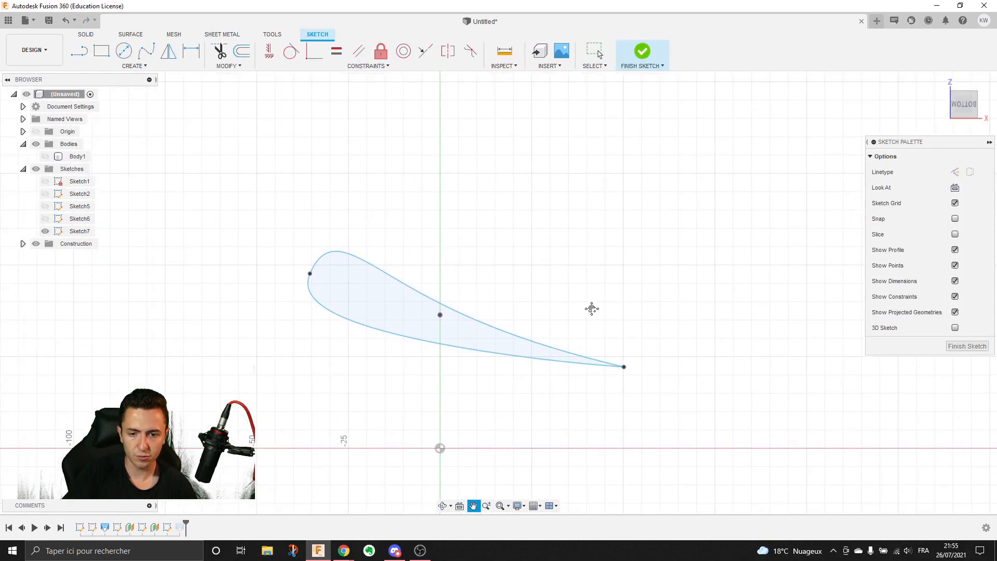
- Adjust the spline tangent handle at the airfoil's rounded leading end and finish the sketch
left_click_drag(318, 281, 229, 184)
scroll(226, 199, "up", 3)
left_click(199, 251)
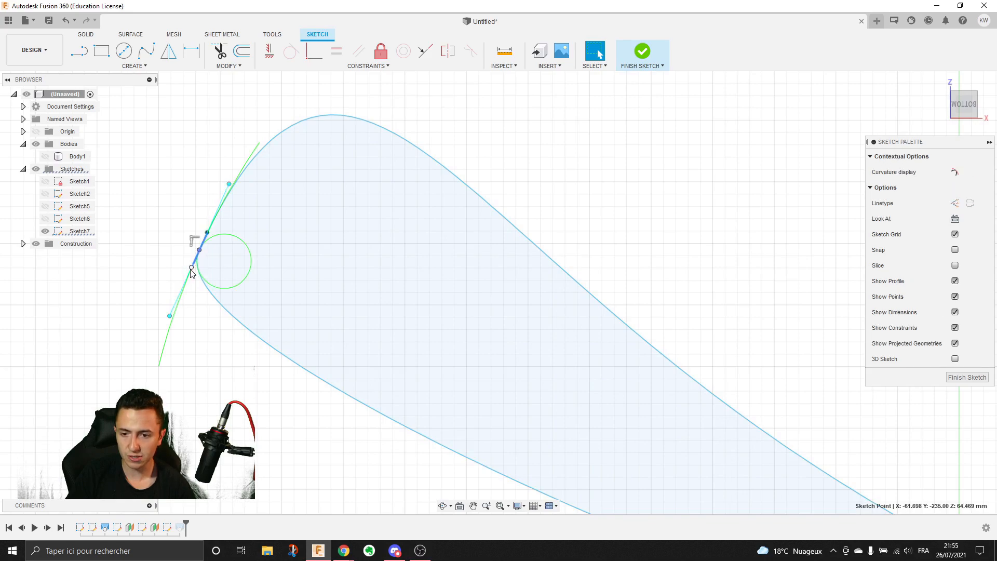
left_click(642, 51)
- Show the hub body again and examine the lofted blade and how it meets the hub
middle_click_drag(687, 399, 602, 357, "shift")
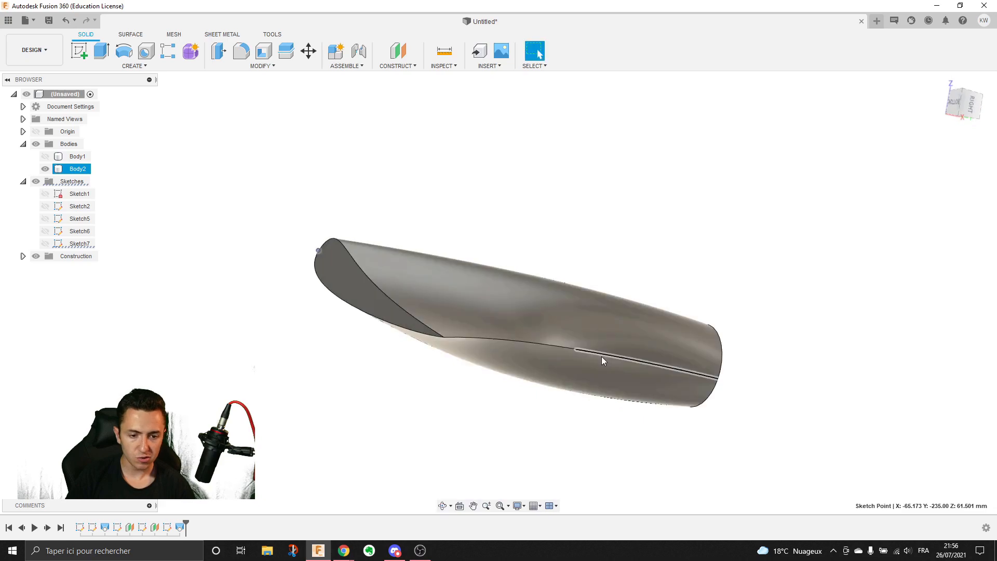
middle_click_drag(788, 393, 722, 390, "shift")
left_click(46, 156)
middle_click_drag(688, 432, 643, 380, "shift")
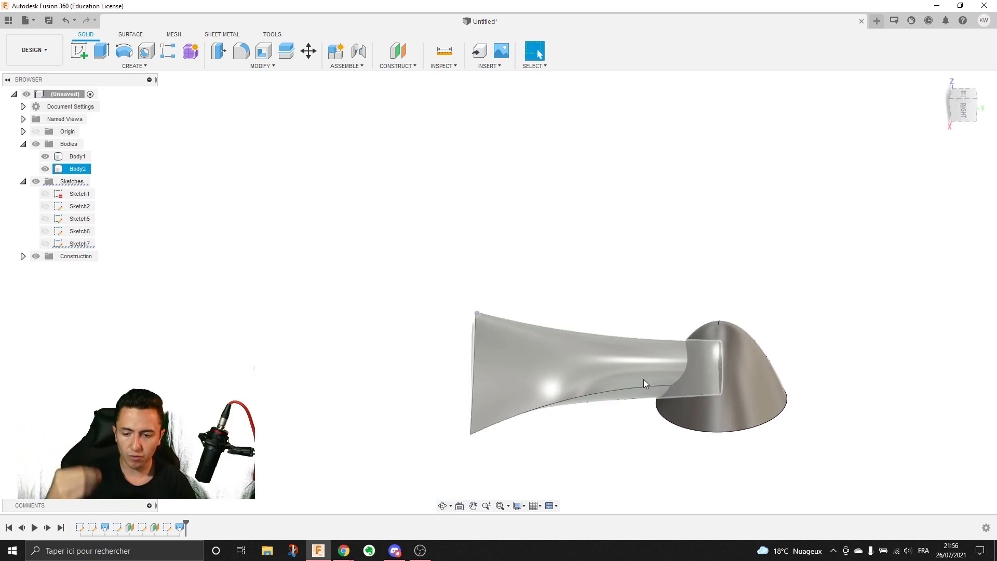
scroll(659, 366, "down", 1)
middle_click_drag(463, 311, 609, 313)
scroll(680, 323, "up", 1)
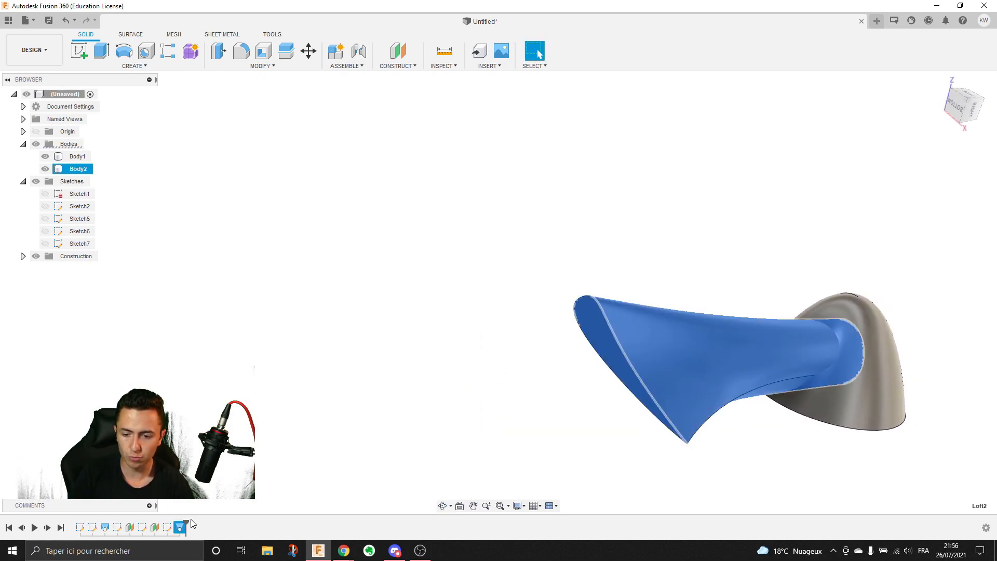
- Roll the timeline back to before the blade loft and show the airfoil sketch, Sketch7
left_click_drag(181, 524, 173, 524)
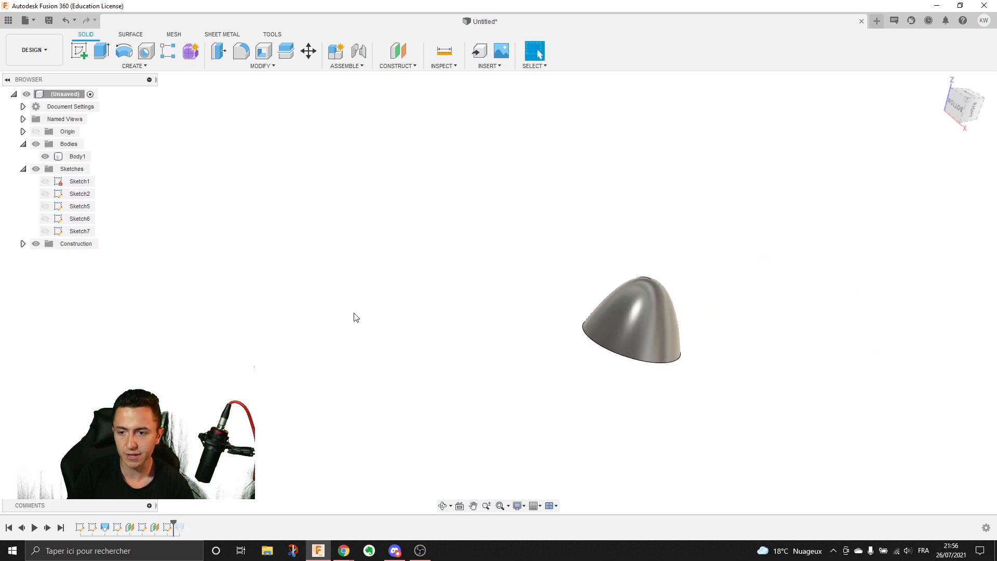
left_click(44, 233)
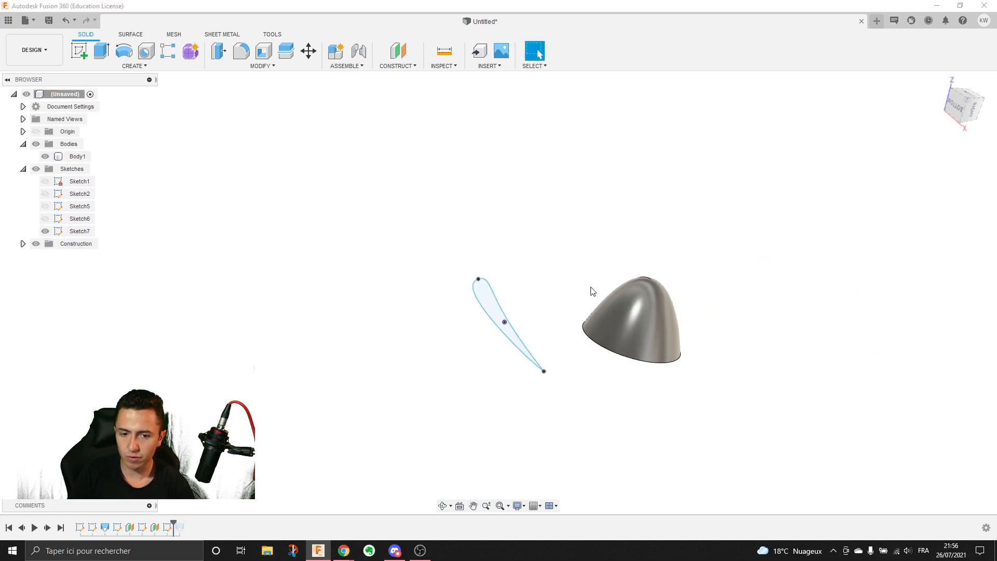
middle_click_drag(591, 289, 484, 336, "shift")
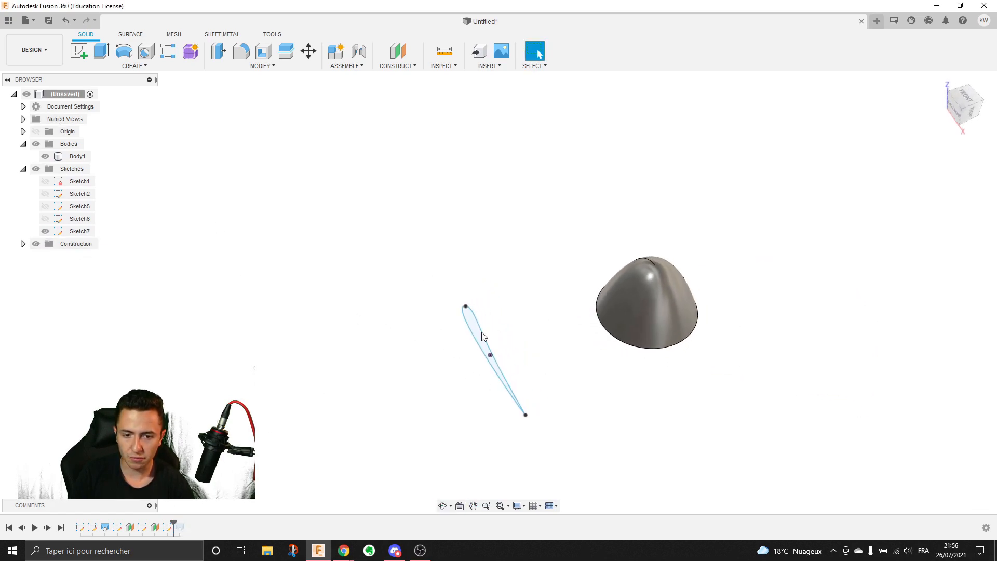
- Create a plane offset about 335 mm from the airfoil profile, on the side away from the hub
left_click(397, 50)
left_click(501, 290)
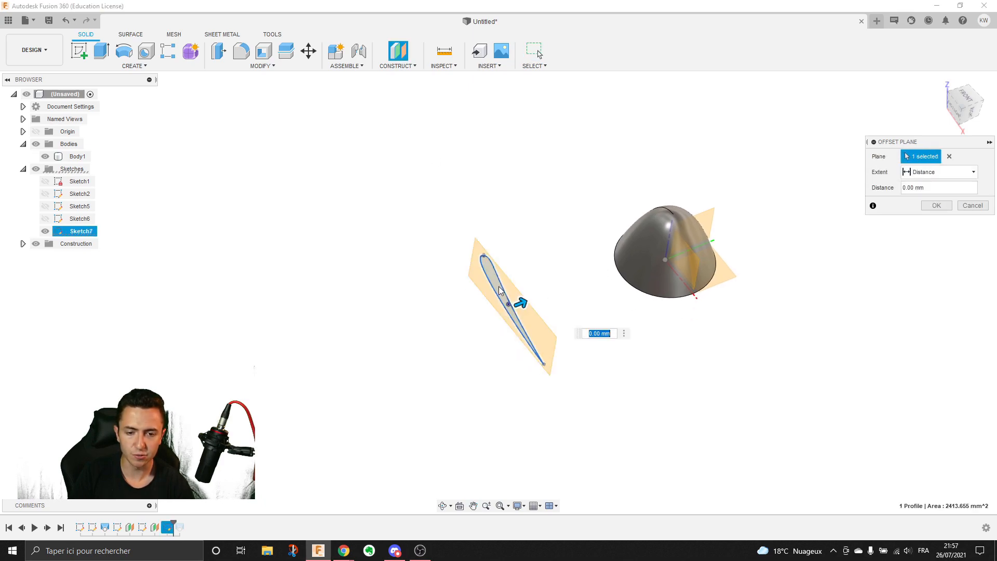
mouse_move(521, 302)
left_mouse_down()
mouse_move(312, 379)
mouse_move(508, 318)
mouse_move(471, 344)
left_mouse_up()
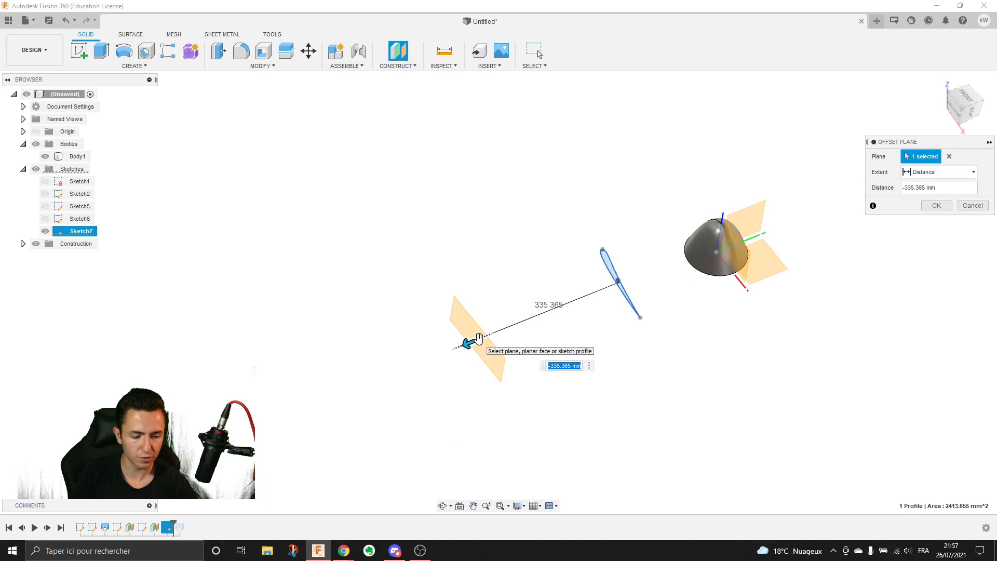
key("Return")
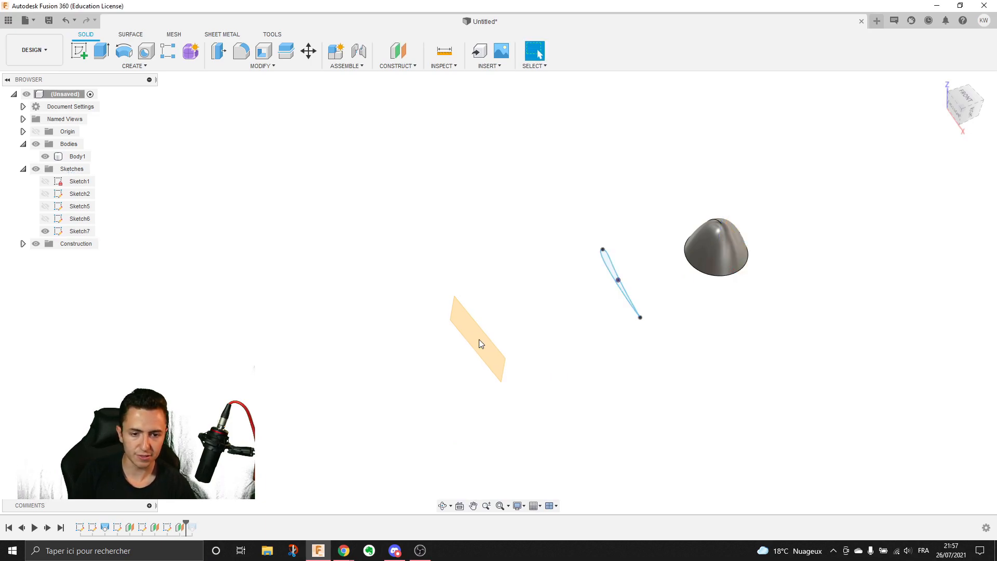
- Create a sketch on the new offset plane beyond the airfoil
right_click(467, 337)
left_click(535, 254)
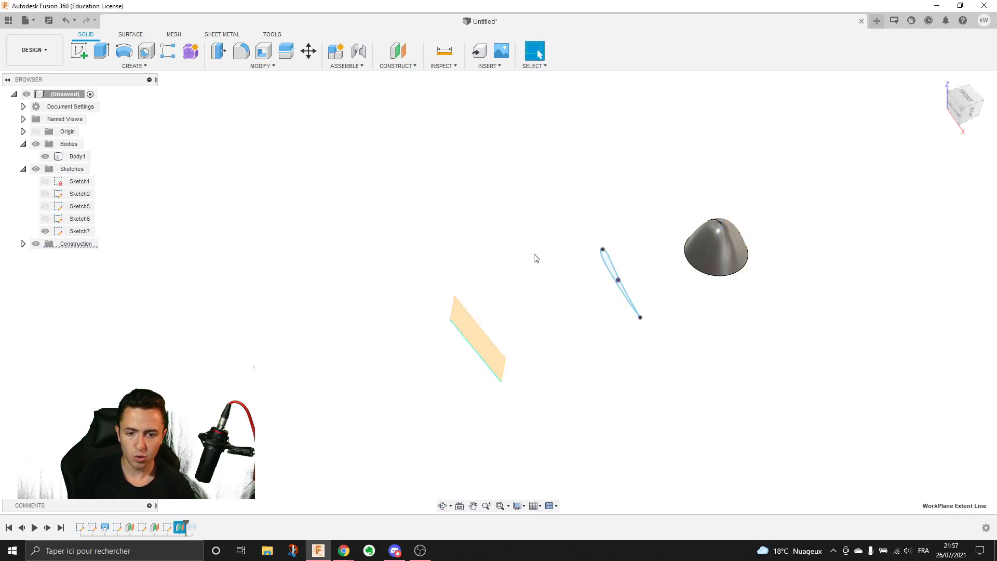
right_click(472, 333)
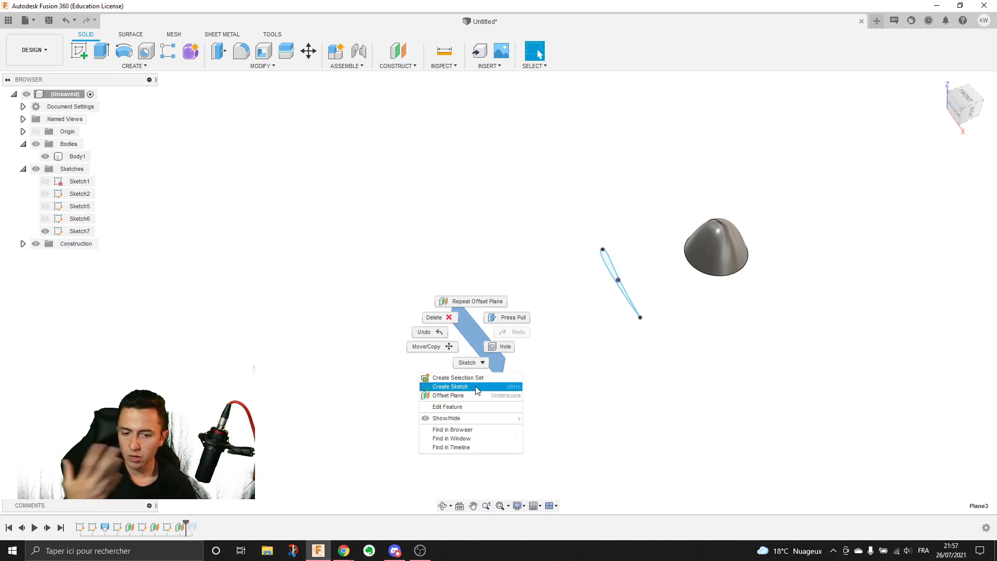
left_click(450, 387)
scroll(497, 298, "up", 5)
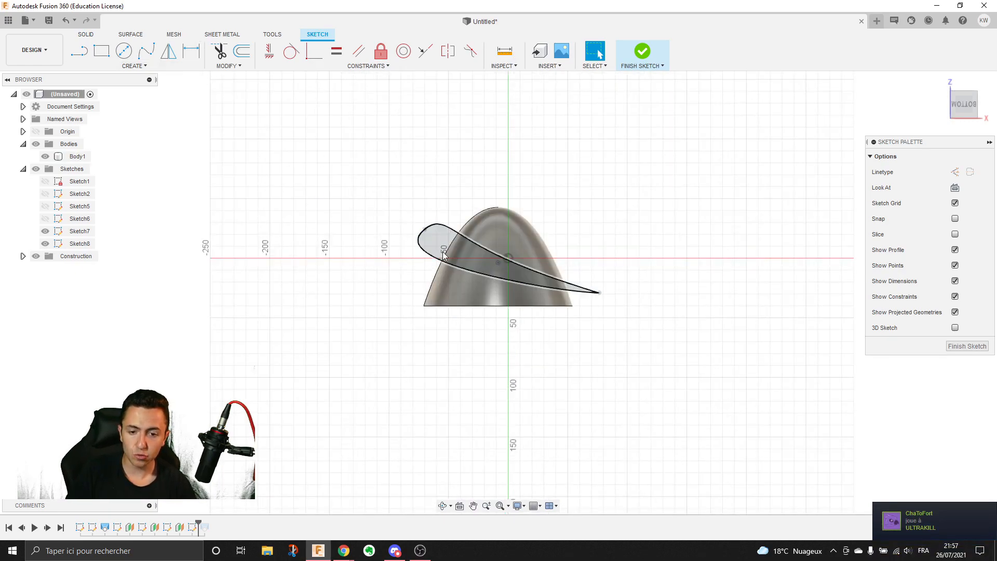
- Project the two Sketch7 airfoil curves into the new sketch with the projection link on
left_click(159, 65)
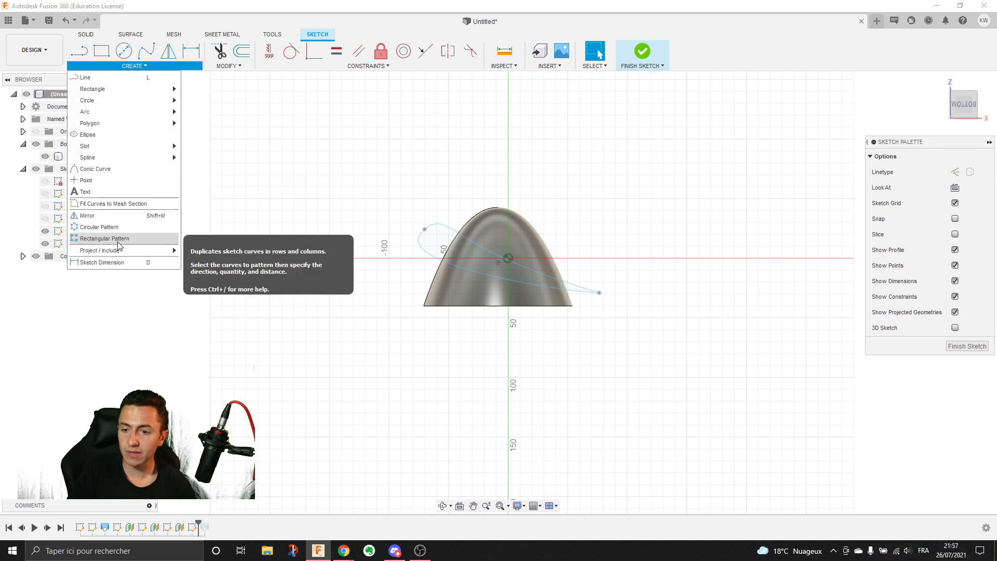
mouse_move(121, 250)
left_click(201, 250)
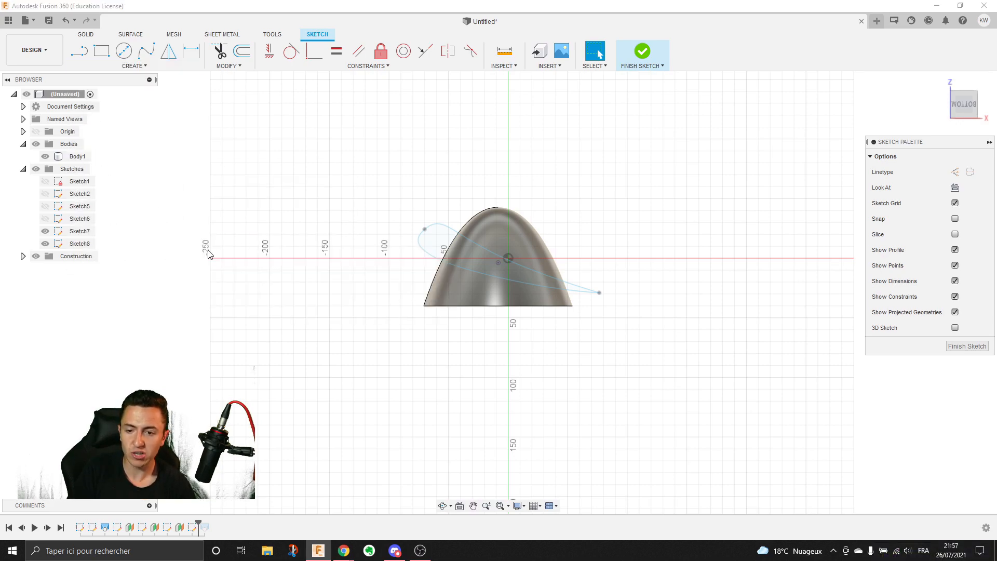
left_click(469, 227)
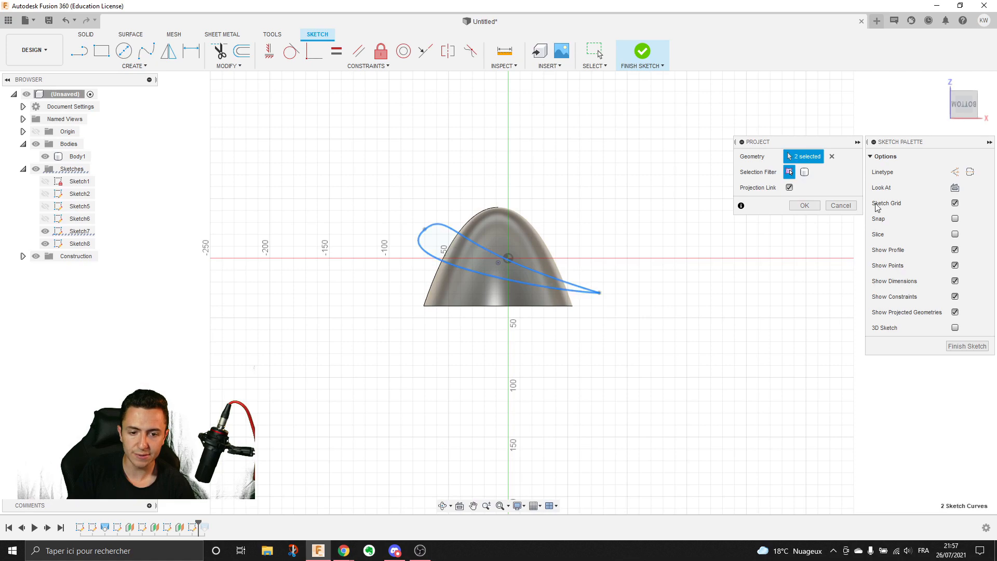
left_click(818, 207)
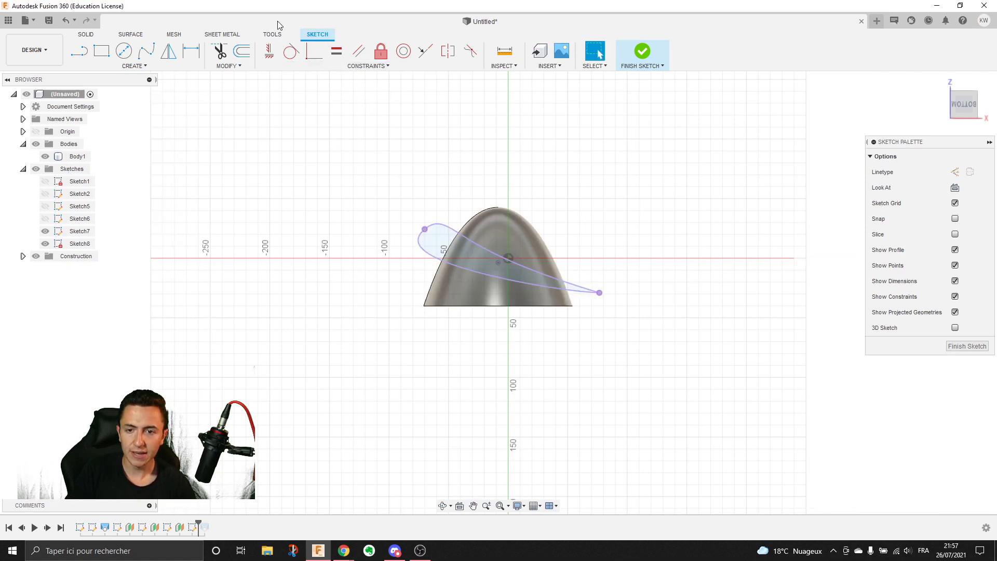
- Offset the projected airfoil outward by about 21 mm as a chained outline
left_click(242, 50)
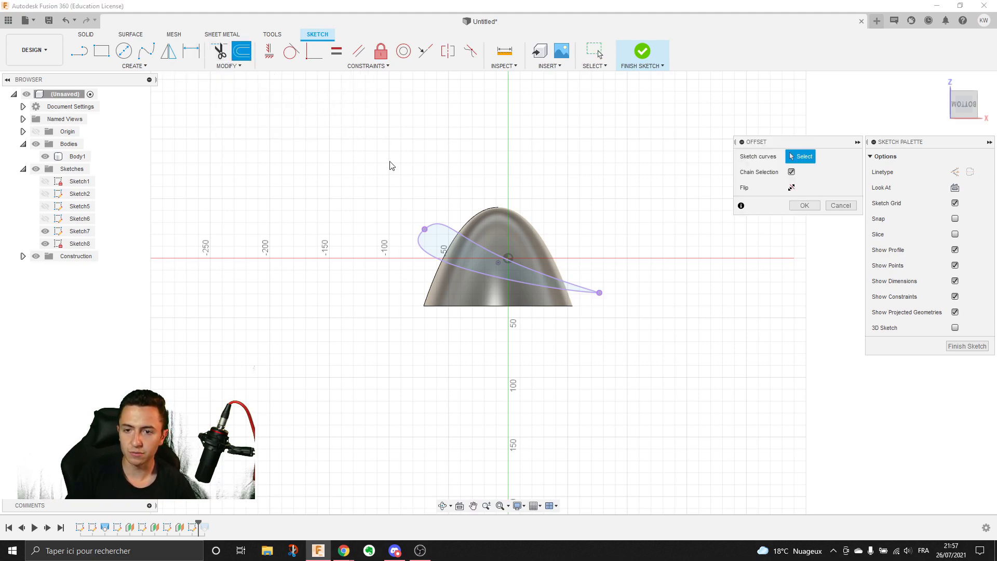
left_click(438, 227)
left_click_drag(423, 235, 404, 222)
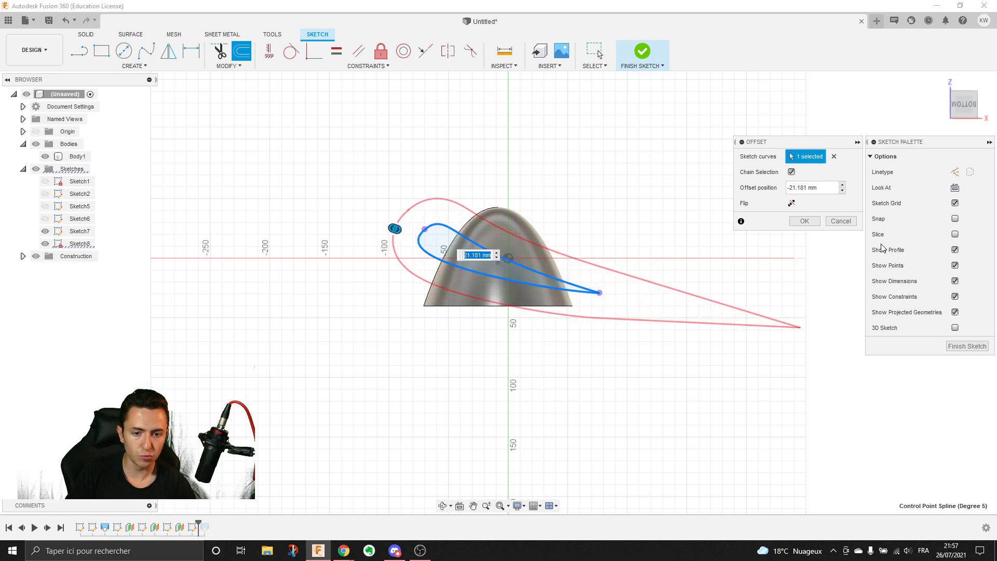
left_click(817, 222)
middle_click_drag(800, 231, 529, 225, "shift")
scroll(676, 243, "down", 3)
scroll(531, 229, "down", 4)
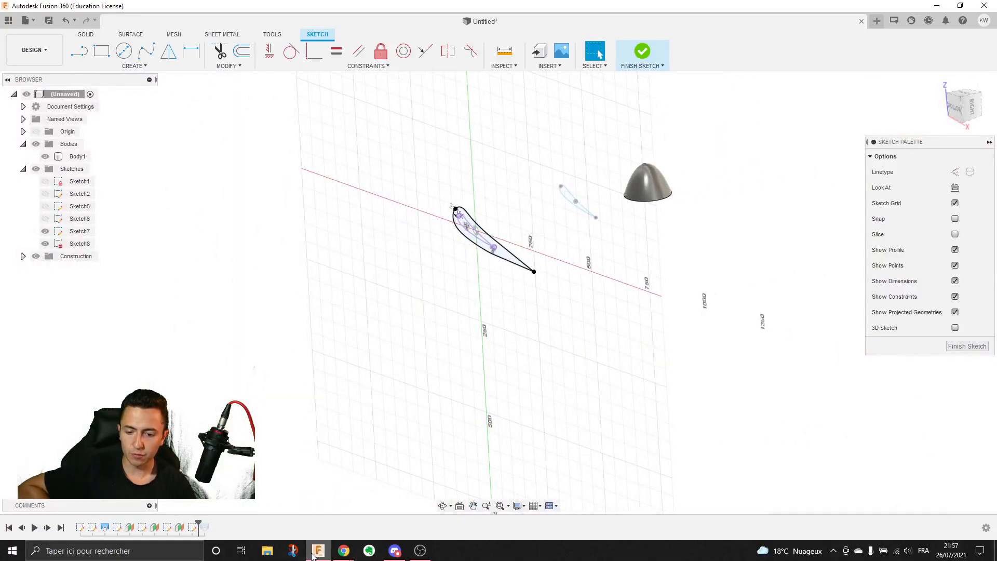
- Check the blade's shape against the wind turbine photo in Chrome and return to Fusion 360
left_click(344, 551)
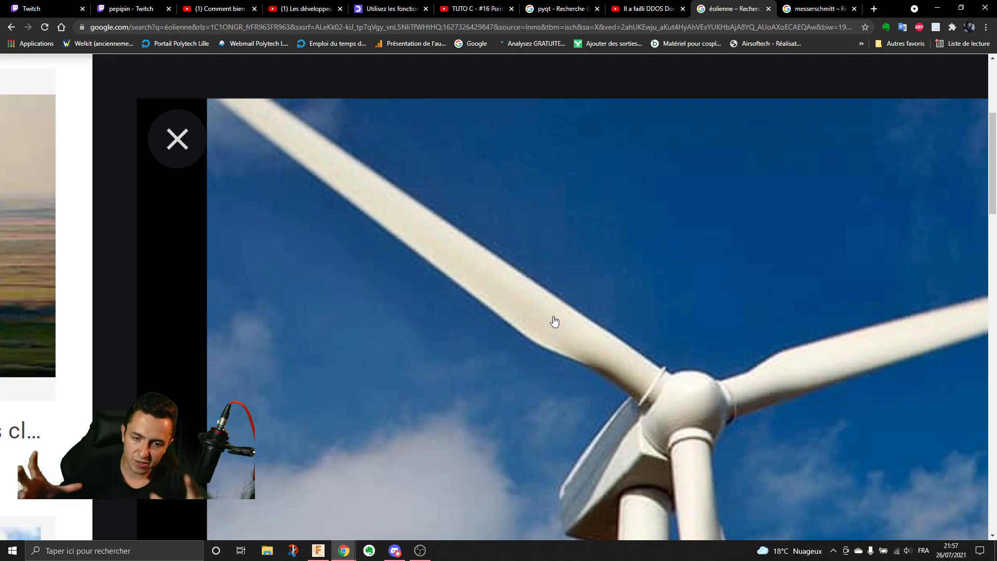
scroll(541, 327, "up", 2)
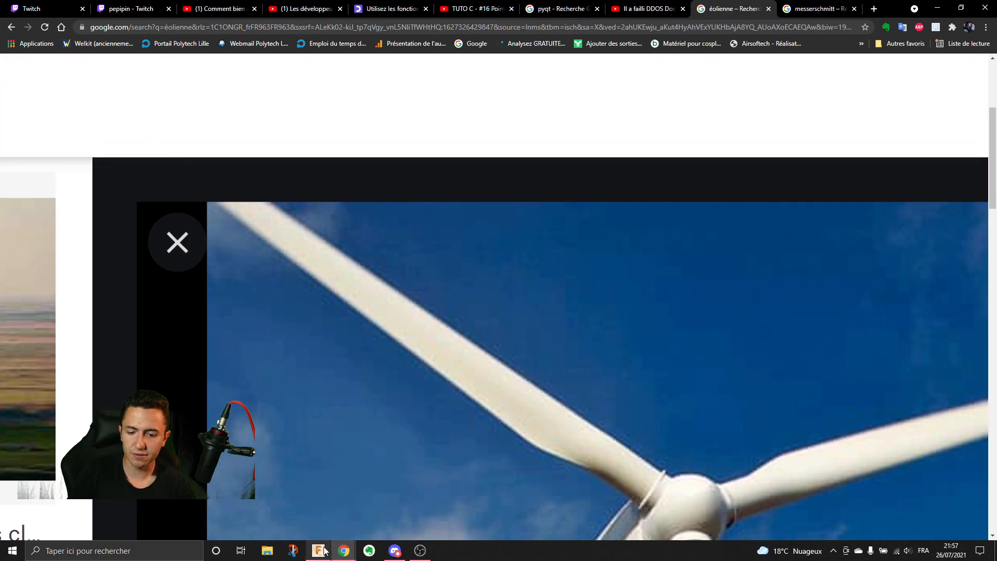
left_click(322, 550)
scroll(527, 294, "up", 3)
middle_click_drag(368, 98, 312, 190)
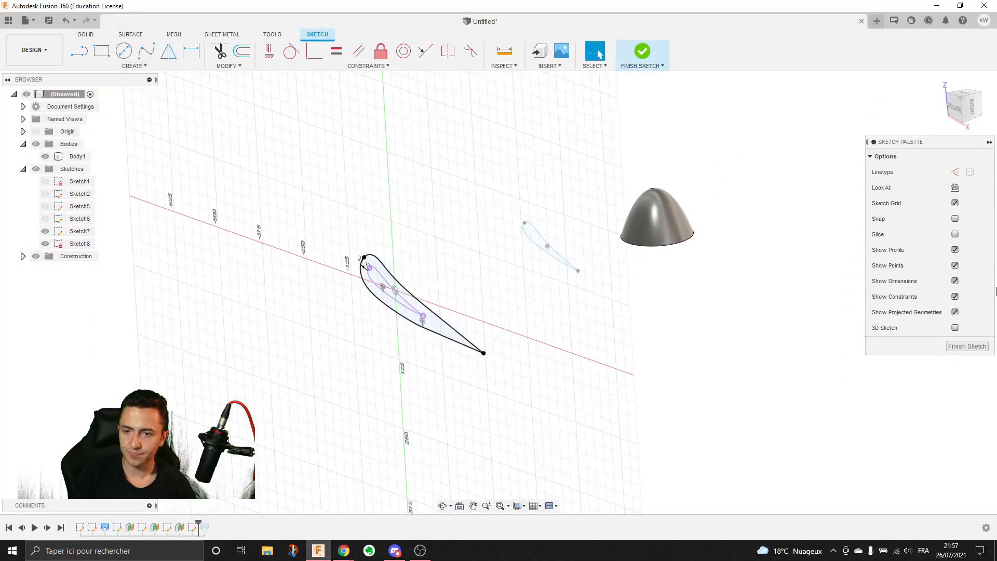
- Finish the sketch, show Sketch5 and Sketch6, and loft from the hub's Sketch5 point through the circle and inner airfoil to the outer airfoil
left_click(964, 347)
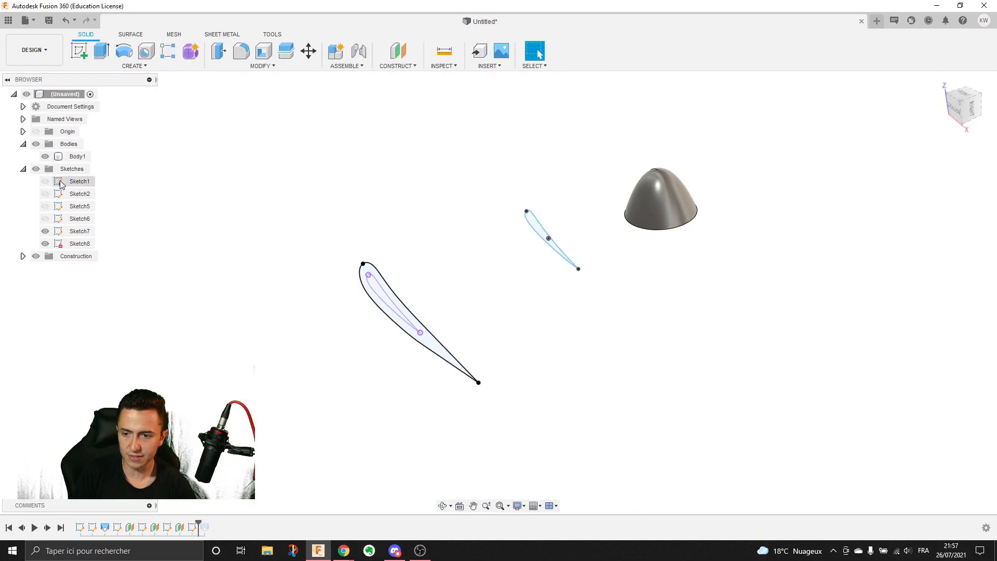
left_click(45, 219)
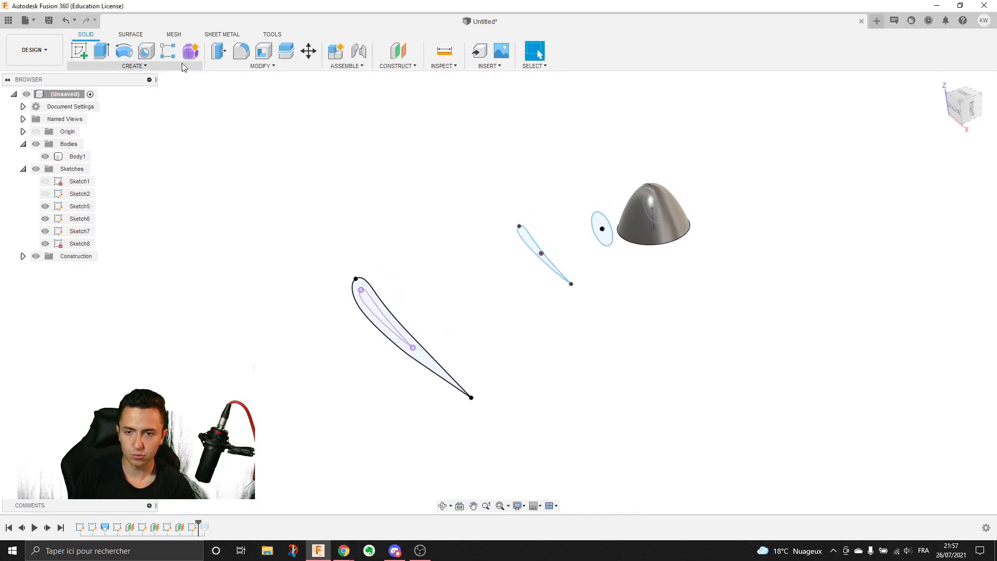
left_click(138, 66)
left_click(130, 158)
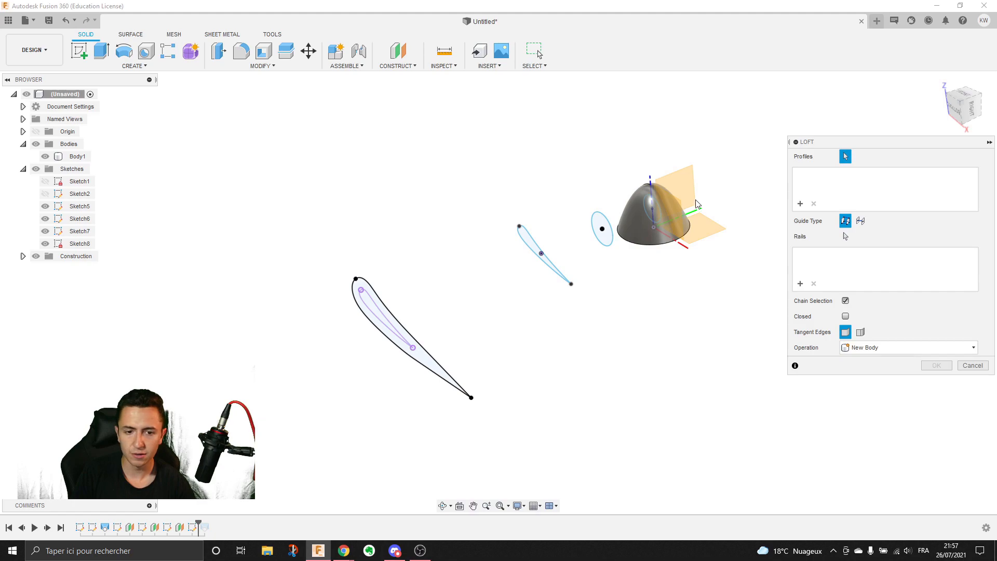
left_click(652, 206)
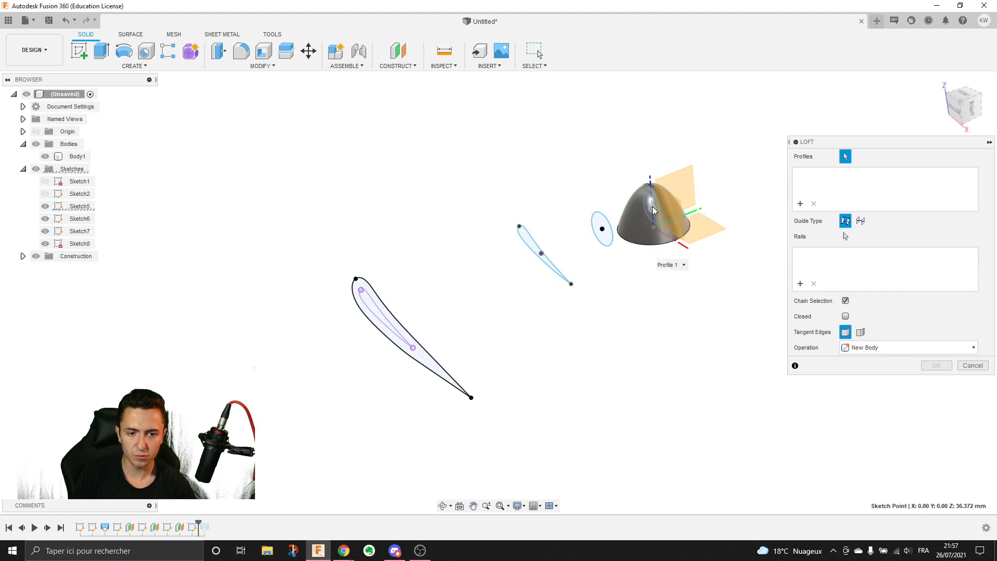
left_click(602, 229)
left_click(524, 243)
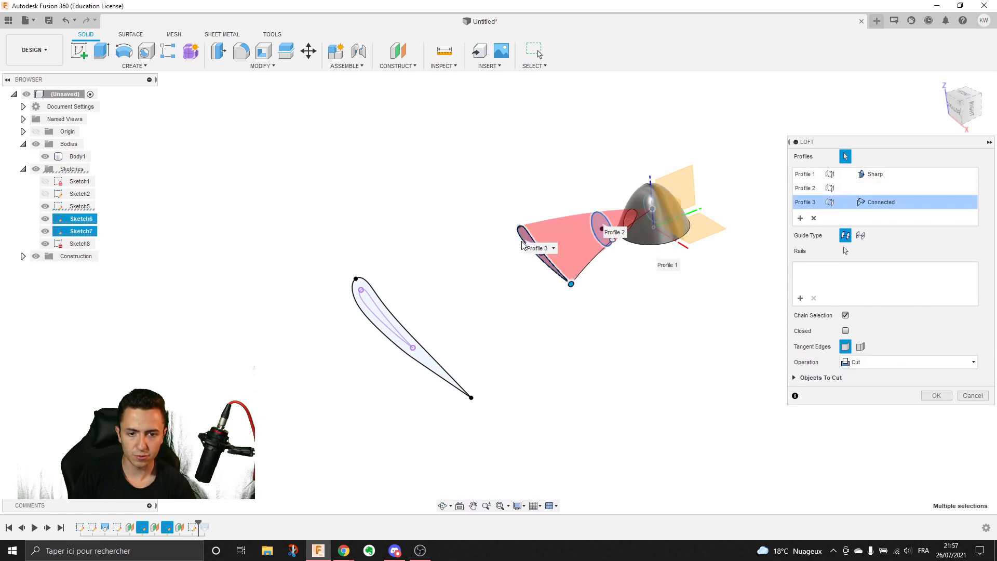
left_click(372, 311)
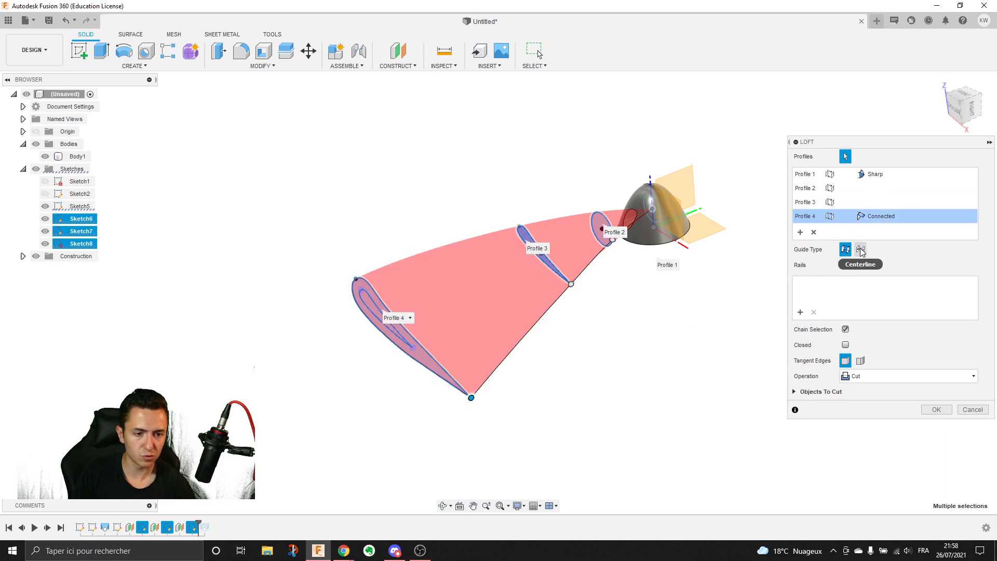
- Try to include the inner region of the outer airfoil in the loft's fourth profile
scroll(528, 216, "up", 3)
middle_click_drag(529, 216, 615, 208)
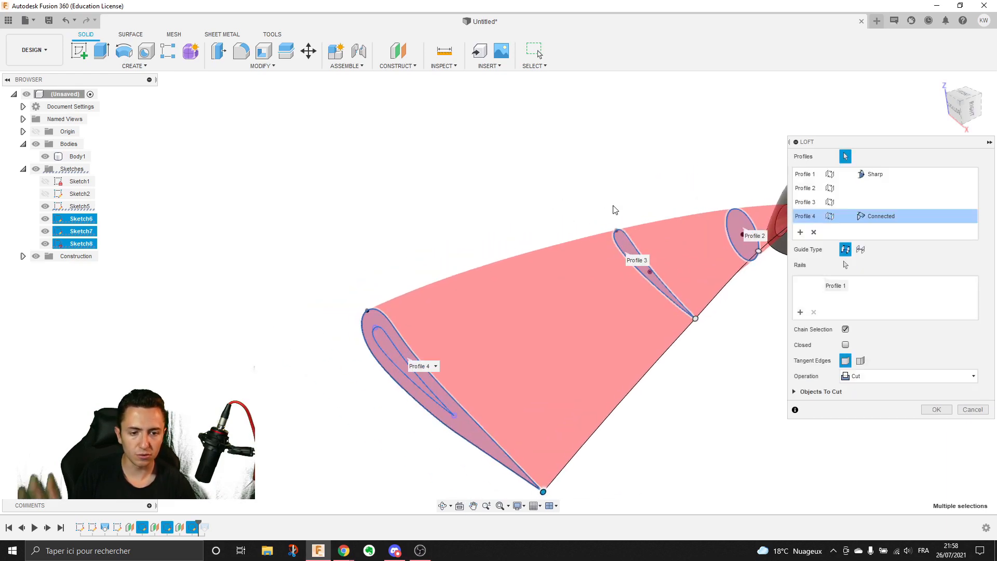
left_click(388, 347)
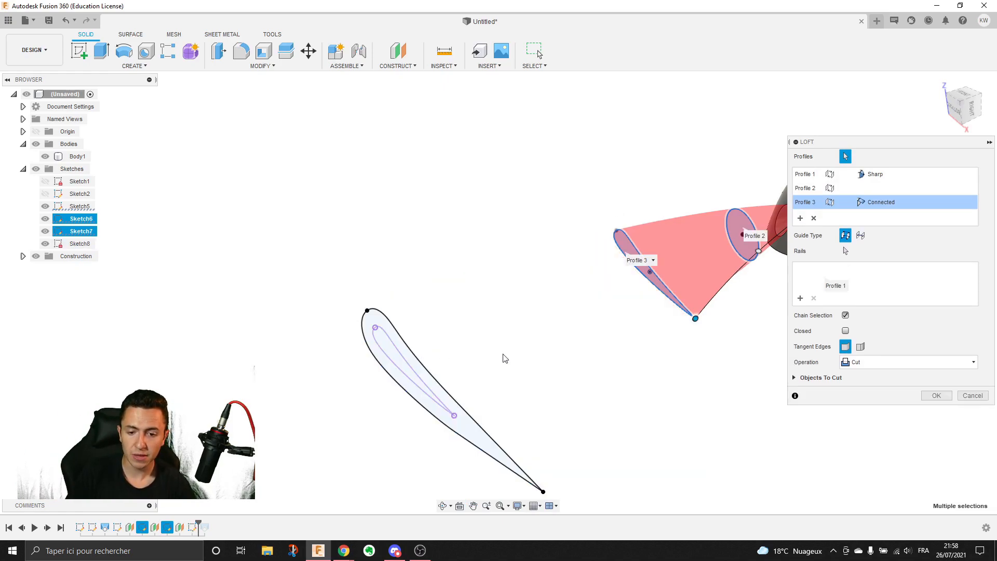
middle_click_drag(494, 356, 530, 280)
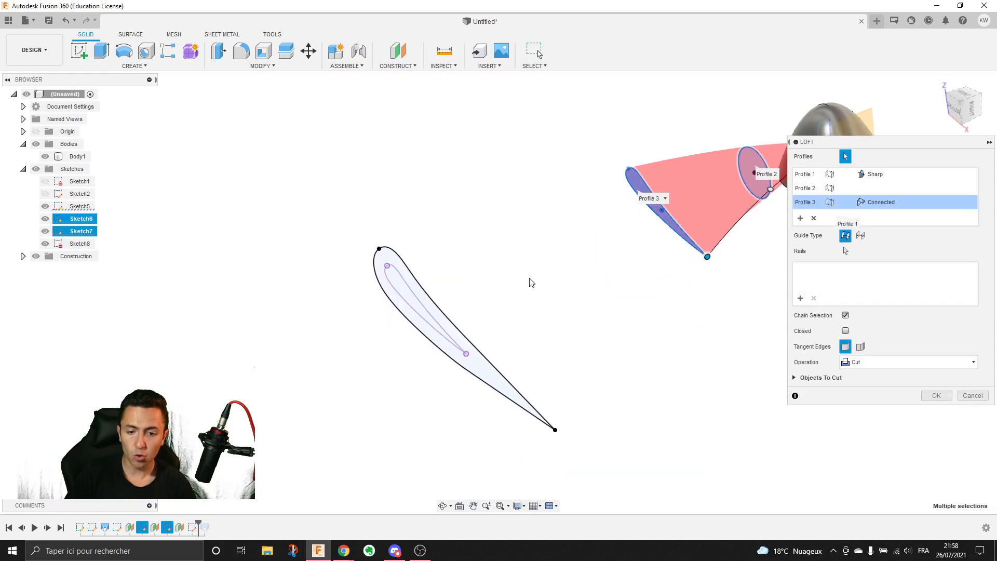
left_click(478, 362)
scroll(465, 338, "up", 3)
mouse_move(454, 317)
middle_mouse_down("shift")
mouse_move(564, 305)
mouse_move(584, 292)
mouse_move(471, 328)
middle_mouse_up("shift")
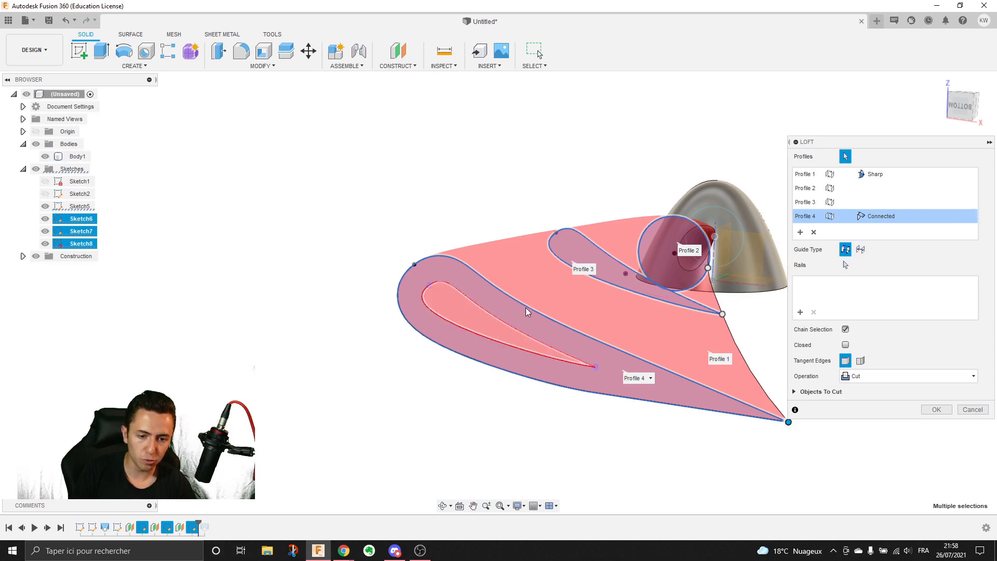
left_click(467, 313)
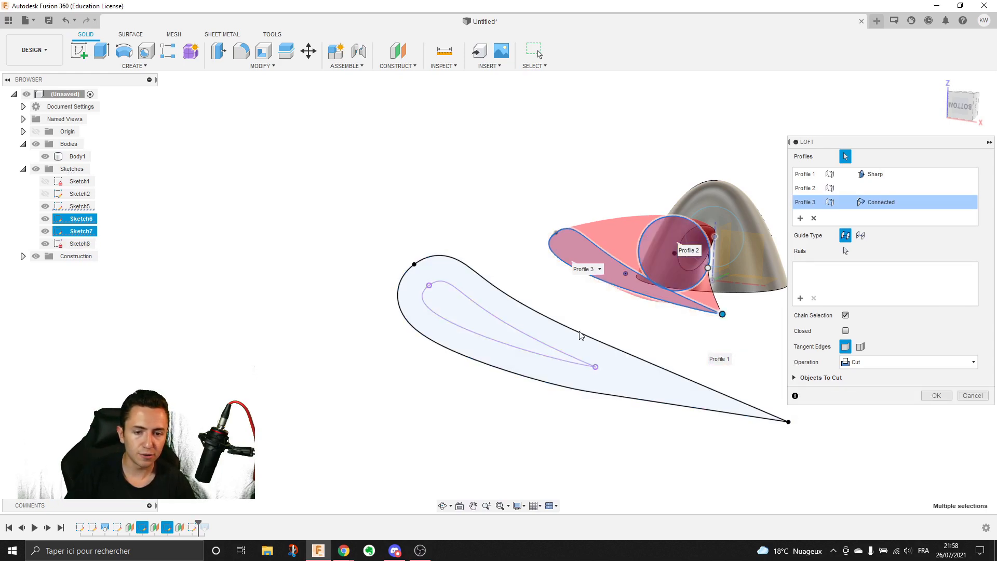
left_click(694, 400)
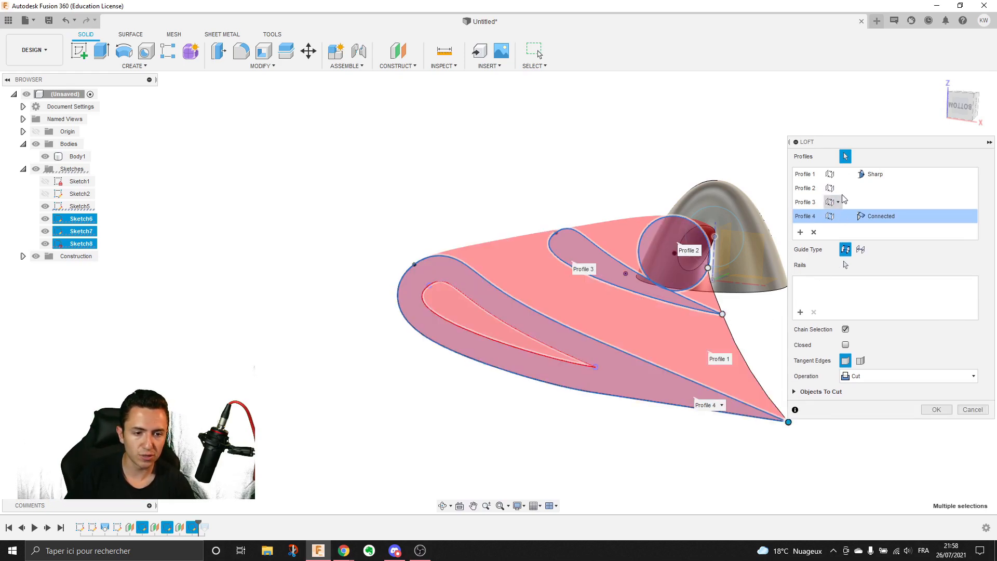
left_click(808, 203)
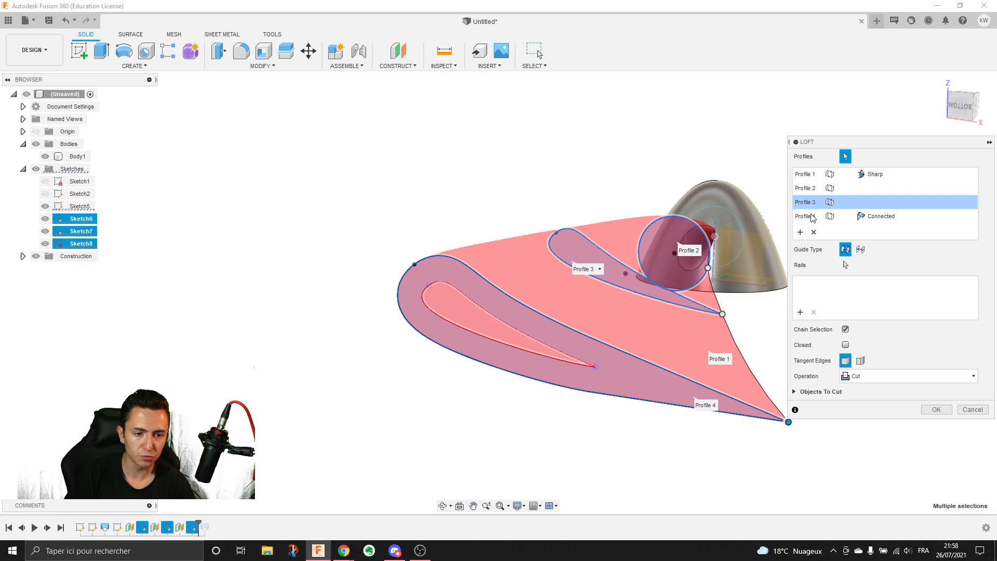
left_click(813, 218)
left_click(452, 335)
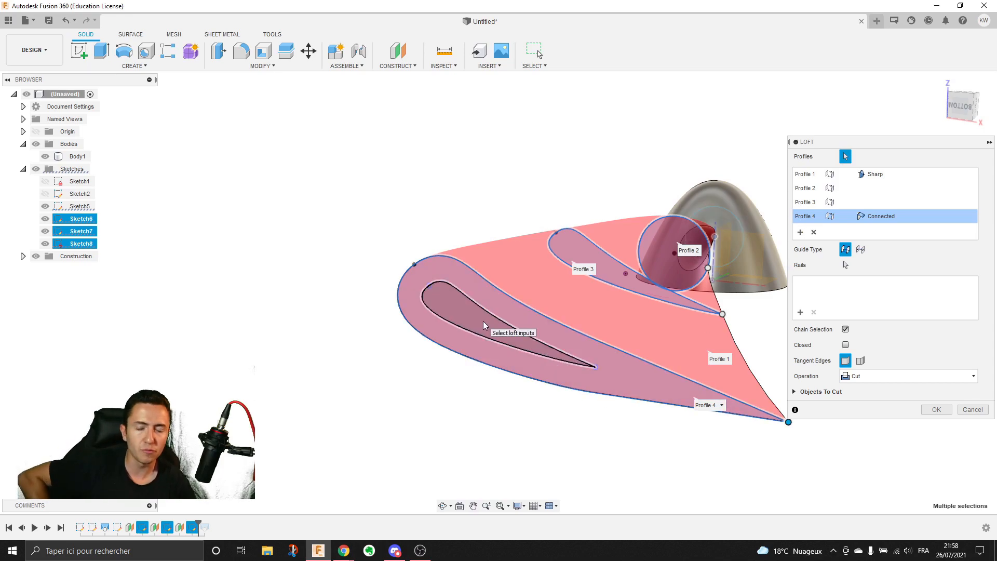
- Set the loft operation to Join and create the blade as part of the hub body
middle_click_drag(484, 321, 606, 308, "shift")
left_click(866, 376)
left_click(870, 387)
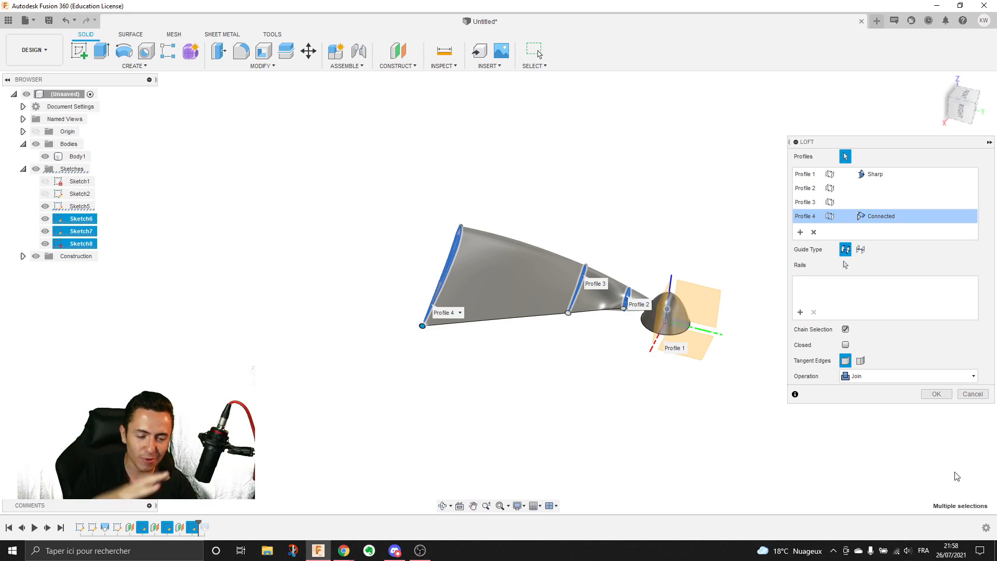
left_click(937, 394)
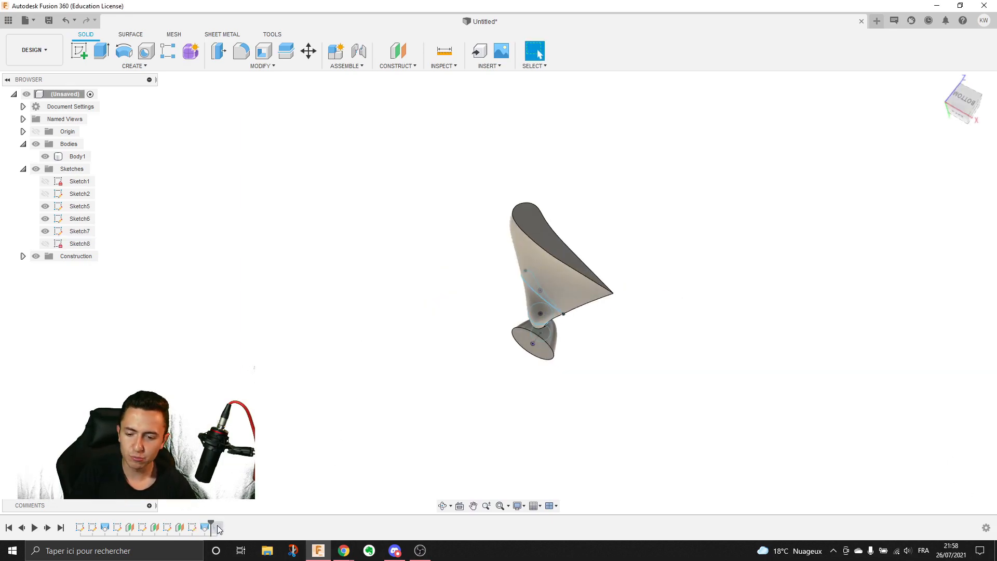
- Edit the outer airfoil's sketch and set the outline's offset from the projected curves to 10 mm
middle_click_drag(701, 398, 707, 307, "shift")
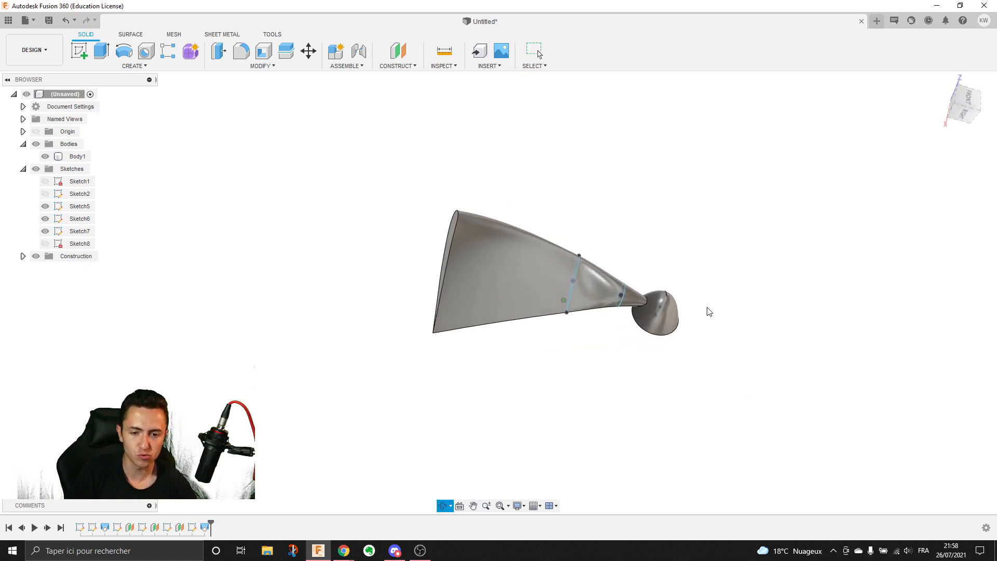
scroll(507, 277, "up", 2)
middle_click_drag(507, 276, 552, 283, "shift")
left_click(463, 284)
middle_click_drag(463, 284, 497, 307, "shift")
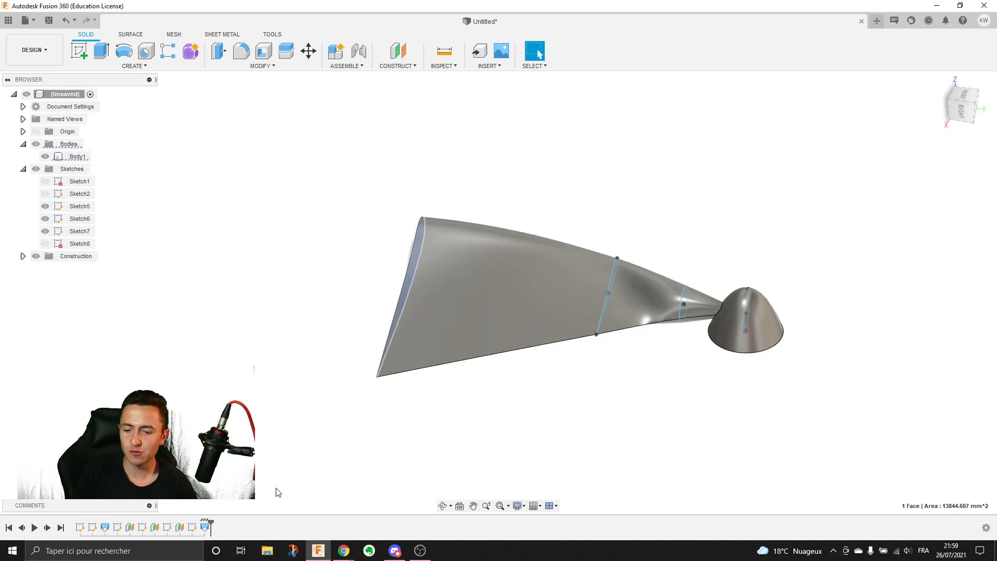
right_click(192, 528)
left_click(252, 457)
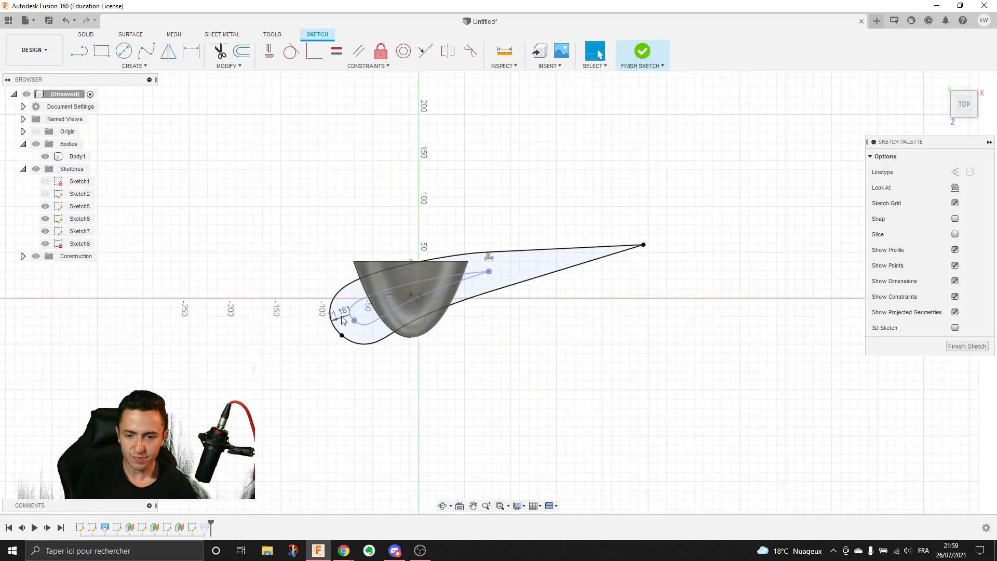
double_click(343, 318)
key("BackSpace")
type("-10")
key("Return")
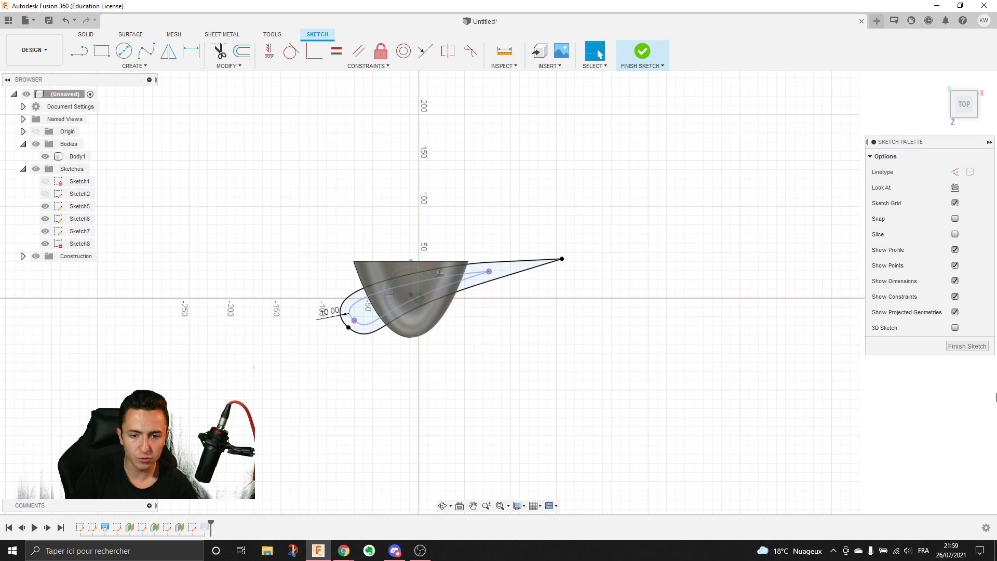
left_click(984, 349)
- Examine the reshaped blade and its proportions to the hub from several angles
mouse_move(454, 354)
middle_mouse_down("shift")
mouse_move(402, 206)
mouse_move(460, 266)
mouse_move(648, 291)
middle_mouse_up("shift")
scroll(649, 286, "down", 3)
mouse_move(352, 269)
middle_mouse_down("shift")
mouse_move(385, 232)
mouse_move(367, 265)
middle_mouse_up("shift")
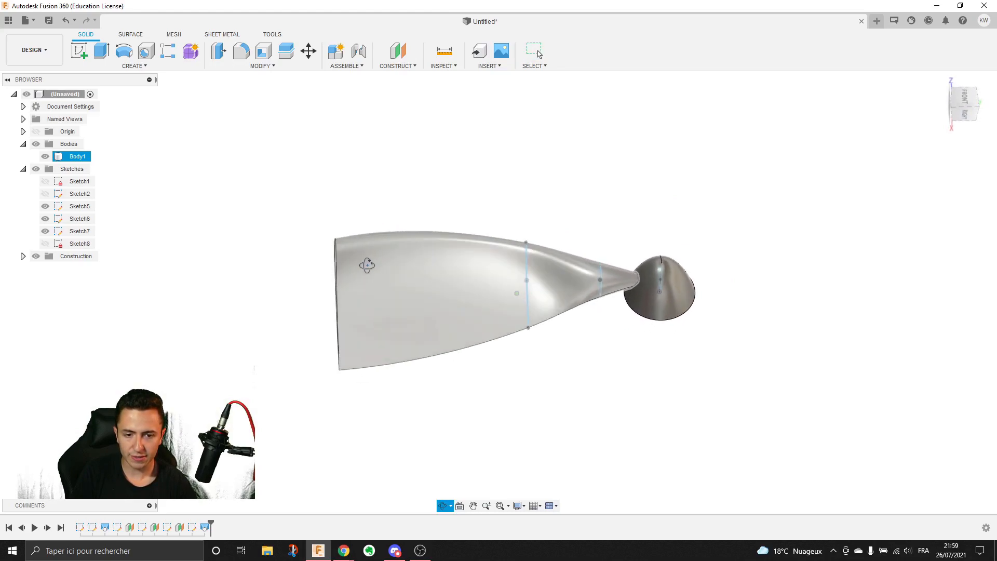
scroll(368, 266, "down", 3)
left_click(567, 296)
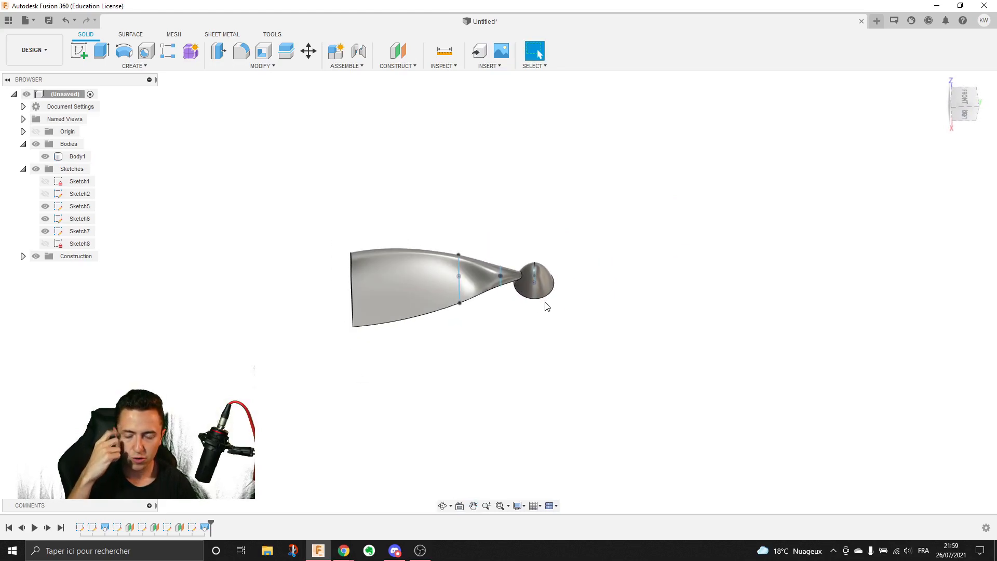
middle_click_drag(391, 299, 358, 196)
scroll(465, 288, "up", 2)
scroll(463, 287, "down", 3)
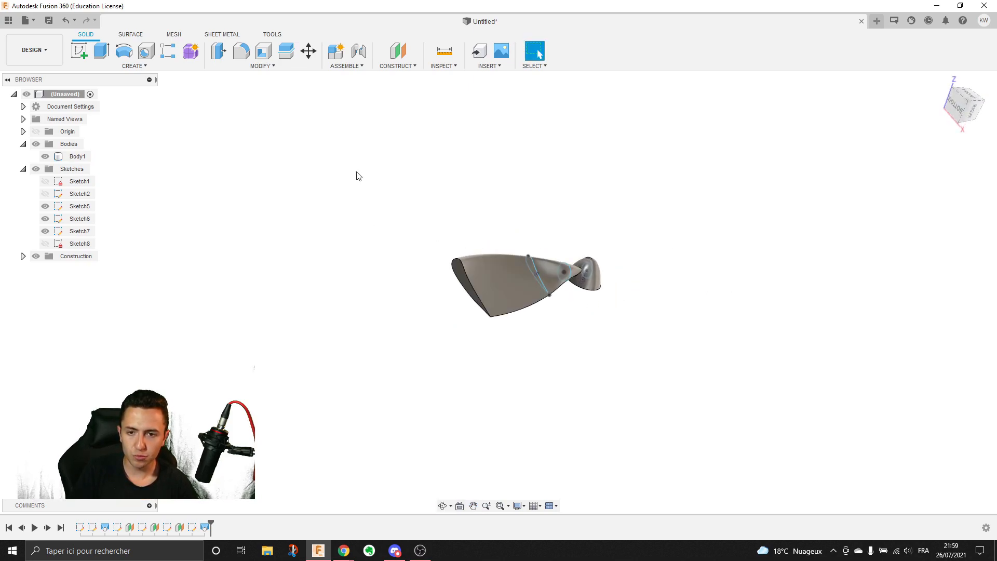
- Create a plane offset about 1360 mm from the blade's outer end face, on the side away from the hub
left_click(400, 54)
left_click(463, 275)
middle_click_drag(463, 266, 309, 335, "shift")
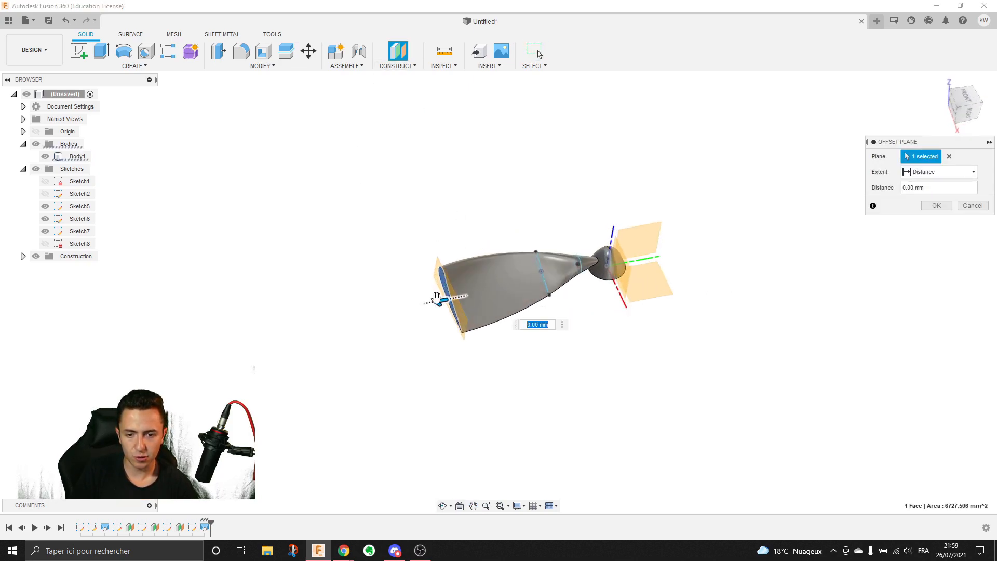
left_click_drag(309, 335, 242, 336)
middle_click_drag(242, 336, 561, 305)
scroll(556, 307, "down", 3)
left_click_drag(540, 313, 445, 333)
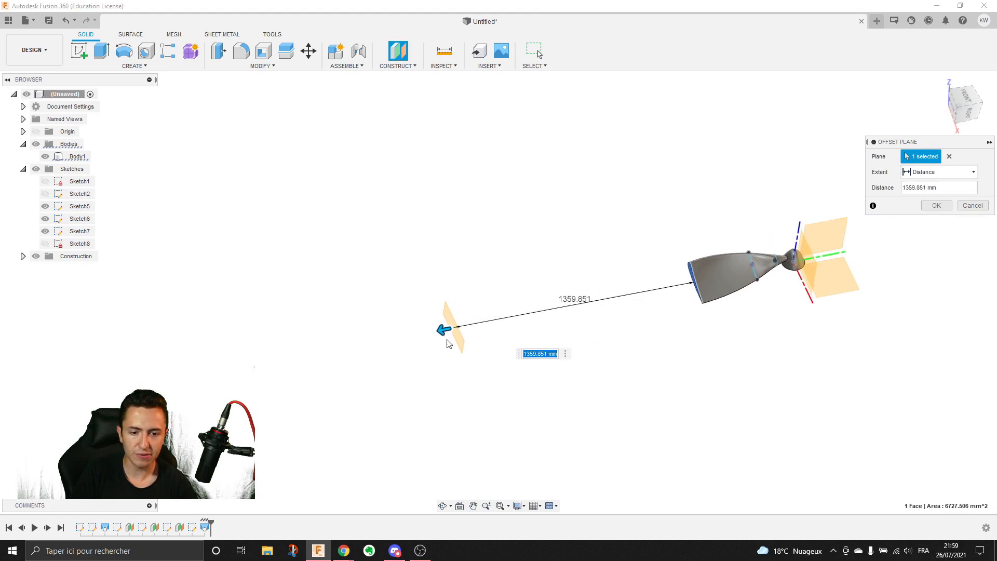
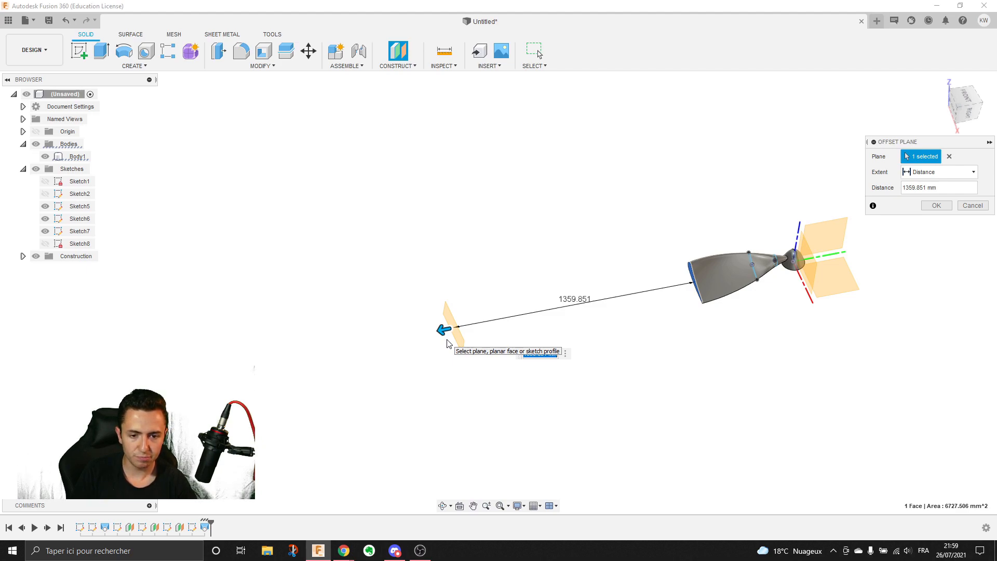
left_click(937, 205)
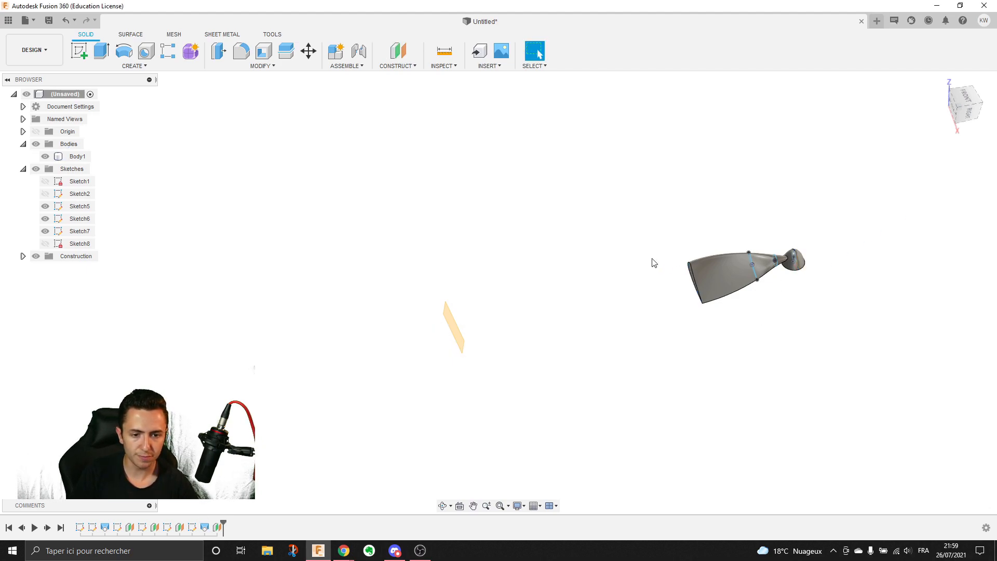
- Create a sketch on the new offset plane far beyond the blade's end face
middle_click_drag(661, 261, 468, 331, "shift")
left_click(473, 303)
right_click(473, 303)
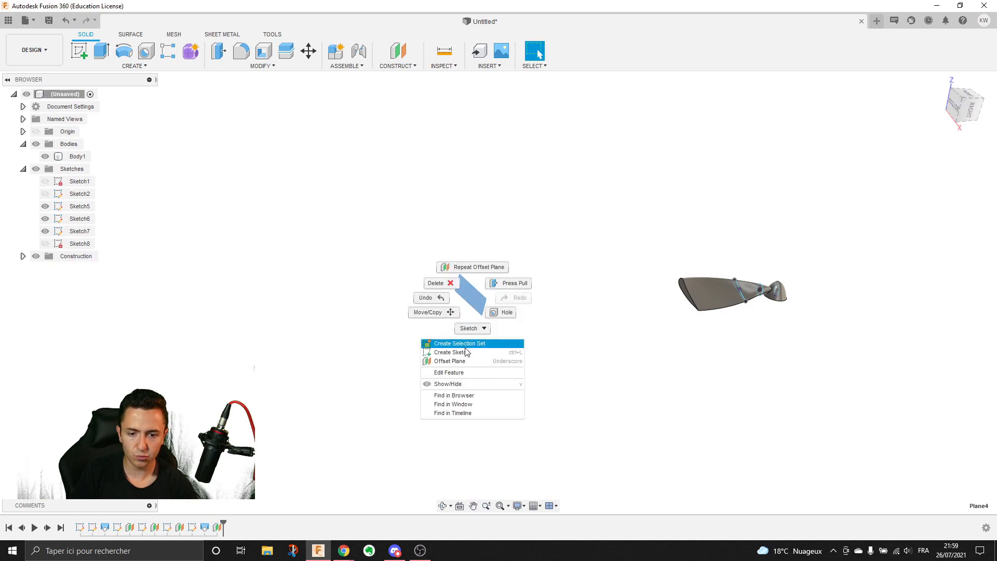
left_click(475, 350)
- Project the airfoil outline of the blade's end face into the new sketch with the projection link on
scroll(543, 308, "up", 2)
mouse_move(543, 308)
middle_mouse_down()
mouse_move(557, 341)
mouse_move(574, 350)
middle_mouse_up()
middle_click_drag(574, 349, 540, 339, "shift")
key("p")
left_click(607, 209)
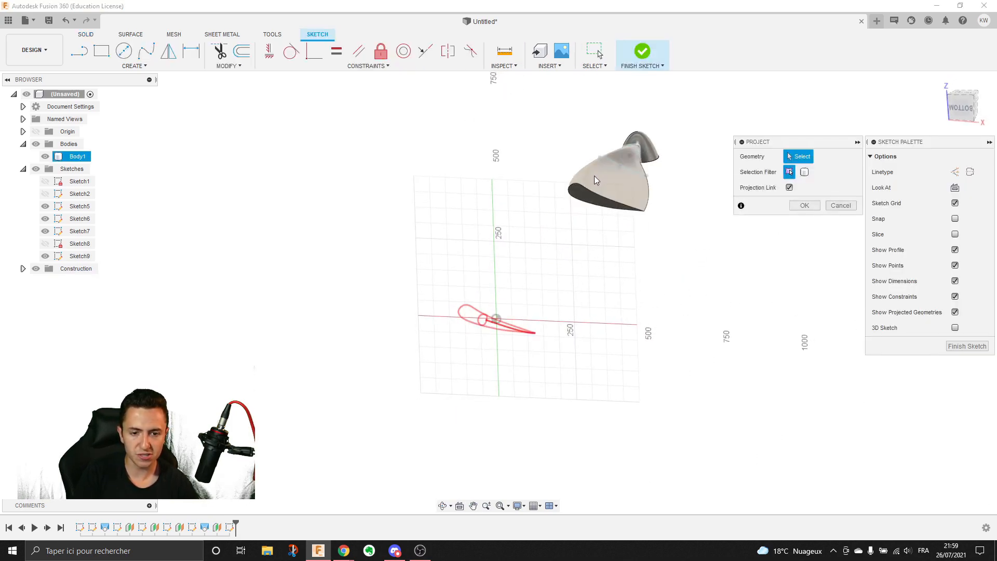
left_click(805, 206)
- Offset the projected airfoil outline inward by about 14 mm to form a smaller tip section
scroll(514, 338, "up", 2)
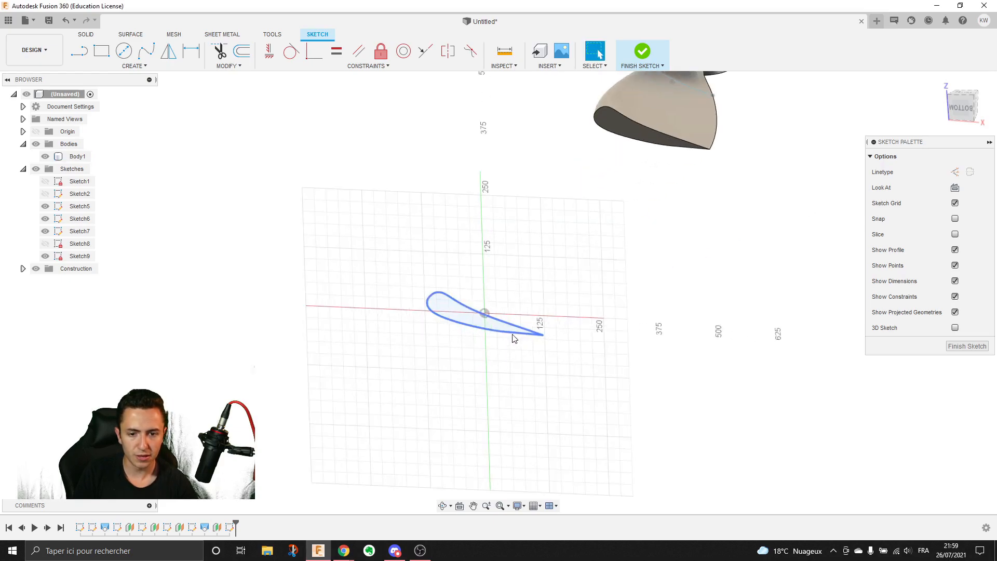
left_click(514, 335)
left_click(242, 50)
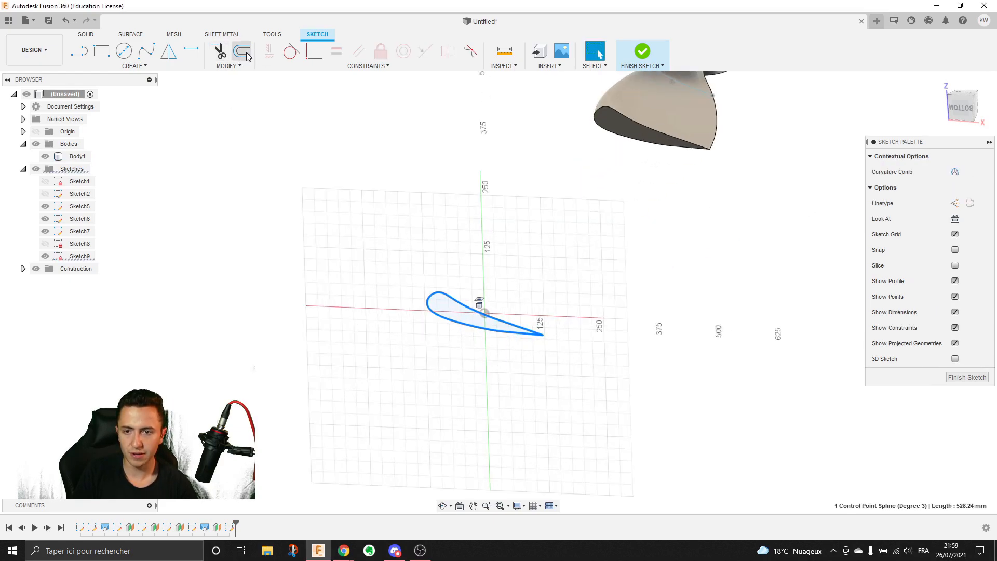
scroll(513, 337, "up", 2)
left_click_drag(514, 338, 514, 331)
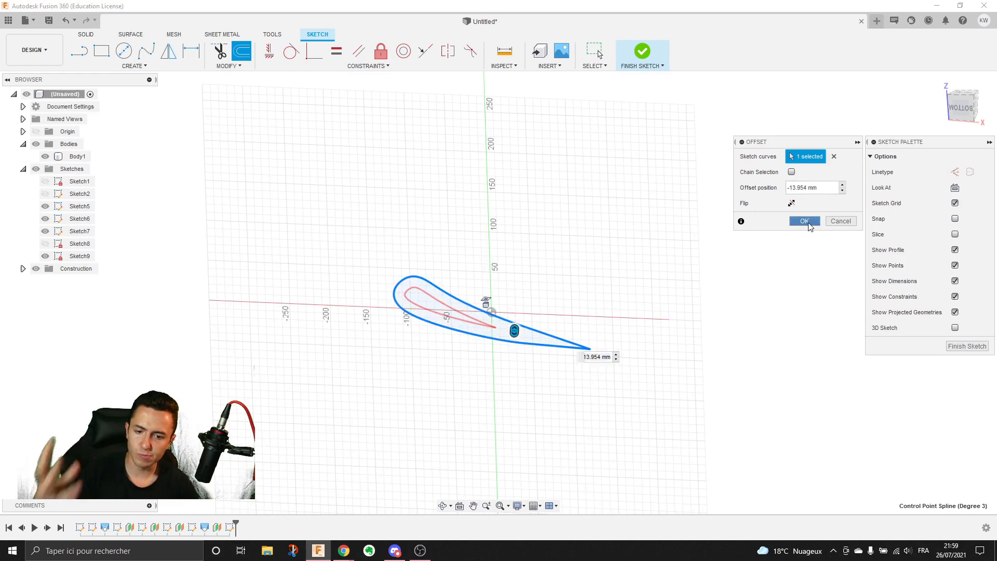
left_click(805, 221)
scroll(723, 301, "down", 5)
mouse_move(583, 348)
middle_mouse_down("shift")
mouse_move(490, 350)
mouse_move(586, 341)
mouse_move(601, 362)
middle_mouse_up("shift")
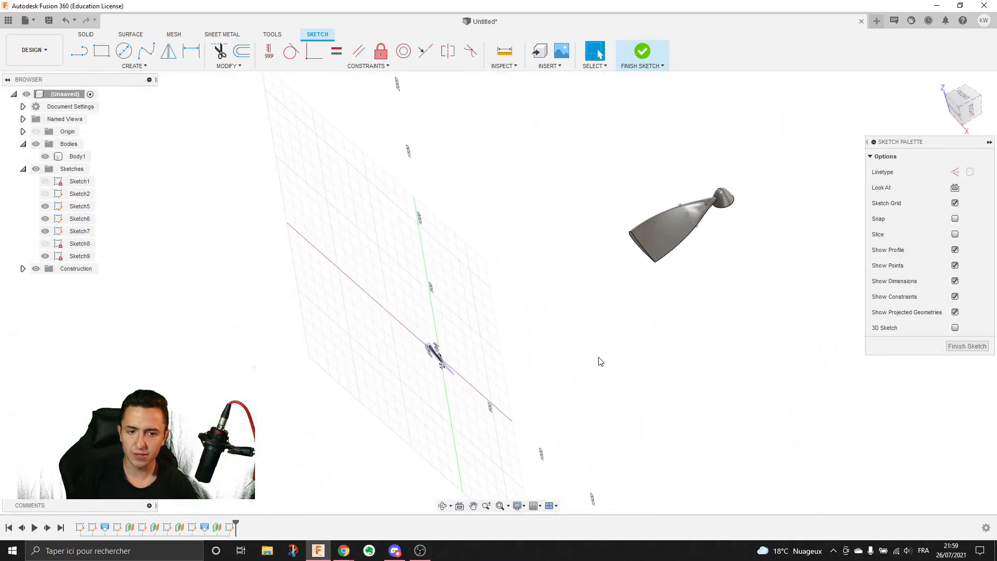
scroll(468, 381, "up", 5)
middle_click_drag(432, 358, 425, 334, "shift")
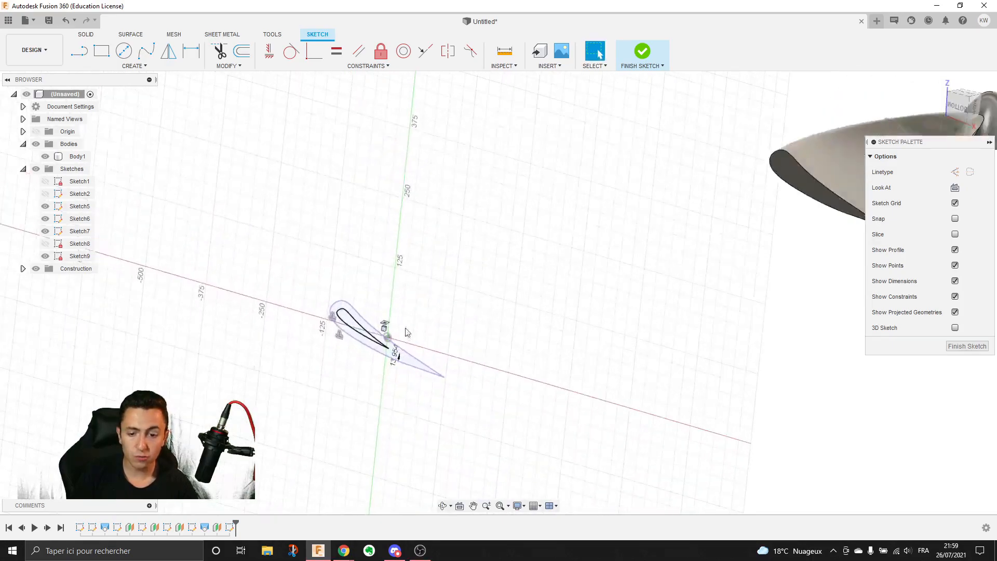
left_click(360, 329)
right_click(361, 329)
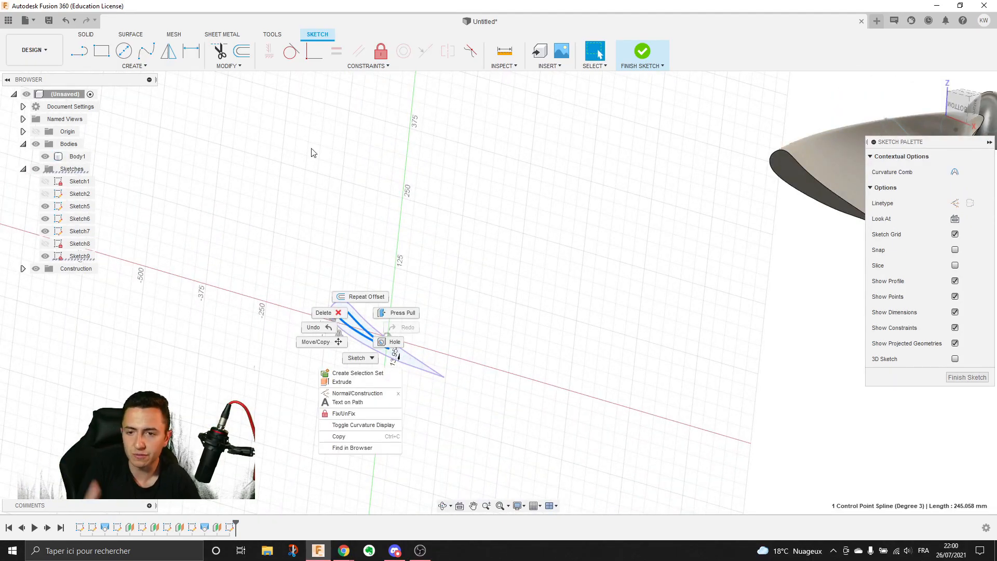
key("Escape")
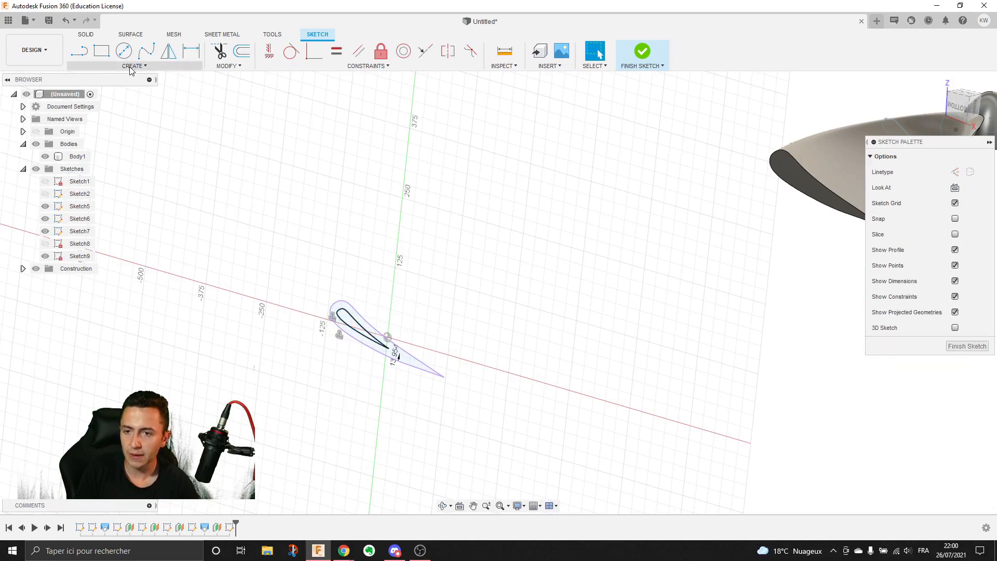
left_click(133, 65)
left_click(461, 188)
middle_click_drag(461, 188, 436, 201, "shift")
scroll(436, 202, "down", 2)
middle_click_drag(435, 201, 347, 229)
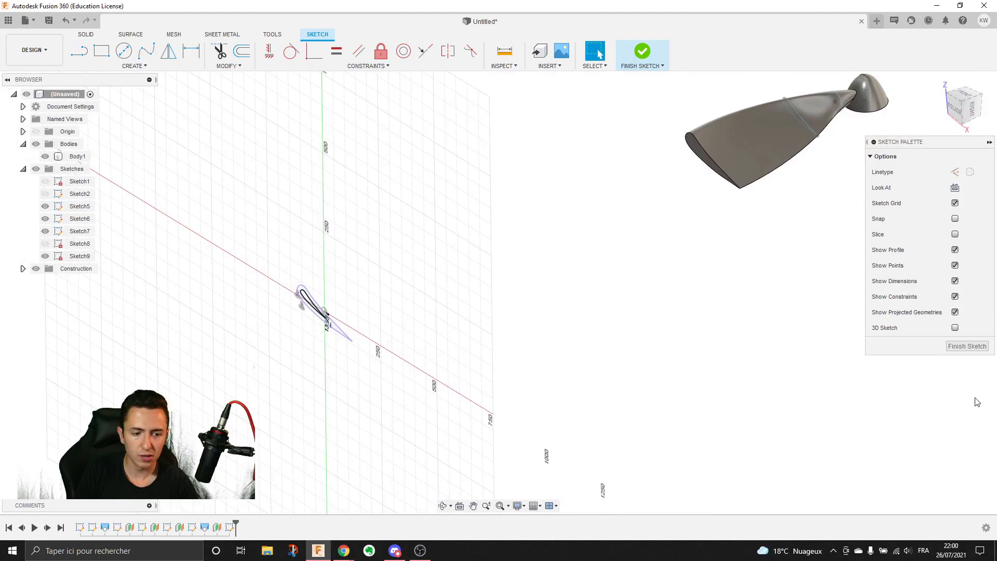
- Finish the sketch and loft the blade's outer end face to the small tip airfoil, joined to the blade body
left_click(964, 348)
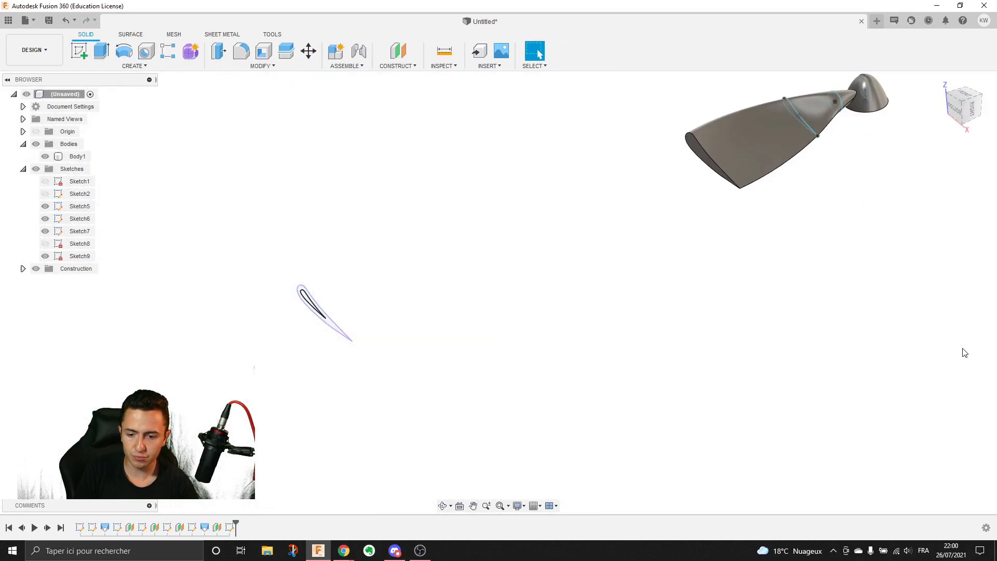
left_click(134, 65)
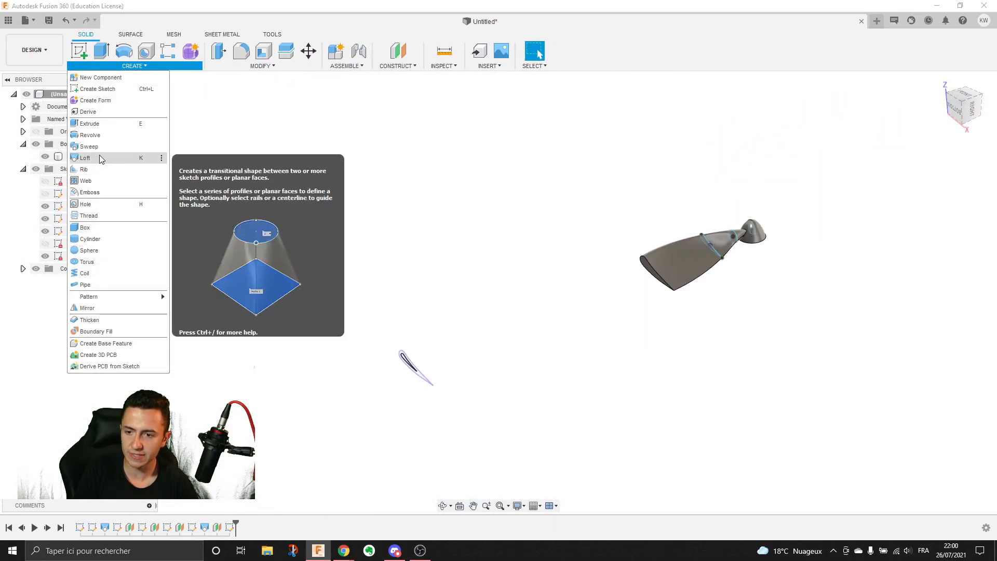
left_click(110, 162)
left_click(649, 266)
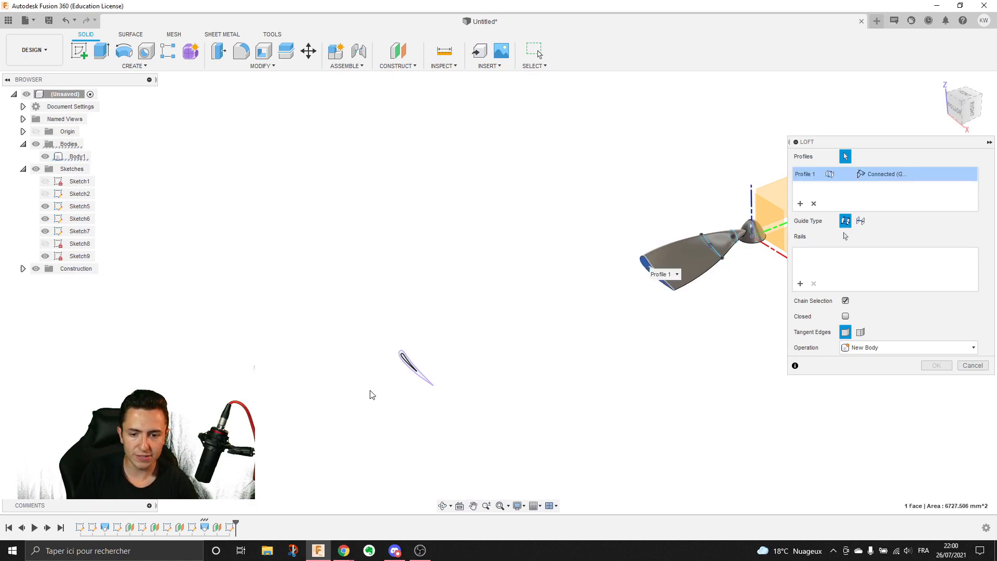
scroll(395, 378, "up", 5)
scroll(580, 332, "down", 2)
middle_click_drag(580, 332, 407, 379)
scroll(496, 360, "down", 5)
middle_click_drag(575, 356, 542, 334, "shift")
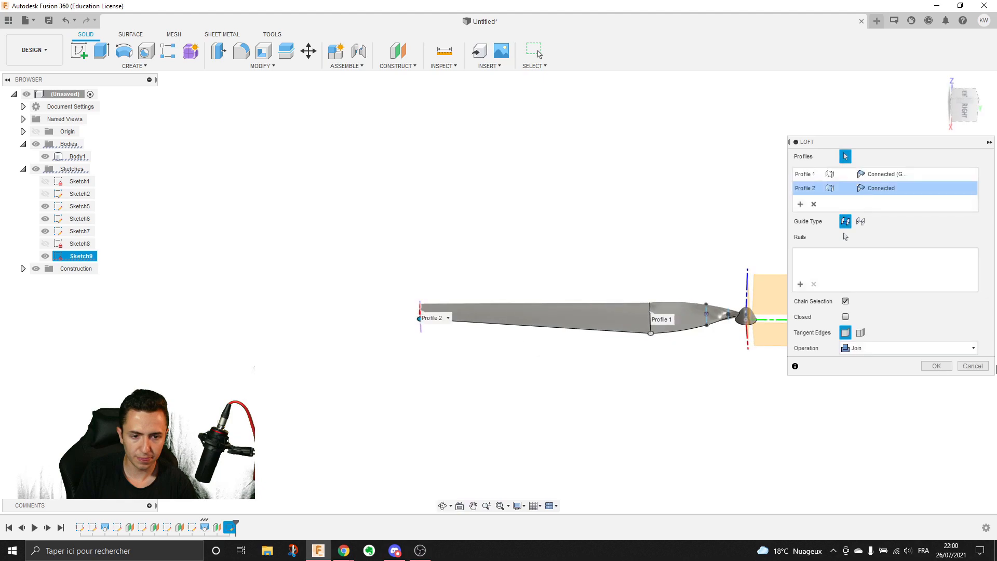
left_click(937, 365)
- Delete both blade lofts, including the one the outer plane depends on, and open that outermost offset plane for editing
scroll(707, 301, "up", 3)
mouse_move(575, 301)
middle_mouse_down("shift")
mouse_move(578, 283)
mouse_move(624, 296)
mouse_move(630, 310)
mouse_move(601, 296)
mouse_move(583, 332)
mouse_move(538, 332)
mouse_move(563, 374)
mouse_move(585, 329)
mouse_move(581, 343)
mouse_move(533, 327)
mouse_move(578, 323)
mouse_move(616, 292)
mouse_move(623, 263)
mouse_move(621, 304)
middle_mouse_up("shift")
left_click(692, 276)
key("Escape")
left_click(243, 529)
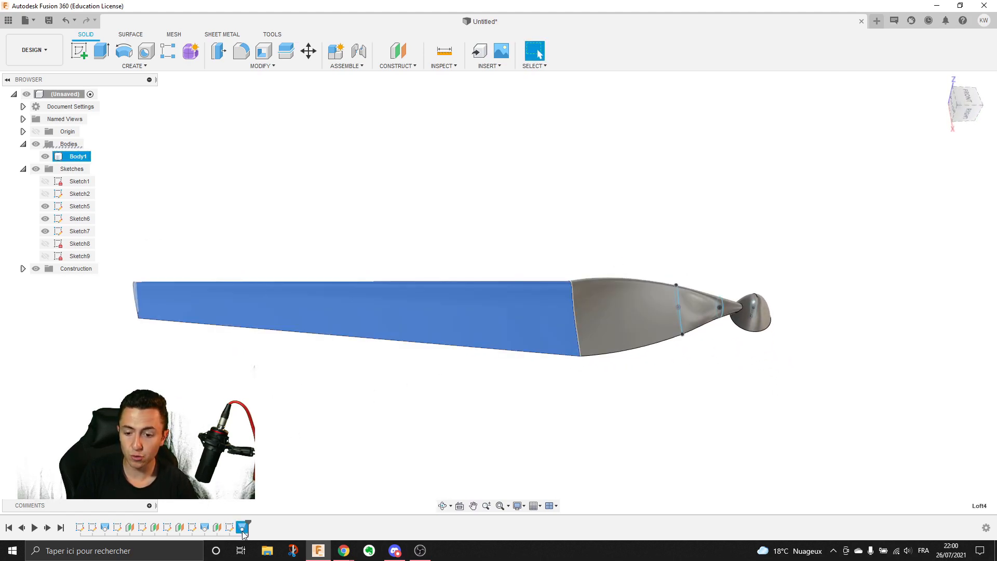
left_click_drag(243, 535, 234, 535)
left_click(205, 529)
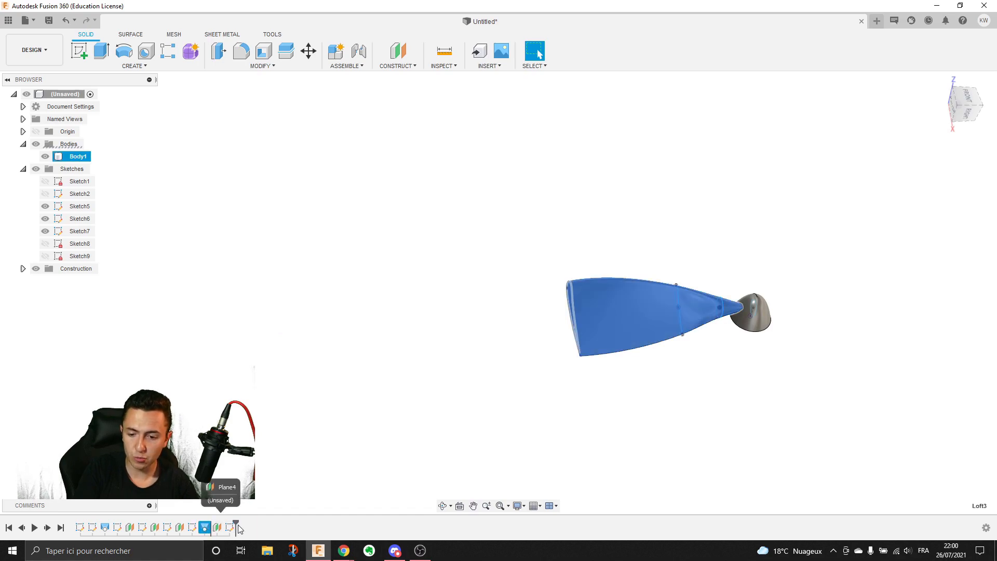
key("Delete")
left_click(463, 294)
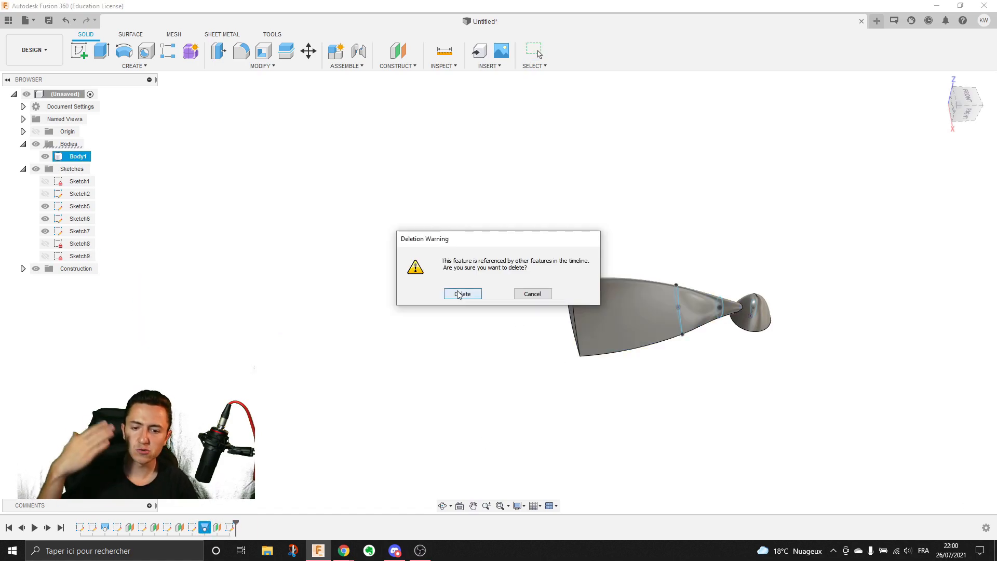
left_click(462, 293)
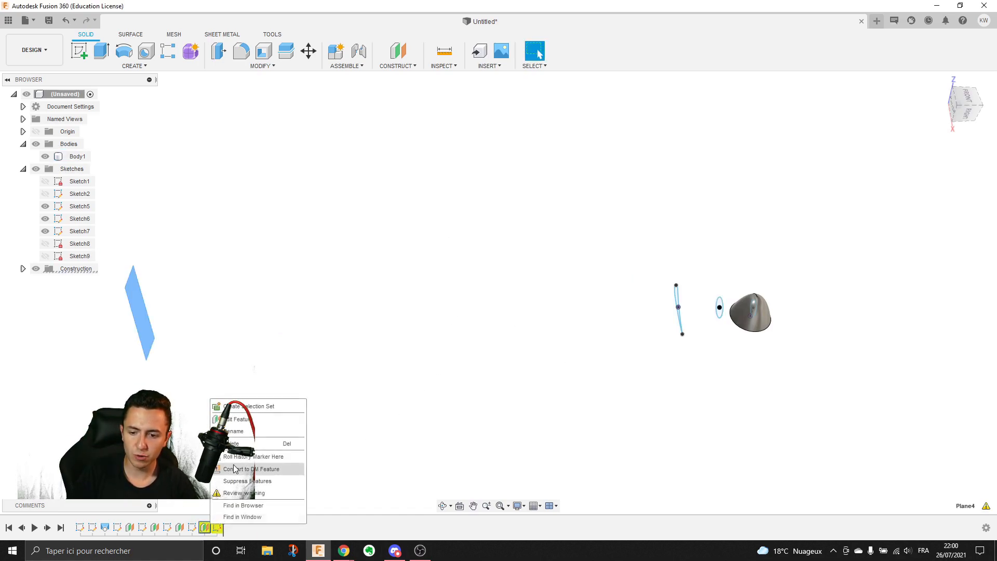
left_click(249, 420)
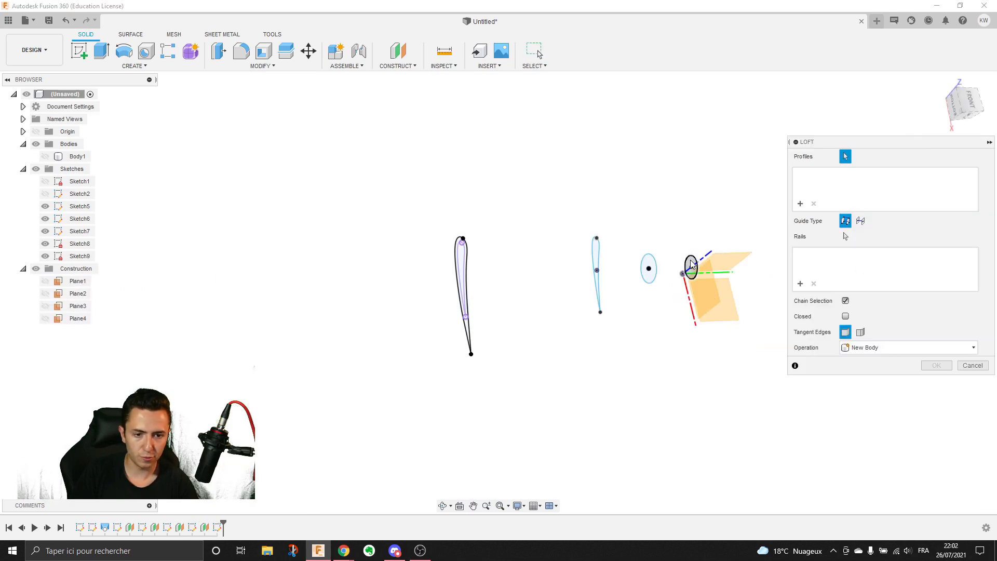
- Try a single loft from the hub circle through the second circle, both larger airfoils and the small tip airfoil
left_click(690, 268)
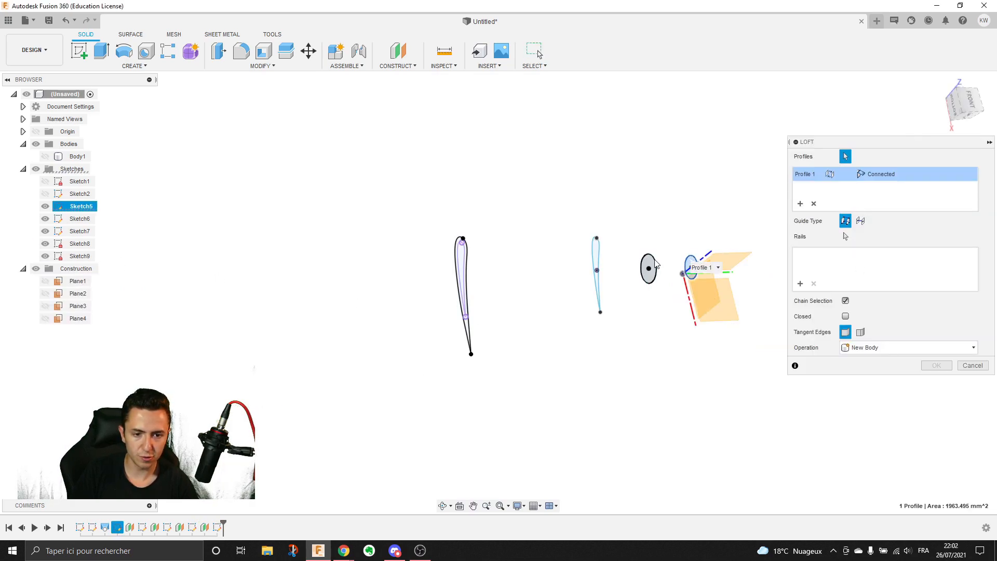
left_click(654, 265)
left_click(597, 253)
scroll(480, 231, "up", 5)
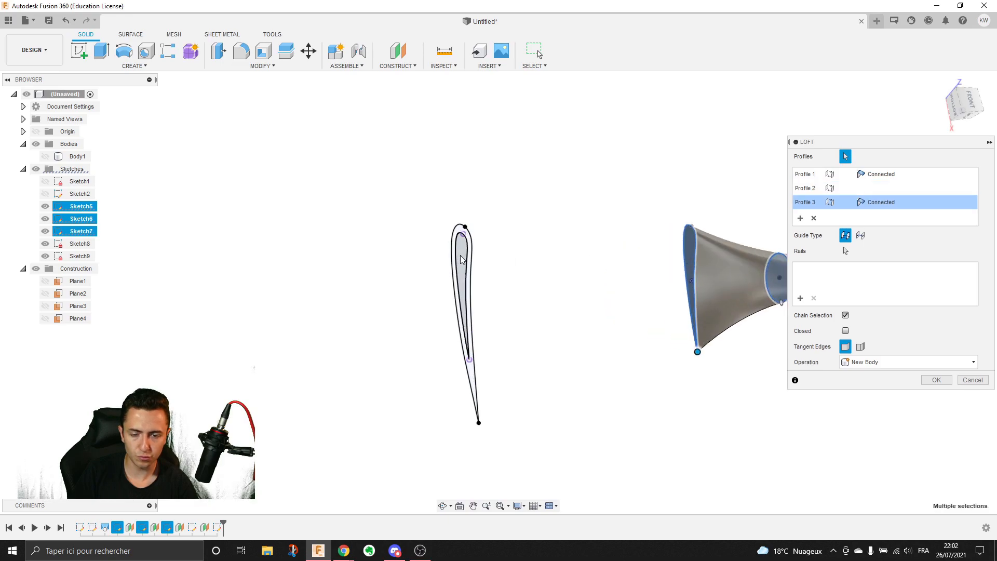
left_click(466, 245)
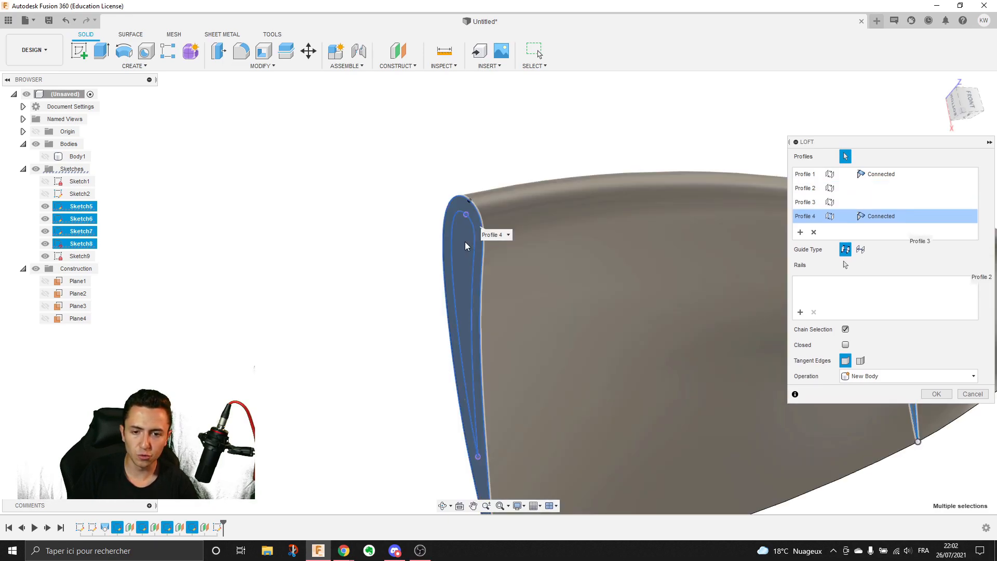
scroll(447, 299, "down", 5)
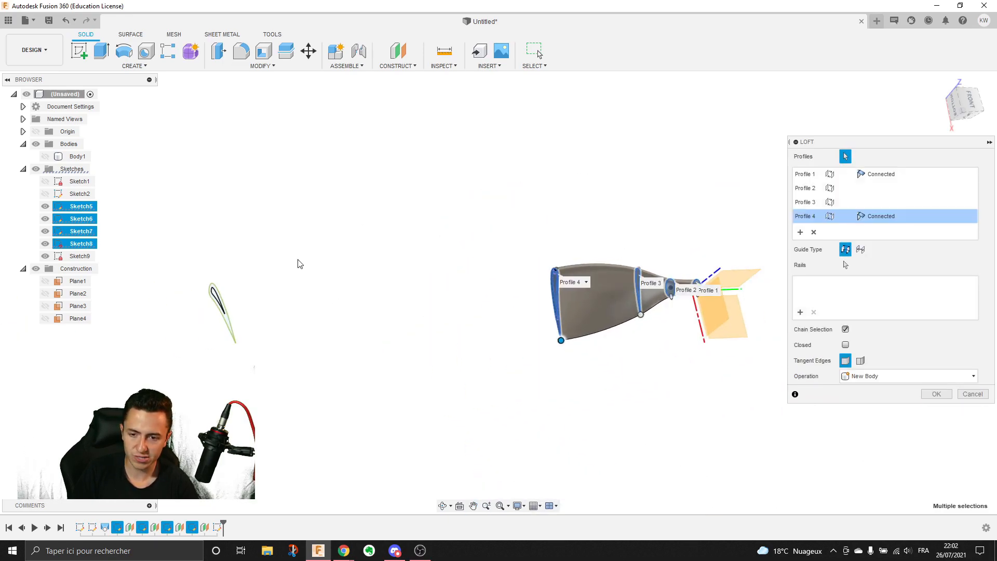
scroll(258, 328, "up", 3)
middle_click_drag(361, 327, 401, 307, "shift")
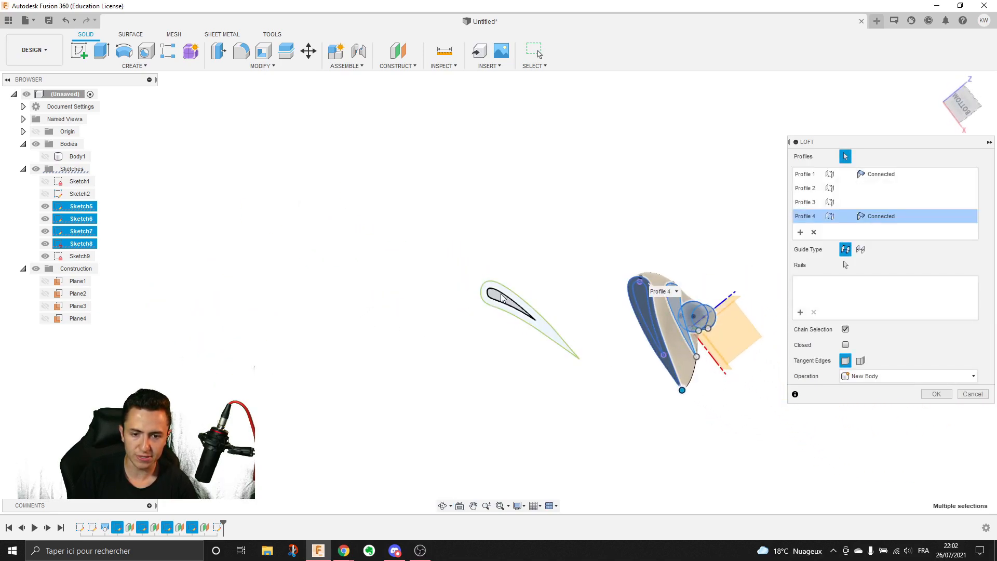
left_click(513, 306)
middle_click_drag(632, 346, 455, 330, "shift")
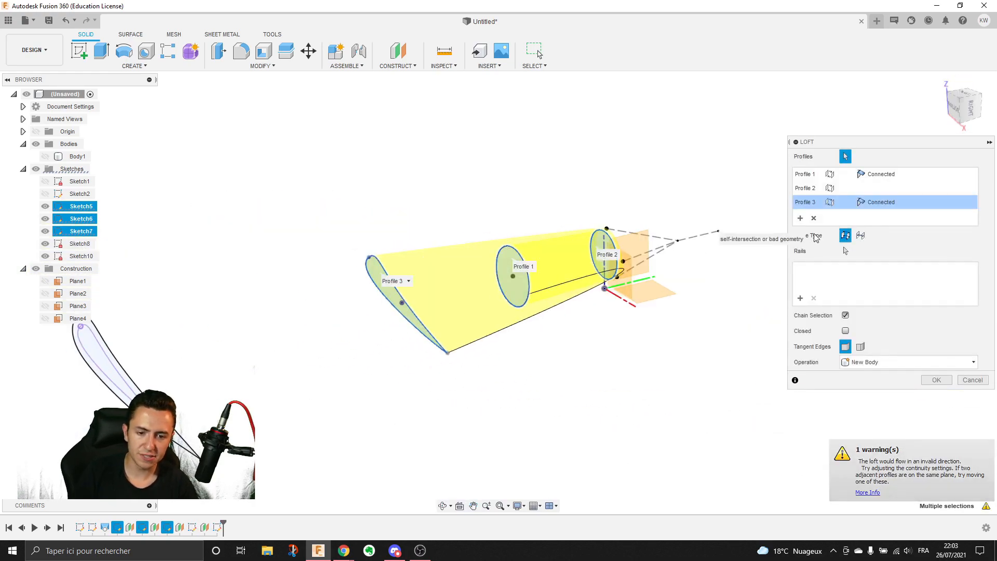
- Remove all three wrongly ordered profiles from the loft
scroll(447, 312, "up", 3)
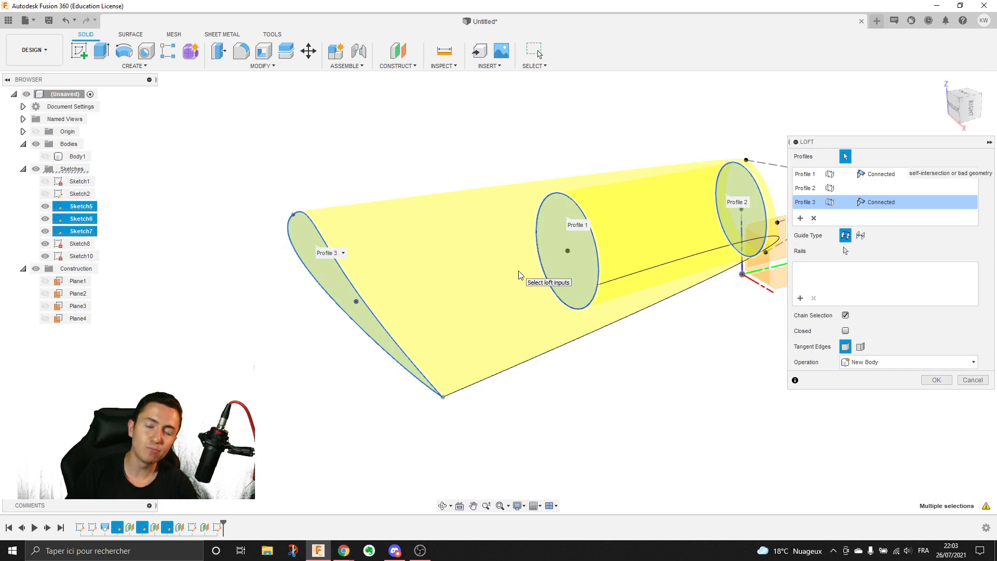
middle_click_drag(534, 254, 510, 263)
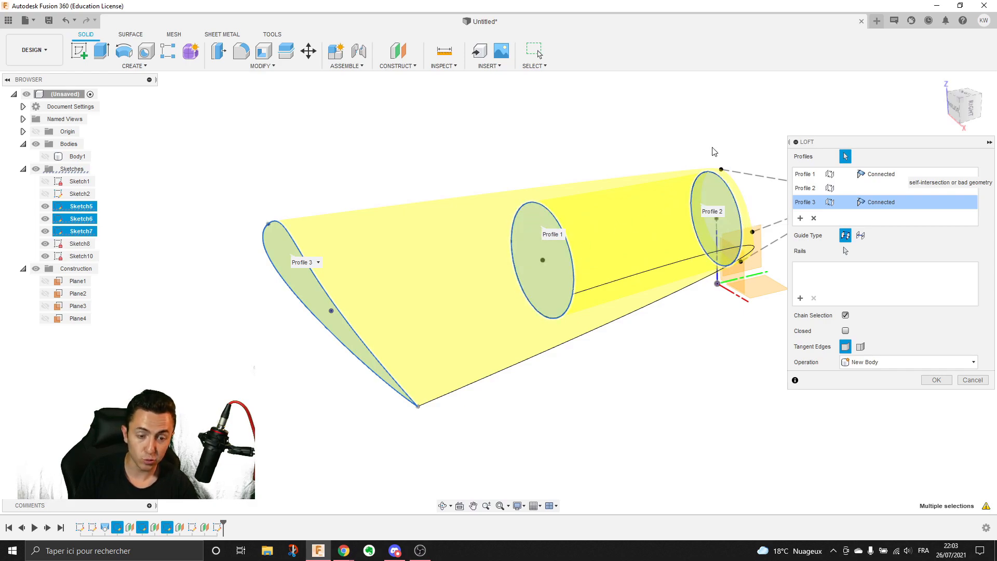
left_click(819, 219)
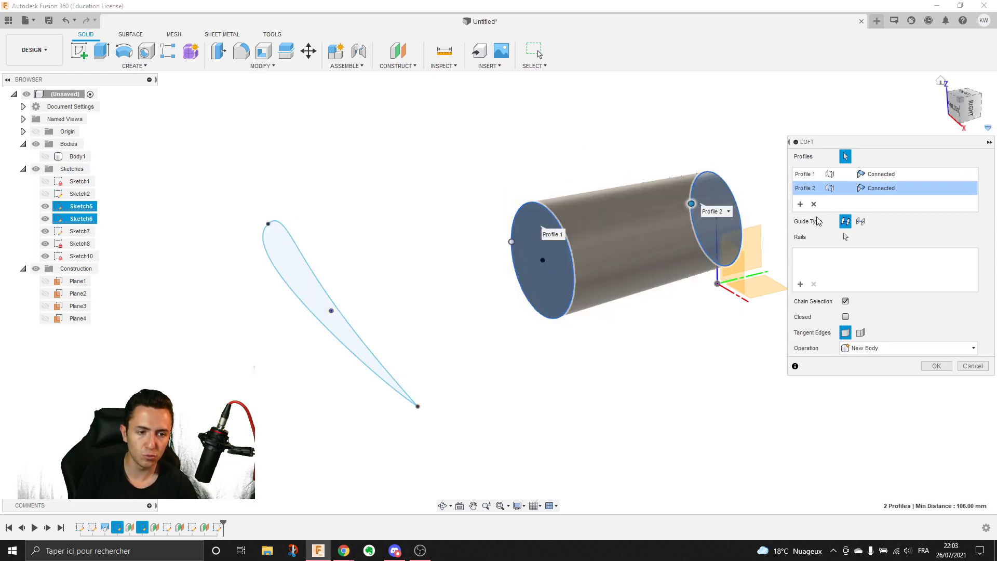
left_click(814, 204)
left_click(814, 204)
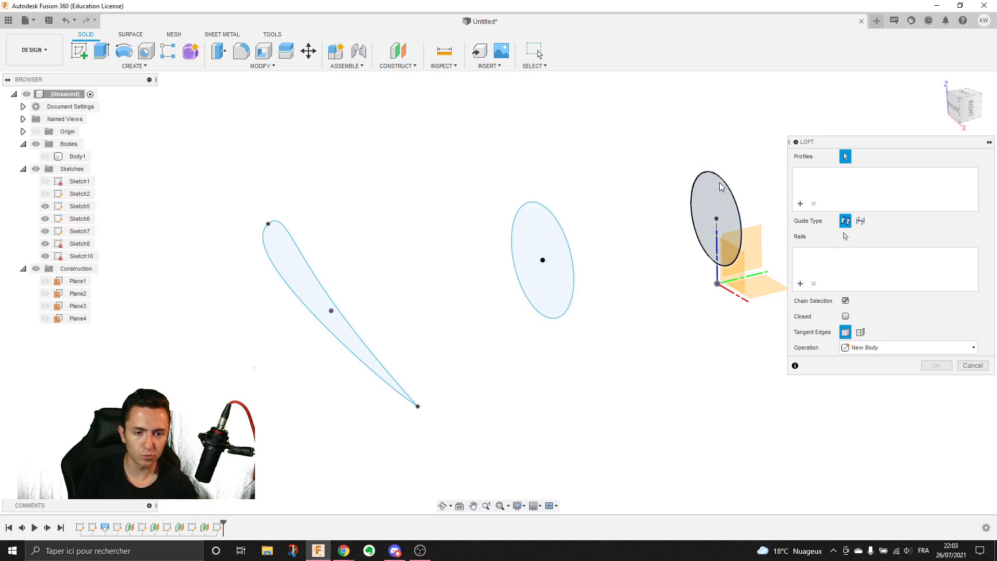
- Select the loft profiles in order outward from the hub: hub circle, second circle, first airfoil, large airfoil and small inner tip airfoil
left_click(720, 187)
left_click(542, 205)
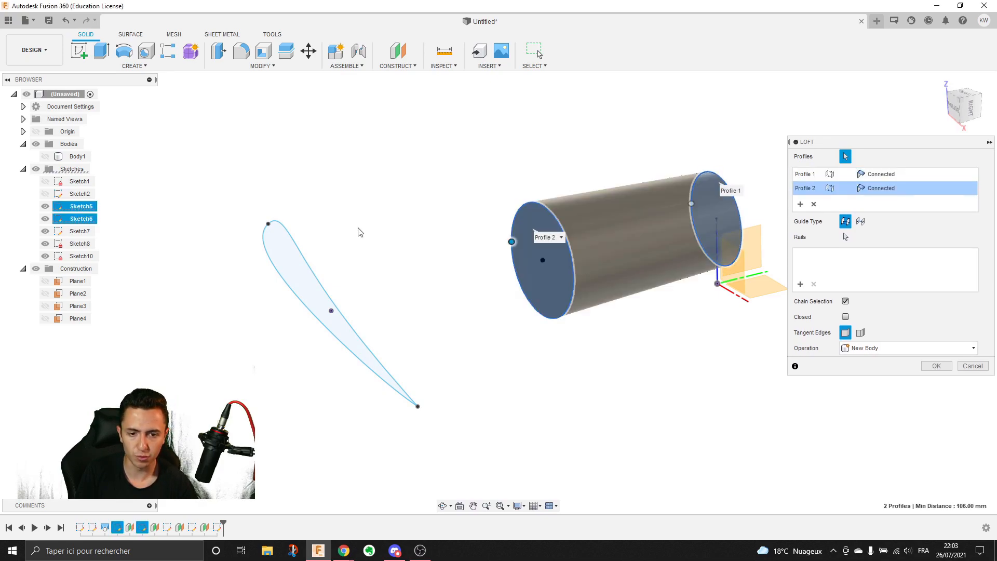
left_click(274, 245)
middle_click_drag(274, 246, 721, 175)
scroll(721, 175, "down", 2)
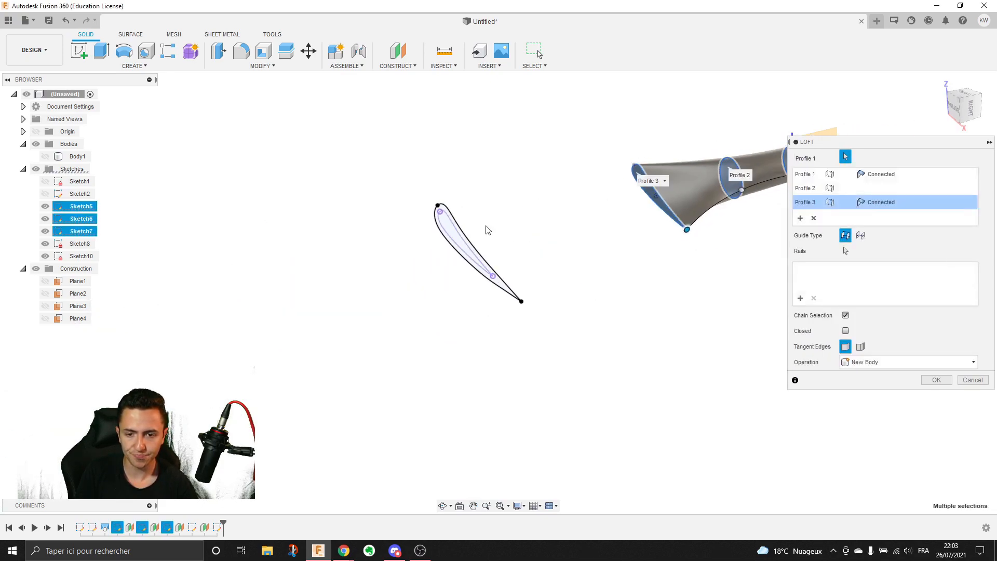
left_click(443, 214)
middle_click_drag(443, 214, 480, 229)
scroll(255, 300, "up", 3)
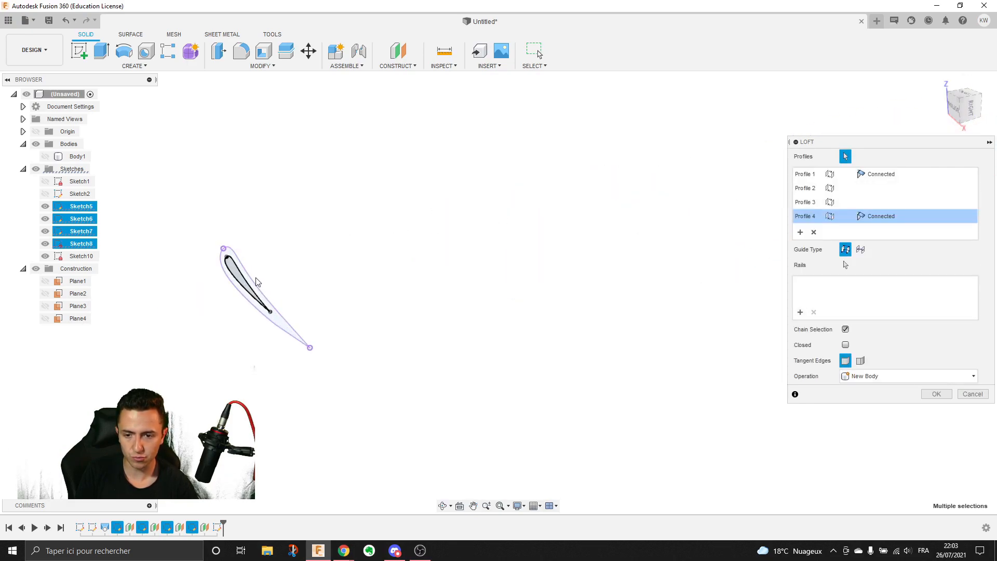
left_click(254, 283)
- Show the hub body and set the loft operation to Join, checking the blade's shape along its length
scroll(403, 283, "down", 3)
mouse_move(364, 334)
middle_mouse_down("shift")
mouse_move(561, 296)
mouse_move(516, 307)
mouse_move(544, 296)
mouse_move(540, 283)
middle_mouse_up("shift")
left_click(45, 156)
middle_click_drag(561, 223, 601, 264, "shift")
left_click(915, 376)
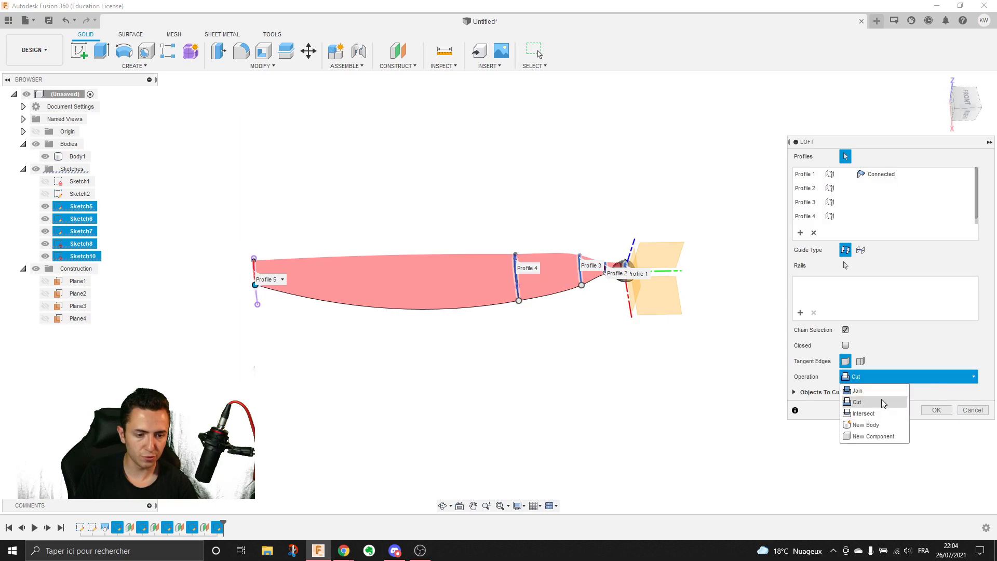
left_click(873, 393)
scroll(582, 255, "up", 4)
scroll(548, 311, "down", 4)
middle_click_drag(414, 281, 401, 252, "shift")
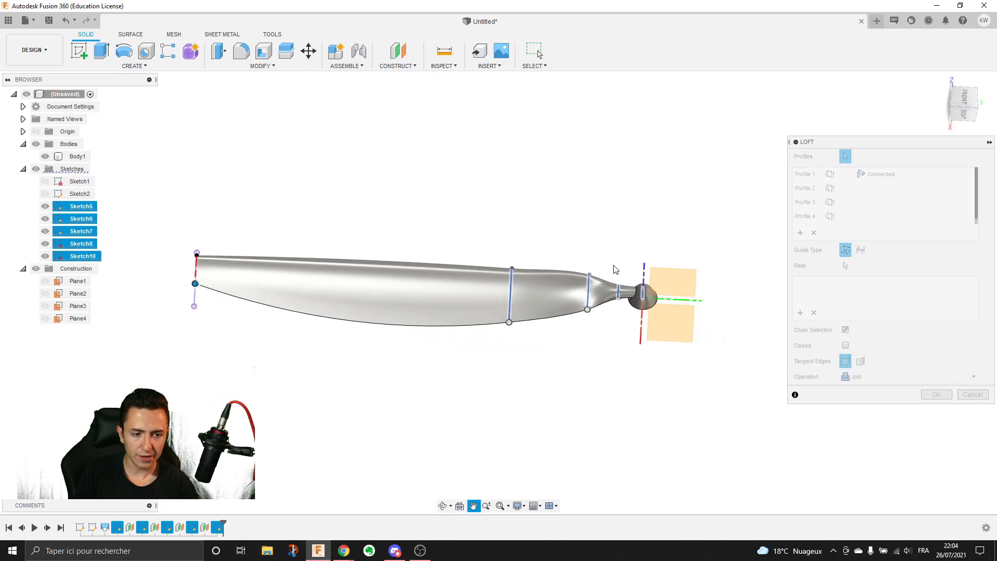
- Set the loft's end condition at the tip profile to Direction
left_click(892, 176)
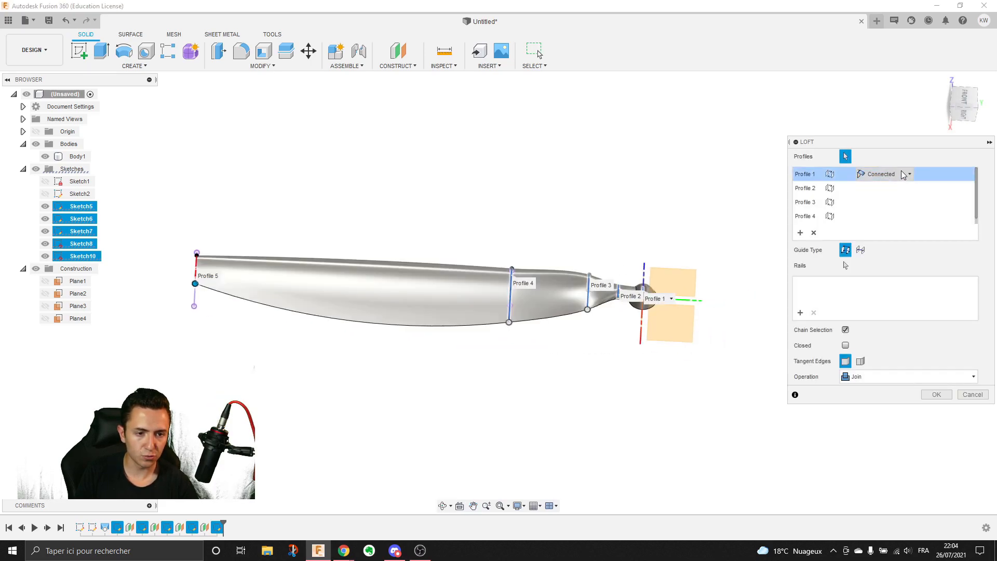
scroll(981, 197, "down", 1)
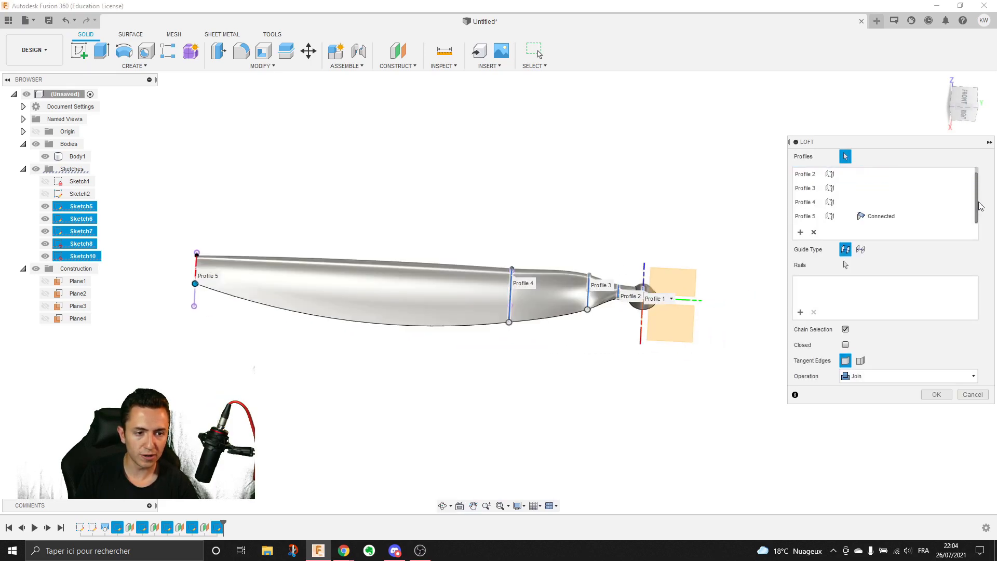
left_click(879, 218)
left_click(872, 230)
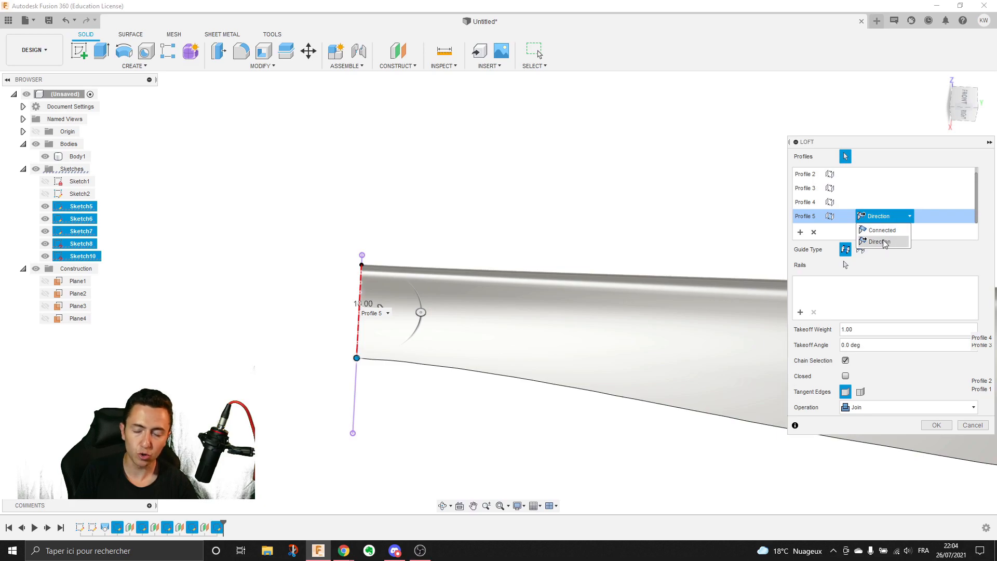
- Switch the tip profile's end condition to Connected and back to Direction to compare the resulting blade shapes
middle_click_drag(667, 203, 592, 187)
scroll(658, 213, "down", 2)
scroll(449, 260, "up", 2)
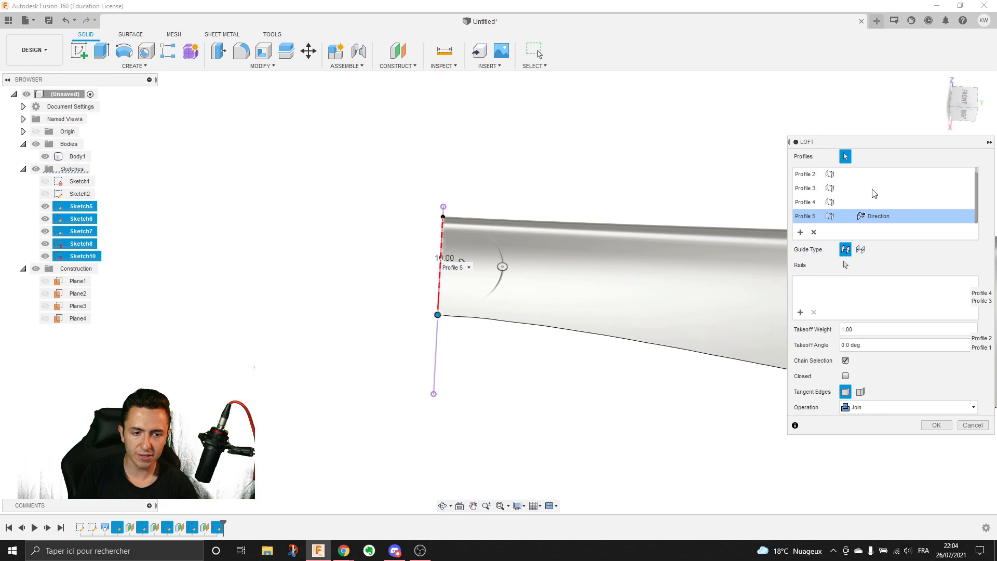
left_click(884, 213)
left_click(884, 228)
scroll(564, 170, "down", 2)
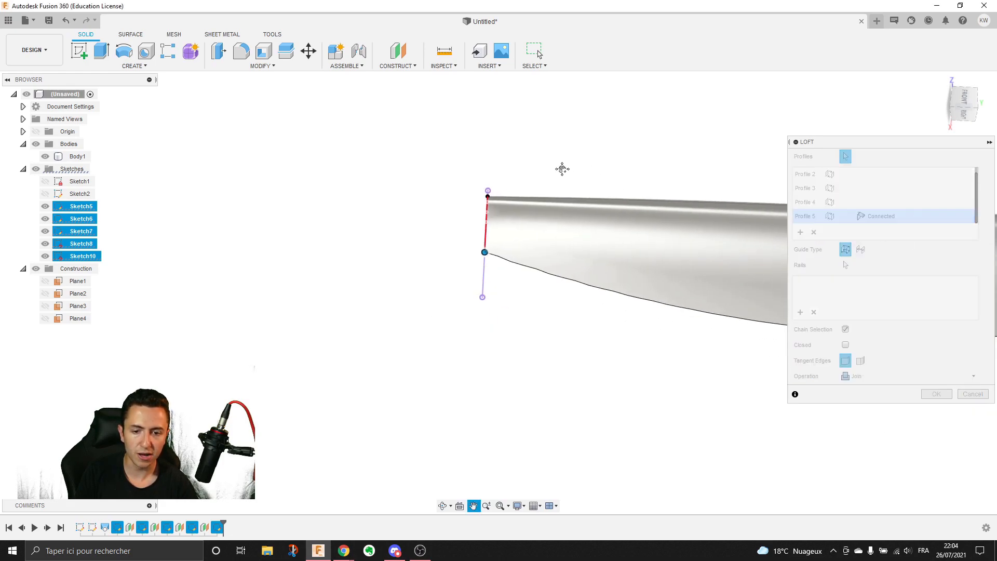
middle_click_drag(664, 154, 592, 163)
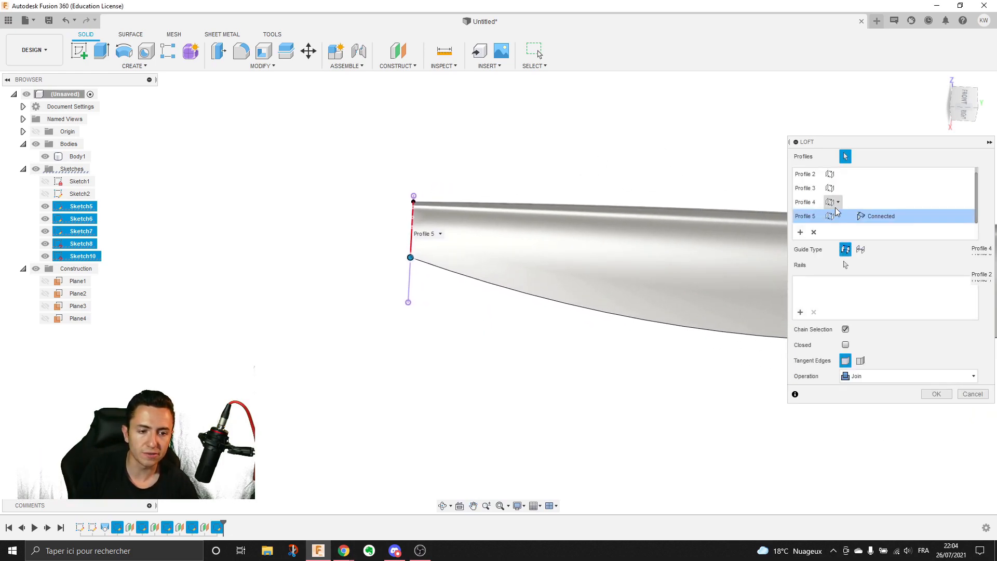
left_click(883, 242)
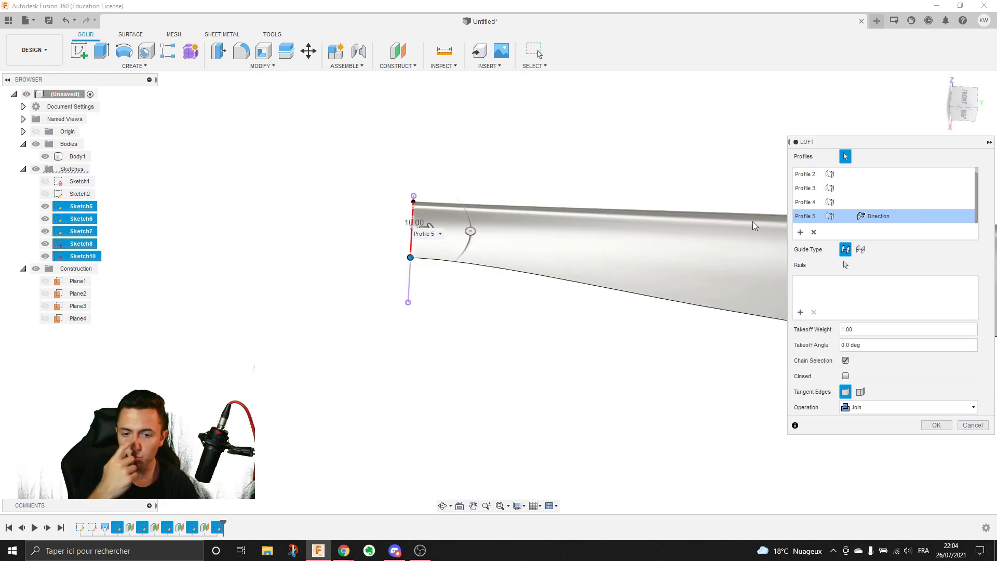
scroll(523, 254, "up", 2)
scroll(409, 221, "down", 2)
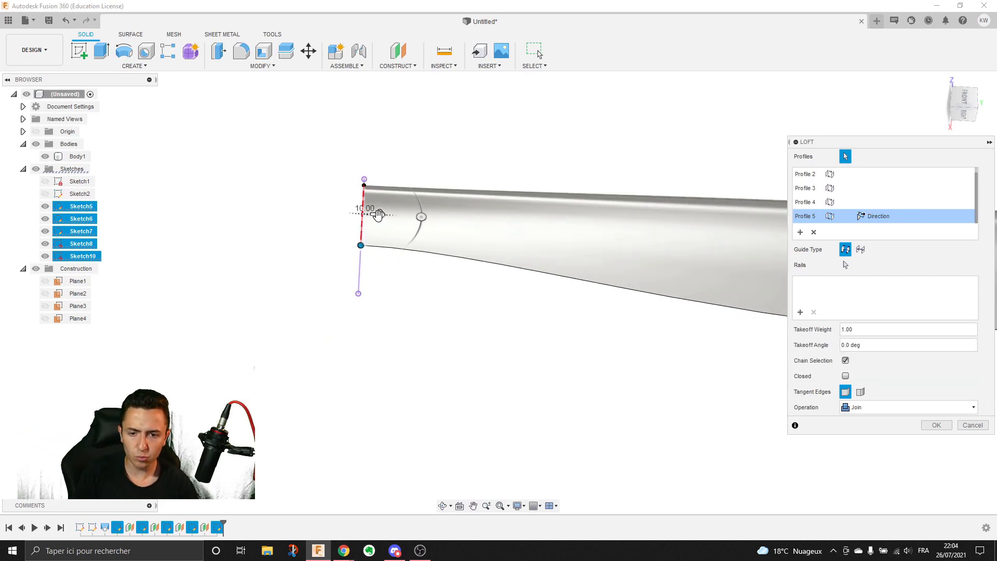
- Try a takeoff weight of 1.514 and a takeoff angle of 2.9 deg at the tip profile
left_click_drag(378, 214, 478, 263)
scroll(519, 275, "down", 2)
middle_click_drag(505, 316, 546, 294, "shift")
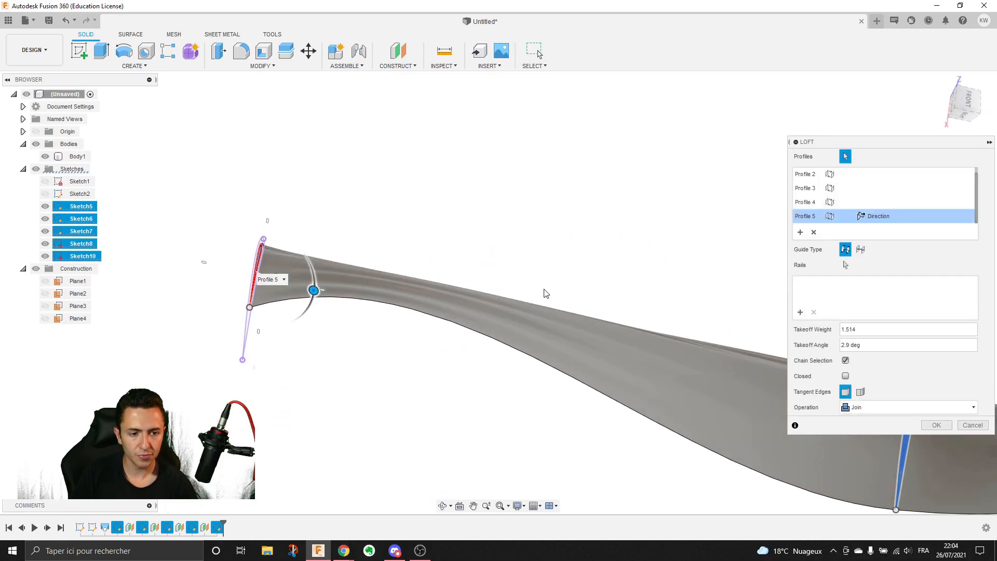
- Set the tip profile's end condition to Connected and complete the loft
left_click(886, 216)
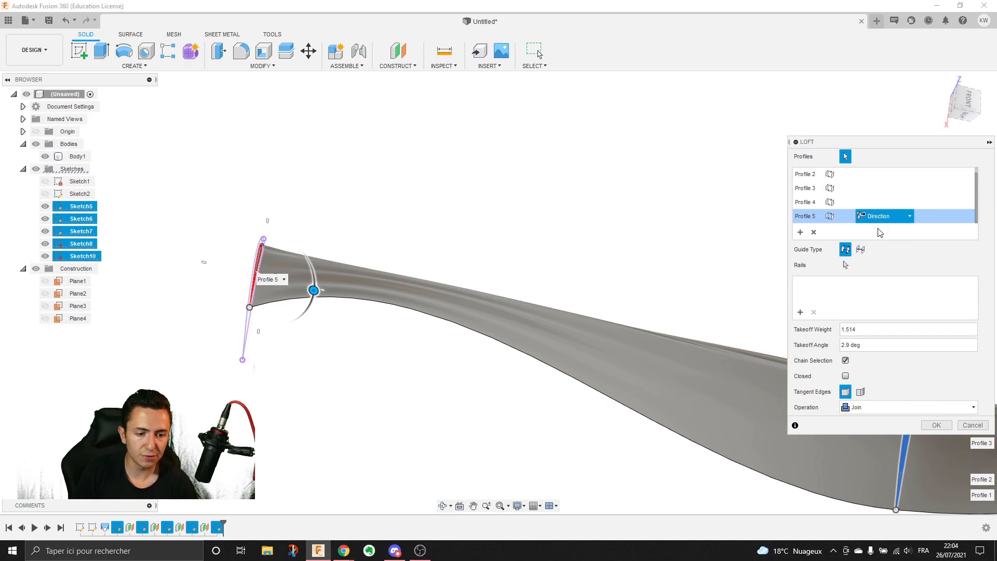
left_click(880, 233)
middle_click_drag(618, 317, 606, 297, "shift")
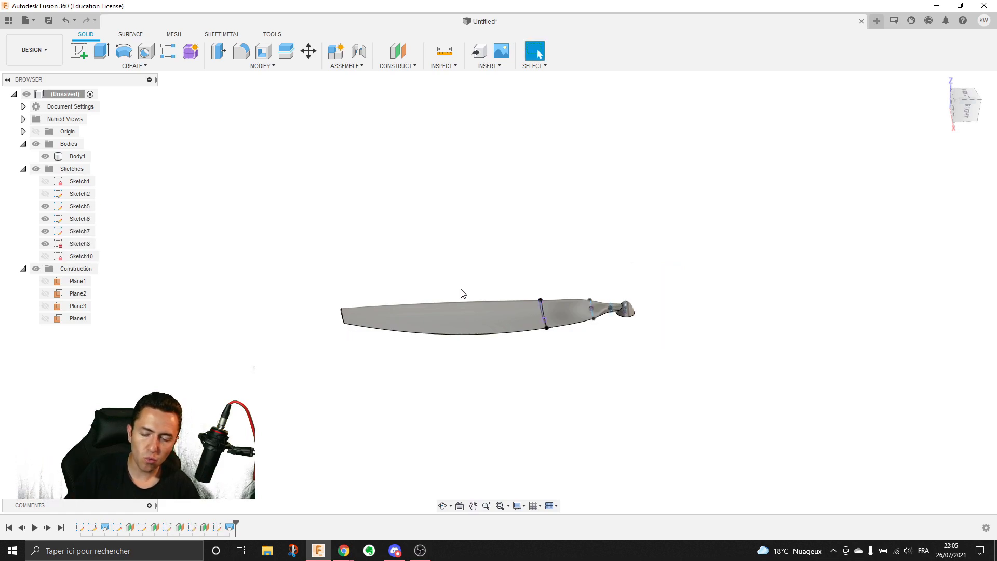
- Hide all sketches and view the finished blade where it meets the hub
scroll(466, 289, "up", 3)
scroll(691, 320, "up", 2)
left_click(36, 169)
mouse_move(519, 338)
middle_mouse_down("shift")
mouse_move(533, 324)
mouse_move(537, 367)
mouse_move(541, 341)
mouse_move(508, 291)
mouse_move(447, 292)
mouse_move(490, 294)
mouse_move(519, 316)
middle_mouse_up("shift")
scroll(568, 280, "up", 5)
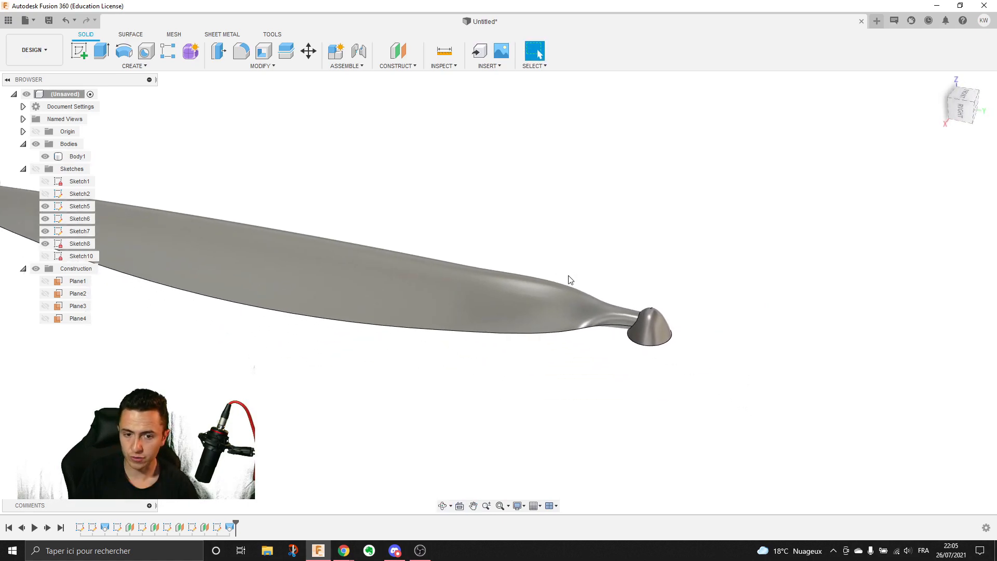
- Edit the hub's base circle sketch, set the circle's diameter to 200 mm and finish the sketch
left_click(642, 350)
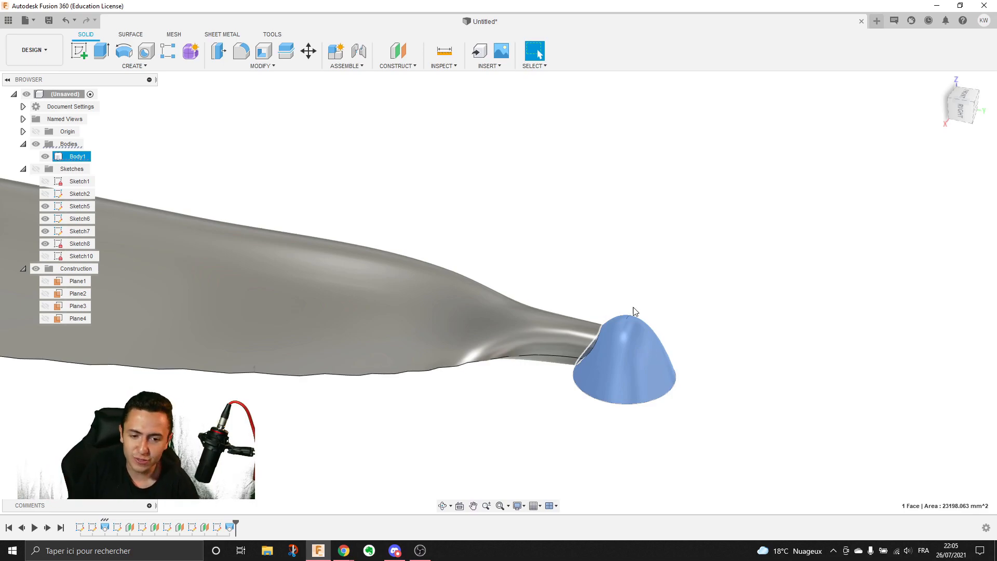
left_click(91, 528)
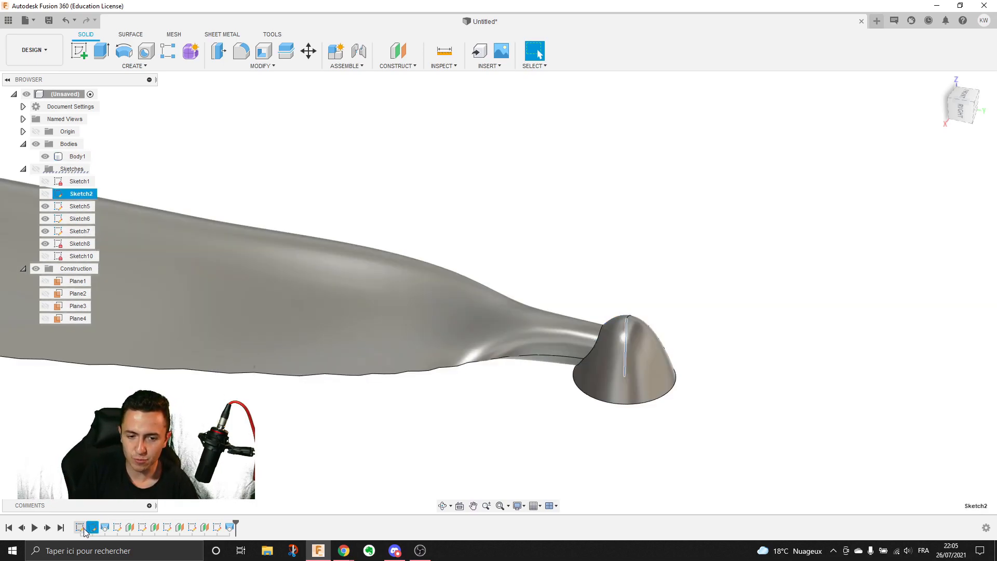
left_click(80, 528)
right_click(80, 528)
left_click(133, 423)
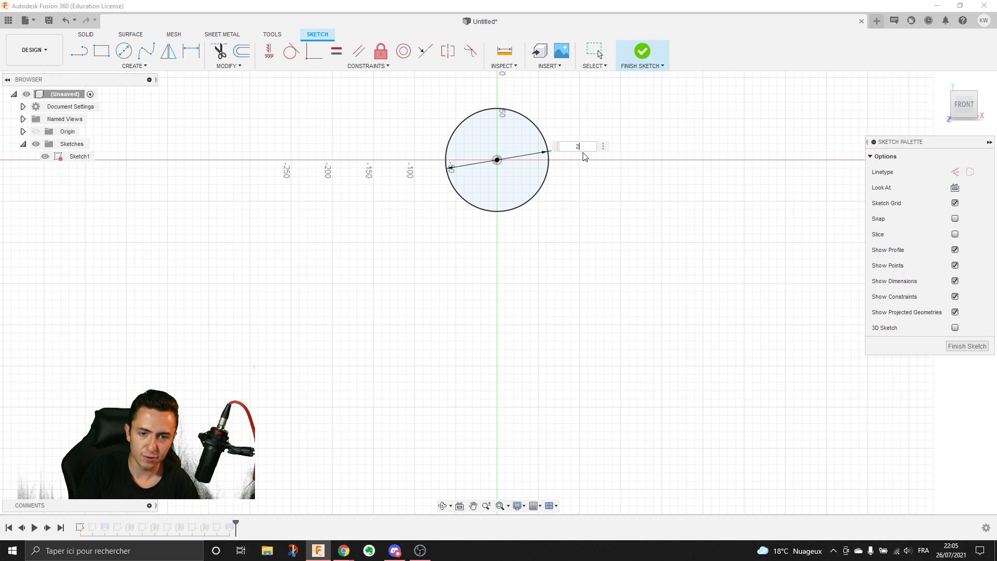
type("00")
key("Return")
left_click(982, 347)
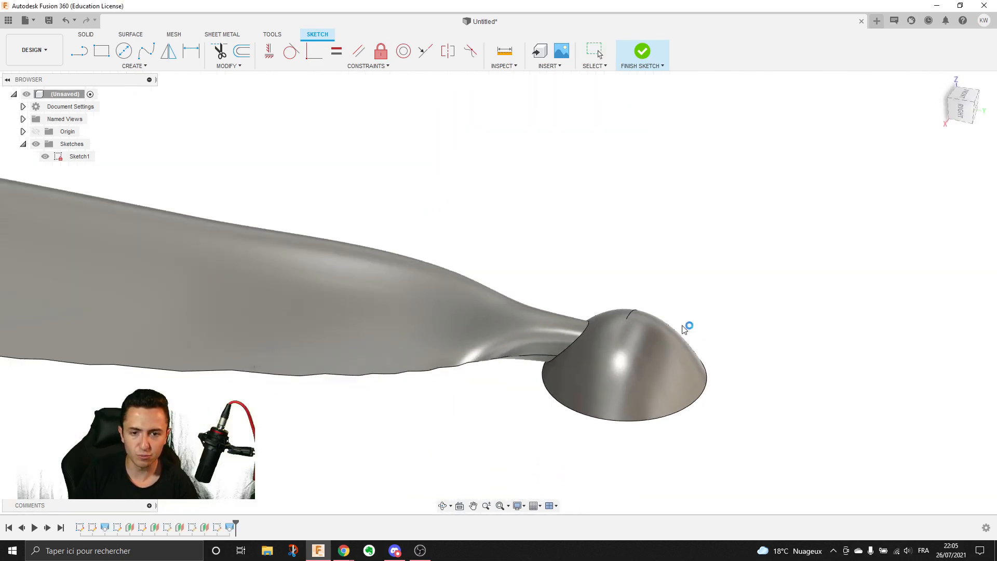
- Edit the hub's centre-line sketch, moving the line's end point to about 155 mm from the origin to make the hub taller
scroll(640, 327, "down", 3)
mouse_move(636, 325)
middle_mouse_down("shift")
mouse_move(636, 288)
mouse_move(479, 385)
middle_mouse_up("shift")
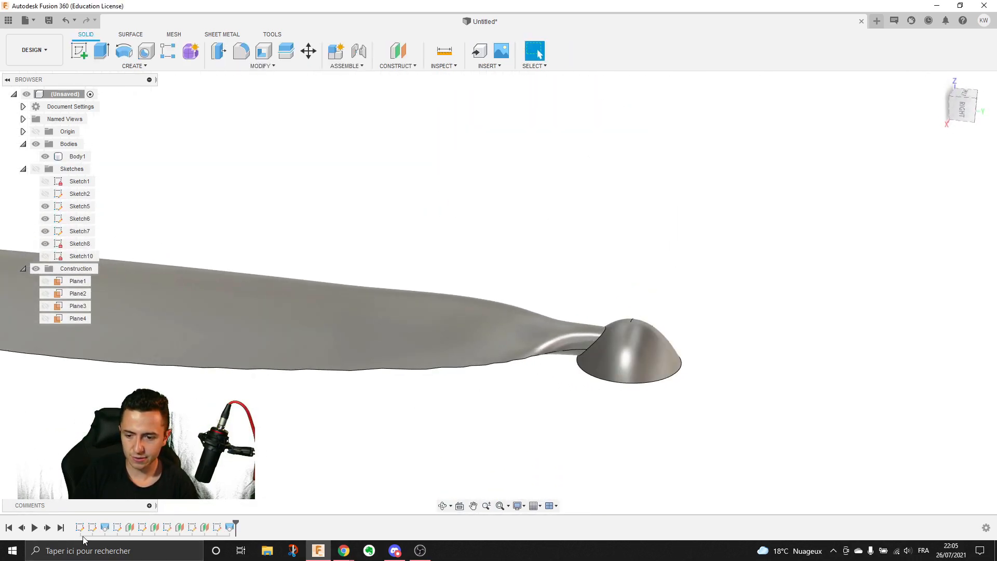
left_click(139, 420)
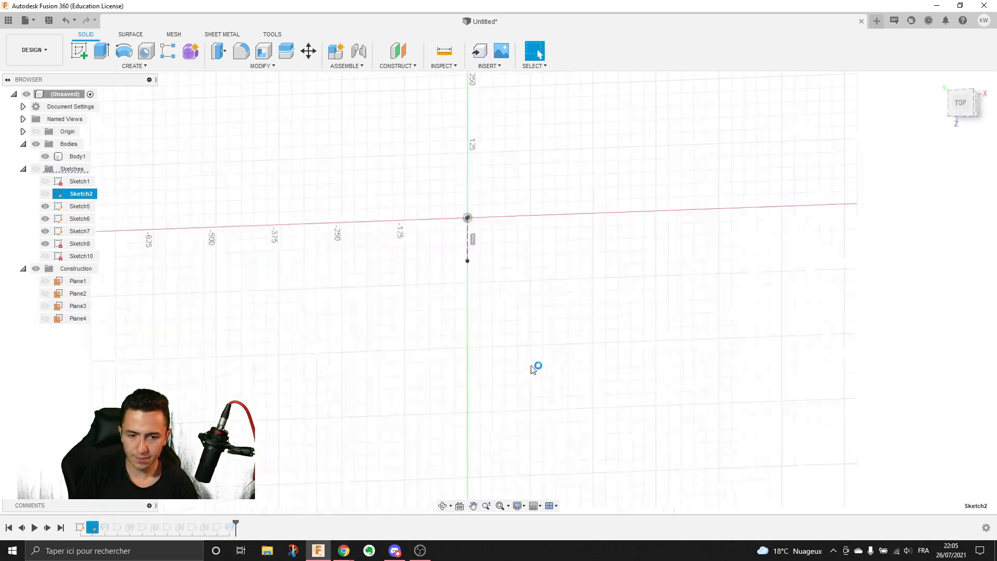
left_click(506, 282)
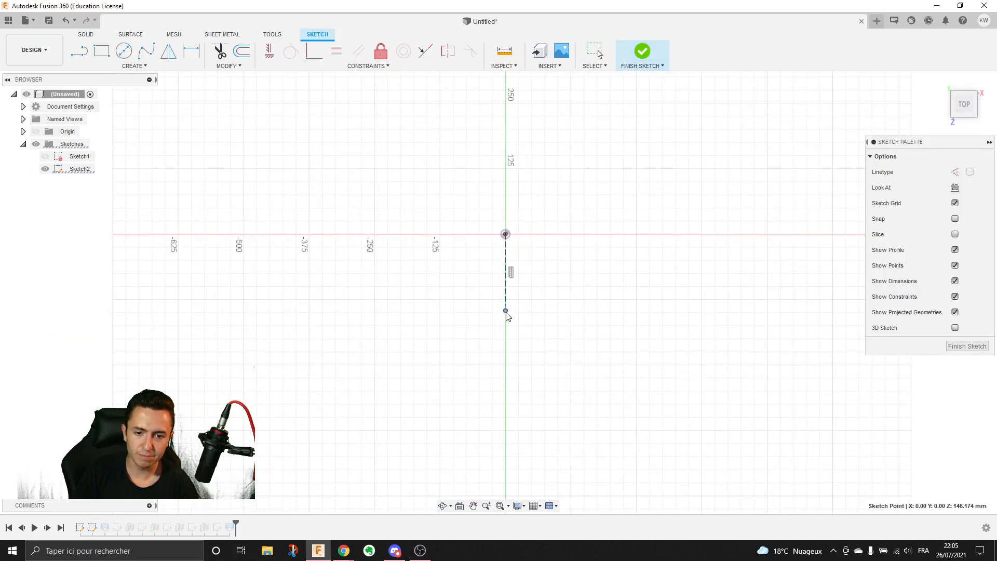
left_click(961, 347)
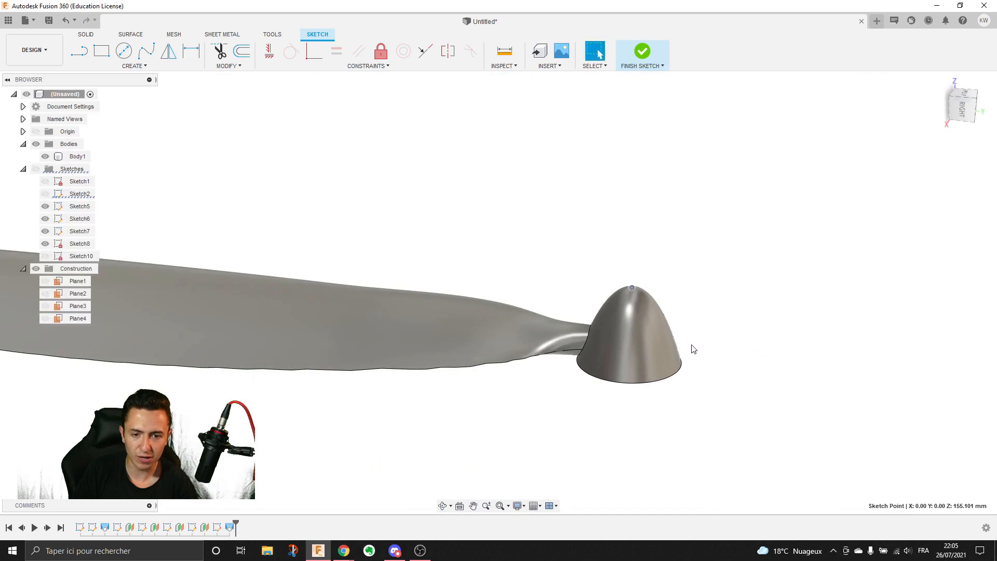
- Inspect the reshaped hub and the smoothness of the blade's long curved edge at several zoom levels
scroll(653, 350, "down", 2)
middle_click_drag(653, 350, 731, 383, "shift")
scroll(603, 348, "up", 3)
scroll(748, 366, "up", 2)
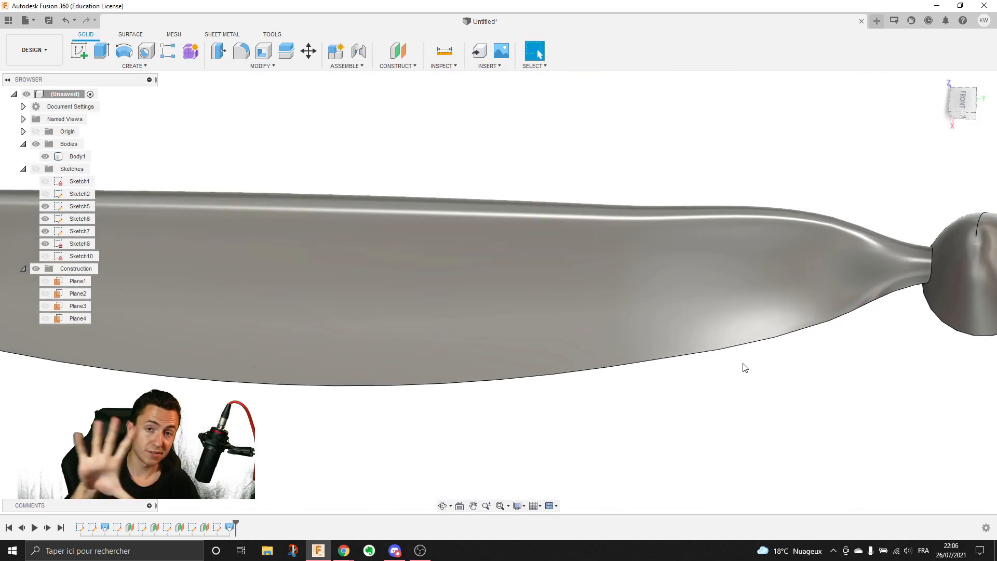
left_click(740, 346)
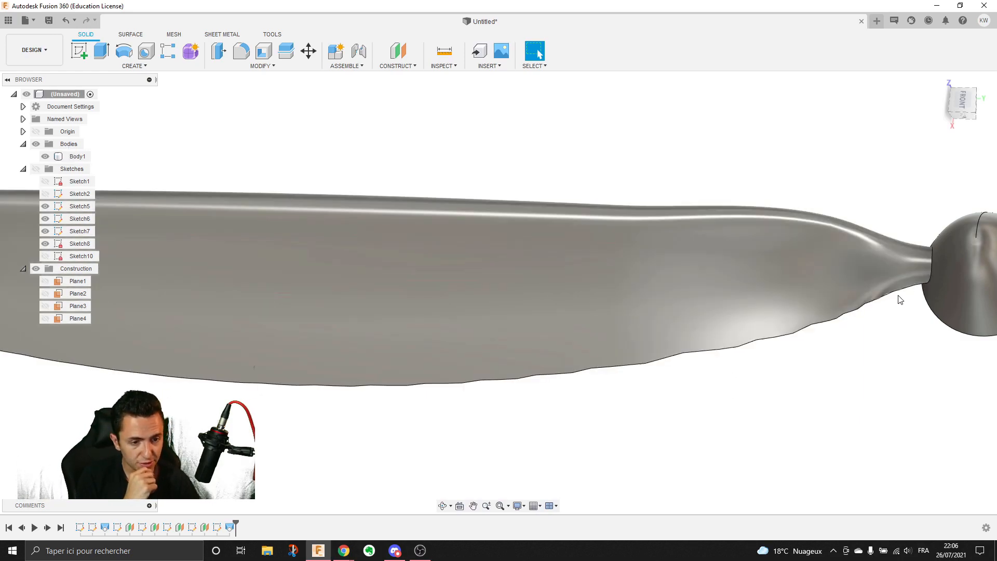
scroll(808, 343, "down", 2)
scroll(808, 343, "down", 3)
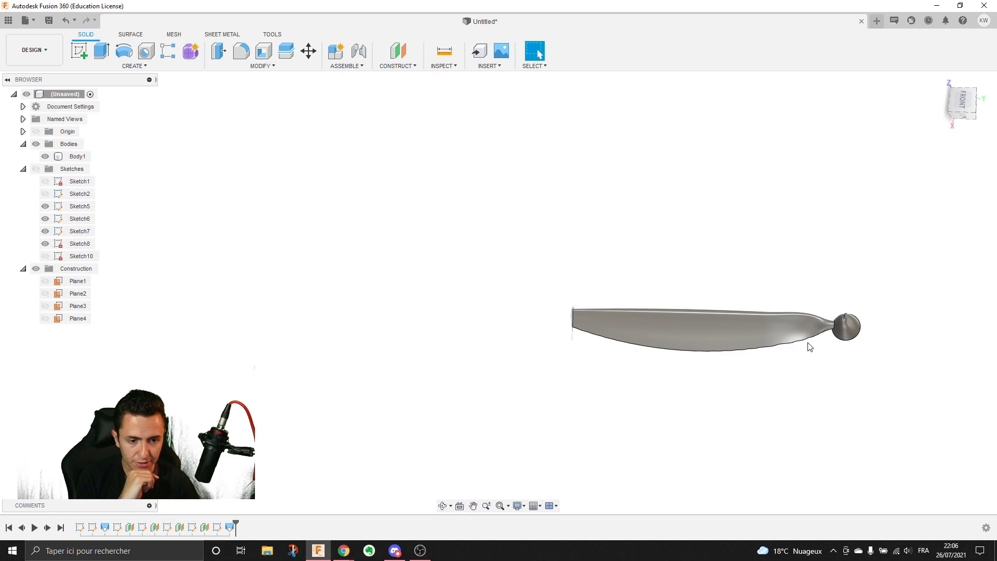
scroll(803, 347, "up", 3)
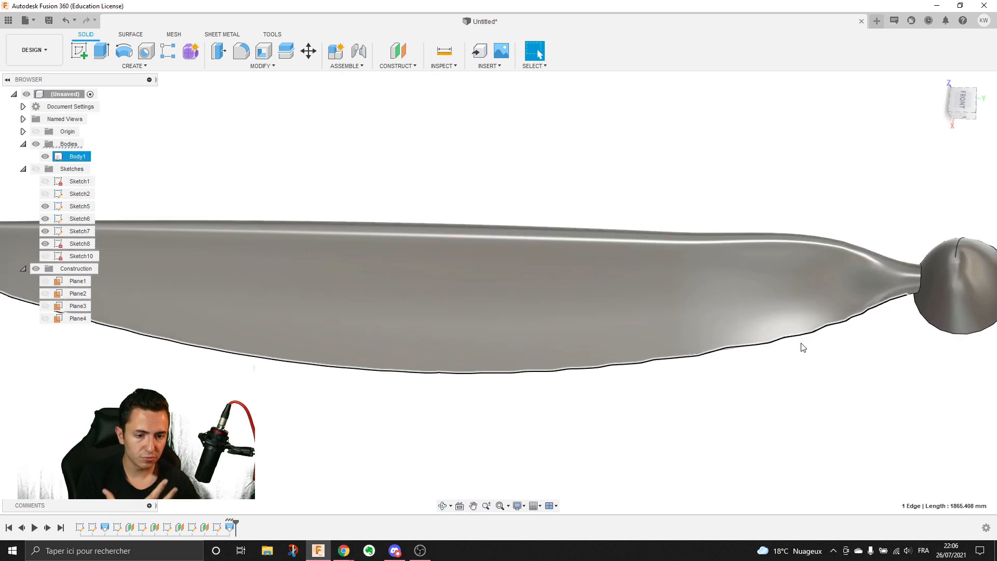
scroll(802, 347, "down", 4)
scroll(802, 349, "up", 5)
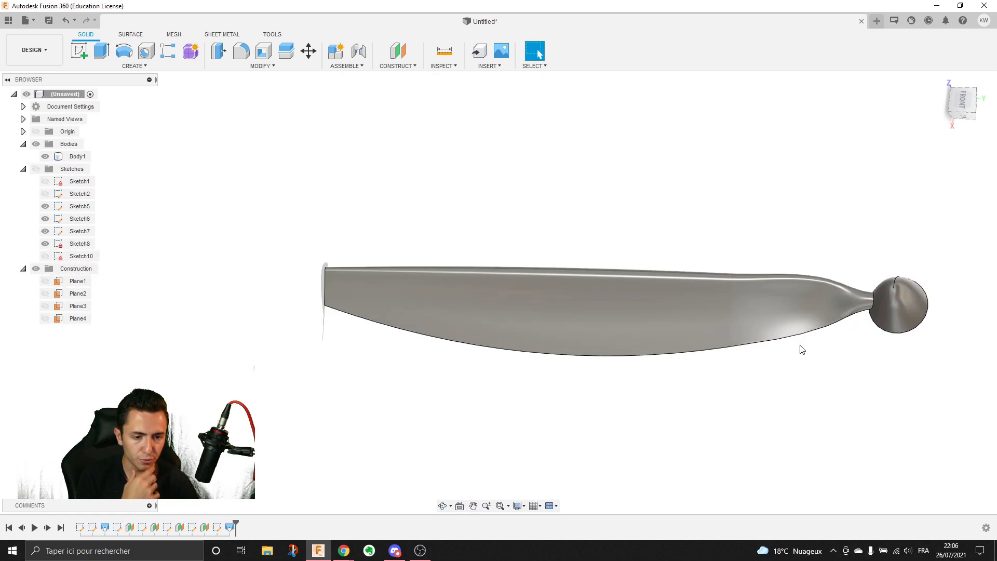
left_click(793, 333)
left_click(788, 377)
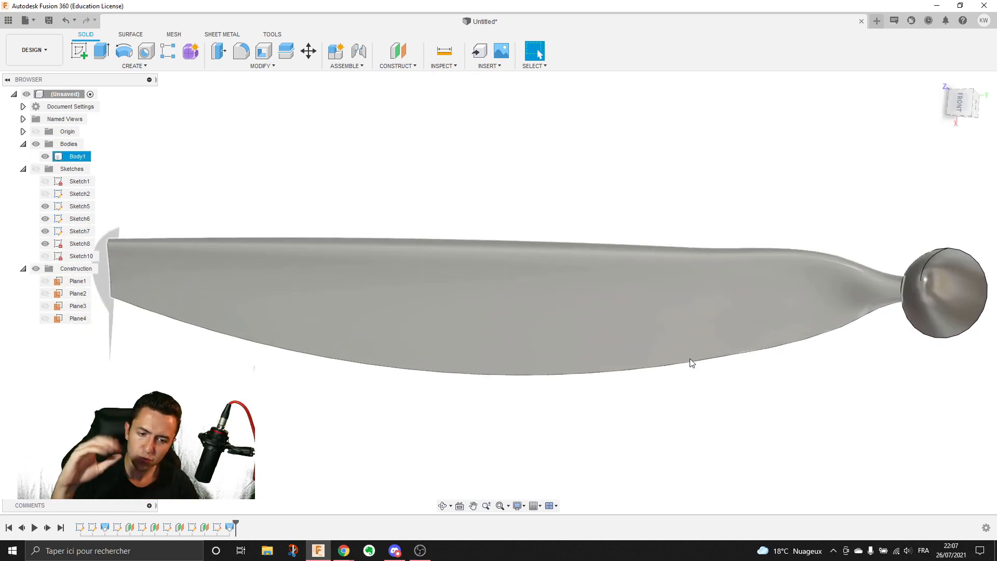
- Examine the blade's curved edge up close and its broad face from angled views
scroll(691, 361, "up", 3)
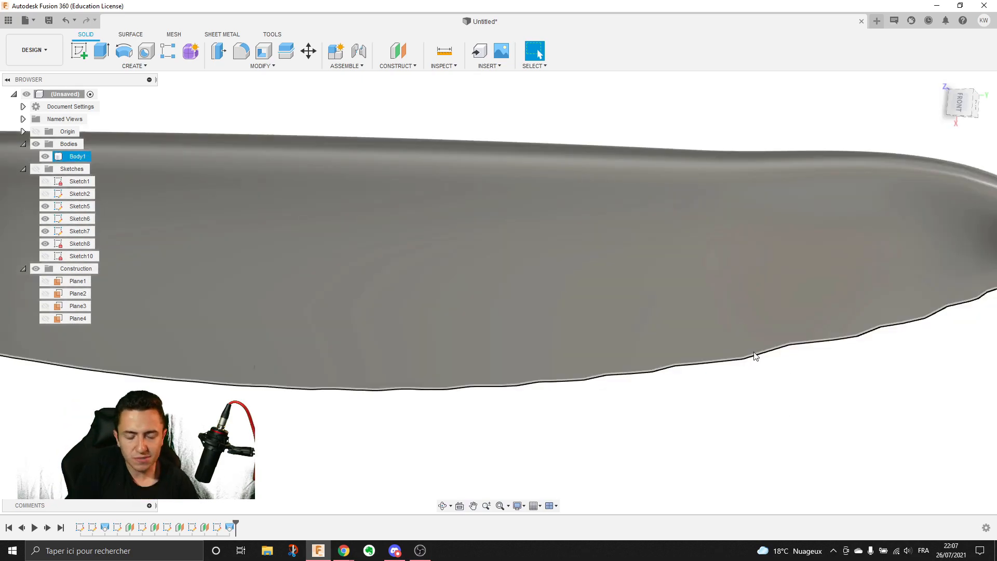
left_click(758, 364)
scroll(847, 375, "down", 2)
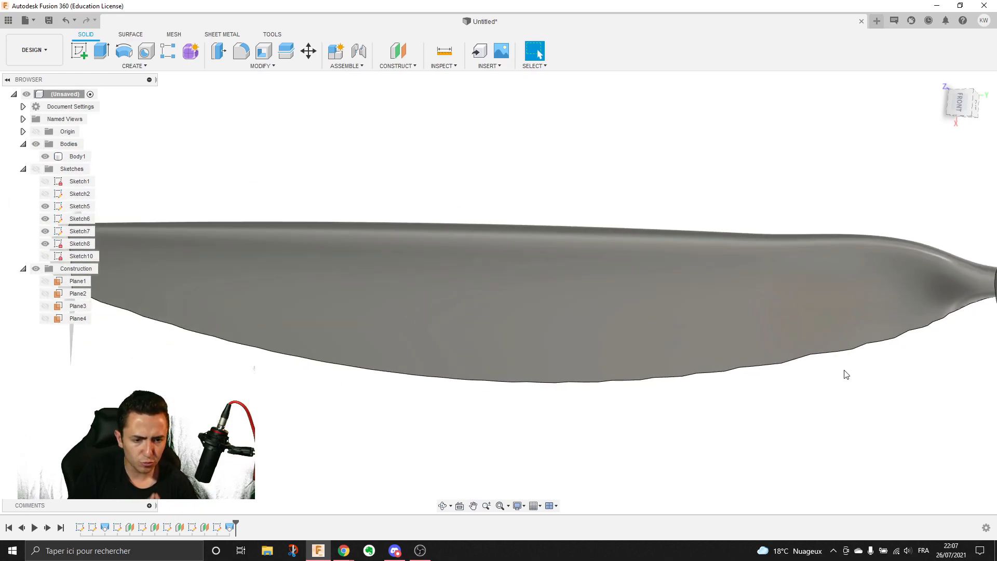
scroll(841, 345, "down", 2)
mouse_move(828, 338)
middle_mouse_down("shift")
mouse_move(846, 303)
mouse_move(806, 260)
mouse_move(824, 324)
middle_mouse_up("shift")
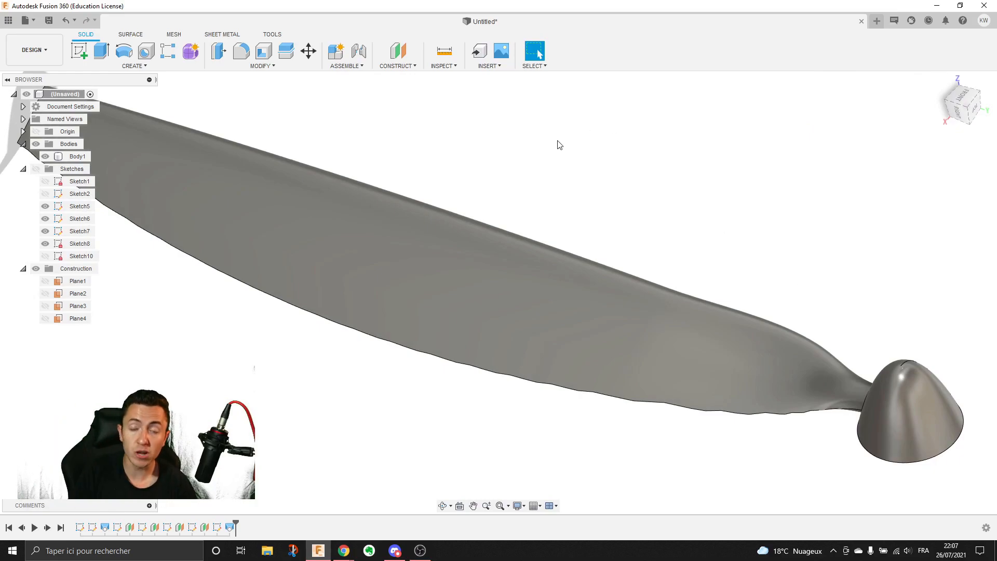
left_click(567, 283)
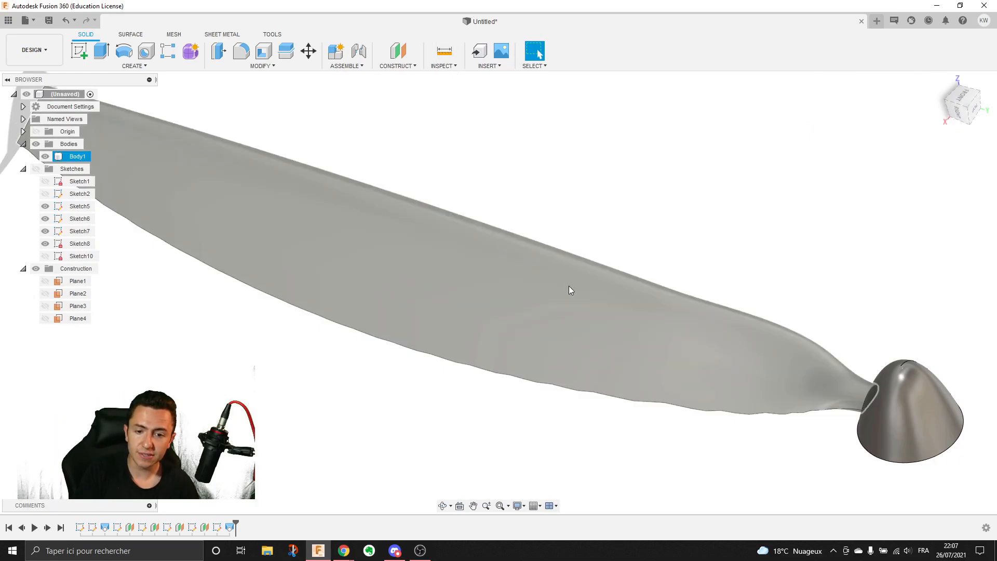
middle_click_drag(613, 334, 601, 293, "shift")
scroll(601, 293, "down", 3)
left_click(534, 145)
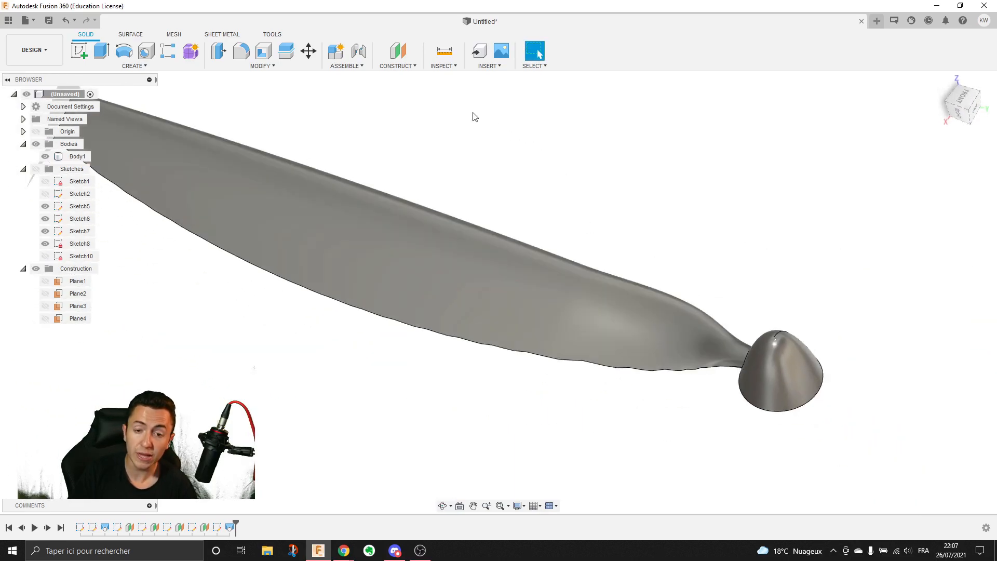
- Start a Zebra Analysis on the joined hub and blade body
left_click(434, 66)
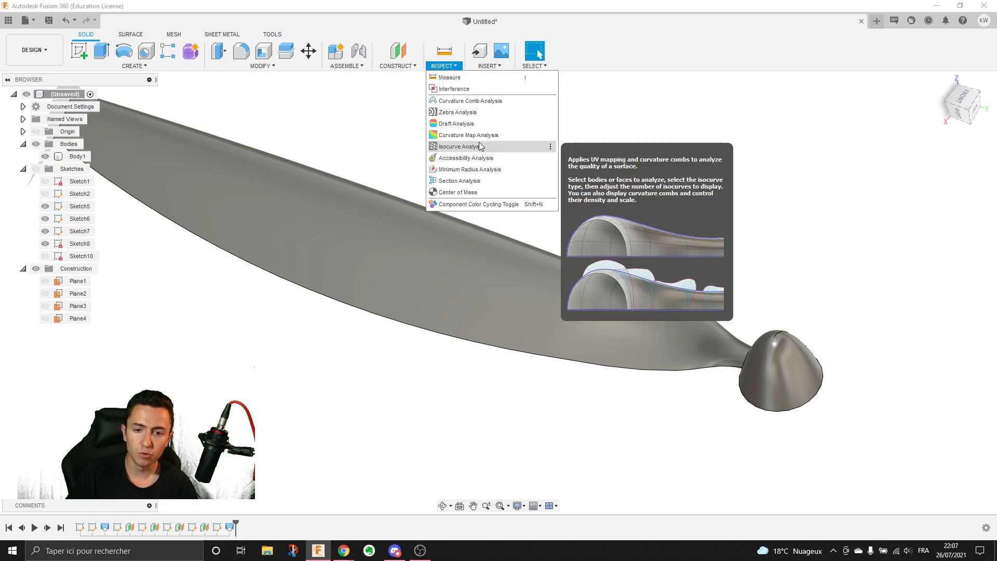
left_click(458, 113)
scroll(559, 274, "up", 3)
left_click(741, 314)
- Examine the zebra stripes along the blade, at its root and over the hub to judge surface continuity
middle_click_drag(722, 217, 622, 249)
scroll(703, 241, "up", 2)
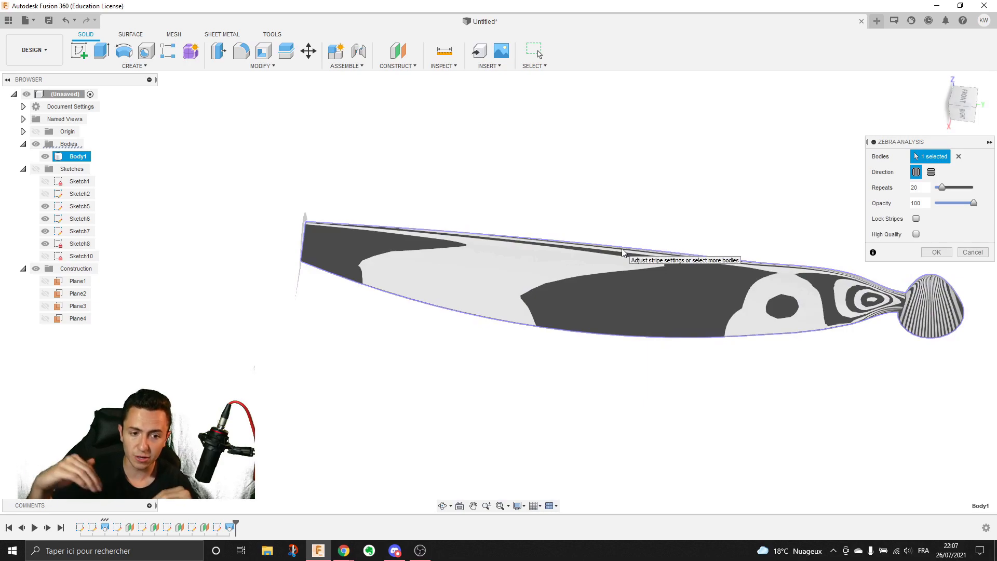
scroll(761, 297, "up", 2)
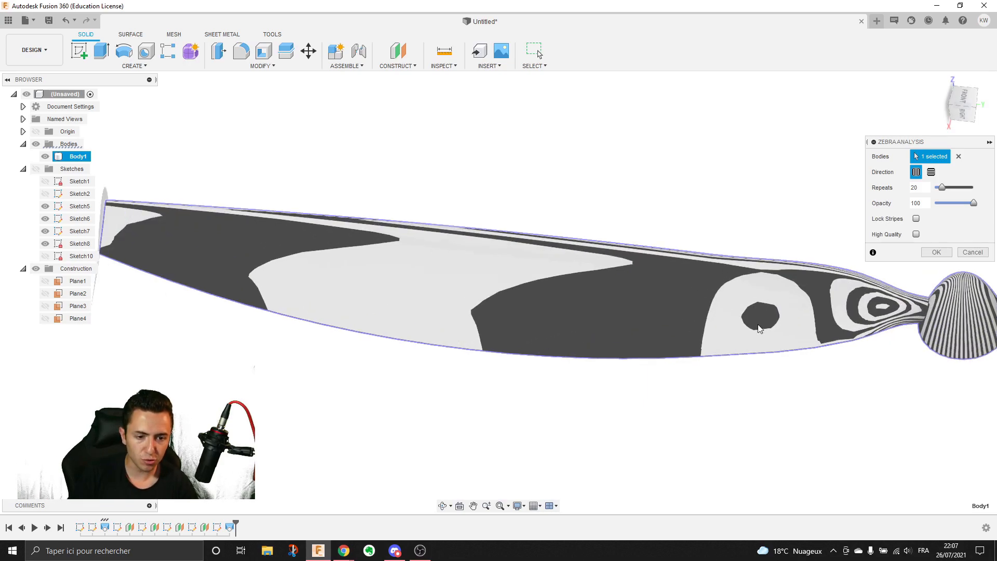
middle_click_drag(436, 243, 438, 201, "shift")
scroll(757, 285, "up", 5)
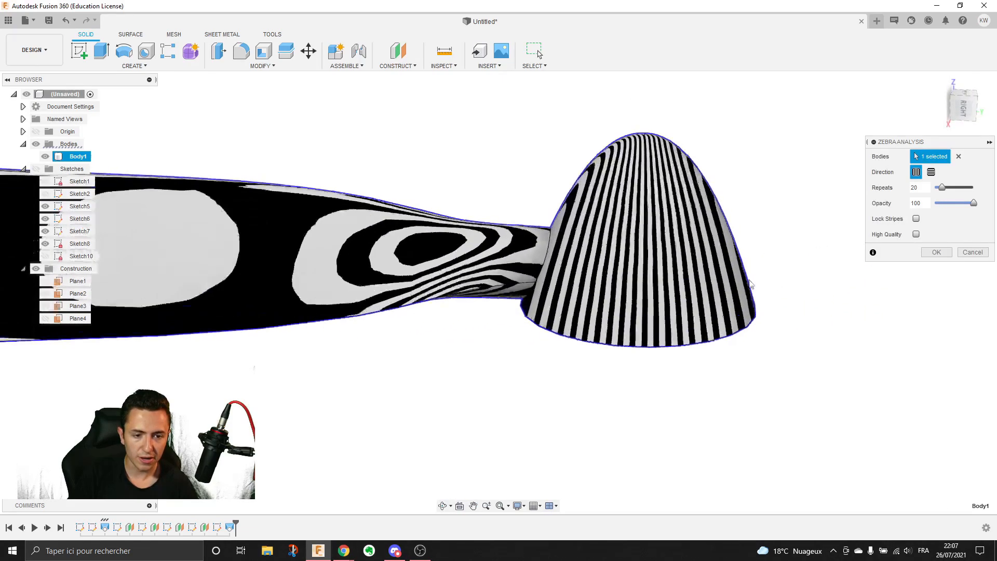
middle_click_drag(685, 148, 617, 325, "shift")
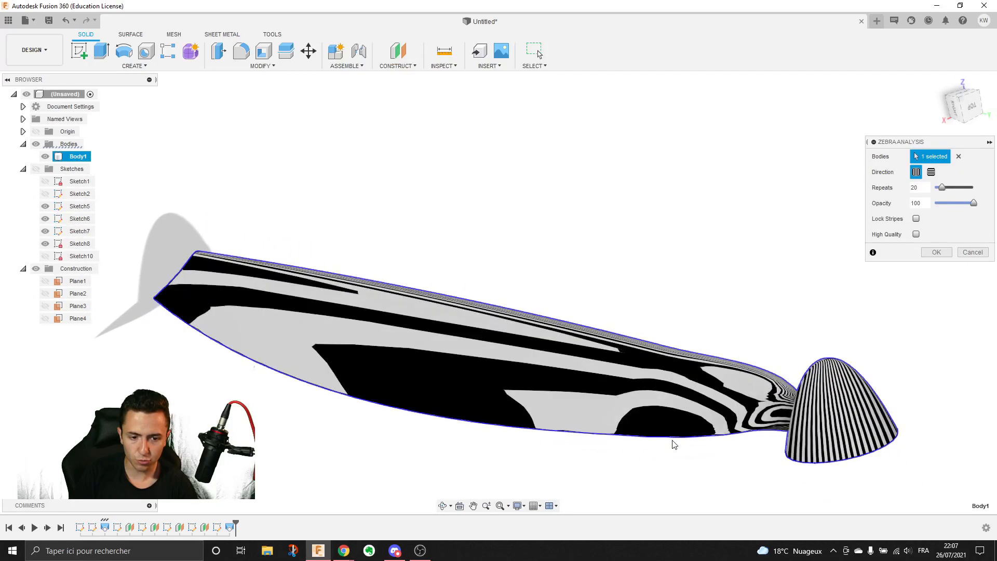
middle_click_drag(660, 412, 670, 413, "shift")
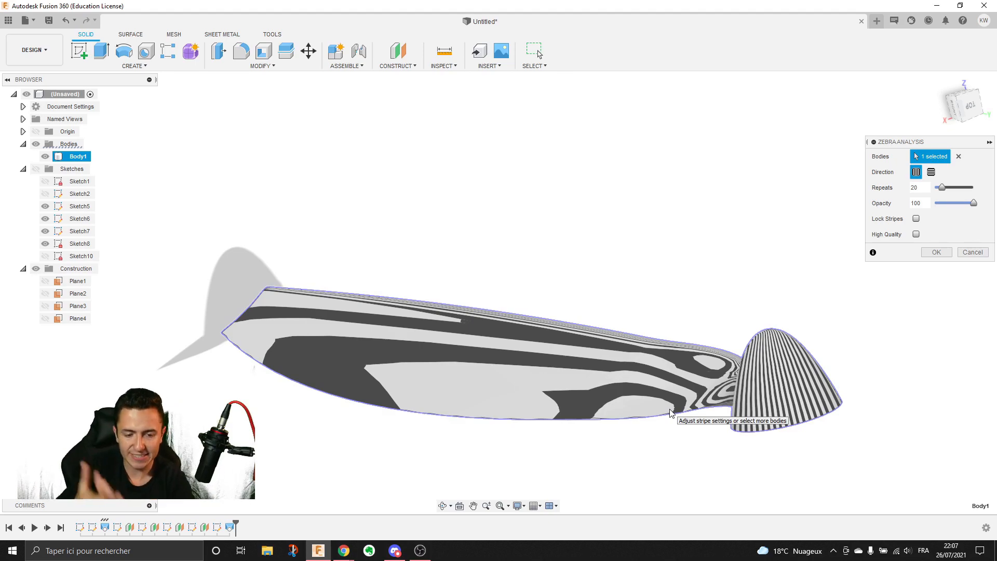
middle_click_drag(446, 309, 488, 328, "shift")
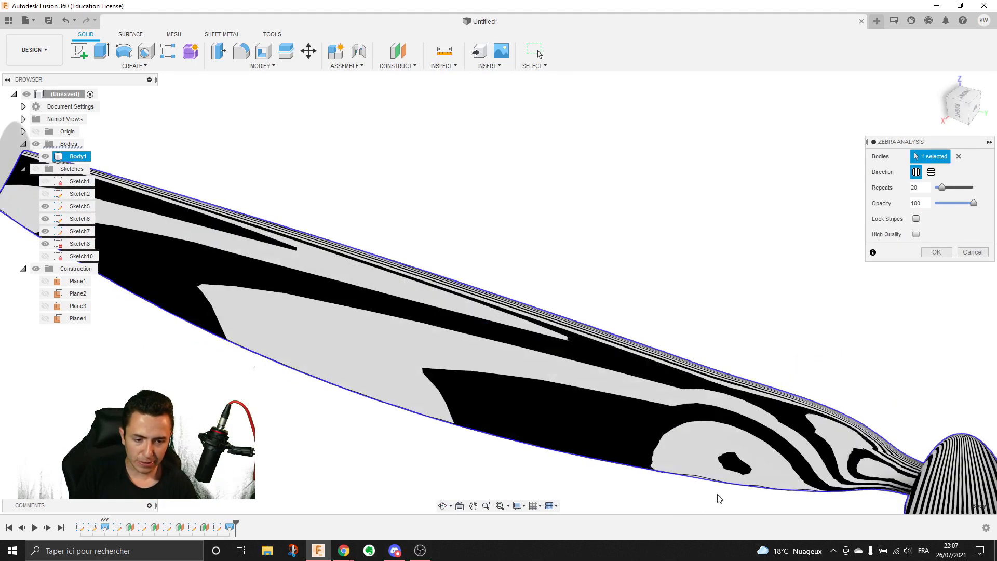
- Check the zebra stripes over the whole blade and hub once more, and cancel the Zebra Analysis
scroll(390, 312, "down", 5)
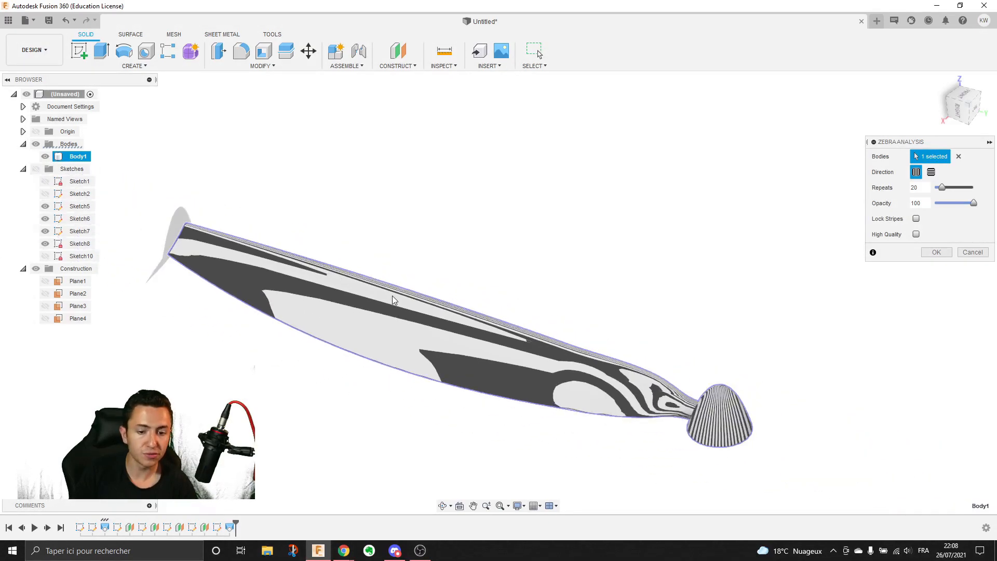
scroll(733, 321, "up", 8)
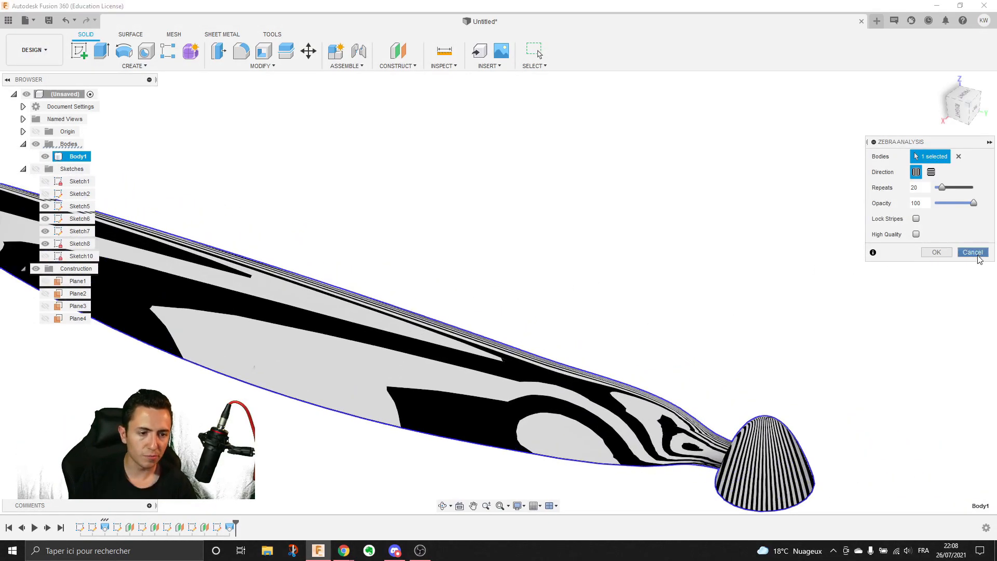
key("Escape")
left_click(740, 417)
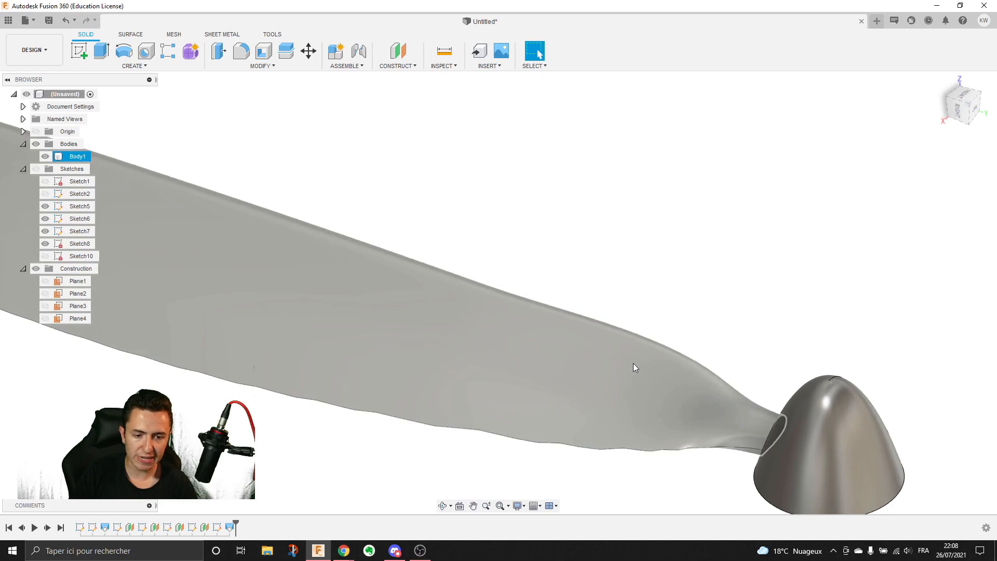
- Inspect the flat airfoil-shaped end face at the blade's tip, both close up and together with the hub
middle_click_drag(634, 363, 526, 250, "shift")
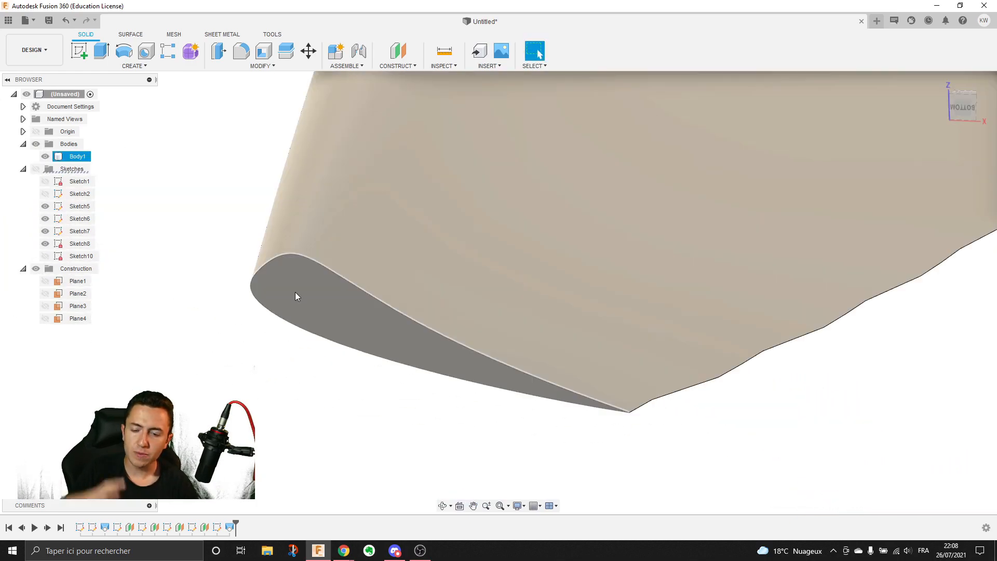
left_click(295, 292)
scroll(294, 297, "down", 3)
scroll(294, 298, "down", 5)
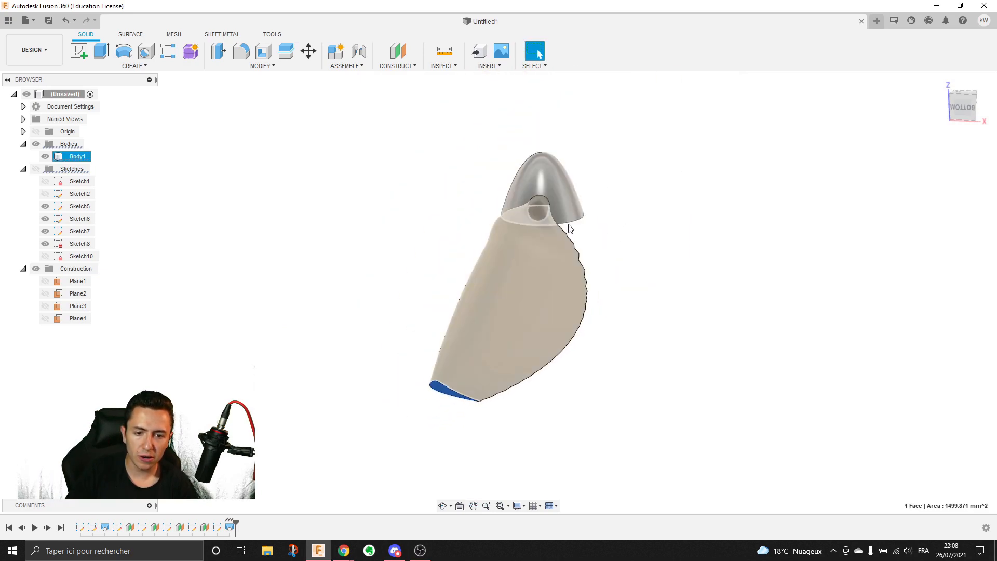
scroll(387, 414, "up", 2)
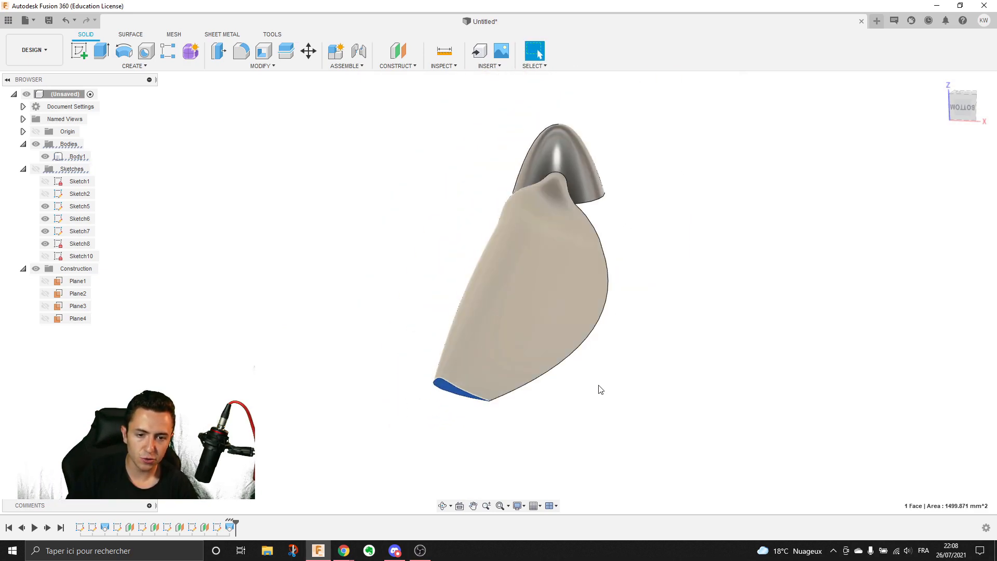
scroll(425, 416, "up", 3)
scroll(473, 377, "up", 3)
left_click(453, 379)
middle_click_drag(453, 379, 433, 403)
scroll(429, 396, "up", 3)
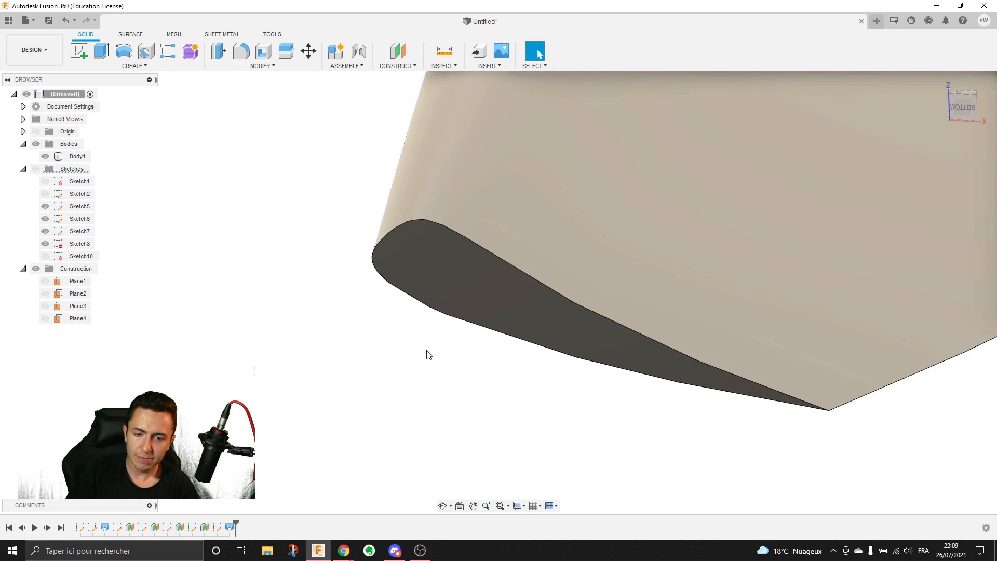
left_click(427, 227)
scroll(463, 392, "down", 4)
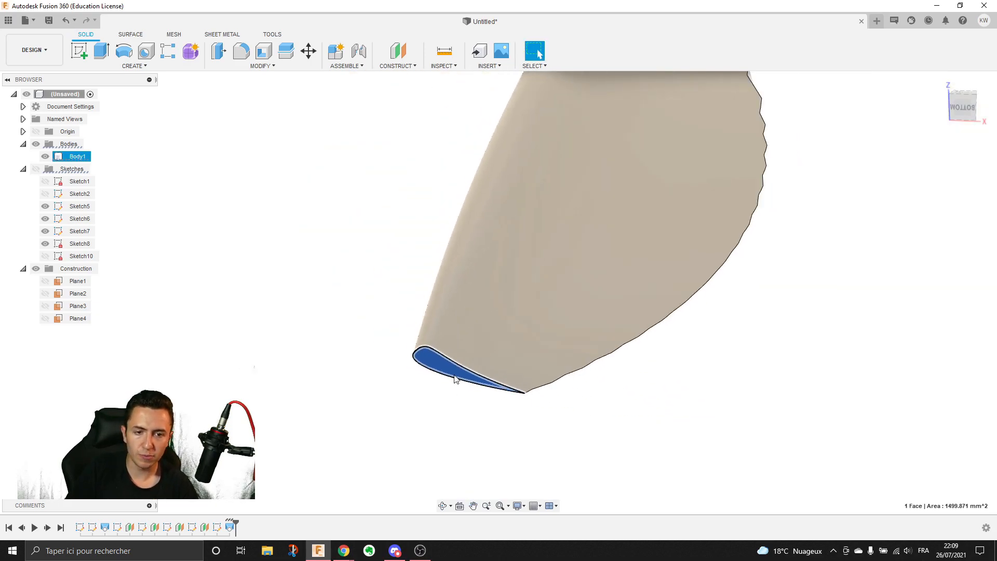
scroll(649, 317, "down", 5)
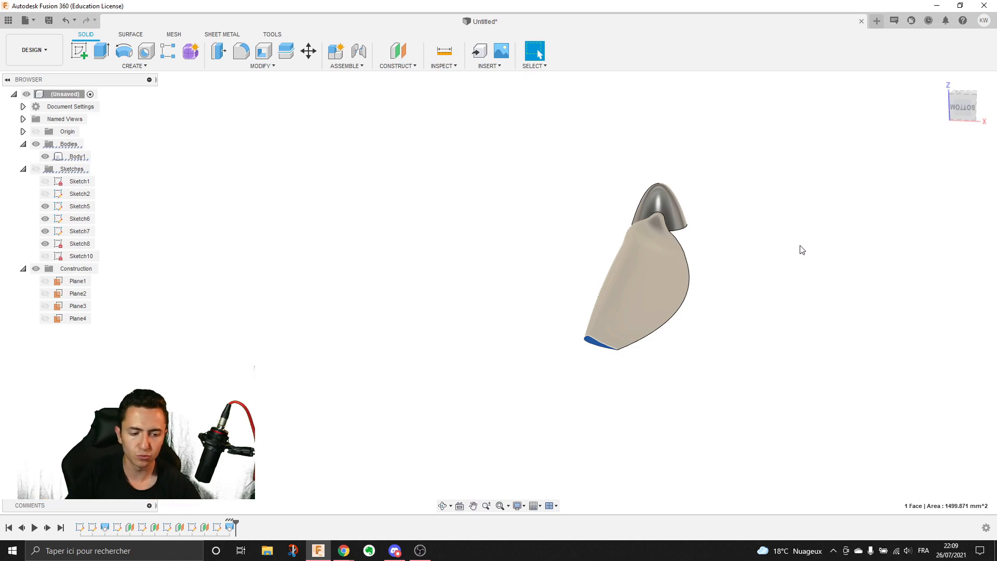
left_click(589, 379)
scroll(586, 359, "up", 6)
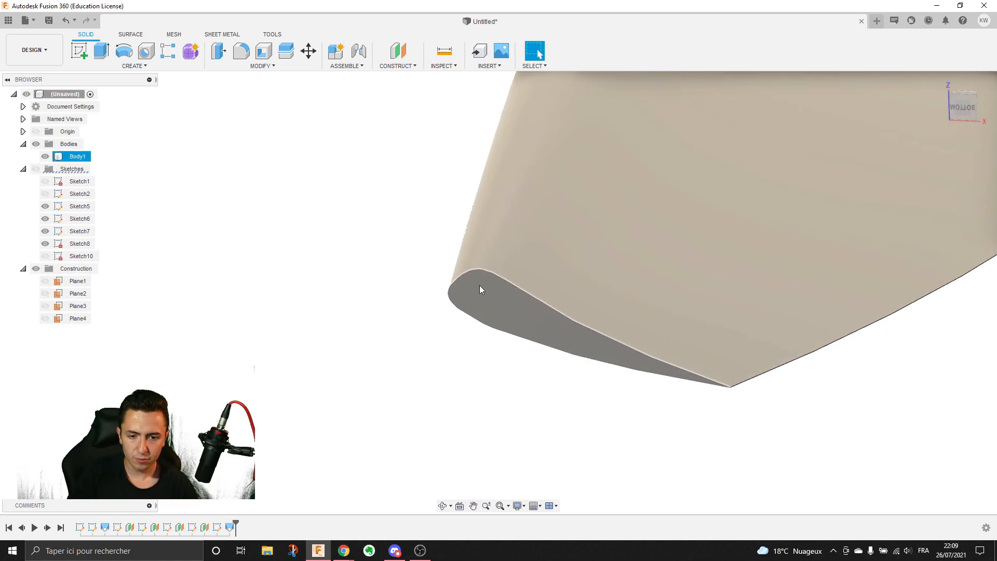
left_click(480, 286)
- Create an offset construction plane just beyond the flat end face of the blade's tip
left_click(819, 423)
middle_click_drag(819, 423, 781, 404, "shift")
middle_click_drag(549, 220, 439, 275, "shift")
left_click(441, 278)
right_click(441, 273)
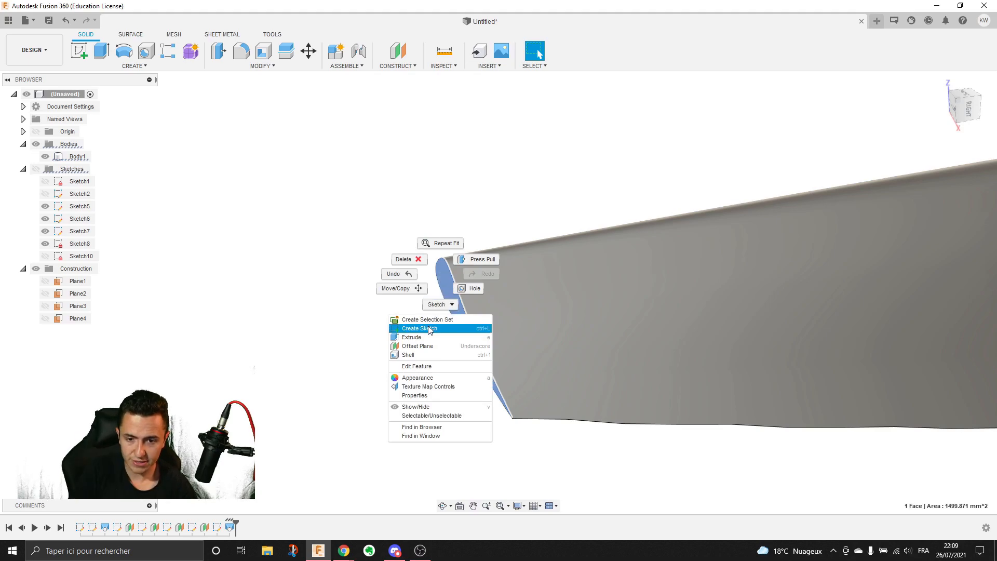
left_click(444, 345)
scroll(485, 325, "down", 5)
middle_click_drag(483, 317, 454, 288, "shift")
key("Return")
- Sketch a single point on the new offset plane at about X -3.5 mm, Z 41.4 mm, and finish the sketch
right_click(454, 288)
left_click(441, 343)
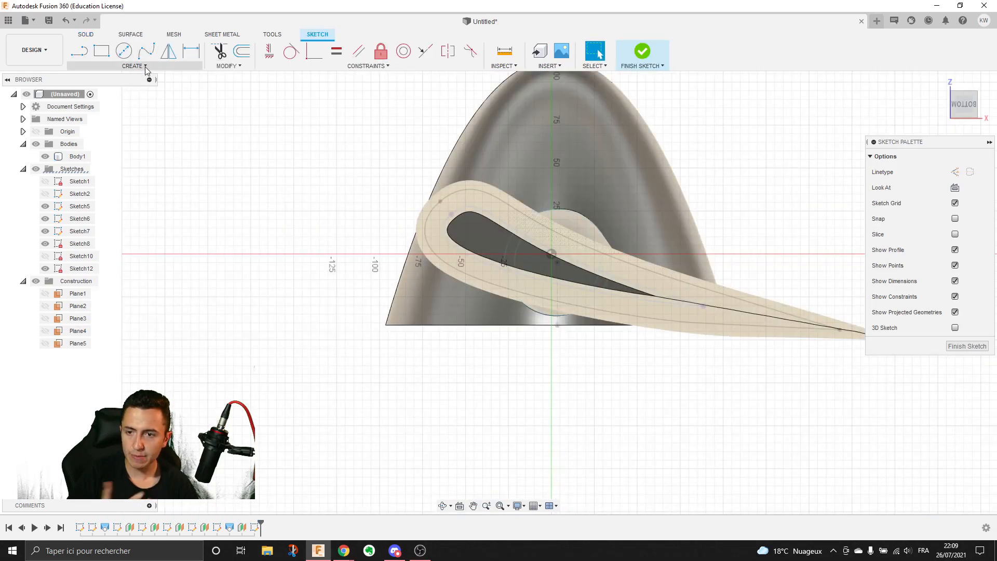
left_click(134, 66)
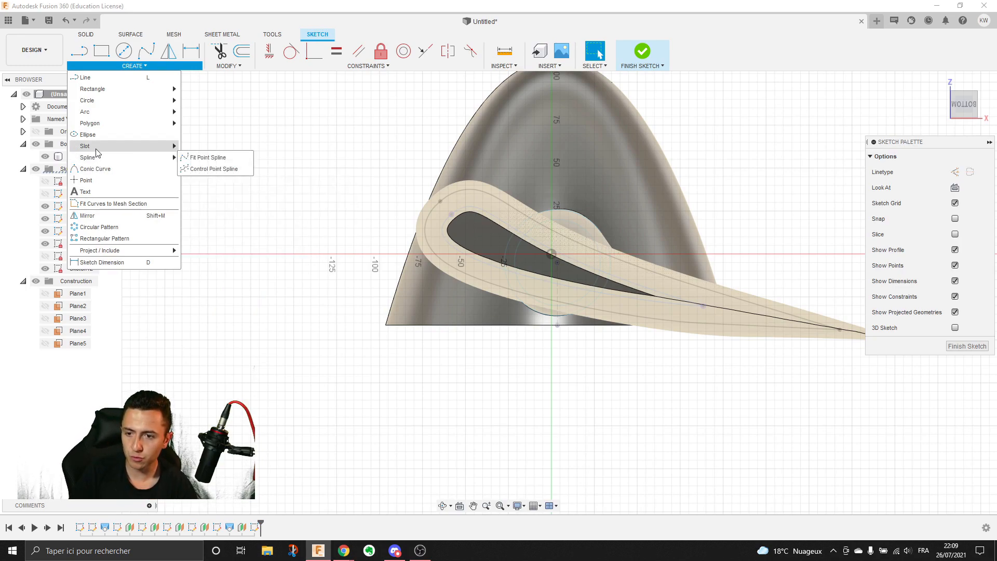
left_click(208, 158)
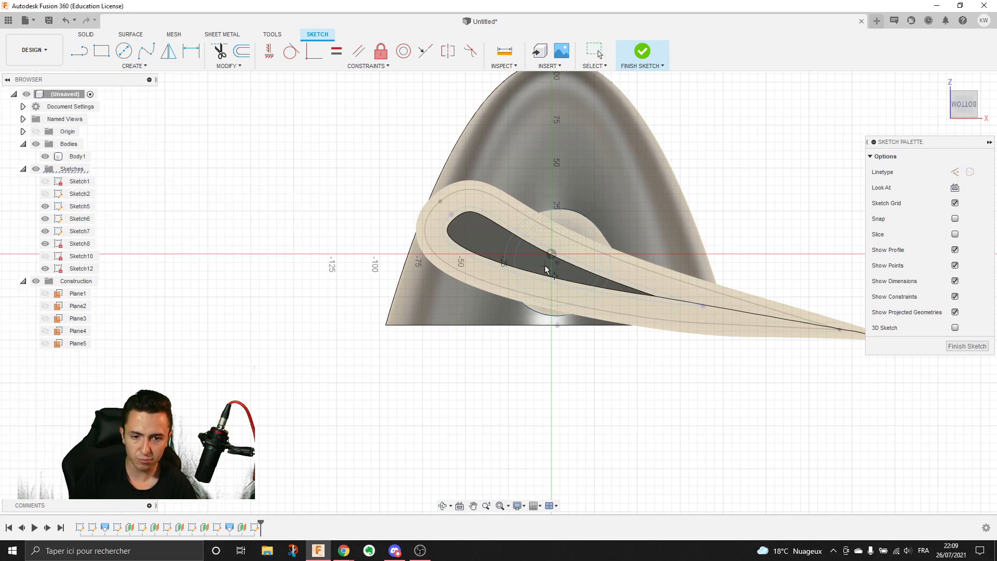
left_click(955, 345)
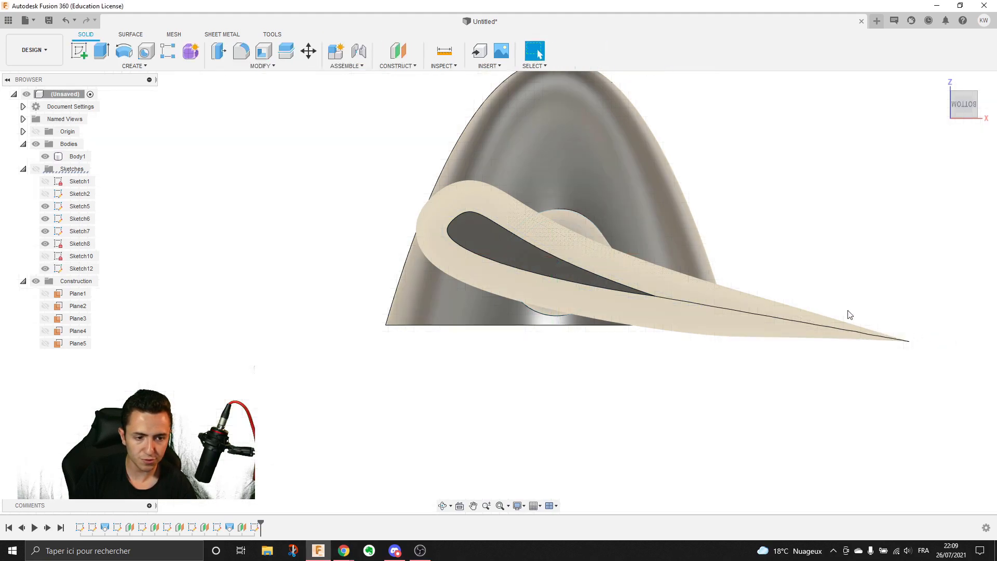
- Start a Loft from the sketched point to the blade's flat tip face
middle_click_drag(716, 283, 630, 258, "shift")
left_click(137, 65)
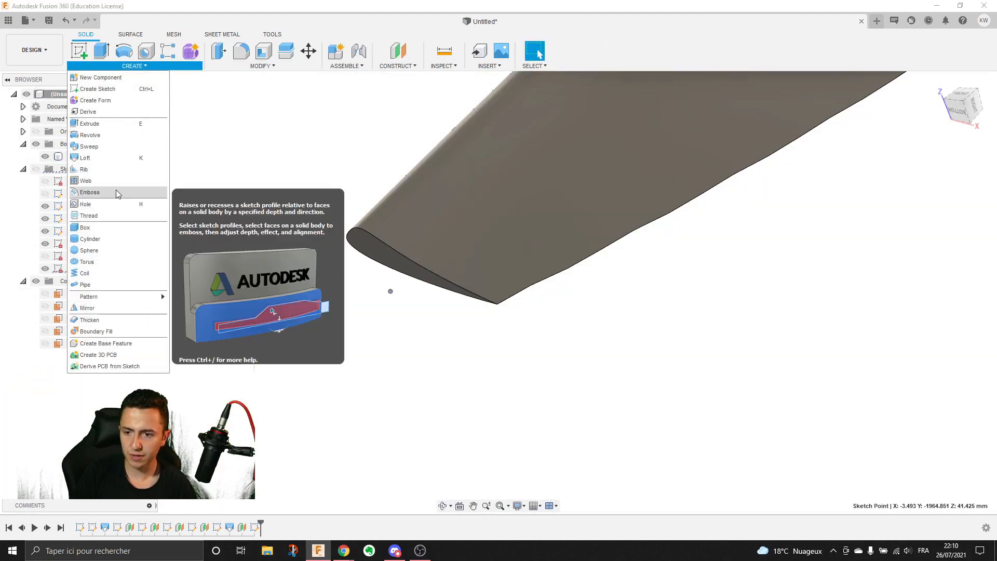
left_click(91, 158)
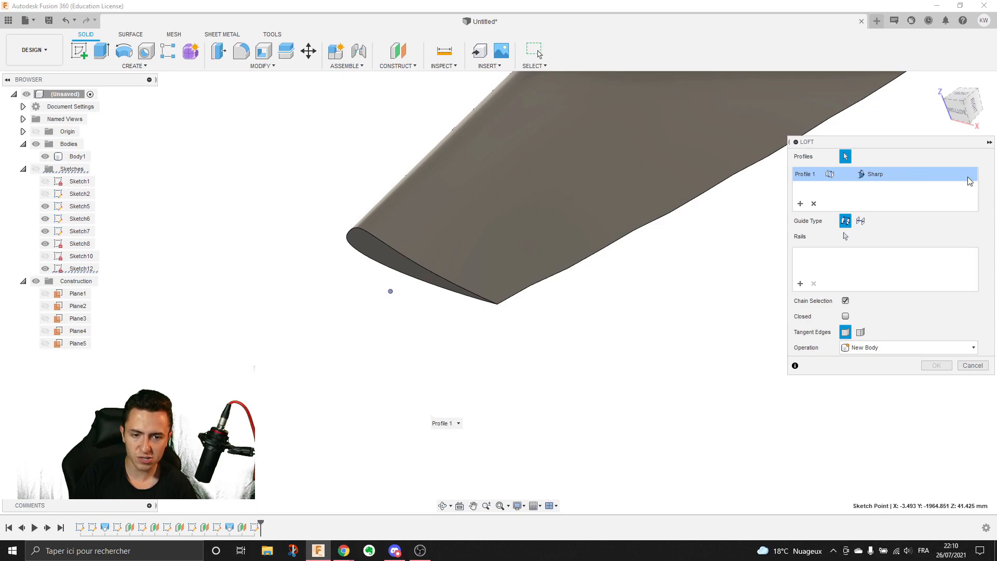
left_click(370, 248)
middle_click_drag(430, 248, 514, 274, "shift")
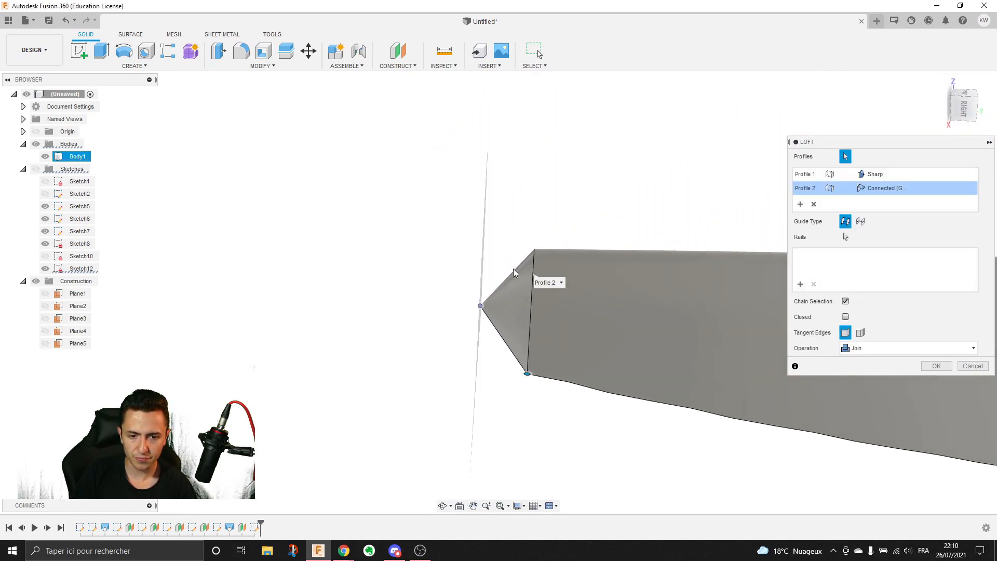
- Make the loft's point end Point Tangent with a tangency weight of 1.684, and complete it as a Join
left_click(899, 190)
left_click(898, 191)
left_click(888, 175)
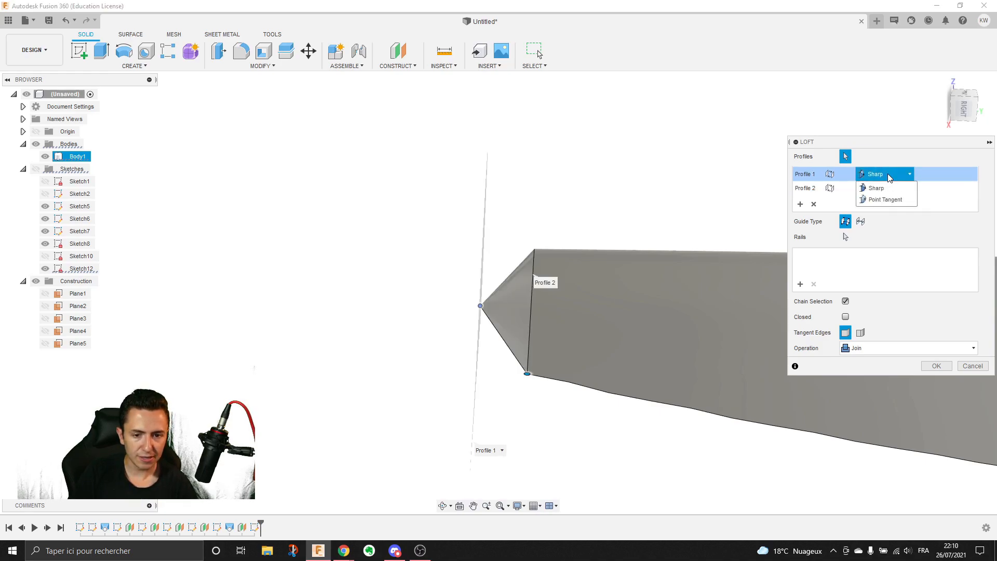
left_click(894, 204)
middle_click_drag(566, 249, 598, 281, "shift")
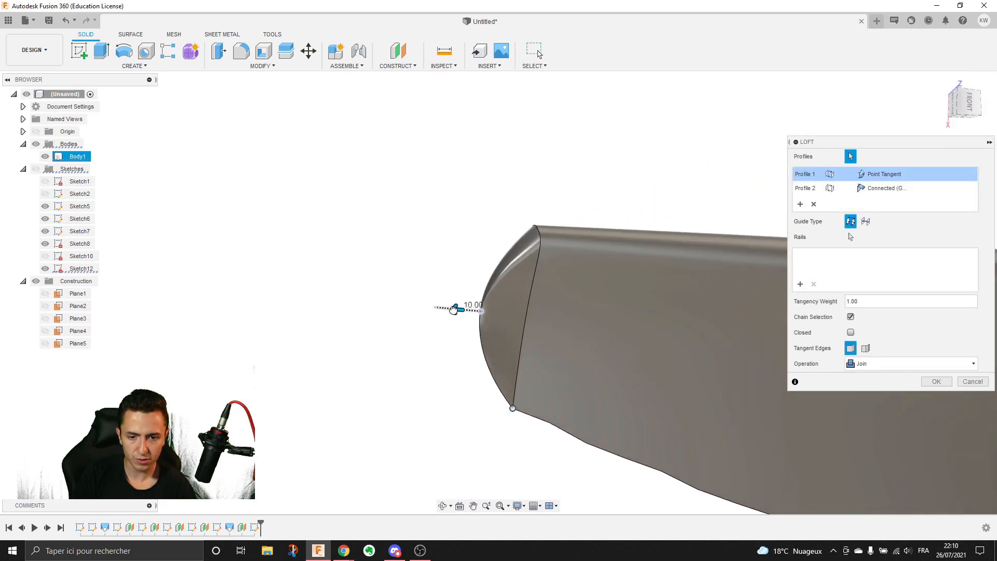
left_click_drag(445, 312, 448, 313)
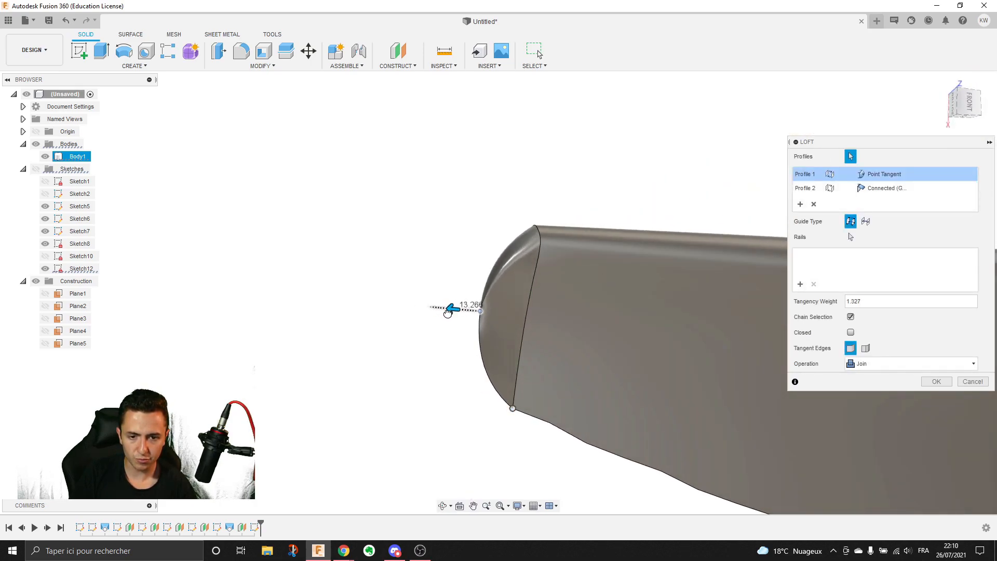
middle_click_drag(435, 294, 416, 276, "shift")
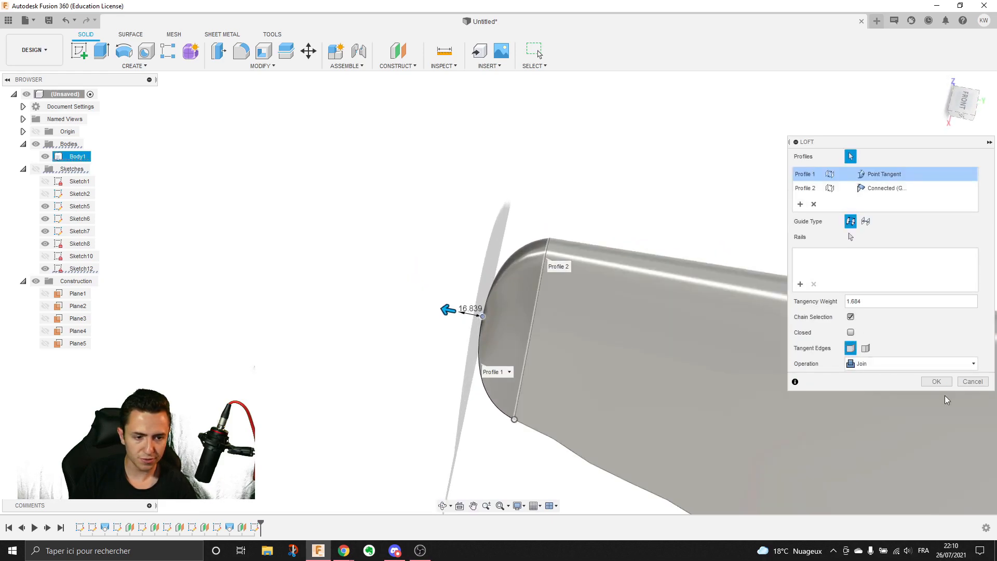
left_click(937, 381)
- Examine the rounded blade tip and its transition into the blade from both sides
middle_click_drag(797, 349, 721, 216)
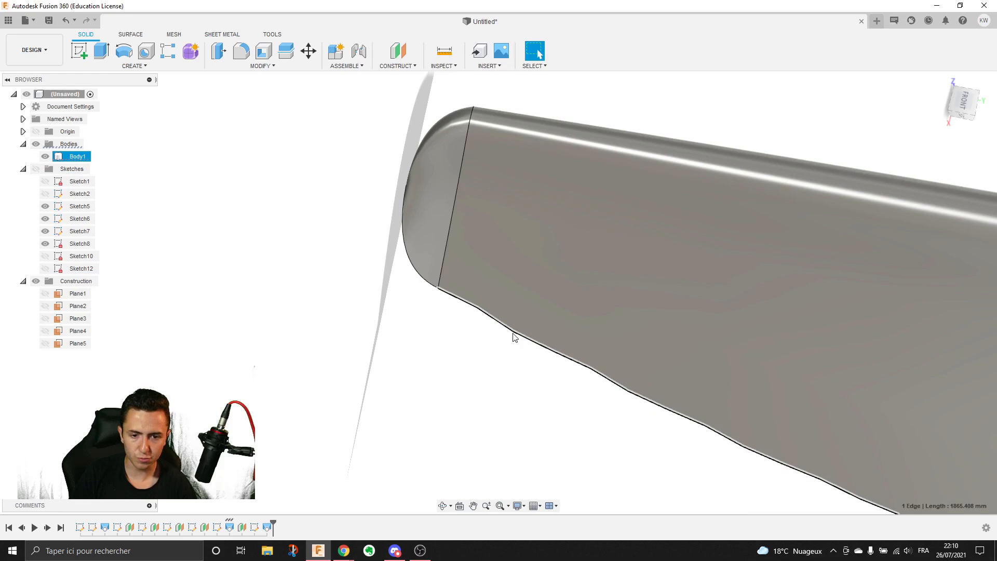
scroll(513, 334, "down", 3)
scroll(494, 339, "up", 6)
middle_click_drag(495, 322, 402, 310, "shift")
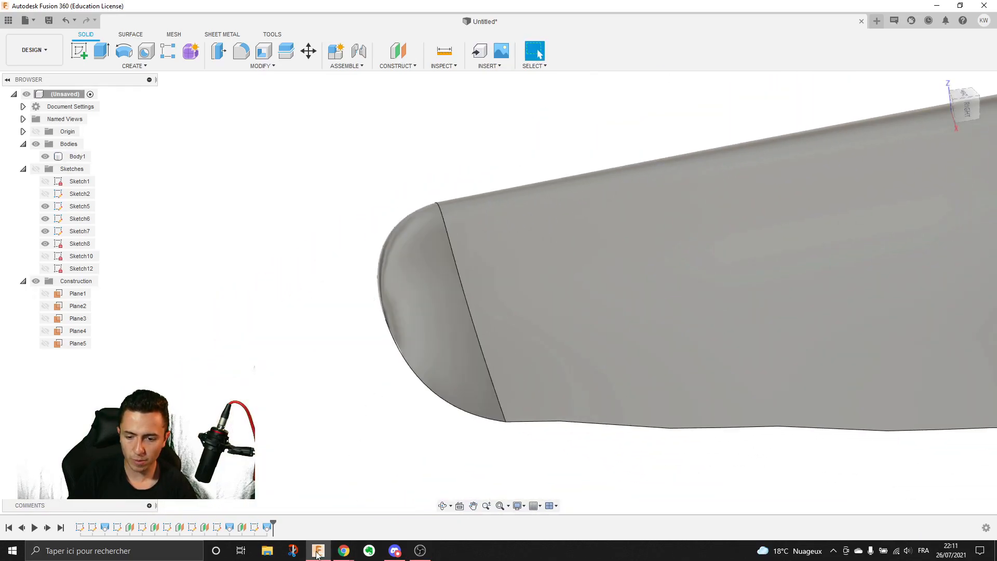
- Edit the tip point's sketch and move the point toward the airfoil's thick rounded end, at about X -17.8 mm, Z 39.2 mm
right_click(254, 529)
left_click(298, 419)
middle_click_drag(317, 397, 420, 324)
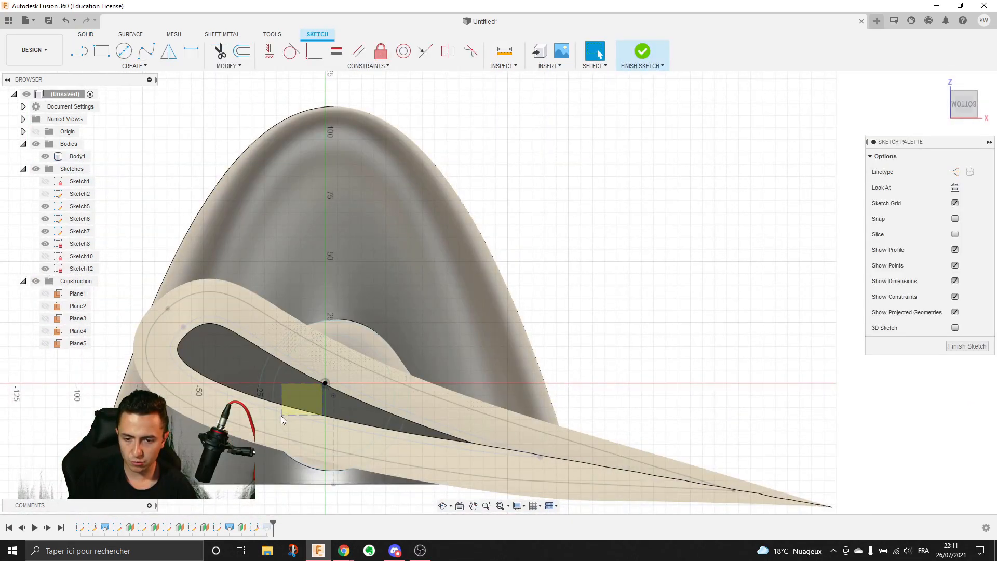
left_click(325, 387)
middle_click_drag(325, 388, 396, 356)
left_click(386, 369)
key("Escape")
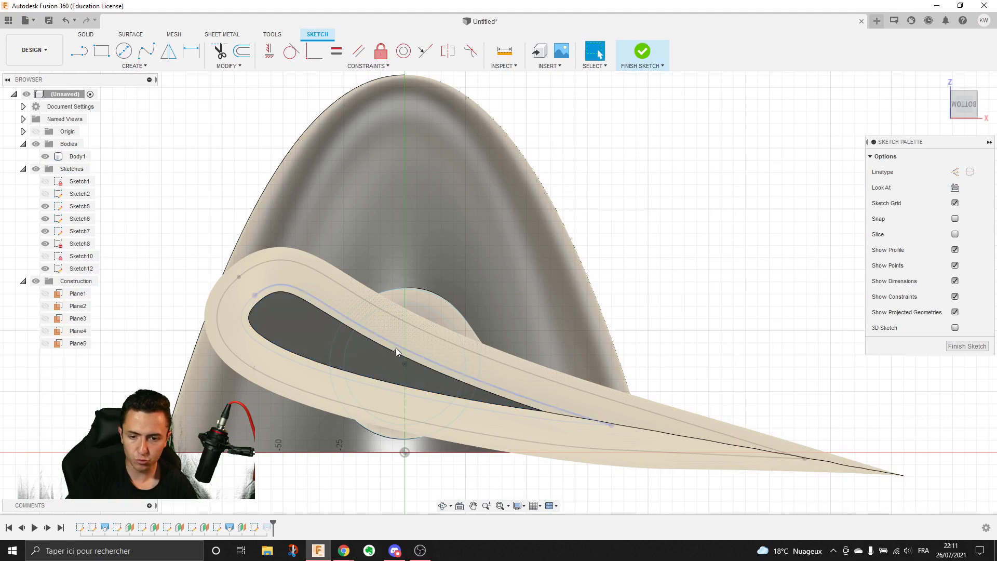
left_click_drag(385, 359, 361, 357)
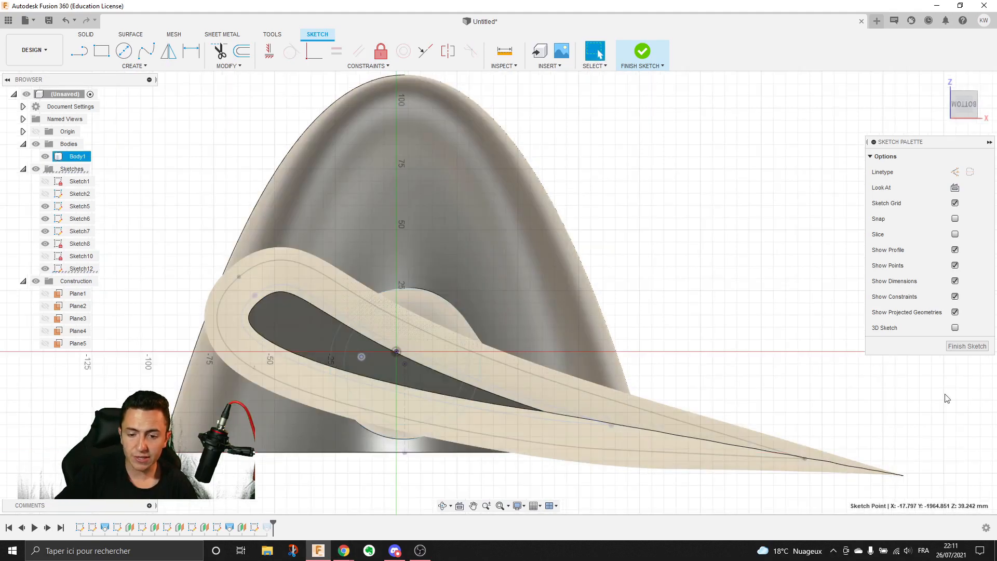
left_click(967, 345)
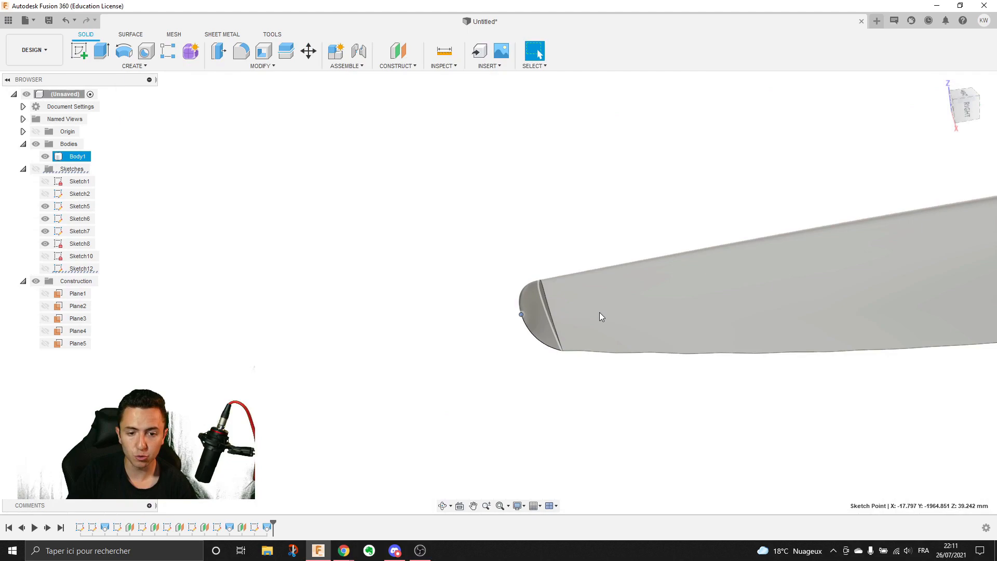
- Examine the reshaped blade tip from several angles and the full blade together with its hub
scroll(600, 320, "up", 3)
scroll(499, 332, "up", 5)
scroll(482, 333, "down", 5)
middle_click_drag(507, 314, 470, 345, "shift")
scroll(469, 344, "down", 3)
scroll(819, 354, "down", 3)
middle_click_drag(820, 354, 635, 347)
scroll(837, 291, "up", 3)
middle_click_drag(837, 291, 804, 345, "shift")
scroll(803, 345, "down", 3)
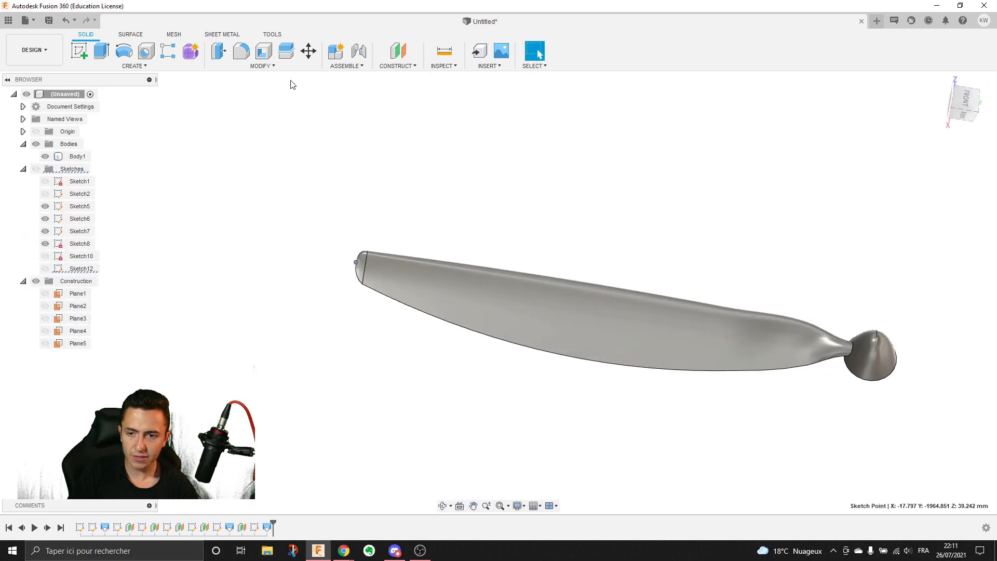
left_click(144, 66)
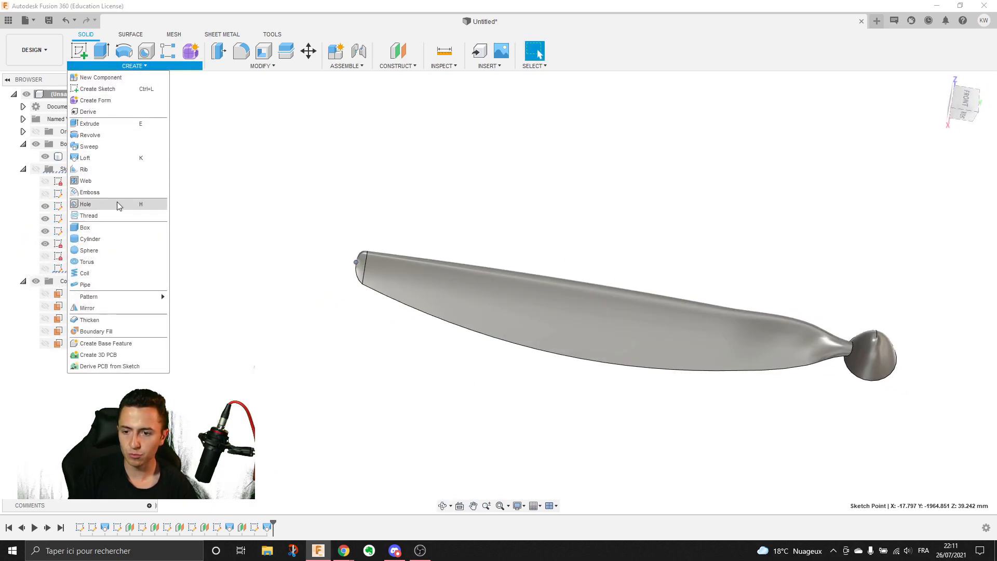
left_click(441, 161)
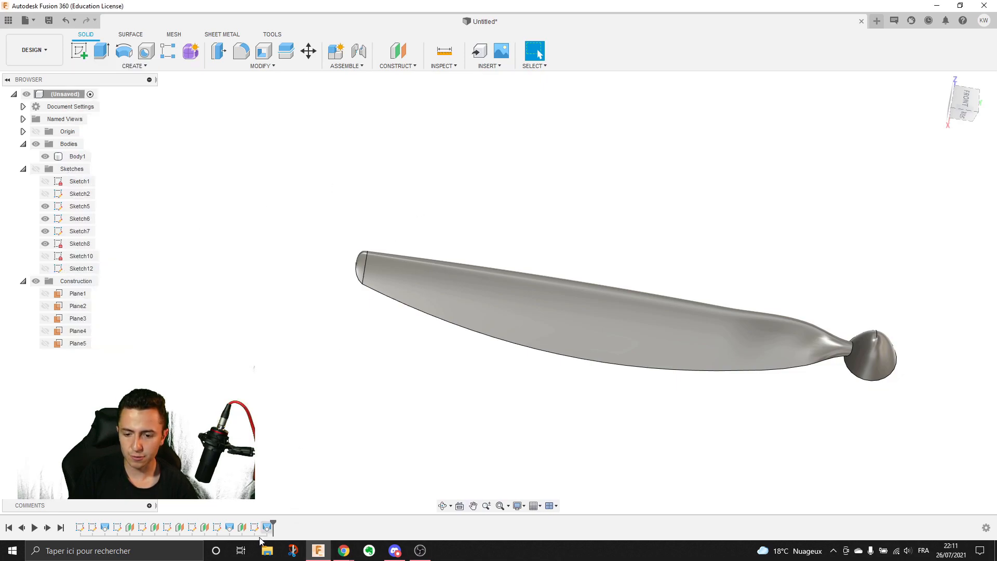
- Edit the blade's main Loft feature and set its operation to New Body
left_click(229, 527)
right_click(229, 528)
left_click(264, 431)
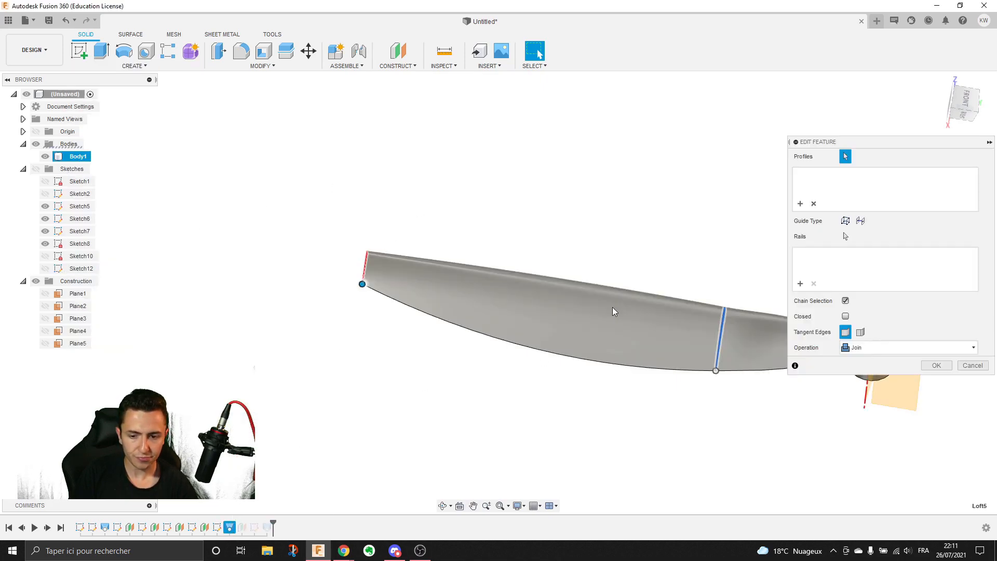
left_click(928, 377)
left_click(867, 425)
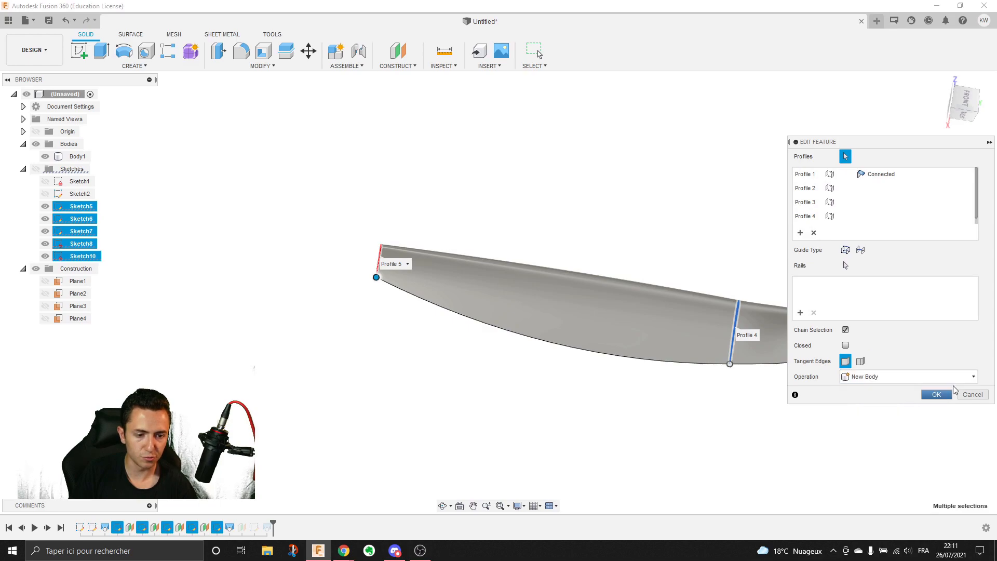
left_click(936, 395)
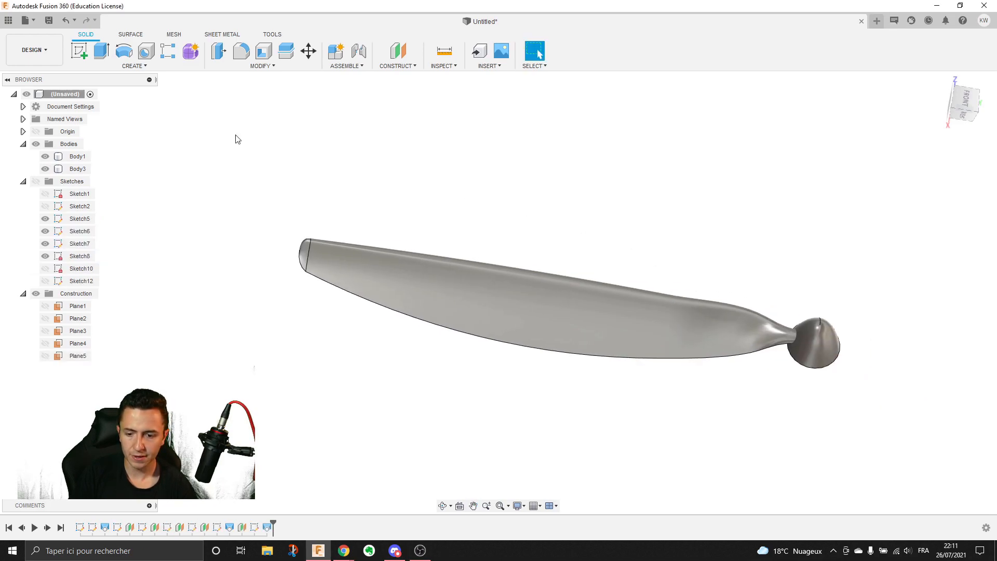
- Circular-pattern the blade body around the hub's central axis with full angular spacing and a quantity of 3
left_click(133, 66)
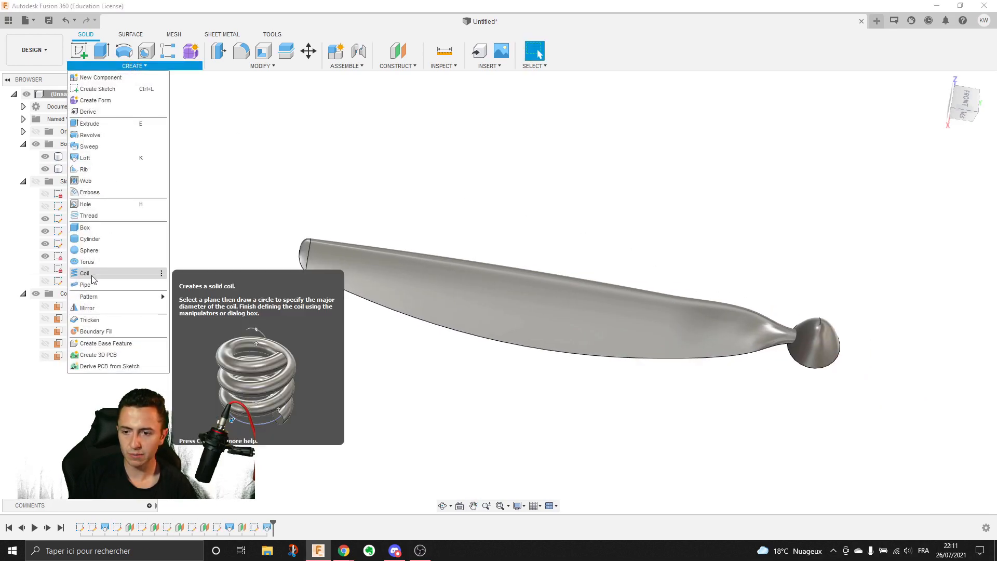
mouse_move(156, 297)
left_click(200, 308)
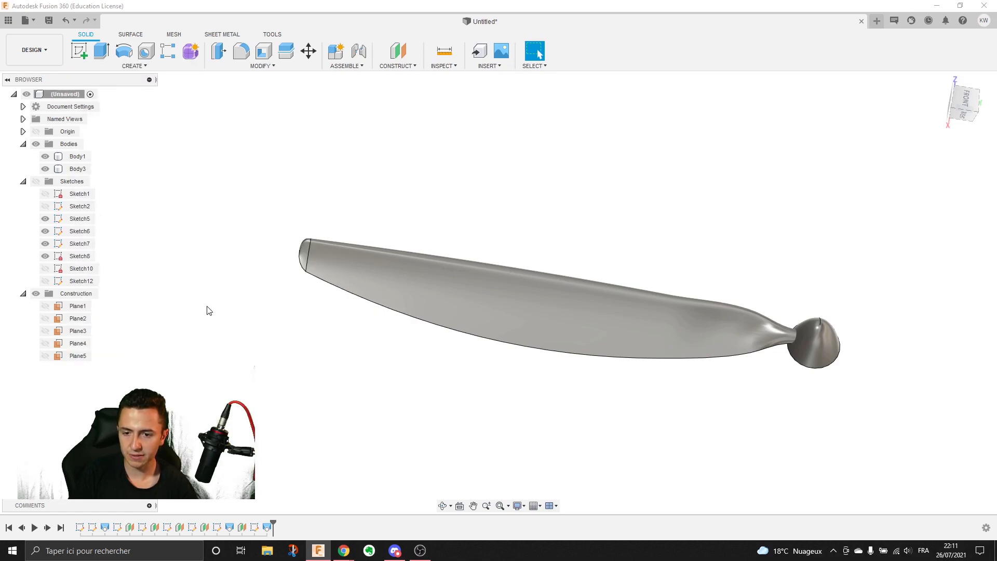
left_click(448, 276)
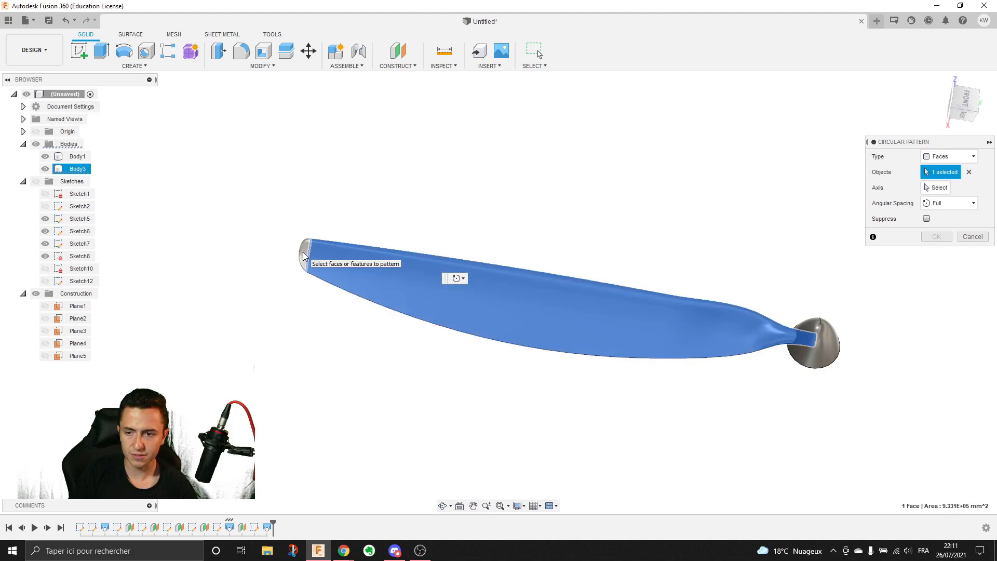
left_click(304, 256)
left_click(957, 156)
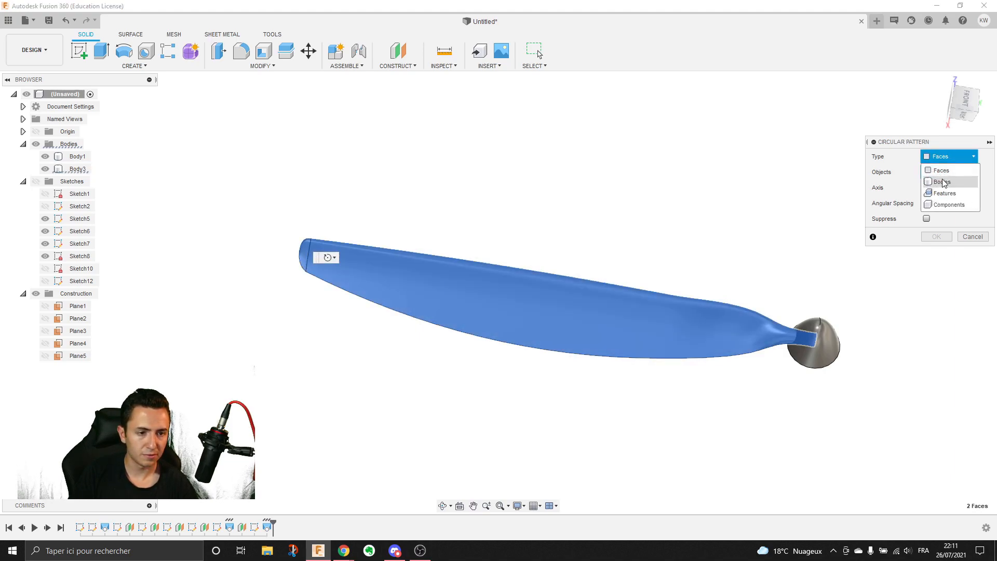
left_click(942, 182)
left_click(438, 304)
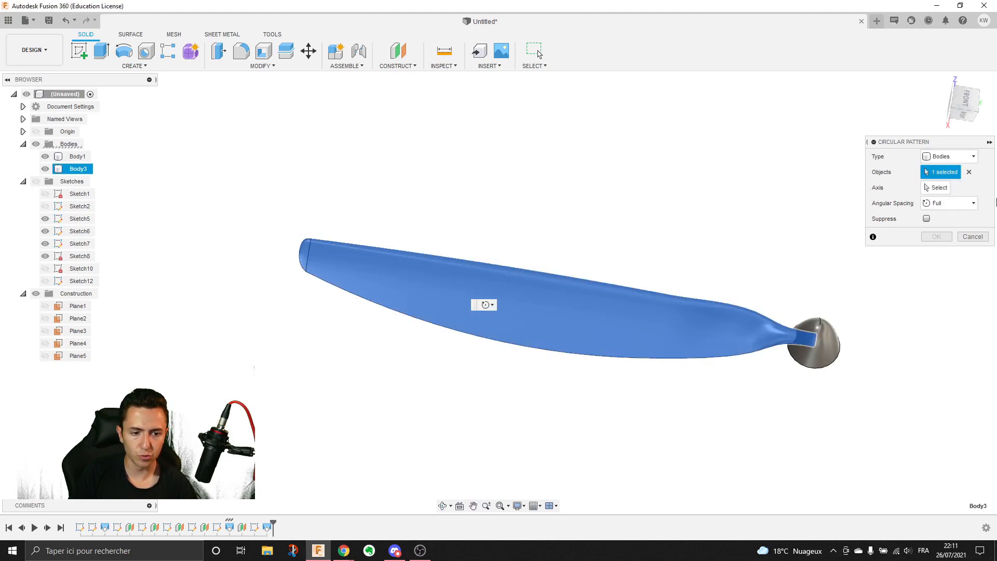
left_click(942, 188)
left_click(822, 322)
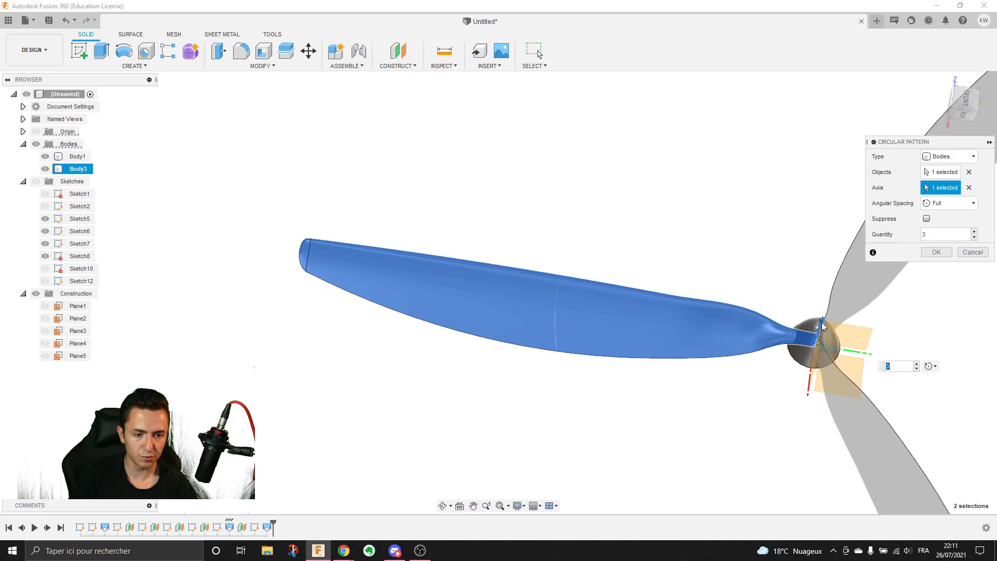
middle_click_drag(836, 315, 595, 294)
scroll(595, 294, "down", 3)
left_click(943, 251)
- Examine the three-blade rotor from the front and at an angle, including where the blades meet the hub
middle_click_drag(712, 352, 664, 370, "shift")
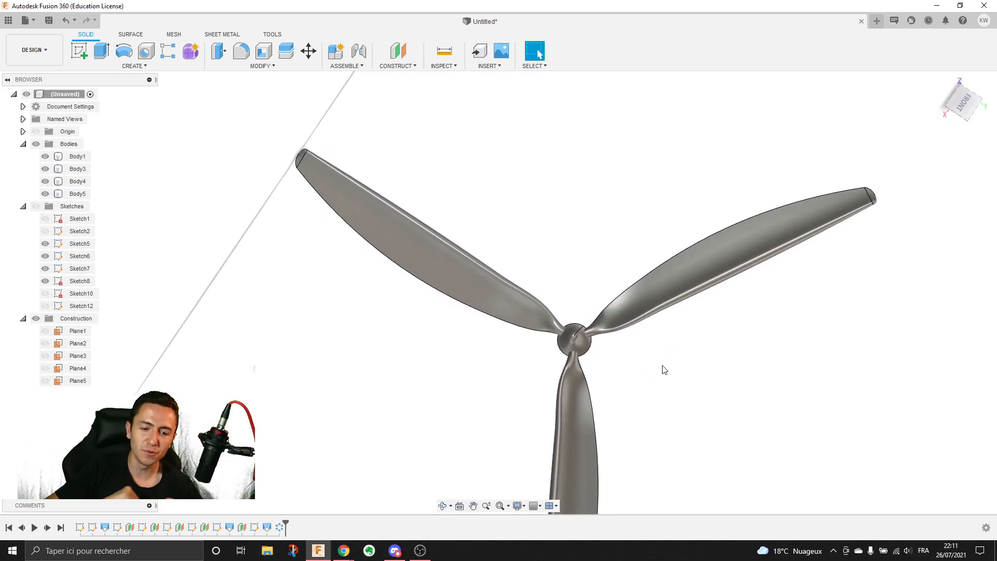
scroll(672, 294, "up", 3)
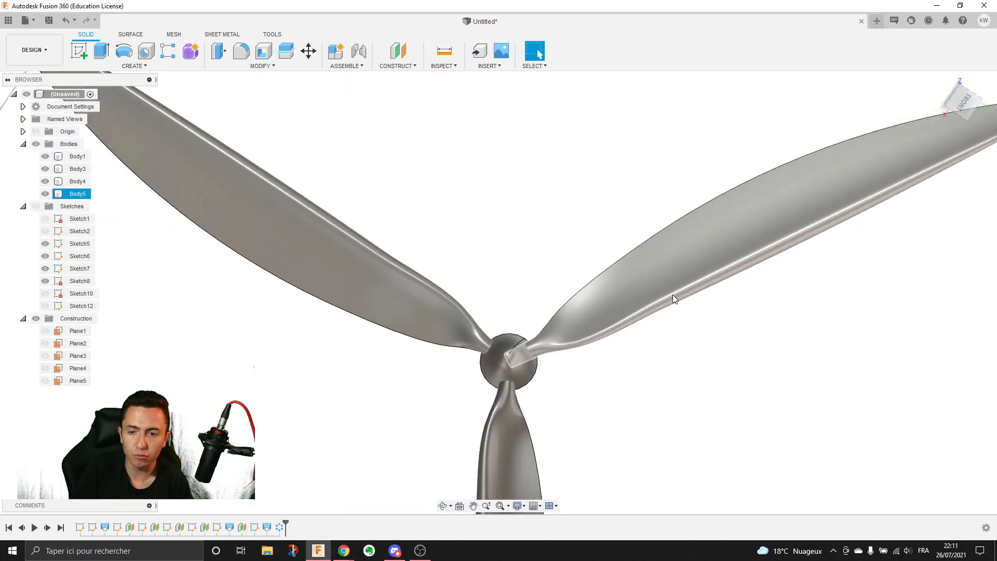
middle_click_drag(672, 294, 640, 315, "shift")
middle_click_drag(696, 312, 629, 288)
scroll(639, 292, "down", 4)
scroll(529, 367, "up", 2)
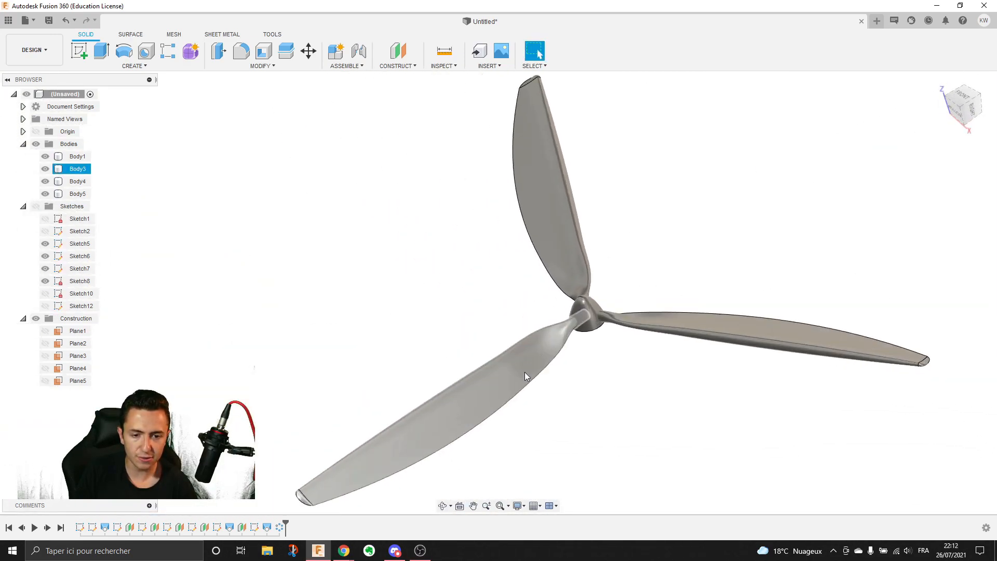
scroll(529, 366, "down", 2)
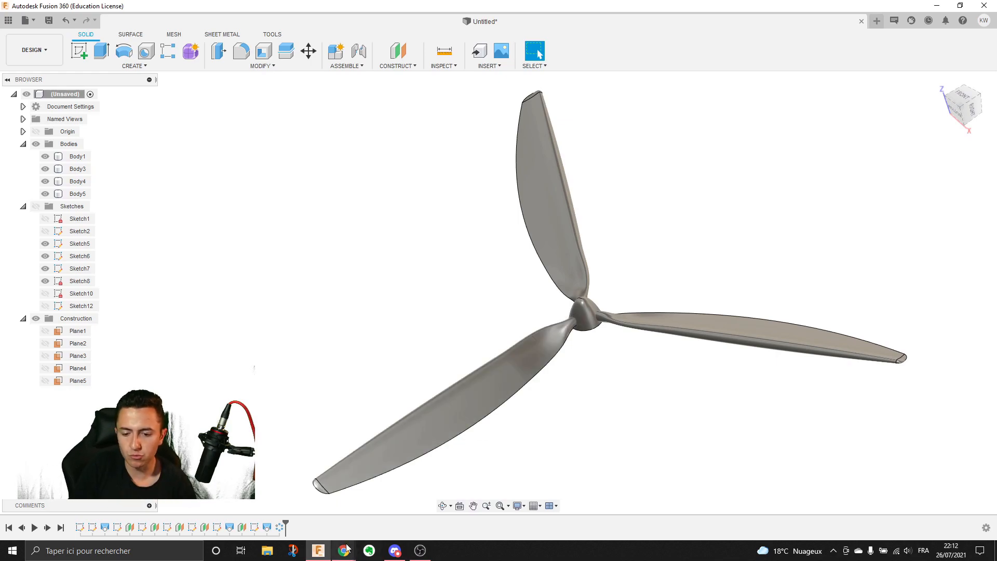
- Switch to Chrome and study the blade roots, hub, nacelle and tower in the wind turbine reference photo
left_click(328, 551)
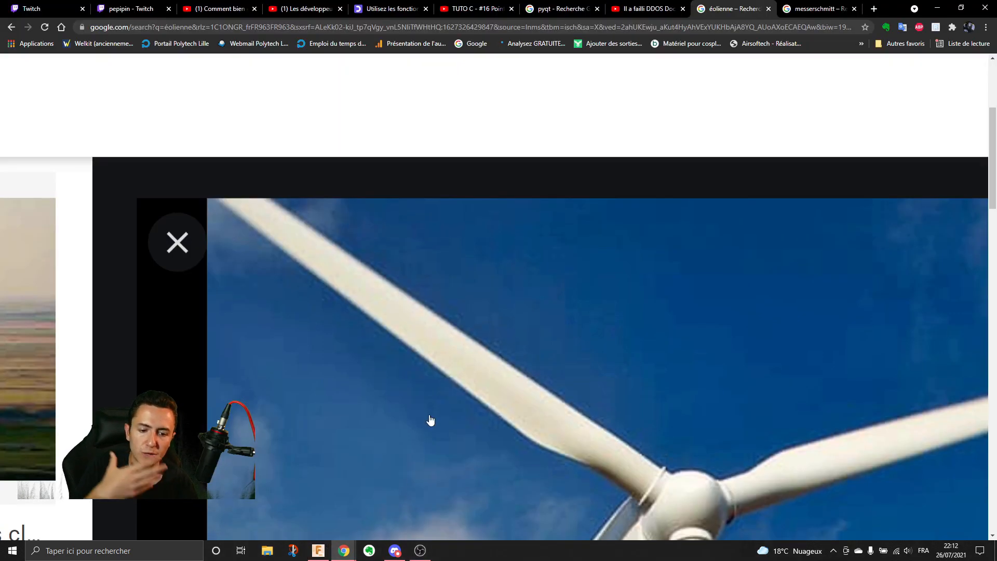
scroll(429, 419, "down", 4)
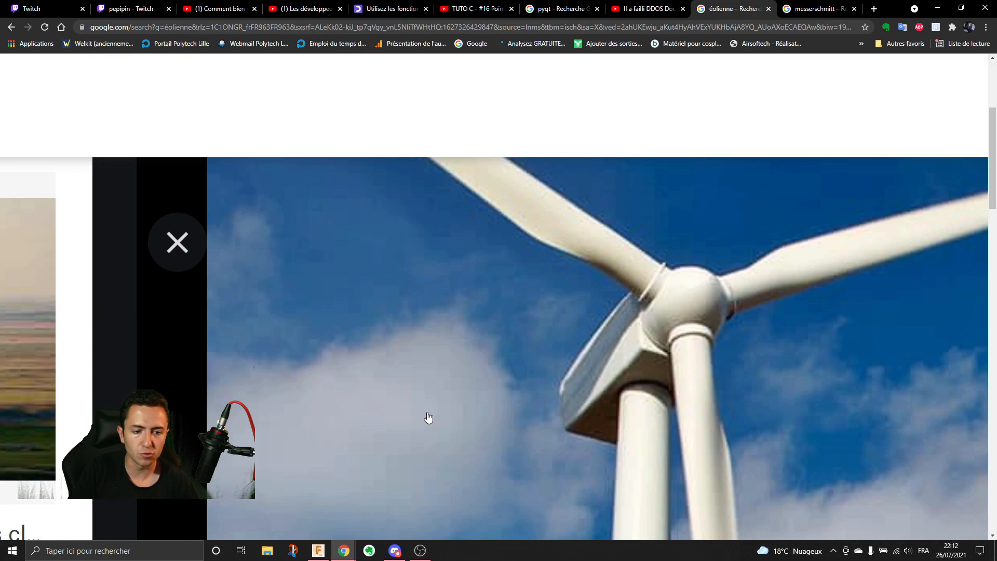
middle_click(663, 341)
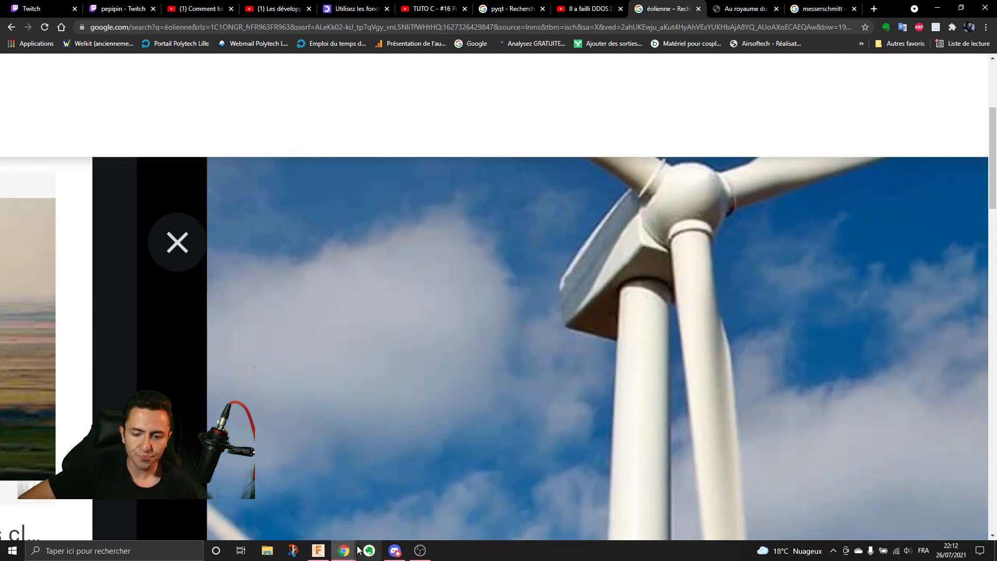
- Return to Fusion 360 and examine the rotor blades from several angles, especially the twisted transition at the blade root
left_click(318, 552)
scroll(651, 335, "down", 3)
middle_click_drag(664, 289, 664, 334, "shift")
mouse_move(828, 338)
middle_mouse_down("shift")
mouse_move(822, 360)
mouse_move(822, 323)
mouse_move(827, 330)
middle_mouse_up("shift")
scroll(744, 360, "up", 5)
mouse_move(688, 351)
middle_mouse_down("shift")
mouse_move(611, 298)
mouse_move(577, 336)
mouse_move(708, 382)
mouse_move(669, 334)
mouse_move(685, 356)
middle_mouse_up("shift")
middle_click_drag(670, 375, 668, 395, "shift")
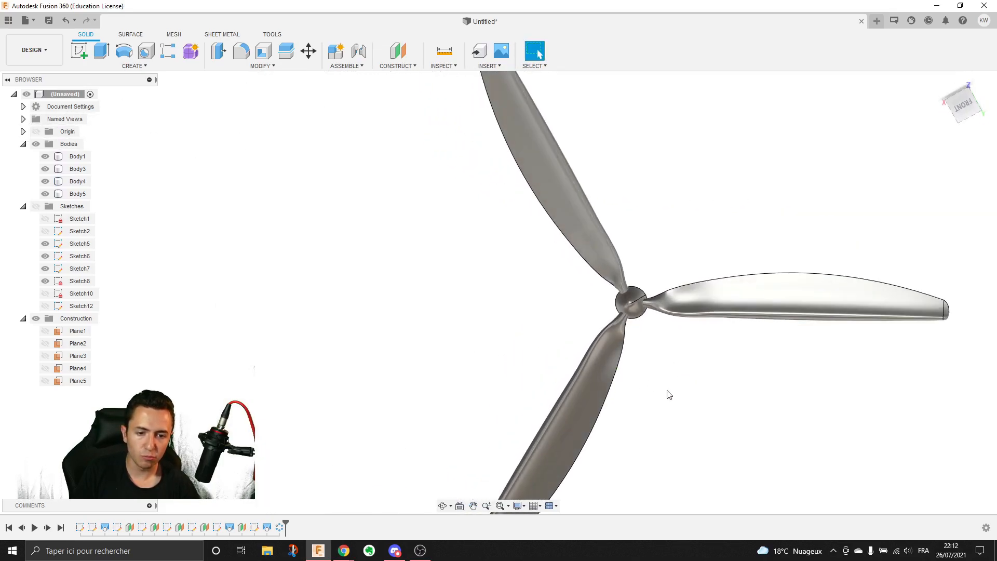
scroll(730, 331, "down", 3)
middle_click_drag(726, 333, 672, 315)
scroll(672, 315, "up", 3)
middle_click_drag(632, 240, 552, 387, "shift")
scroll(593, 221, "up", 5)
mouse_move(593, 222)
middle_mouse_down("shift")
mouse_move(600, 237)
mouse_move(599, 214)
mouse_move(599, 239)
mouse_move(583, 212)
middle_mouse_up("shift")
scroll(599, 239, "down", 5)
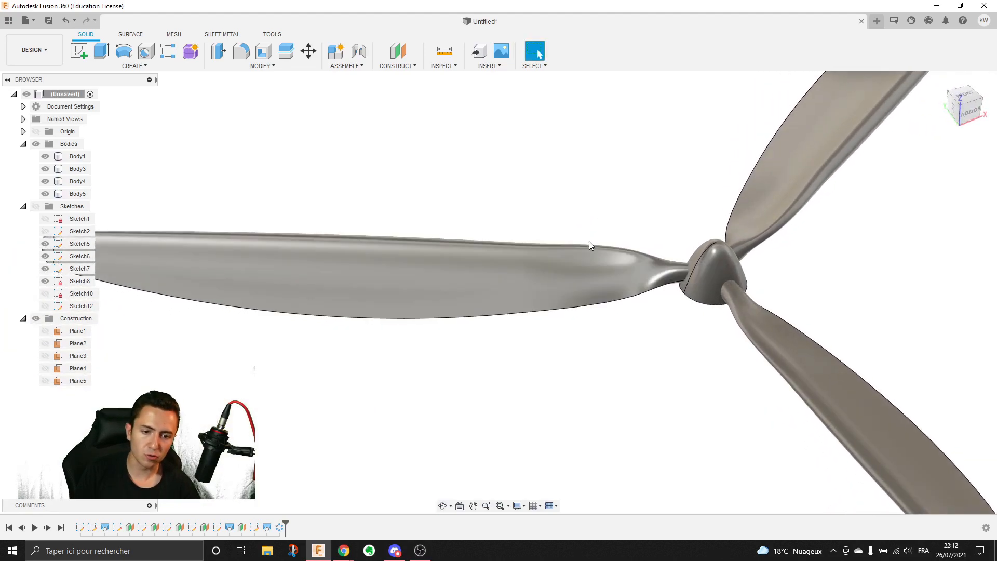
scroll(632, 317, "down", 2)
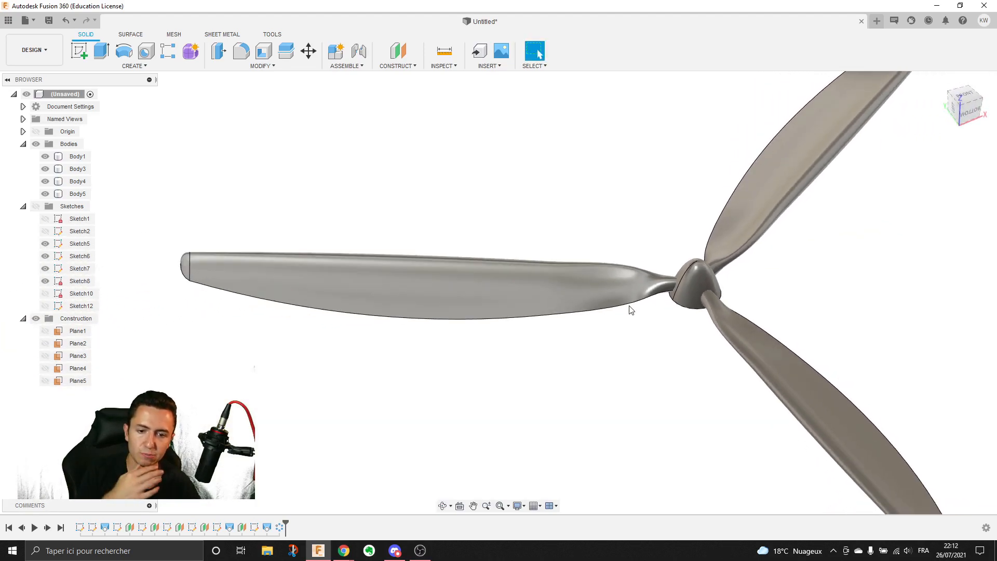
- Open the blade's main Loft feature for editing
right_click(255, 527)
key("Escape")
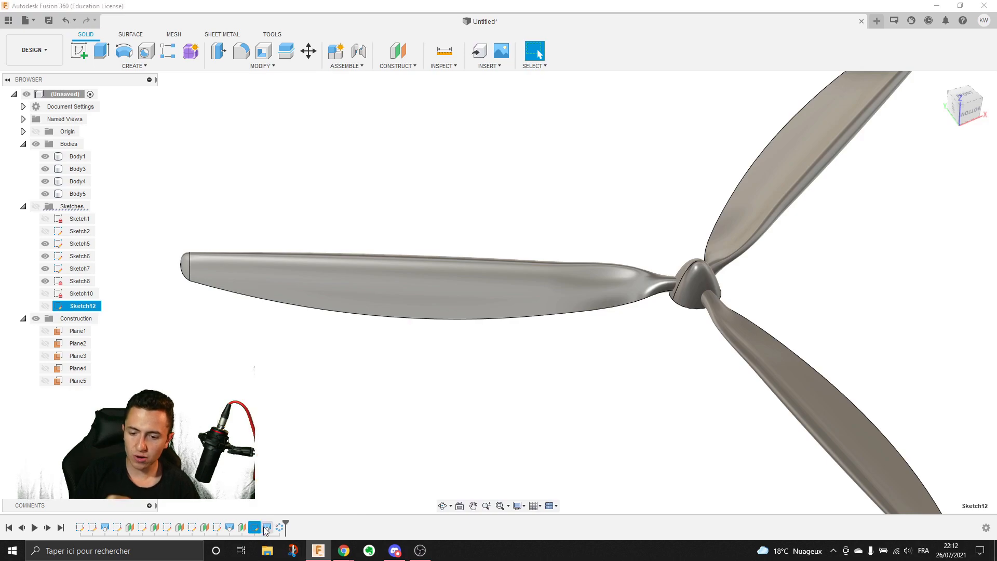
left_click(267, 527)
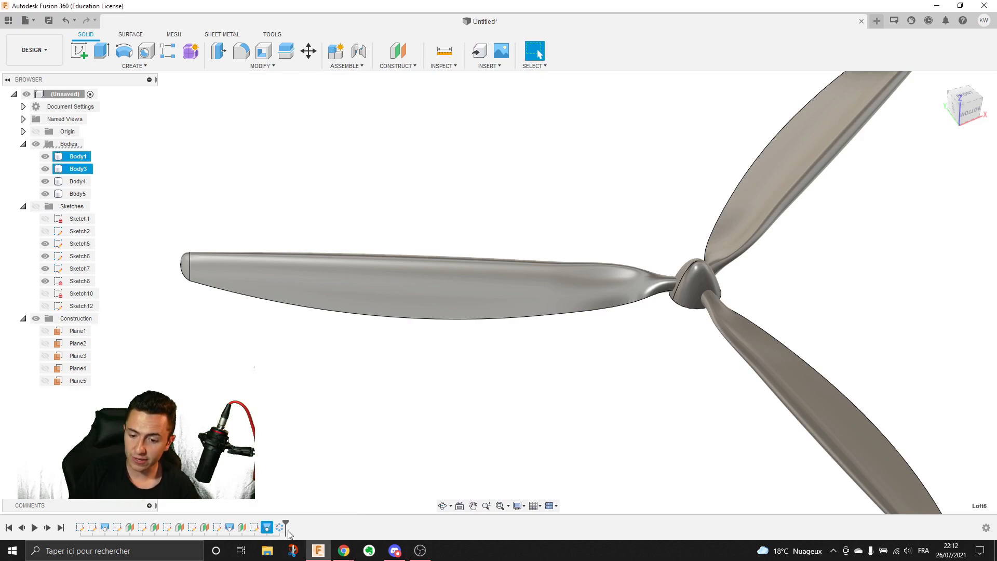
right_click(230, 528)
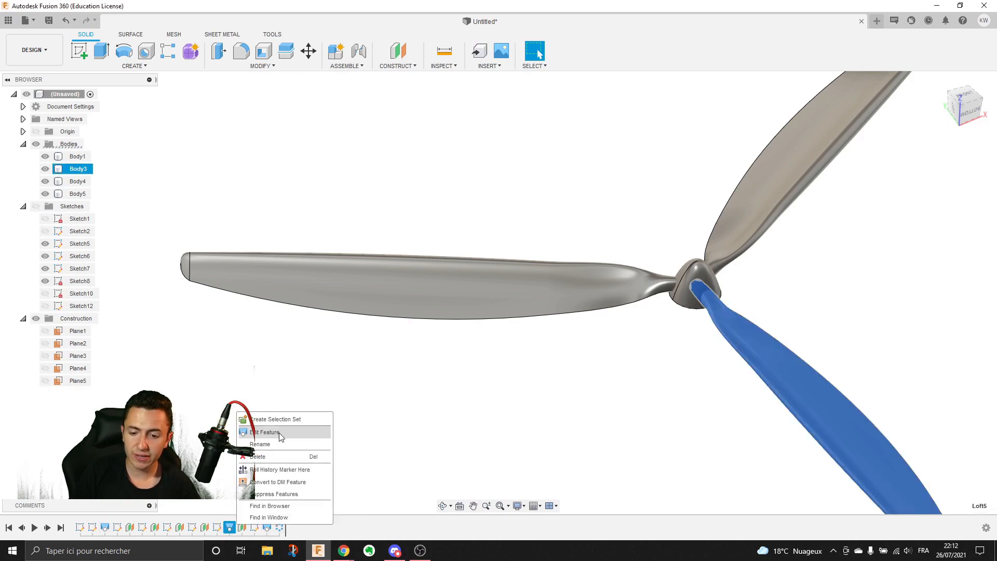
left_click(279, 432)
- Examine the spacing of the loft profiles and the blade's leading edge between them near the hub
middle_click_drag(518, 391, 534, 418, "shift")
scroll(621, 308, "up", 3)
scroll(621, 309, "up", 2)
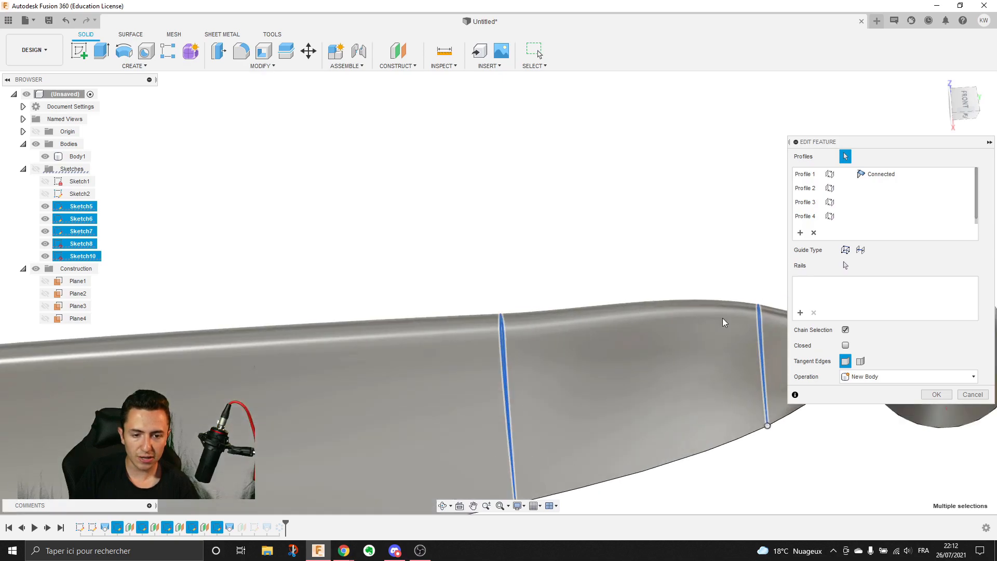
middle_click_drag(703, 316, 572, 280)
scroll(572, 281, "up", 2)
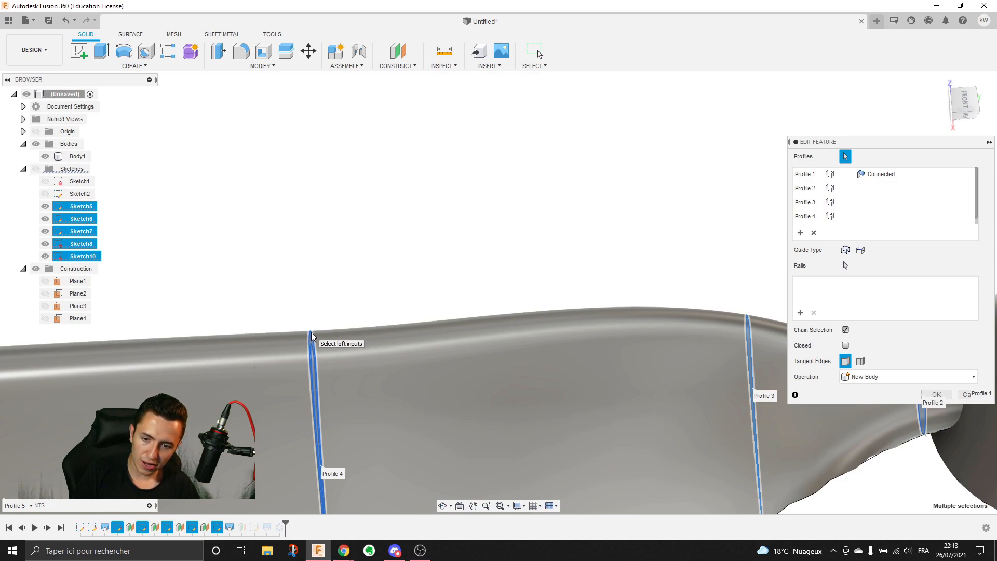
middle_click_drag(590, 348, 508, 318)
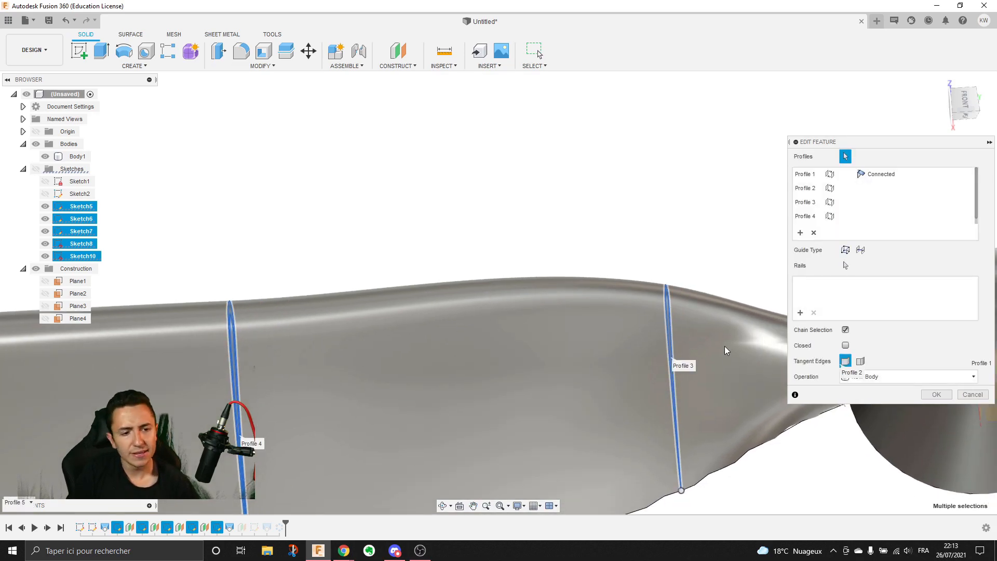
scroll(677, 318, "down", 2)
scroll(677, 318, "down", 3)
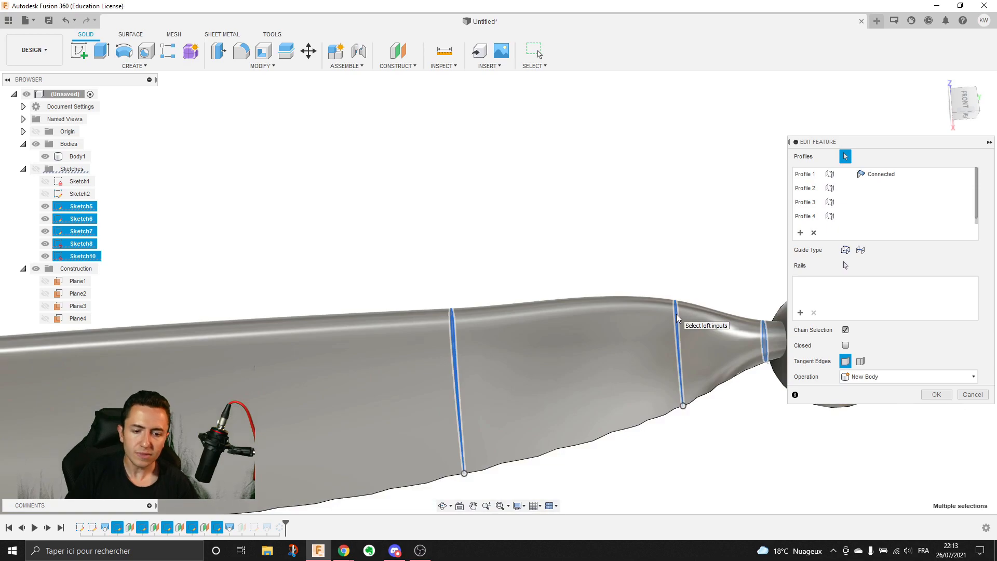
scroll(466, 345, "down", 3)
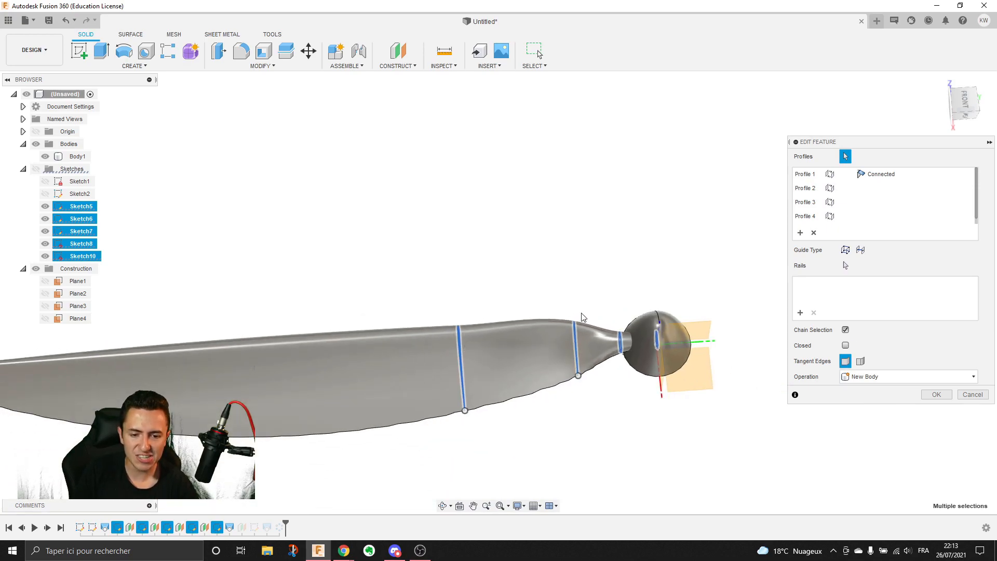
scroll(506, 362, "up", 3)
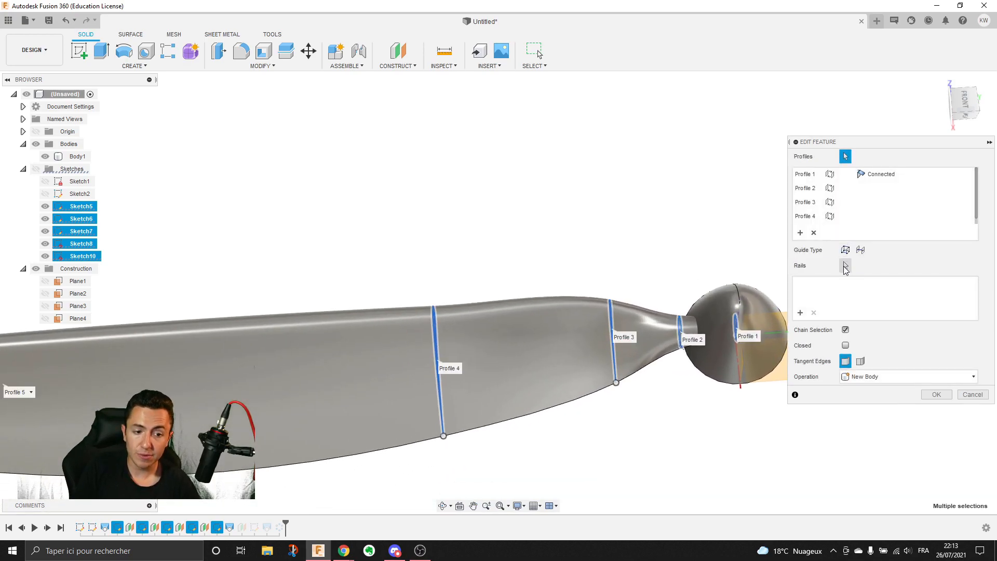
- Activate rail selection for the blade loft and examine the blade's edge across all profiles from tip to hub
left_click(845, 266)
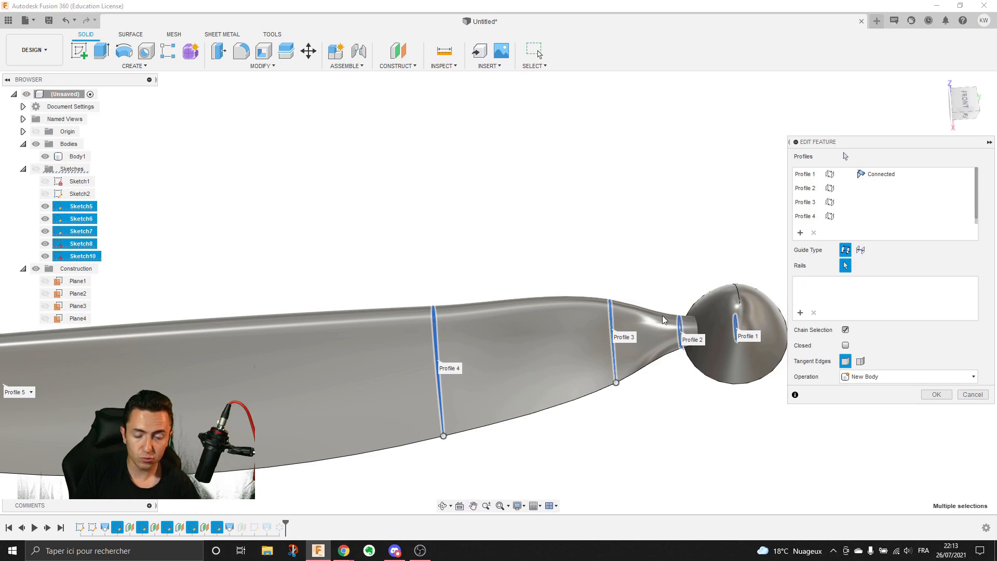
middle_click_drag(375, 331, 701, 314)
scroll(681, 318, "down", 2)
middle_click_drag(263, 316, 61, 296)
scroll(722, 286, "up", 2)
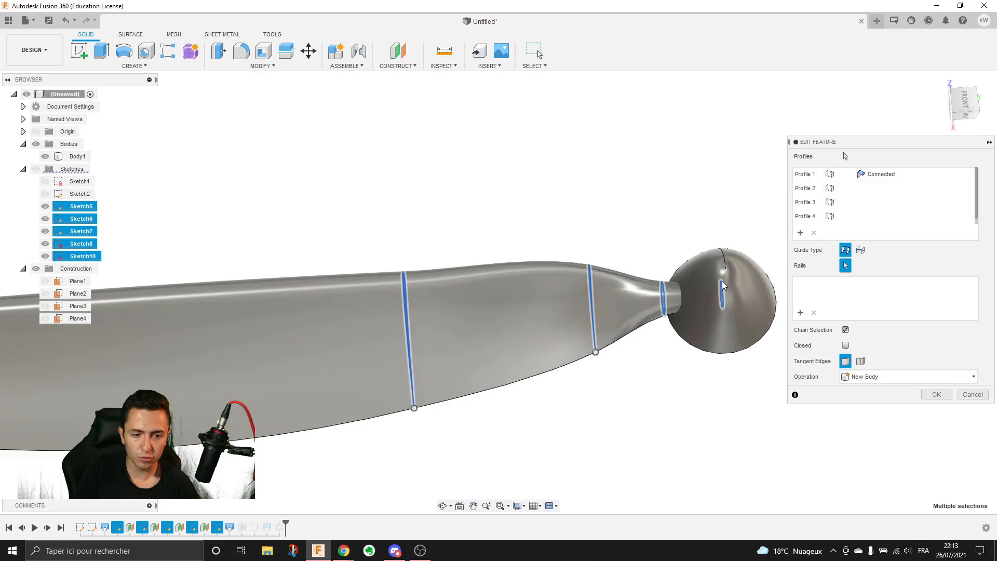
scroll(570, 265, "down", 2)
middle_click_drag(570, 265, 629, 361)
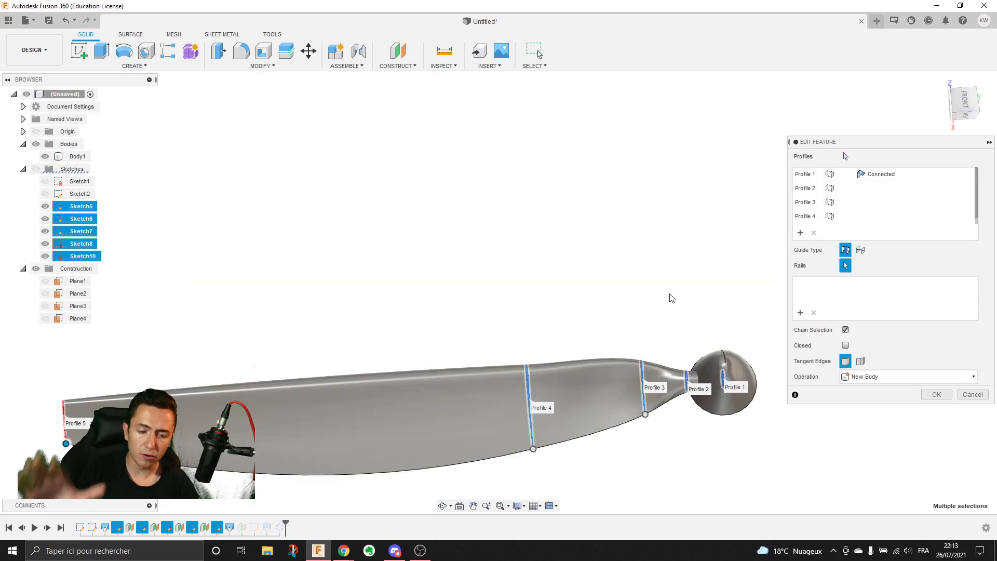